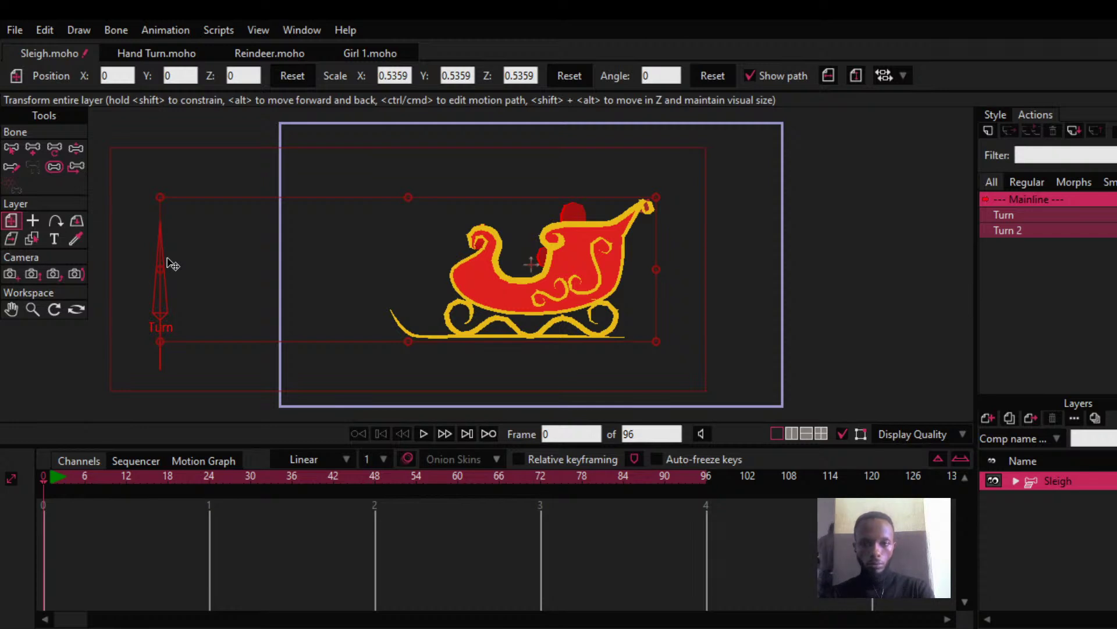
Step: Rotate the Turn bone to point straight down, keyframing the reversed sleigh at frames 47 and 48
{"action": "left_click", "coordinate": [369, 476]}
{"action": "key", "text": "z"}
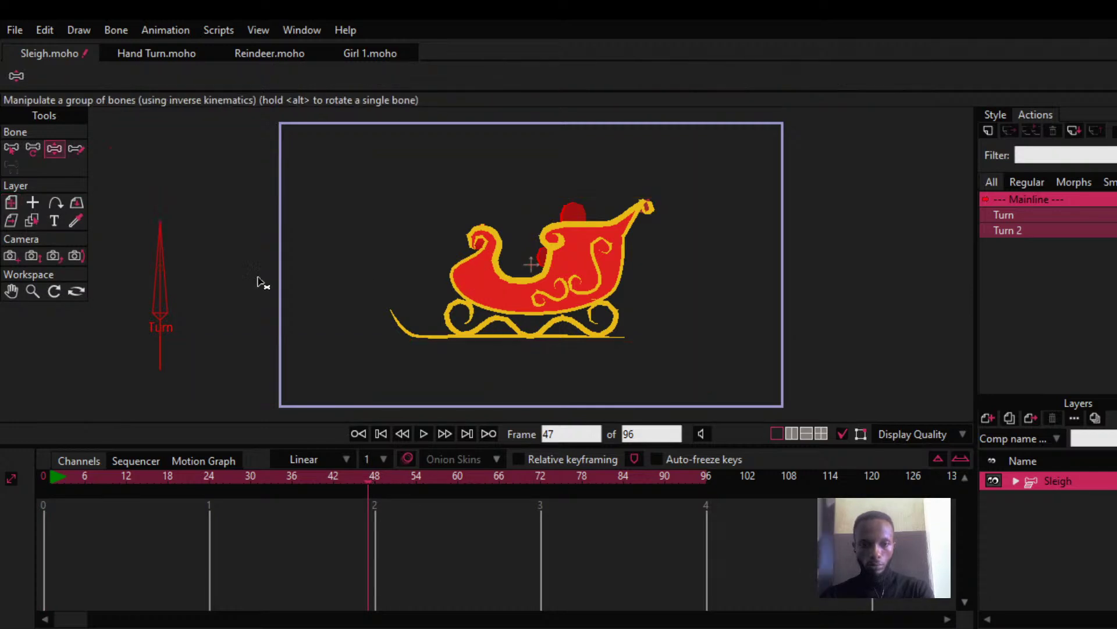
{"action": "left_click_drag", "start_coordinate": [157, 282], "coordinate": [135, 548]}
{"action": "left_click_drag", "start_coordinate": [369, 478], "coordinate": [375, 455]}
{"action": "left_click_drag", "start_coordinate": [157, 374], "coordinate": [158, 407]}
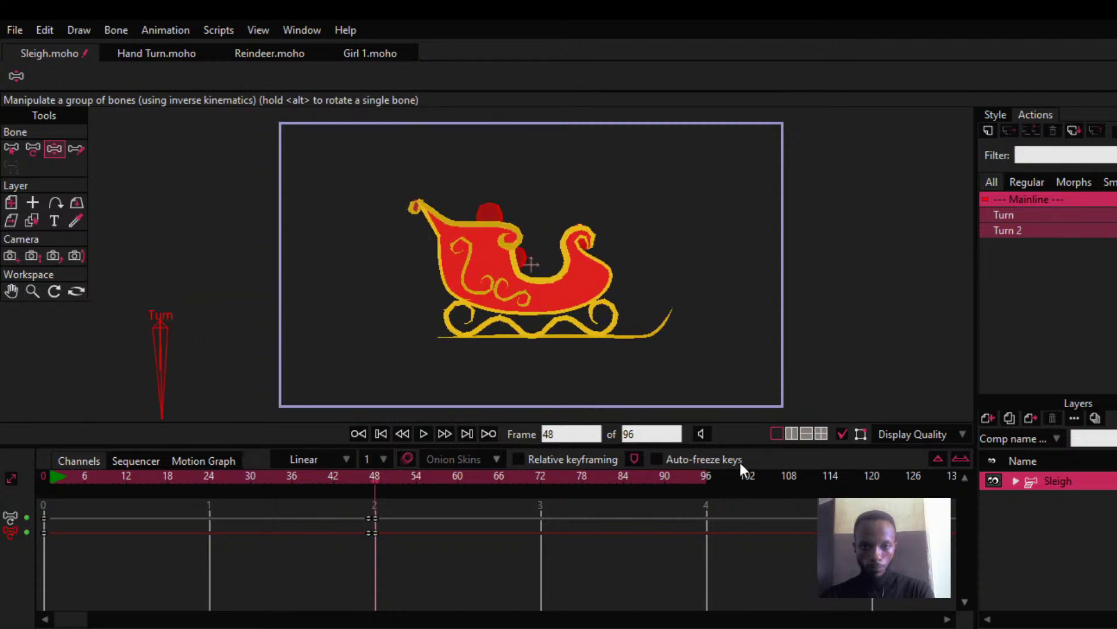
Step: Keyframe the Turn bone back in its upright starting pose at frame 96 and play the full sleigh turn
{"action": "left_click", "coordinate": [707, 476]}
{"action": "key", "text": "ctrl+v"}
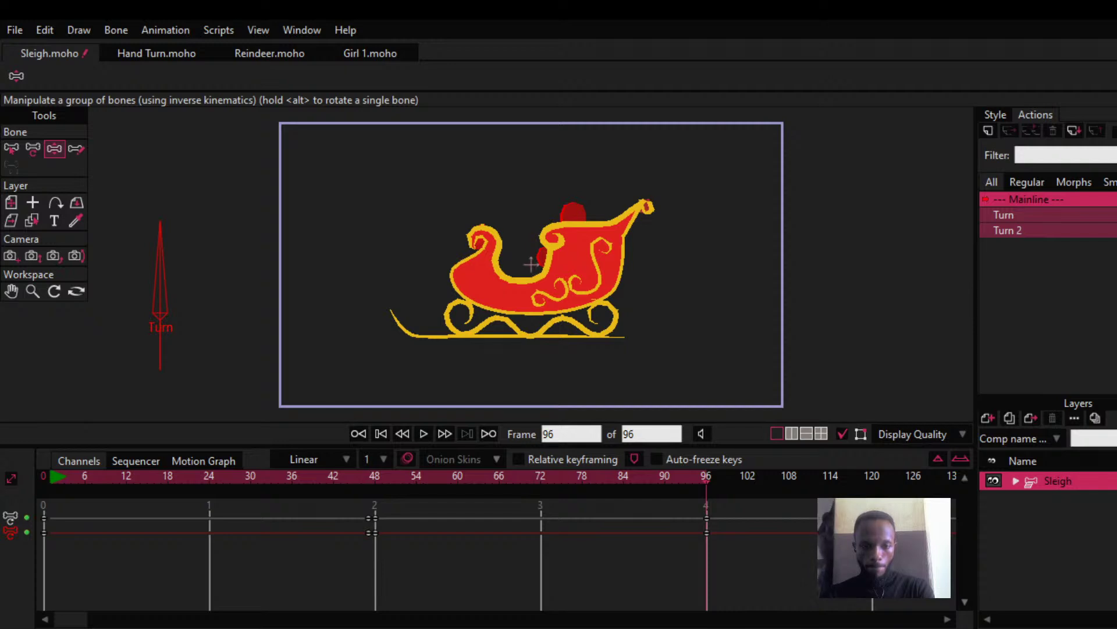
{"action": "left_click", "coordinate": [424, 434]}
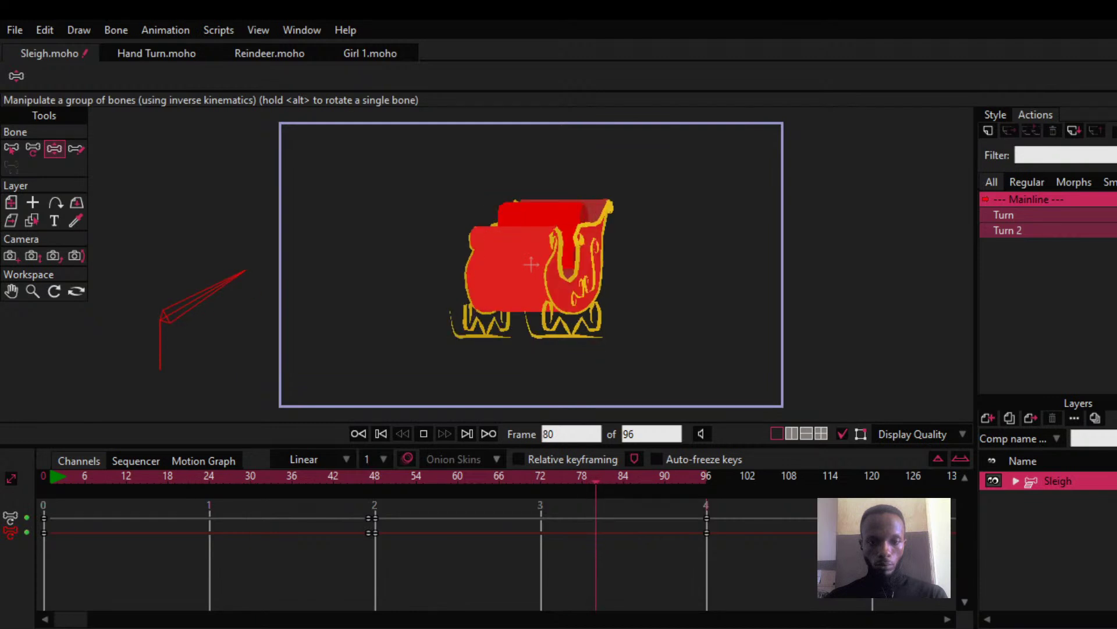
{"action": "key", "text": "space"}
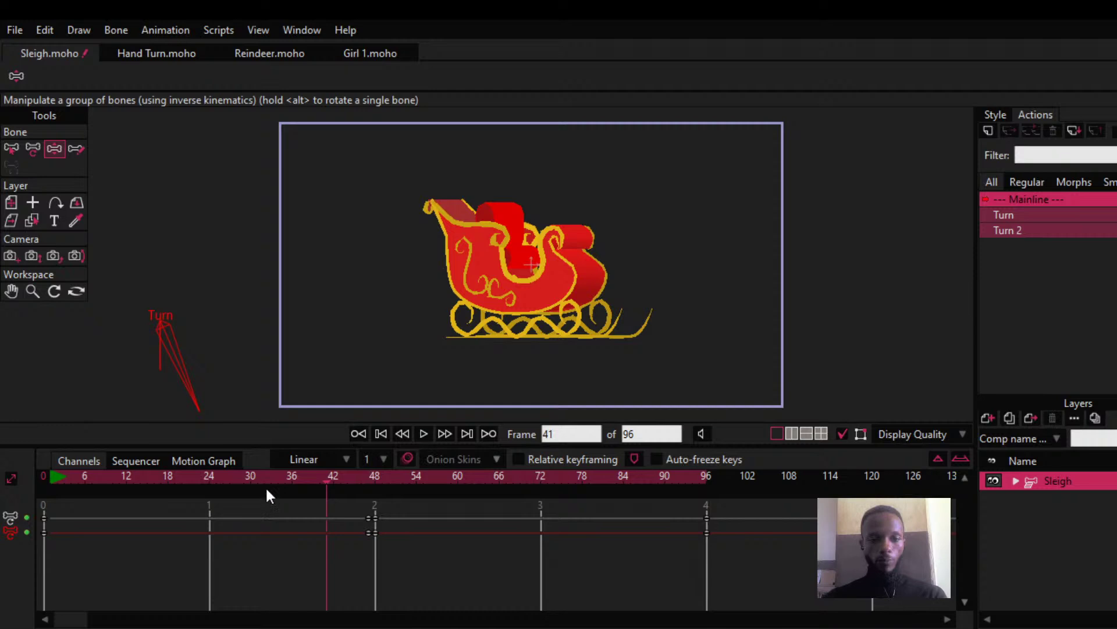
Step: Return to frame 0 and delete all the Turn bone keyframes from the timeline
{"action": "left_click", "coordinate": [380, 433]}
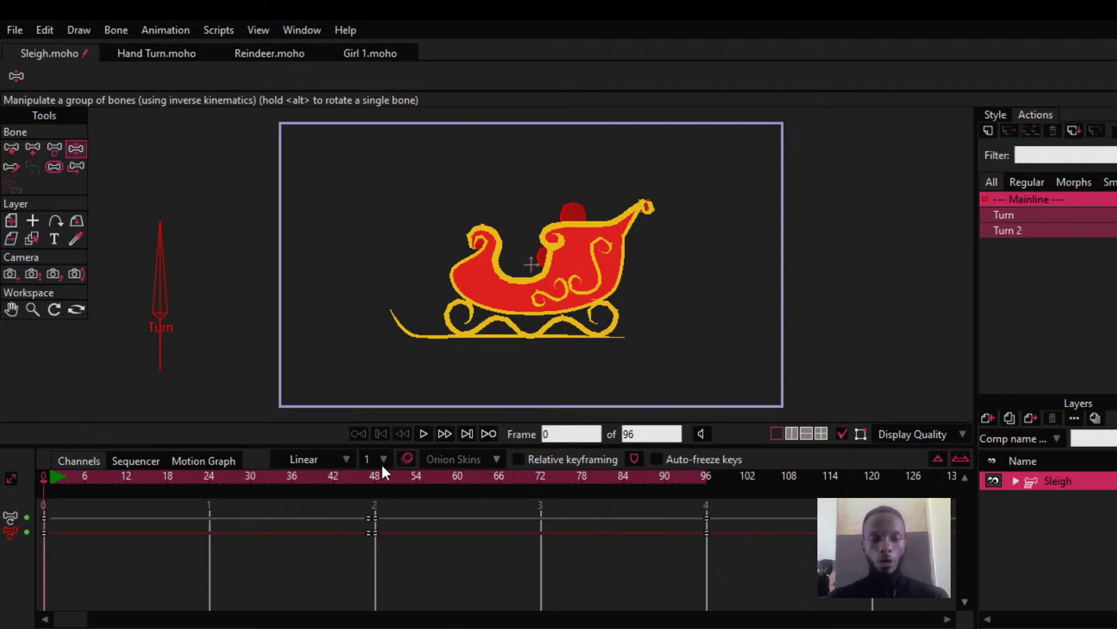
{"action": "left_click_drag", "start_coordinate": [735, 578], "coordinate": [10, 494]}
{"action": "key", "text": "Delete"}
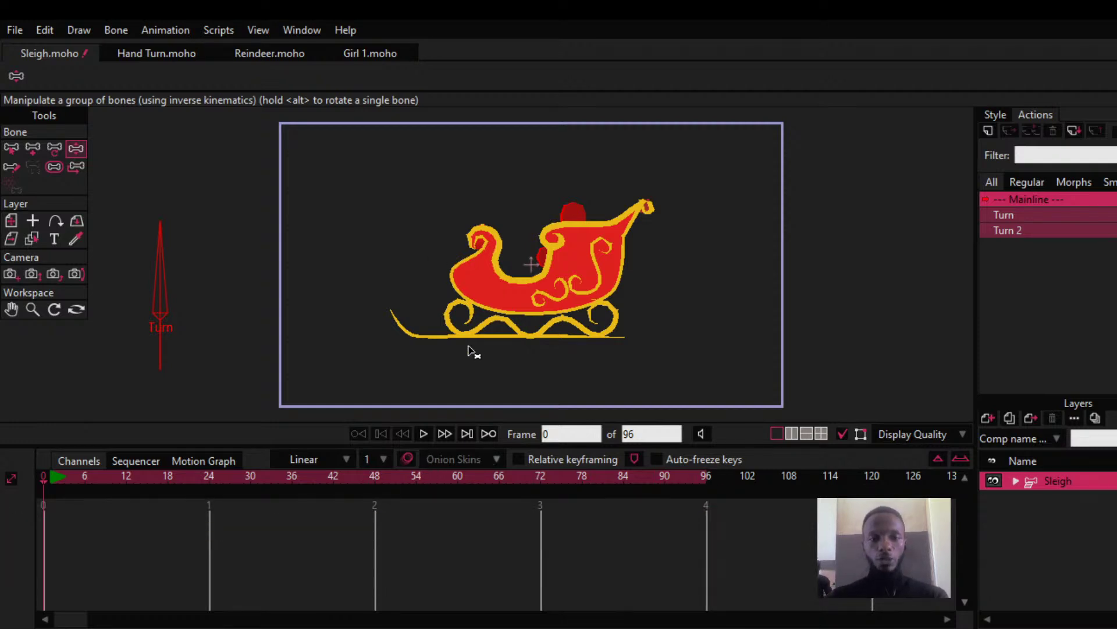
Step: Examine the vector points of the sleigh's Side L layer inside the L group
{"action": "scroll", "coordinate": [553, 273], "scroll_direction": "down", "scroll_amount": 1}
{"action": "left_click_drag", "start_coordinate": [540, 294], "coordinate": [489, 311]}
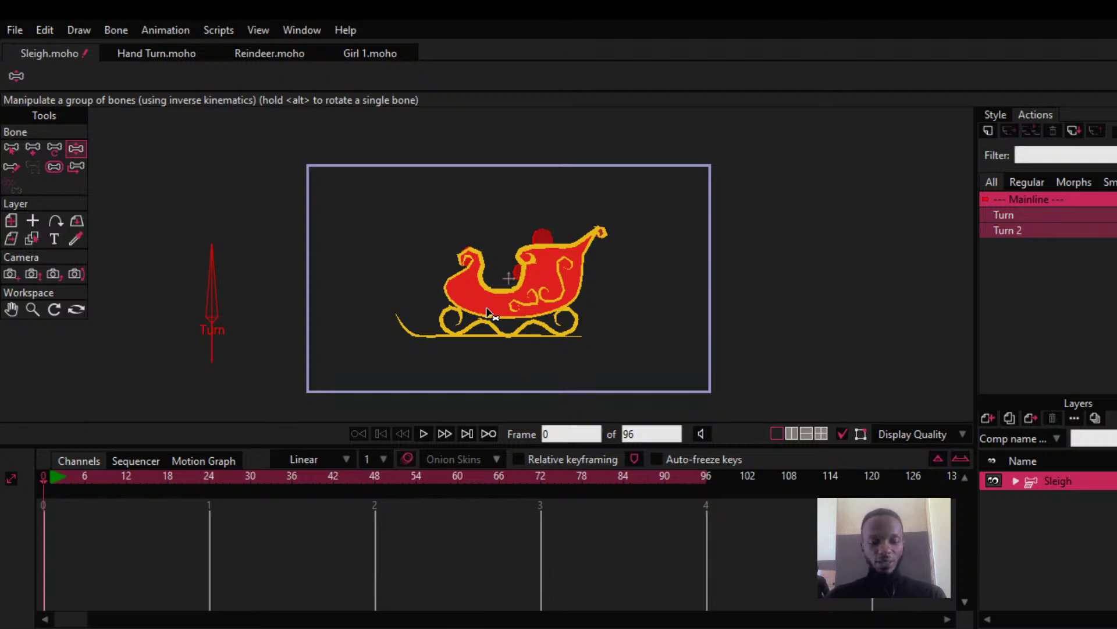
{"action": "left_click", "coordinate": [492, 314], "text": "ctrl+alt"}
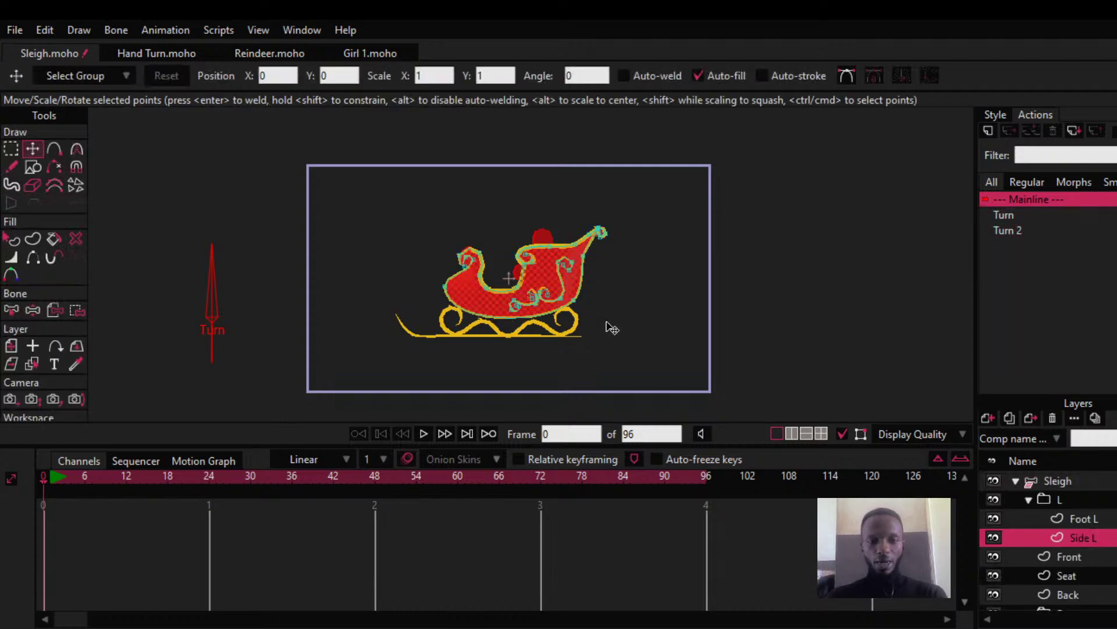
{"action": "scroll", "coordinate": [541, 283], "scroll_direction": "up", "scroll_amount": 4}
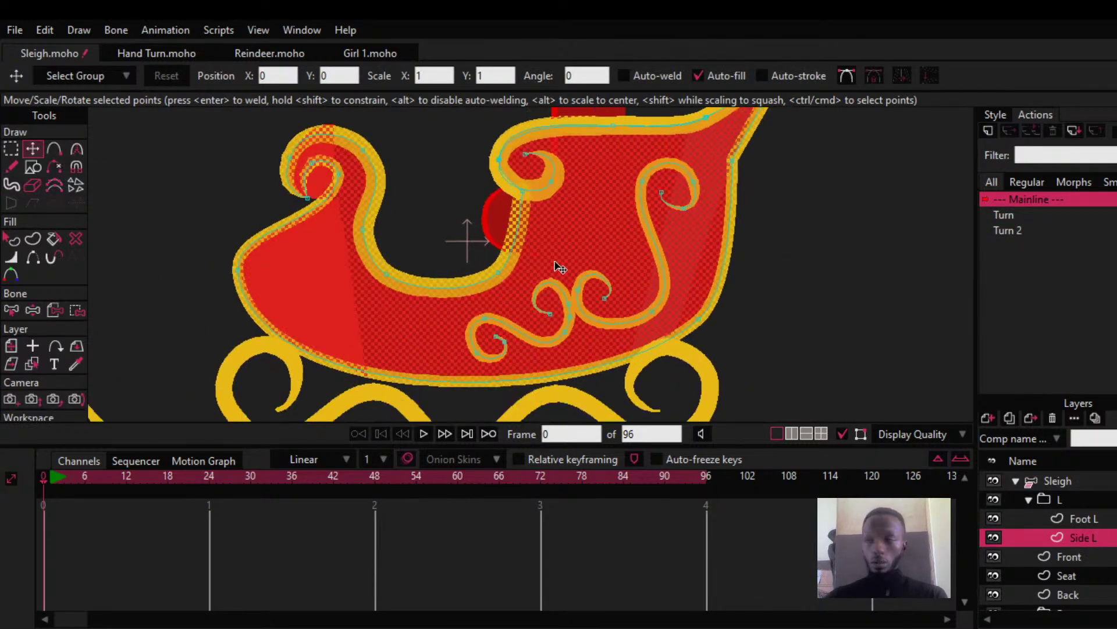
{"action": "scroll", "coordinate": [560, 268], "scroll_direction": "down", "scroll_amount": 3}
{"action": "scroll", "coordinate": [560, 268], "scroll_direction": "up", "scroll_amount": 1}
{"action": "key", "text": "ctrl+a"}
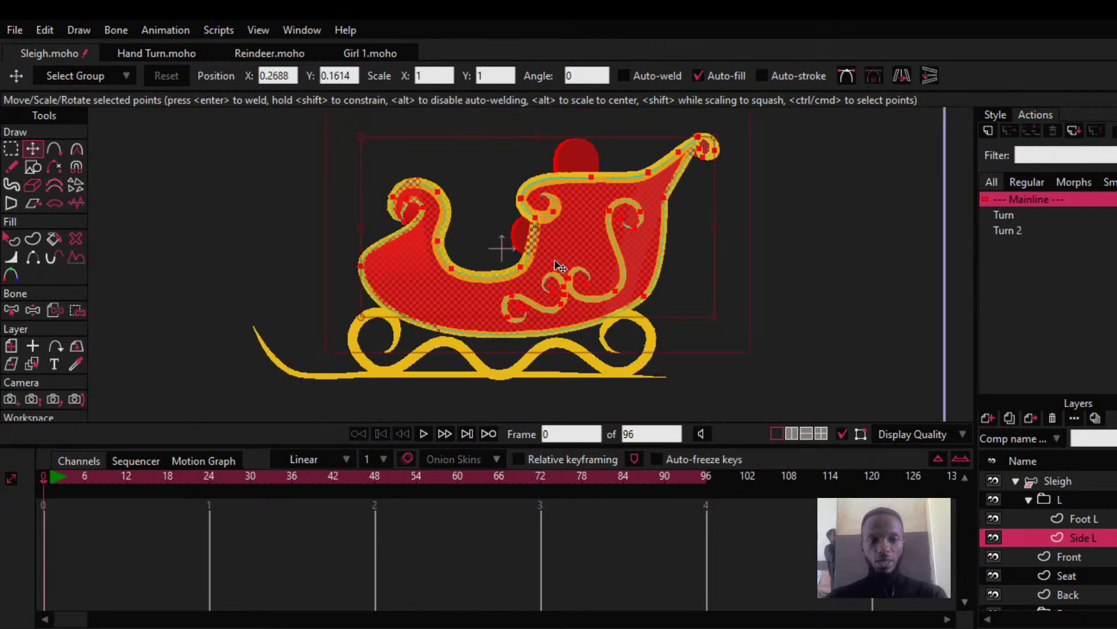
{"action": "scroll", "coordinate": [511, 279], "scroll_direction": "down", "scroll_amount": 2}
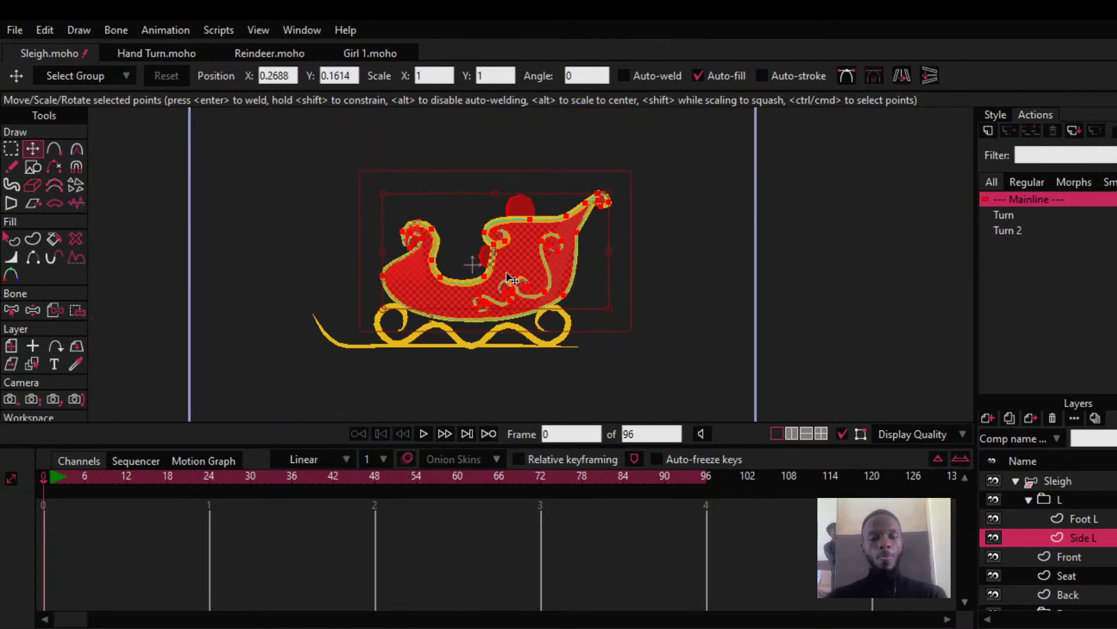
{"action": "left_click_drag", "start_coordinate": [512, 279], "coordinate": [530, 272]}
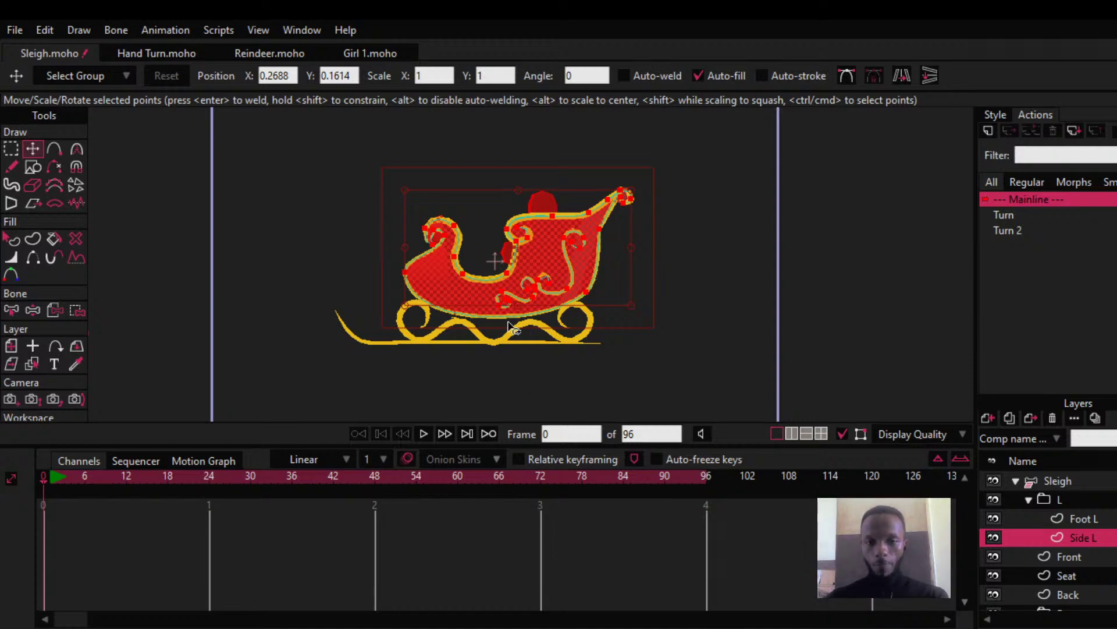
{"action": "left_click", "coordinate": [1029, 500]}
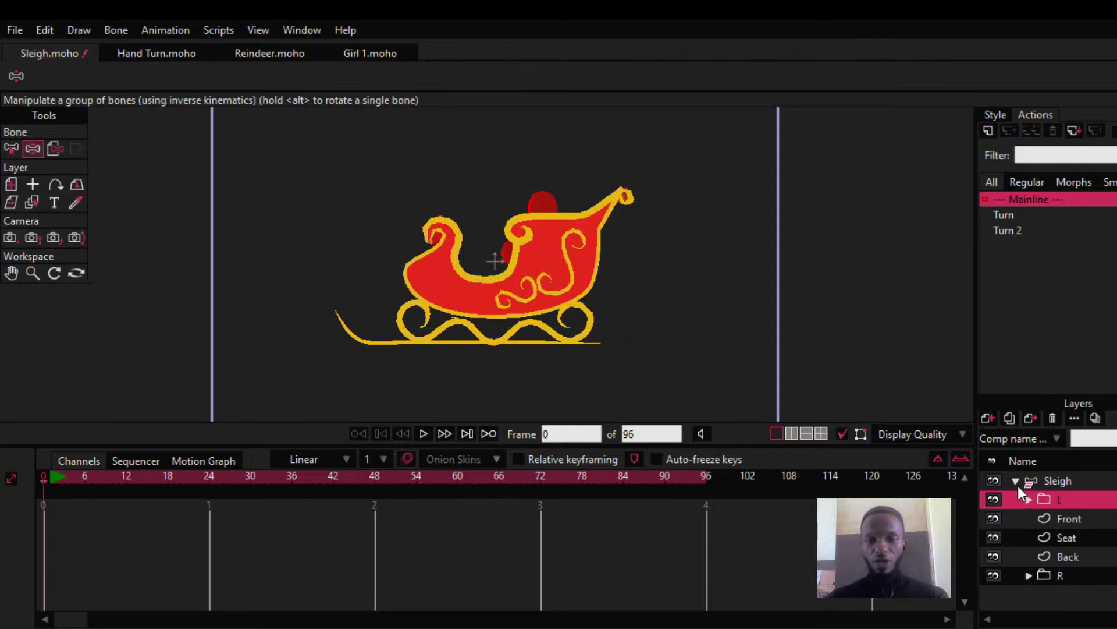
{"action": "left_click", "coordinate": [1018, 483]}
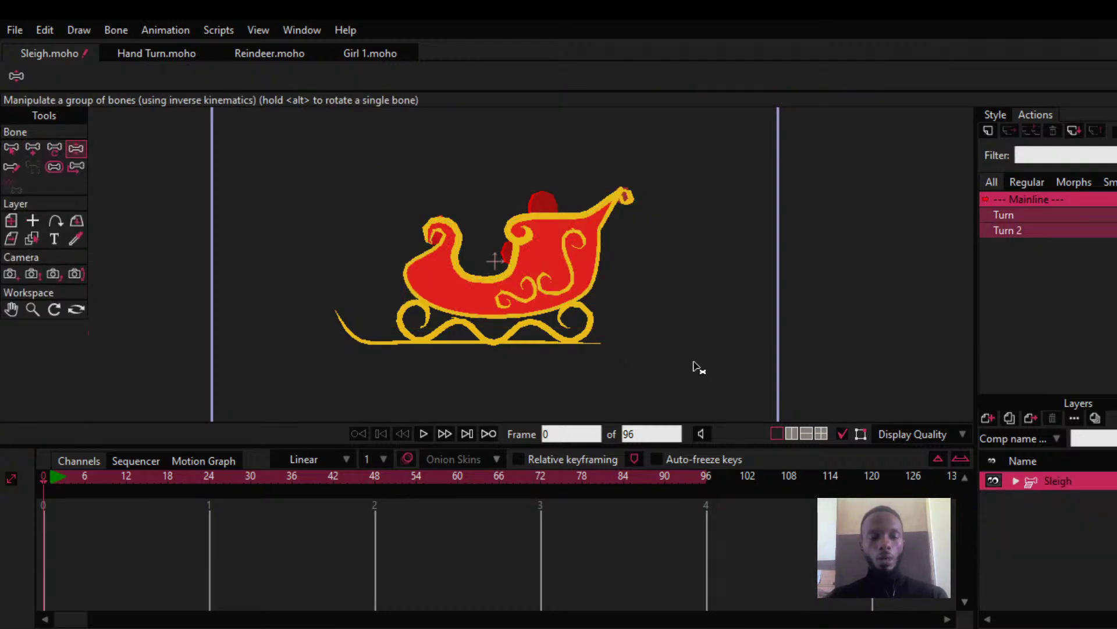
Step: Examine which groups and vector layers make up the Sleigh bone layer
{"action": "scroll", "coordinate": [610, 353], "scroll_direction": "down", "scroll_amount": 1}
{"action": "left_click_drag", "start_coordinate": [604, 354], "coordinate": [587, 343]}
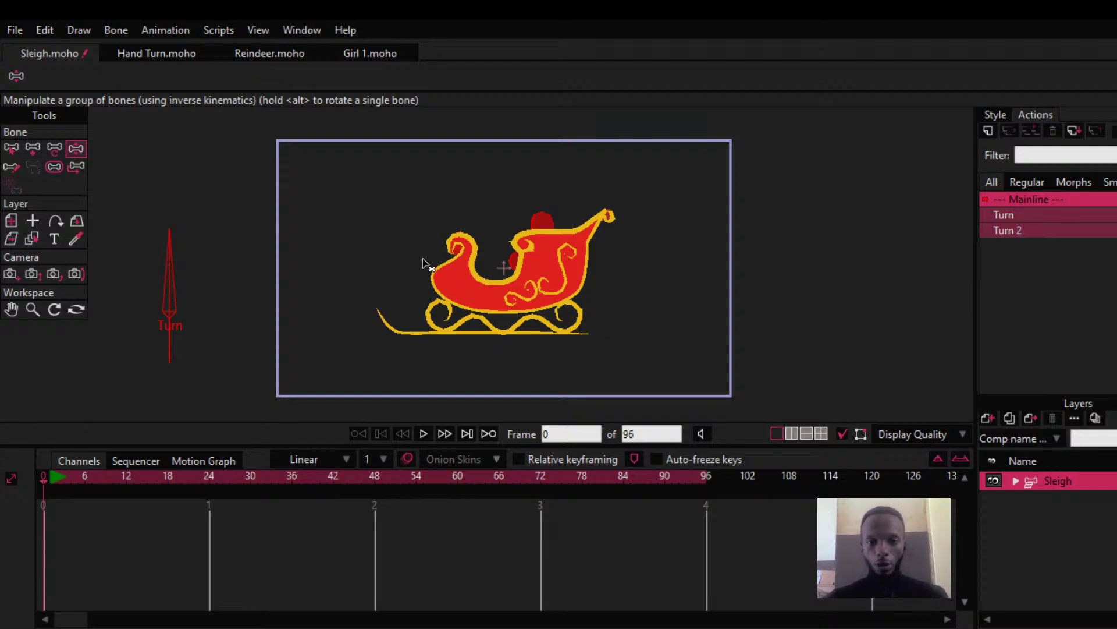
{"action": "left_click", "coordinate": [1017, 480]}
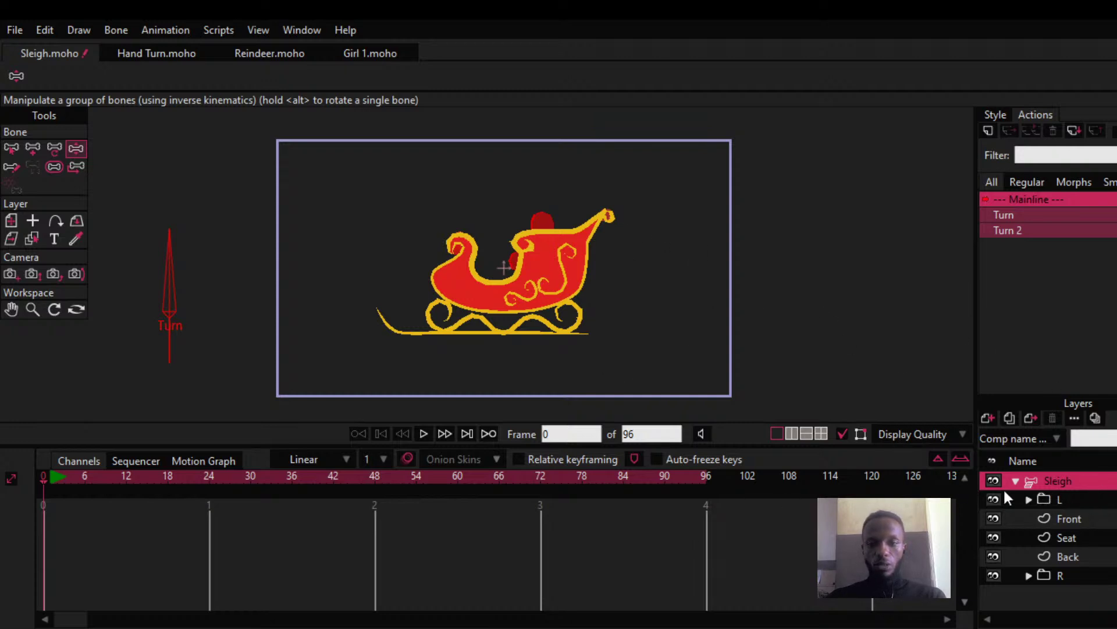
{"action": "left_click", "coordinate": [1017, 478]}
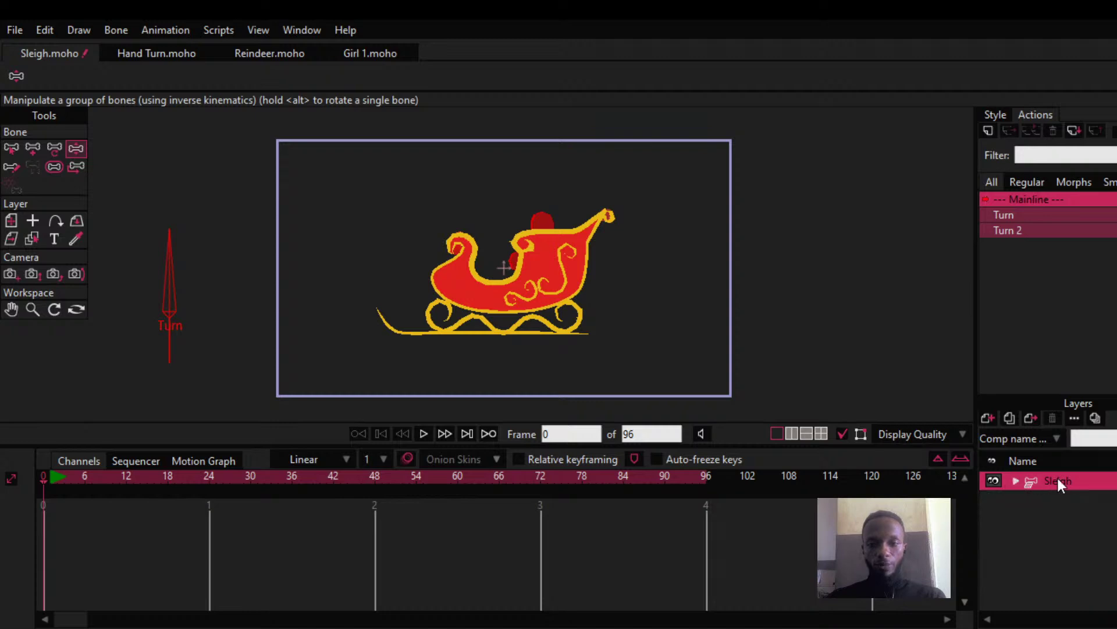
{"action": "left_click", "coordinate": [1015, 481]}
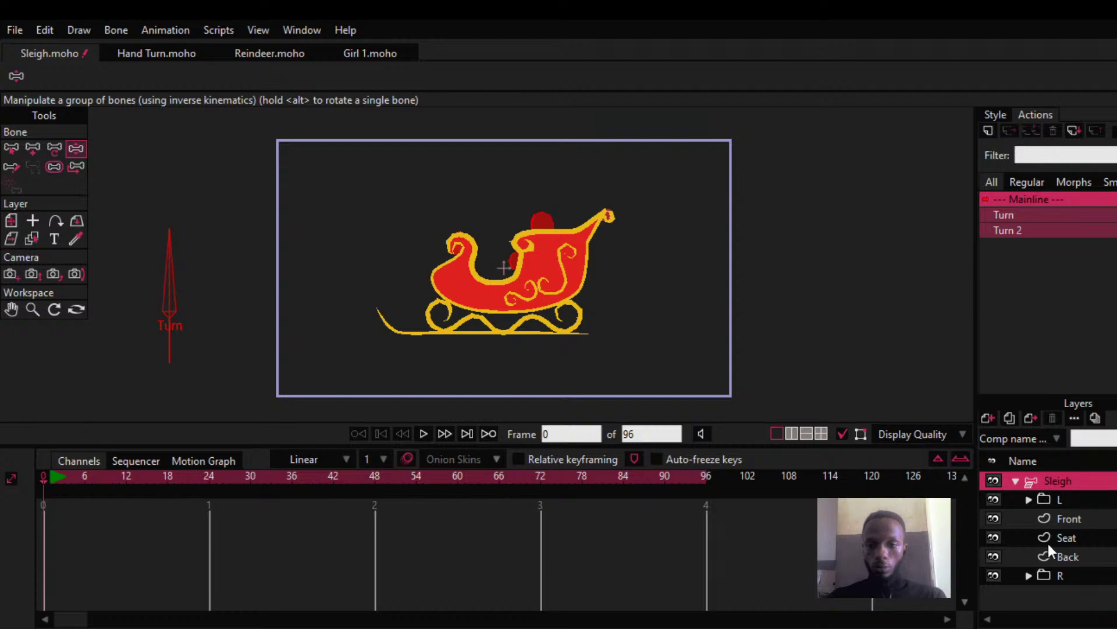
{"action": "left_click", "coordinate": [1015, 481]}
{"action": "left_click", "coordinate": [1015, 480]}
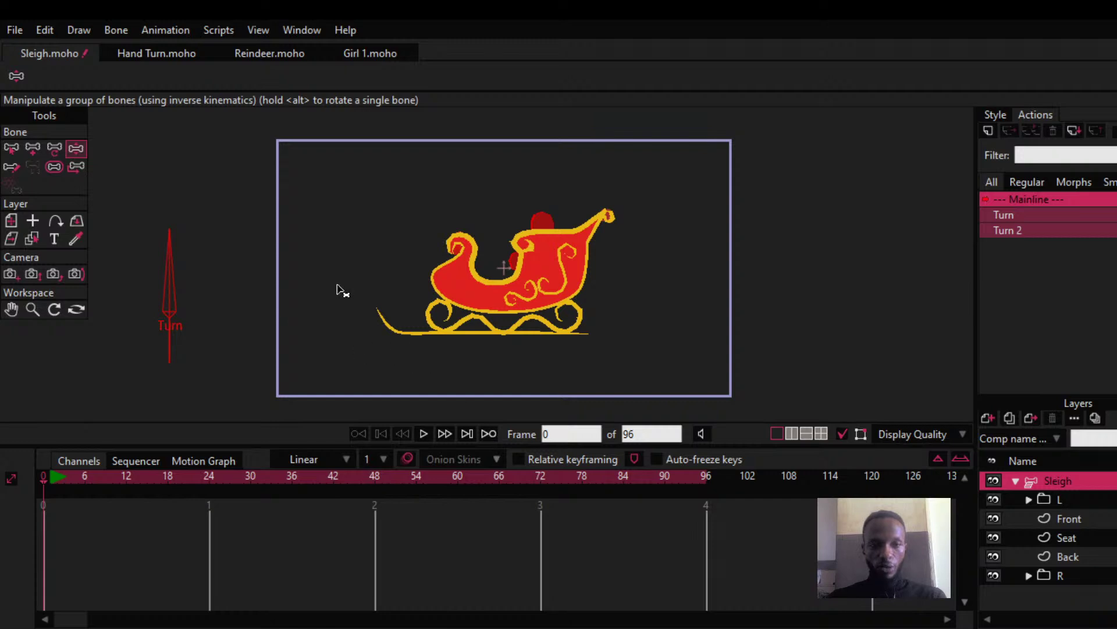
Step: Rotate the Turn bone at frame 0 to preview the sleigh in a three-quarter front view
{"action": "left_click_drag", "start_coordinate": [169, 265], "coordinate": [235, 291]}
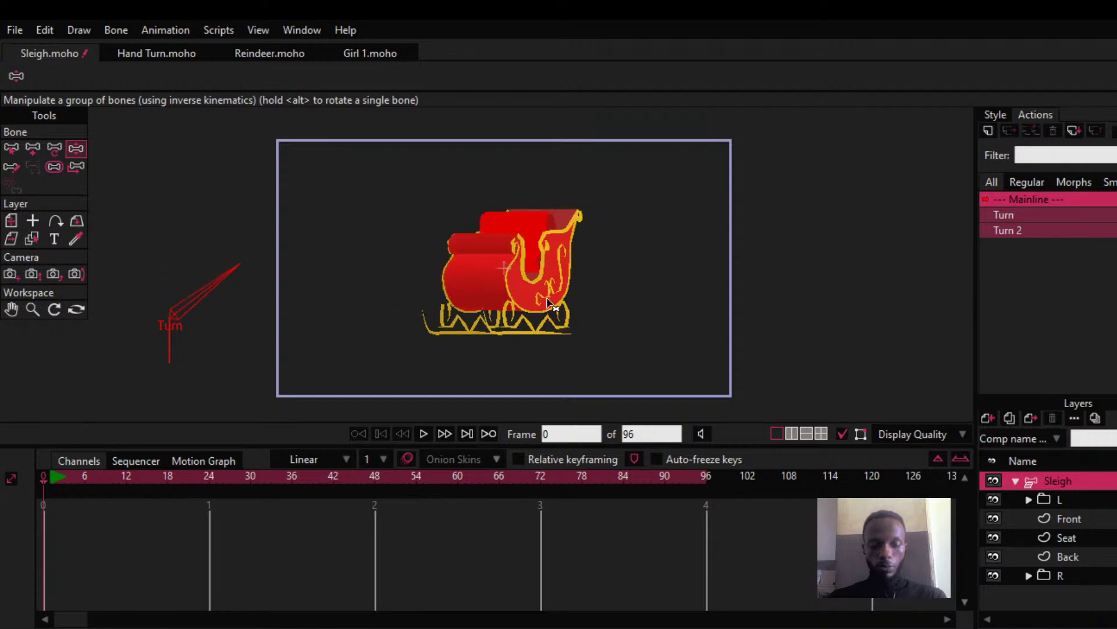
{"action": "scroll", "coordinate": [570, 288], "scroll_direction": "up", "scroll_amount": 4}
{"action": "left_click_drag", "start_coordinate": [470, 280], "coordinate": [580, 306]}
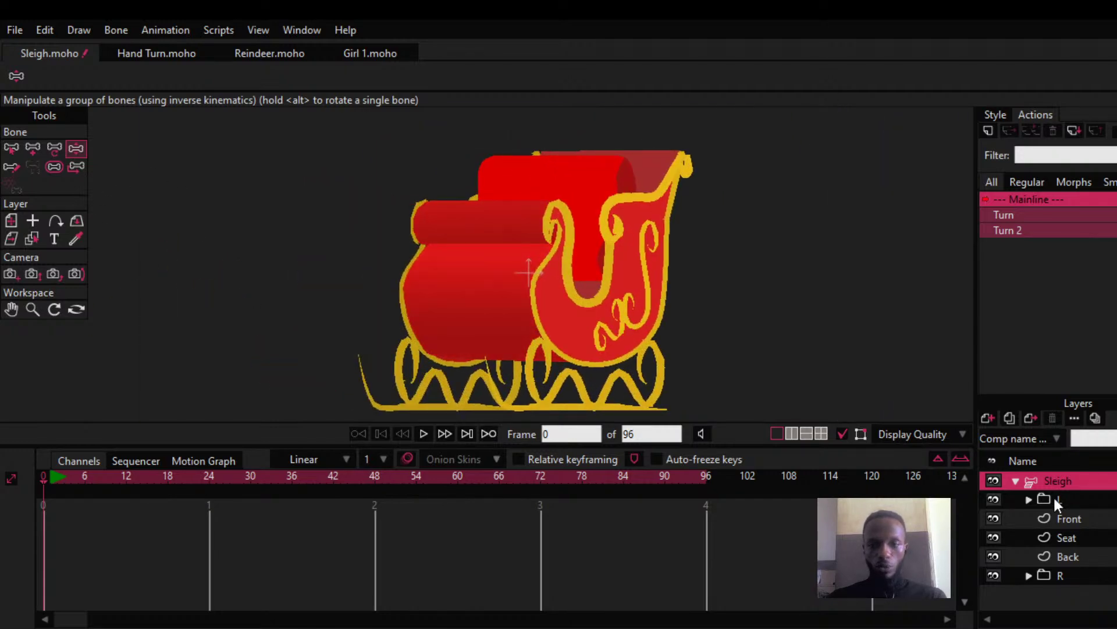
Step: Identify the Side L, R and Front layers on the turned sleigh and examine their stacking order
{"action": "left_click", "coordinate": [1028, 502]}
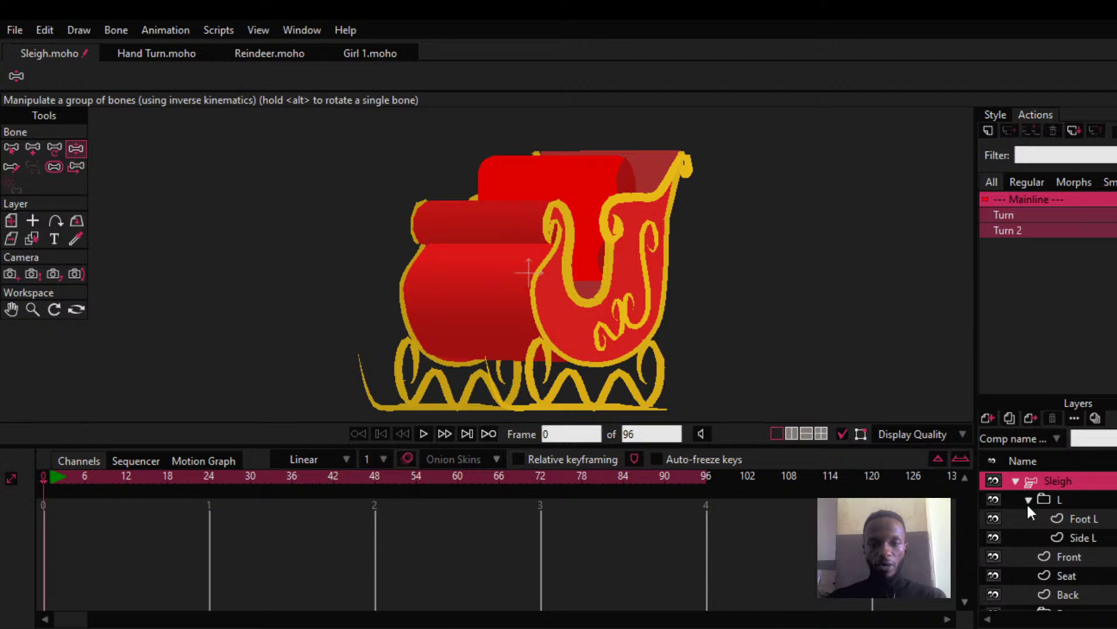
{"action": "right_click", "coordinate": [639, 269], "text": "alt"}
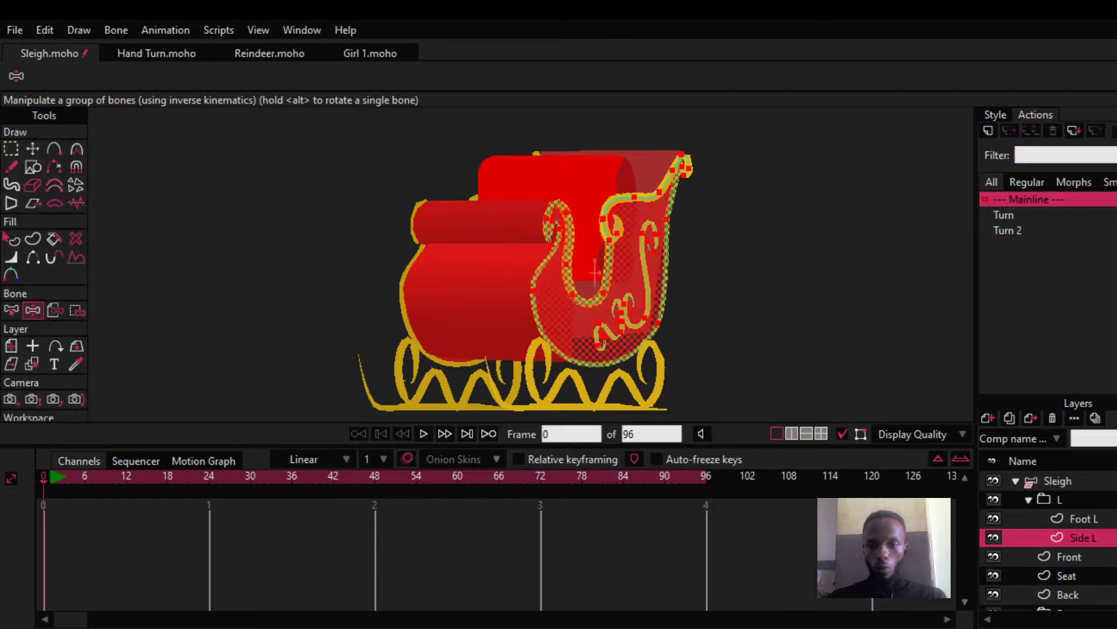
{"action": "scroll", "coordinate": [1051, 573], "scroll_direction": "down", "scroll_amount": 1}
{"action": "left_click", "coordinate": [1071, 593]}
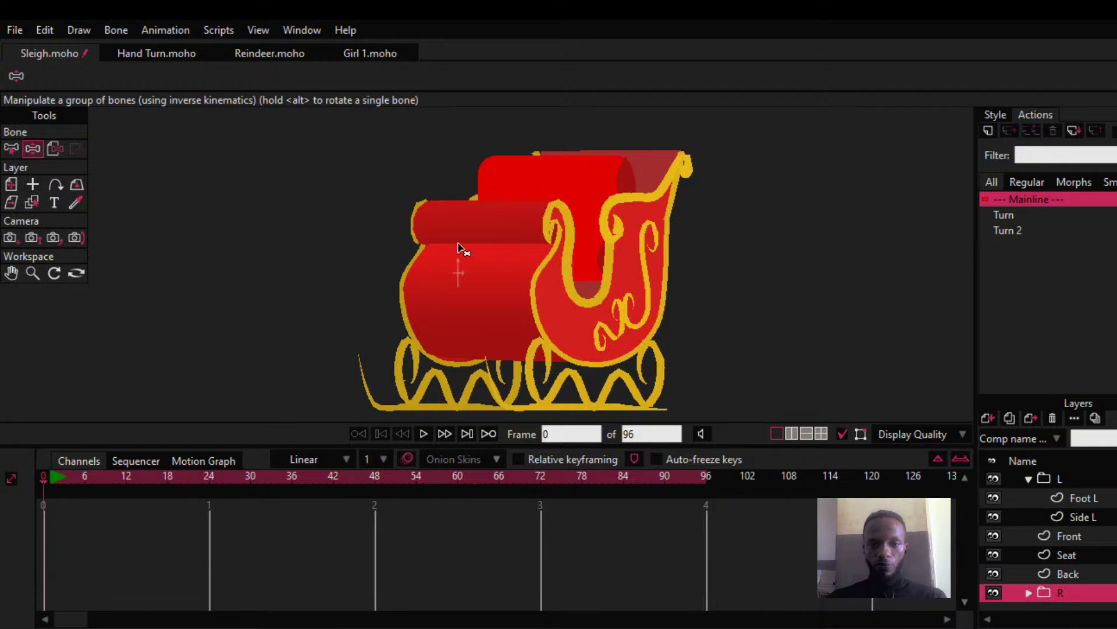
{"action": "right_click", "coordinate": [399, 288], "text": "alt"}
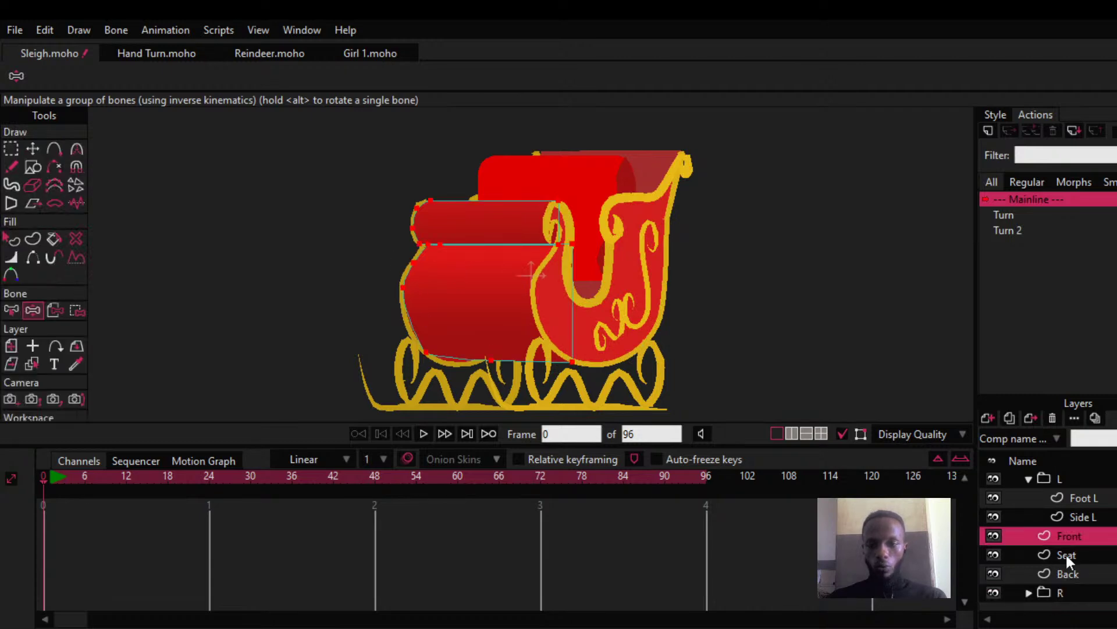
{"action": "scroll", "coordinate": [1046, 520], "scroll_direction": "up", "scroll_amount": 1}
{"action": "left_click", "coordinate": [1015, 485]}
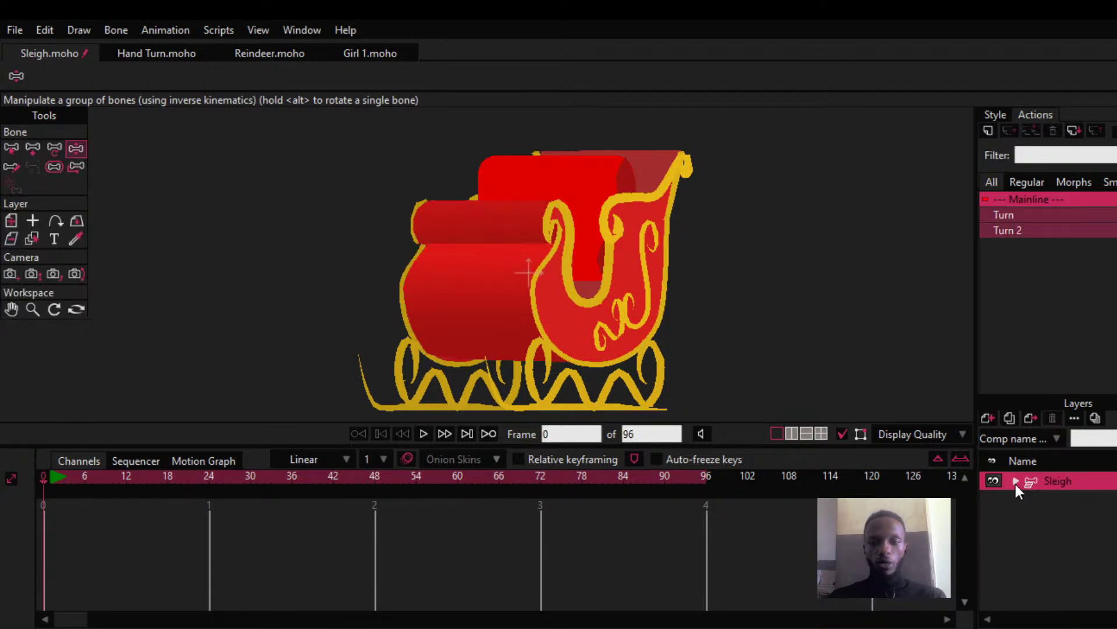
{"action": "left_click", "coordinate": [1015, 483]}
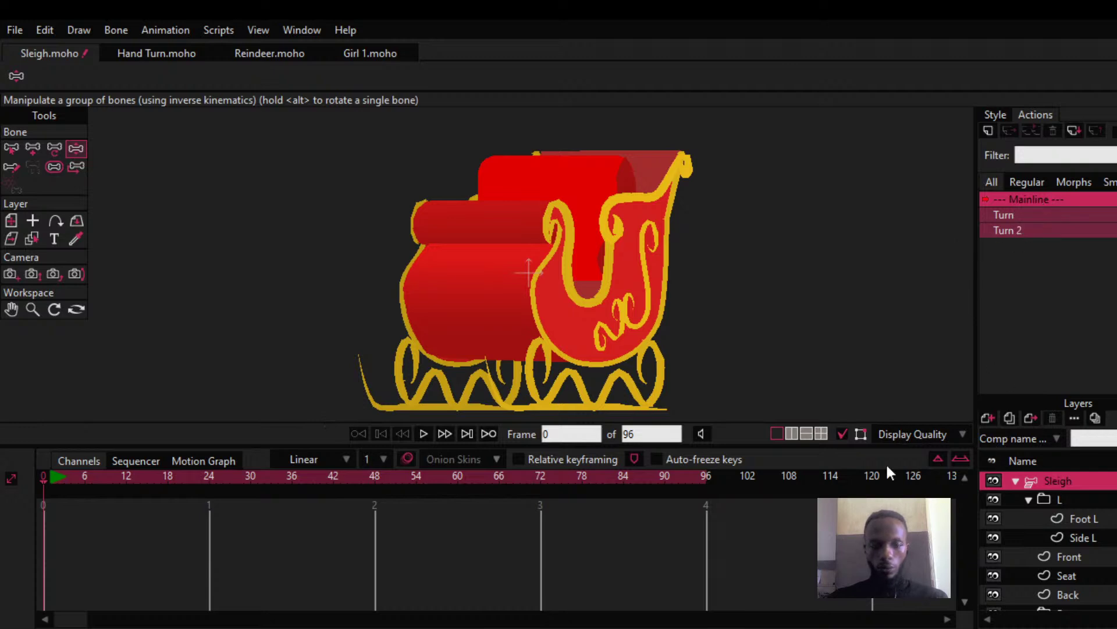
Step: Rotate the Turn bone at frame 48 to show the sleigh in the mirrored three-quarter front view, with the groups collapsed
{"action": "left_click_drag", "start_coordinate": [418, 305], "coordinate": [517, 291]}
{"action": "scroll", "coordinate": [497, 292], "scroll_direction": "down", "scroll_amount": 3}
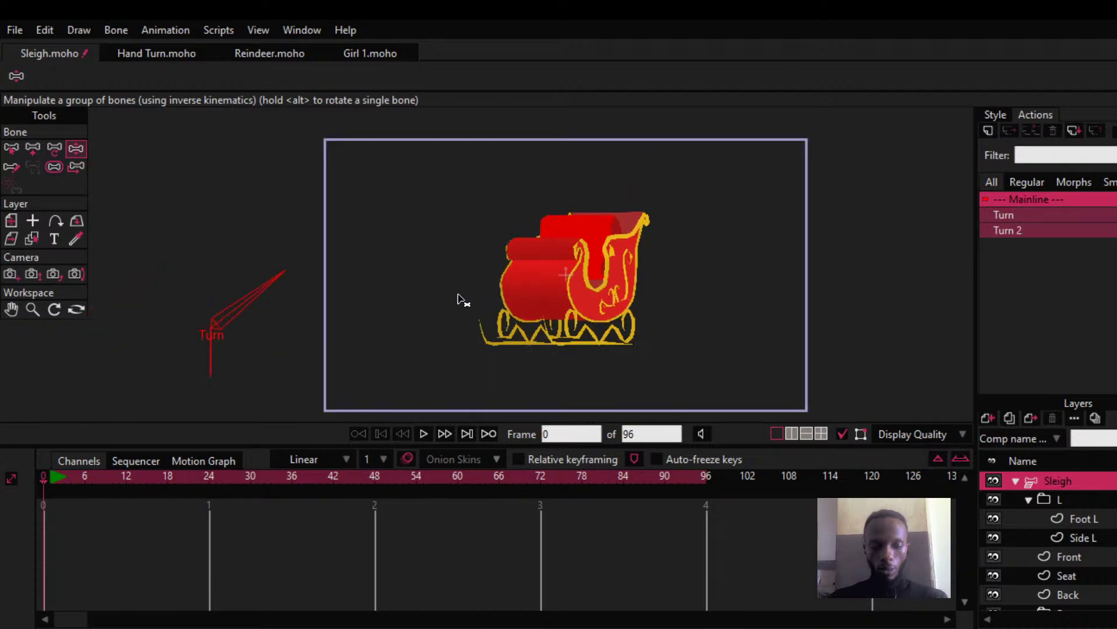
{"action": "left_click", "coordinate": [377, 478]}
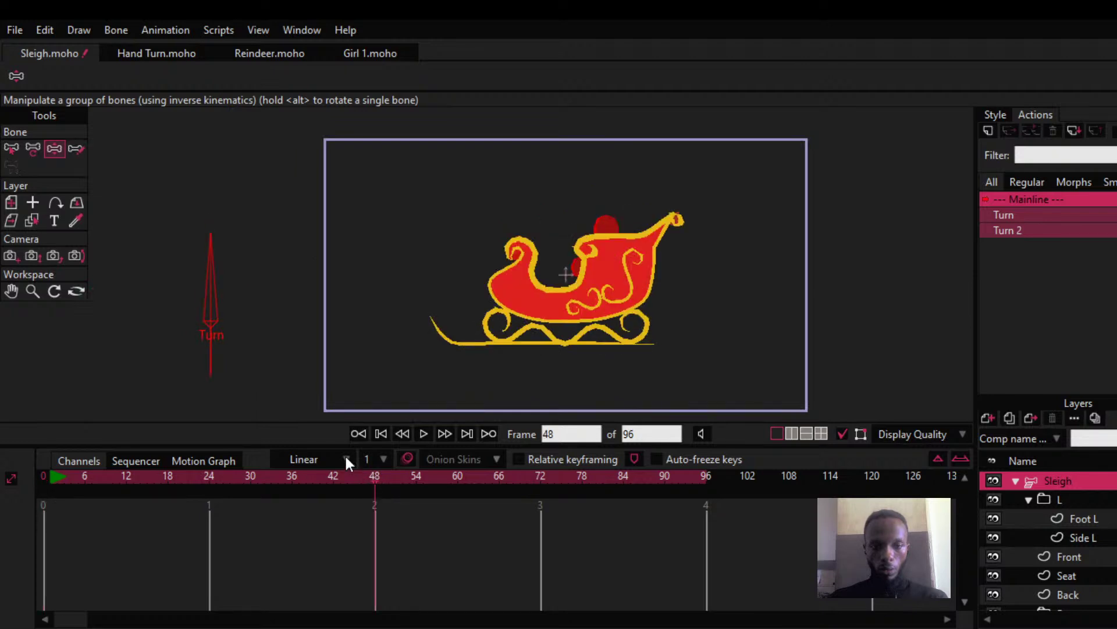
{"action": "left_click_drag", "start_coordinate": [216, 295], "coordinate": [241, 449]}
{"action": "left_click", "coordinate": [1031, 499]}
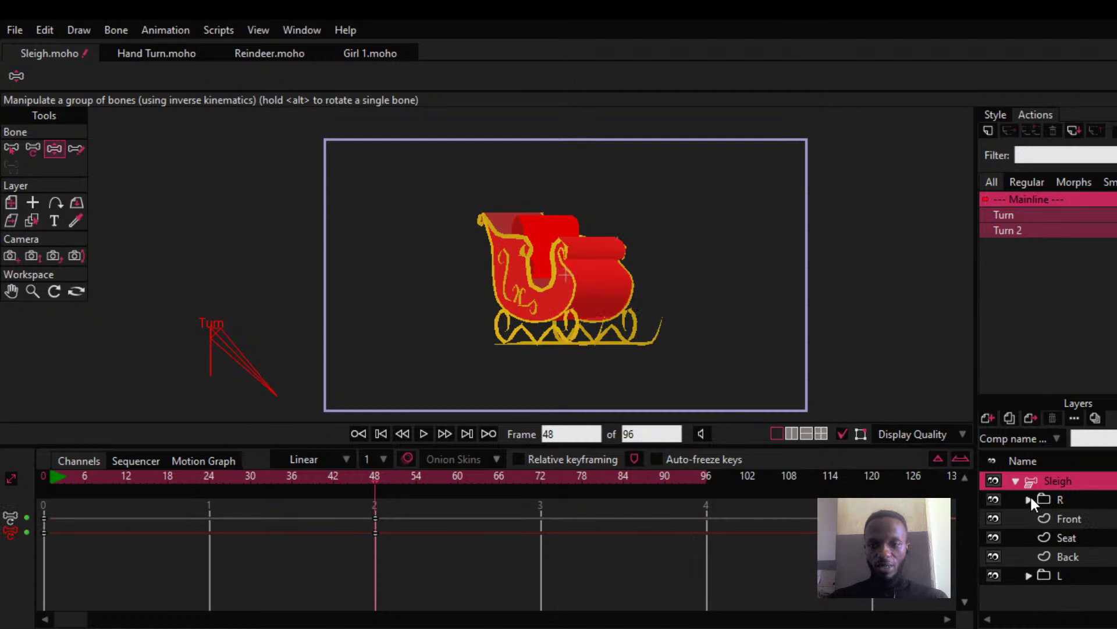
Step: Compare the positions of the R and L groups in the Sleigh layer's stacking order
{"action": "left_click", "coordinate": [1063, 498]}
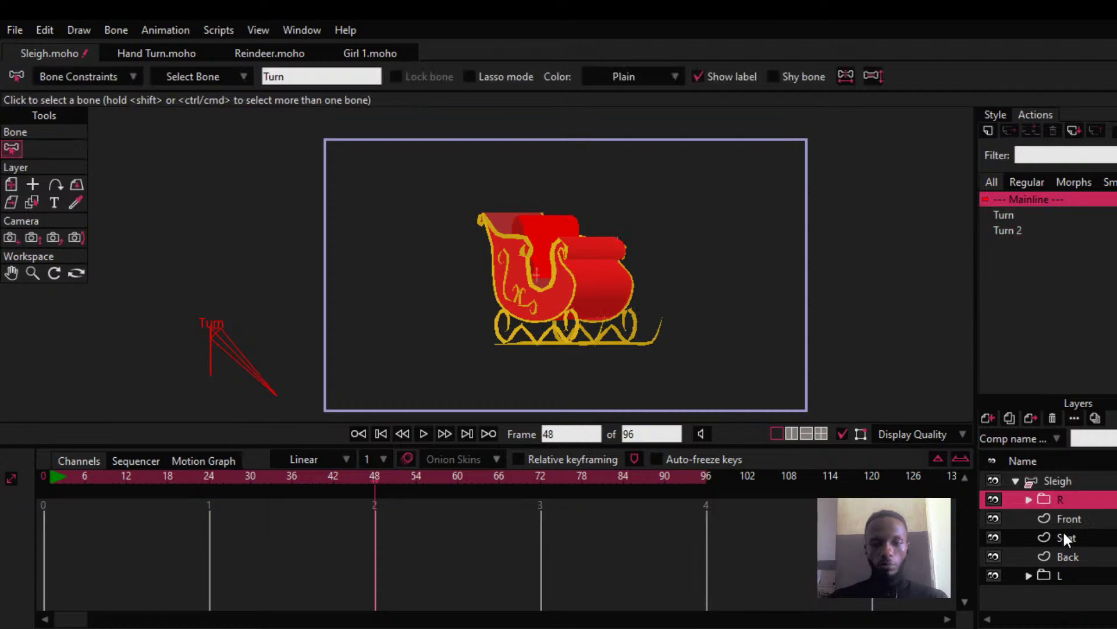
{"action": "left_click", "coordinate": [1066, 573]}
{"action": "left_click", "coordinate": [1058, 500]}
{"action": "left_click", "coordinate": [1060, 581]}
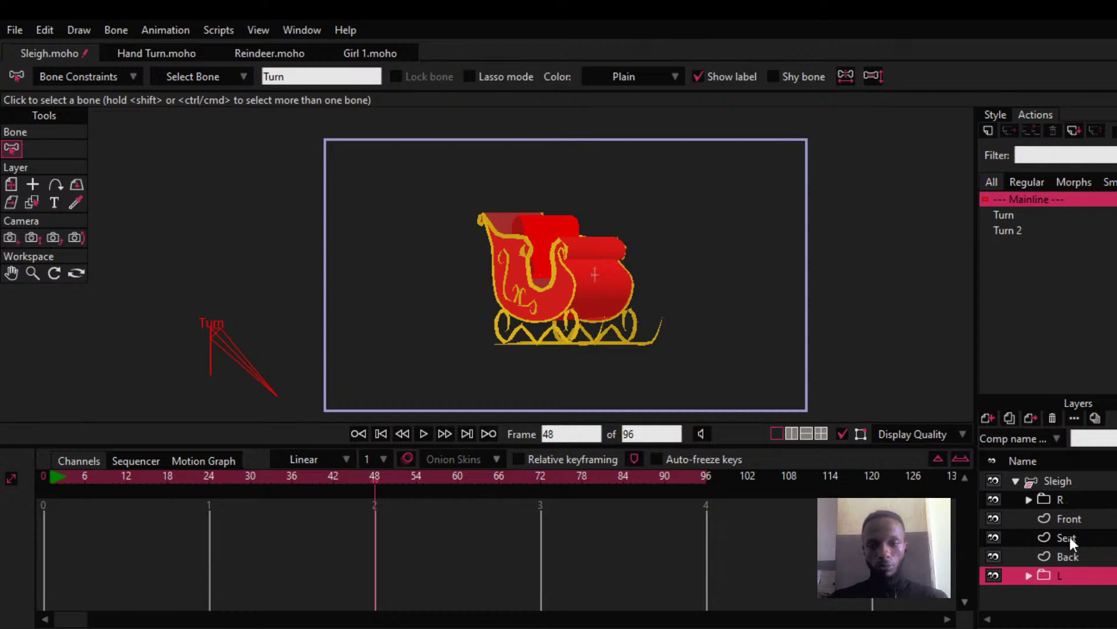
Step: Rotate the Sleigh layer's Turn bone at frame 48 to show the sleigh in a three-quarter back view
{"action": "left_click", "coordinate": [1066, 496]}
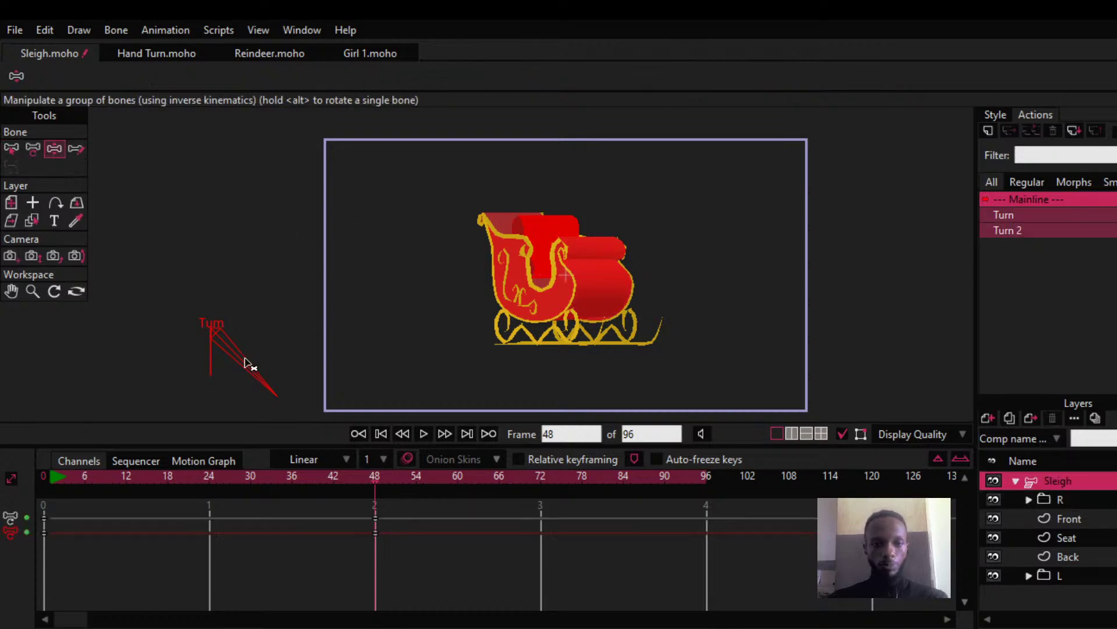
{"action": "left_click_drag", "start_coordinate": [249, 362], "coordinate": [126, 206]}
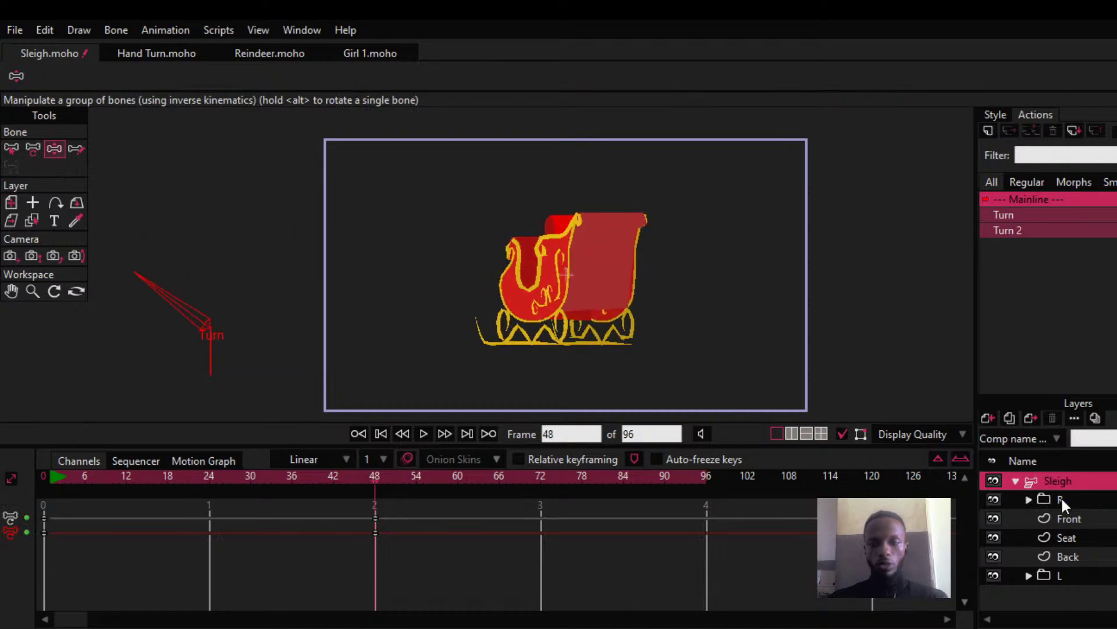
Step: Rotate the Sleigh's Turn bone at frame 48 to the opposite three-quarter back view and check the R layer's place in the stacking order
{"action": "mouse_move", "coordinate": [187, 325]}
{"action": "left_mouse_down"}
{"action": "mouse_move", "coordinate": [182, 399]}
{"action": "mouse_move", "coordinate": [235, 419]}
{"action": "left_mouse_up"}
{"action": "left_click", "coordinate": [1093, 518]}
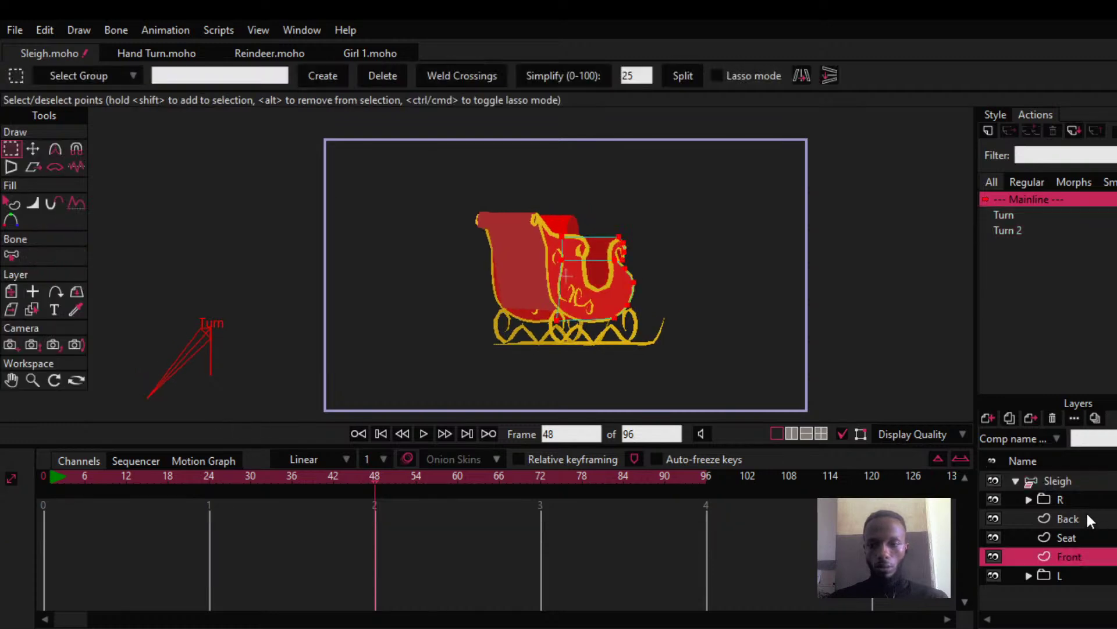
{"action": "left_click", "coordinate": [1075, 499]}
{"action": "left_click_drag", "start_coordinate": [154, 356], "coordinate": [367, 154]}
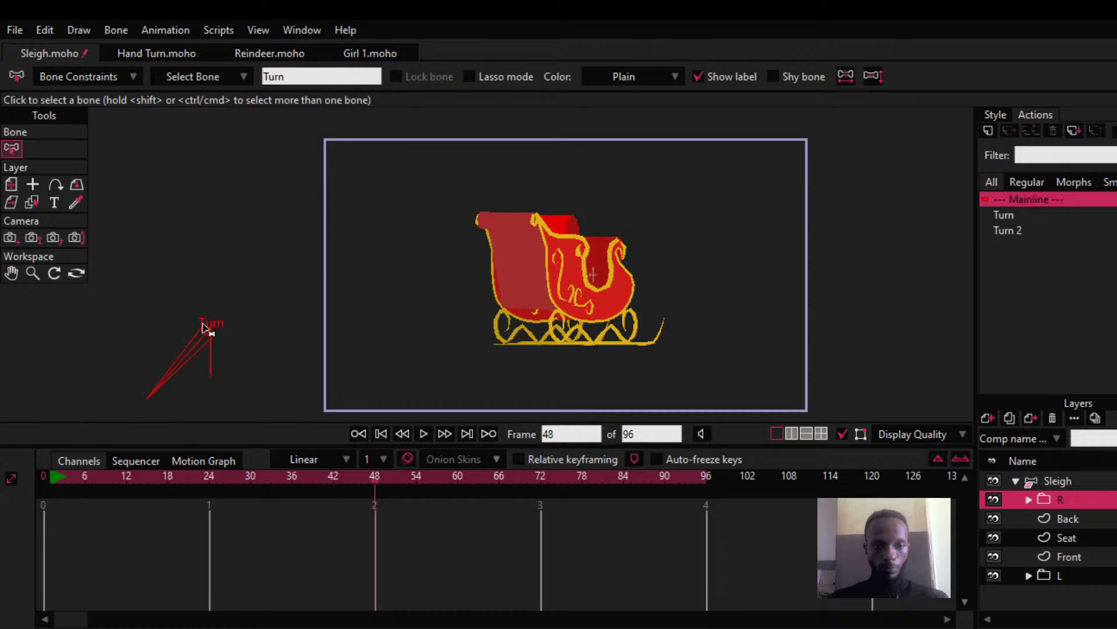
Step: Rotate the Sleigh layer's Turn bone at frame 48 to the side view facing right and check the R layer's stacking position
{"action": "left_click", "coordinate": [1054, 485]}
{"action": "left_click_drag", "start_coordinate": [203, 344], "coordinate": [234, 337]}
{"action": "left_click_drag", "start_coordinate": [174, 372], "coordinate": [360, 439]}
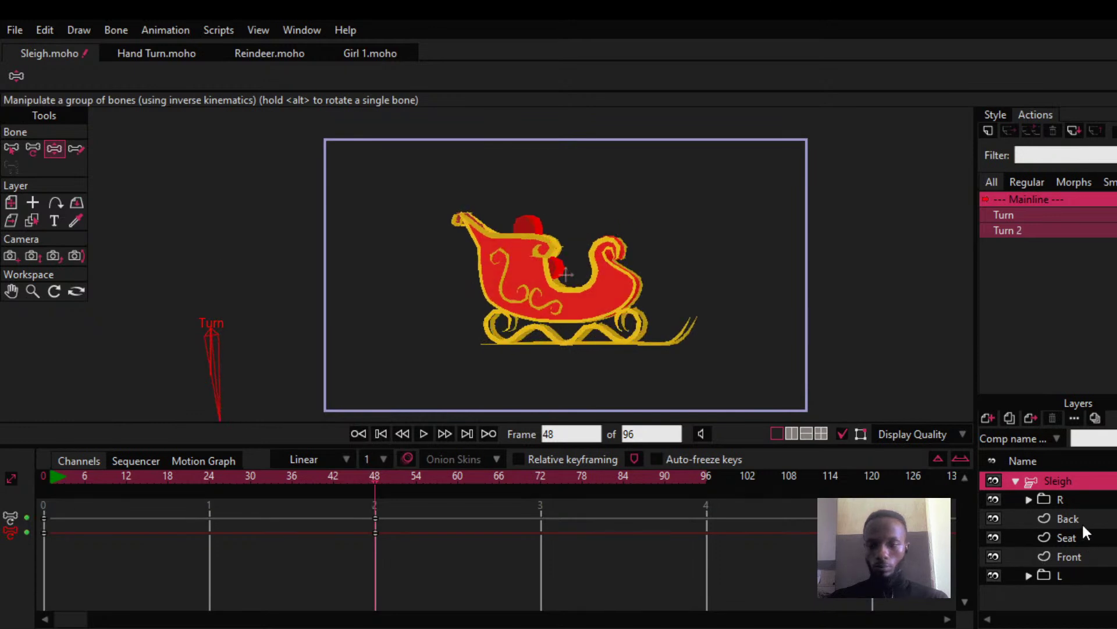
{"action": "left_click", "coordinate": [1062, 499]}
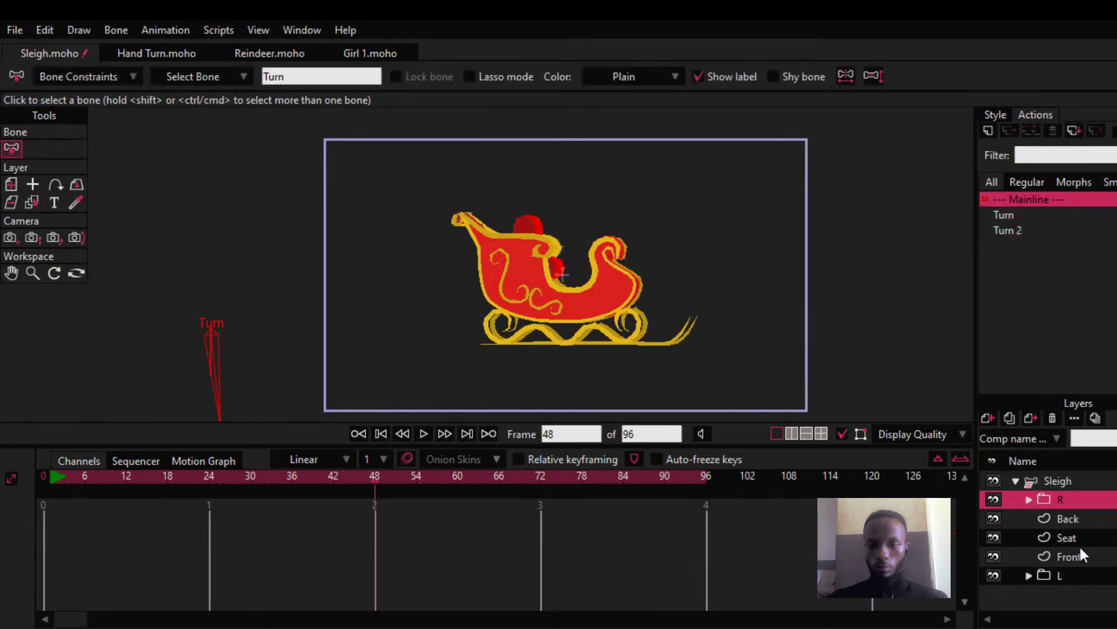
Step: Turn the sleigh at frame 48 with its Turn bone to a nearly full back view with the left side showing
{"action": "left_click", "coordinate": [1058, 479]}
{"action": "key", "text": "z"}
{"action": "left_click_drag", "start_coordinate": [225, 305], "coordinate": [137, 319]}
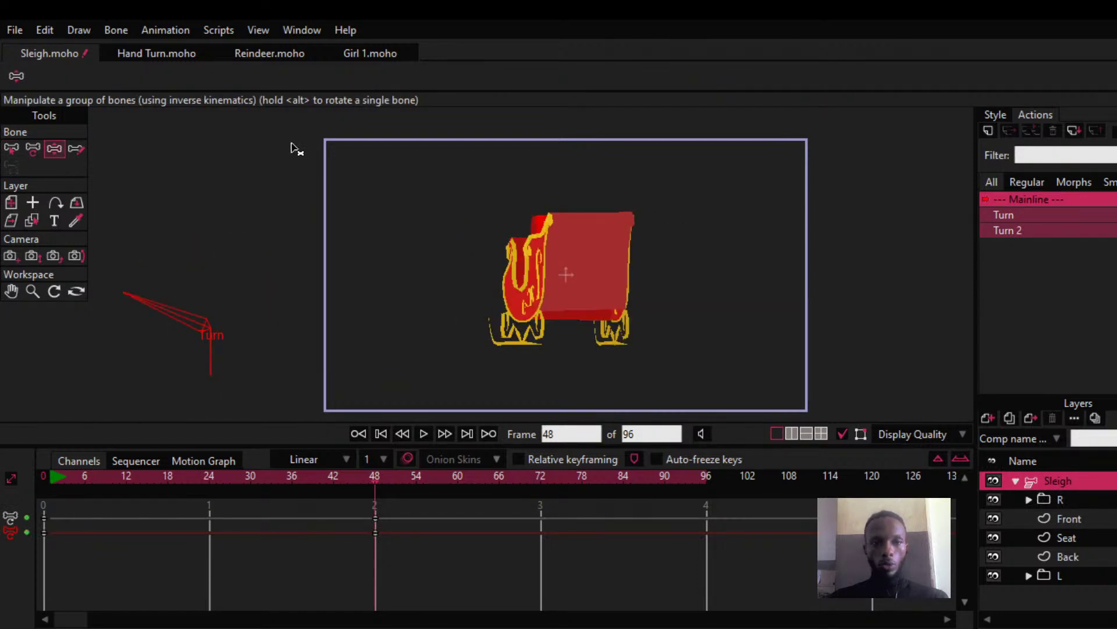
Step: Start a new document, add a group layer named Layer 2, and place Layer 1 inside it
{"action": "key", "text": "ctrl+n"}
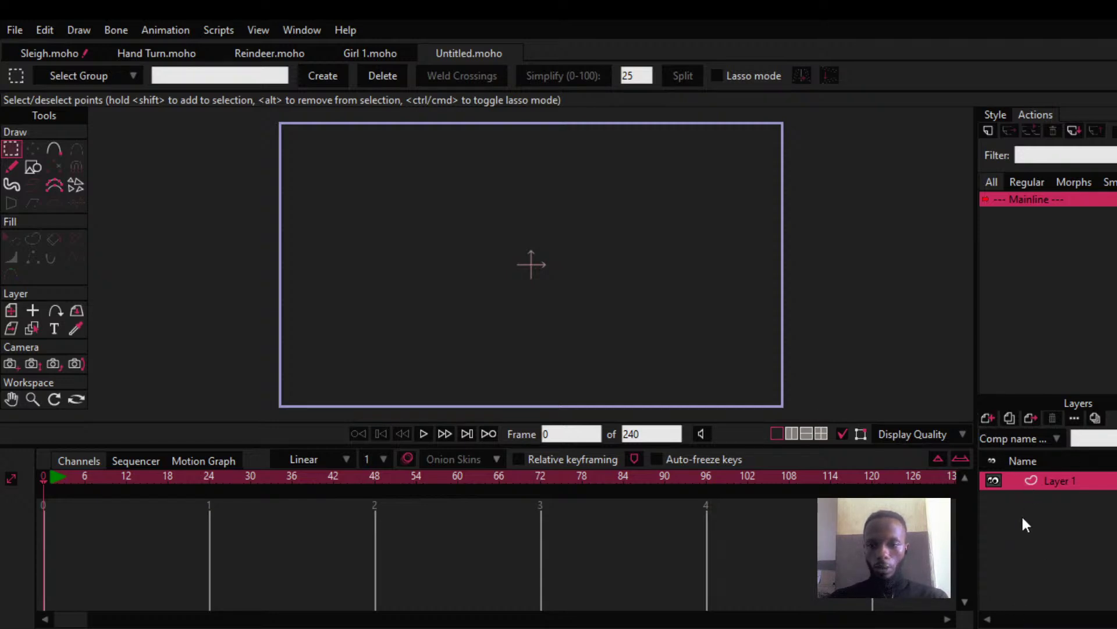
{"action": "left_click", "coordinate": [1023, 479]}
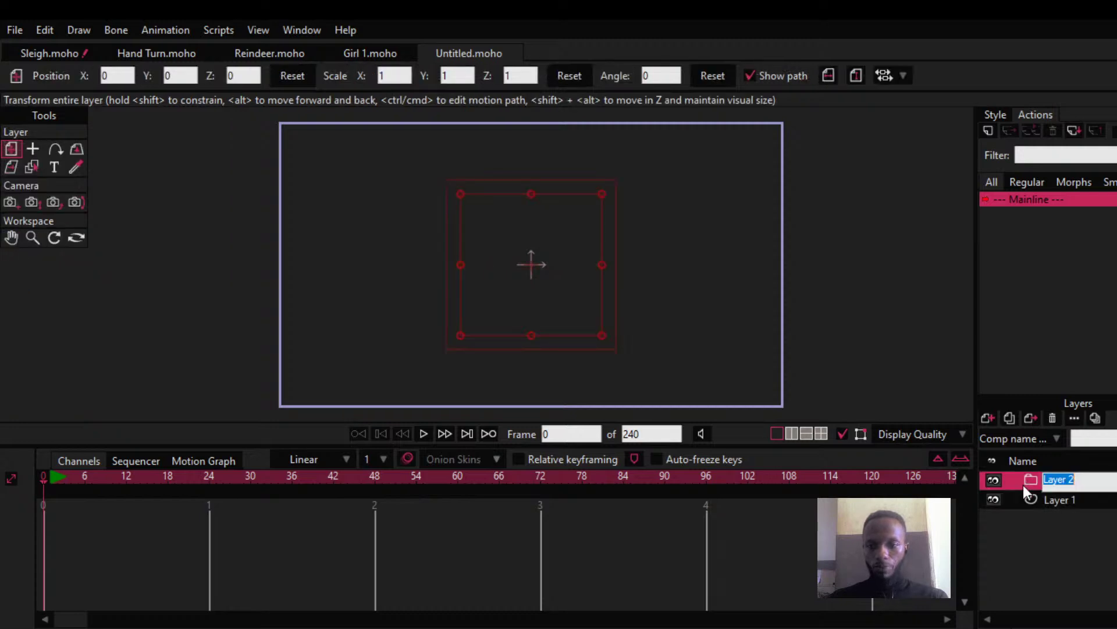
{"action": "left_click", "coordinate": [1056, 500]}
{"action": "left_click_drag", "start_coordinate": [1063, 499], "coordinate": [1063, 481]}
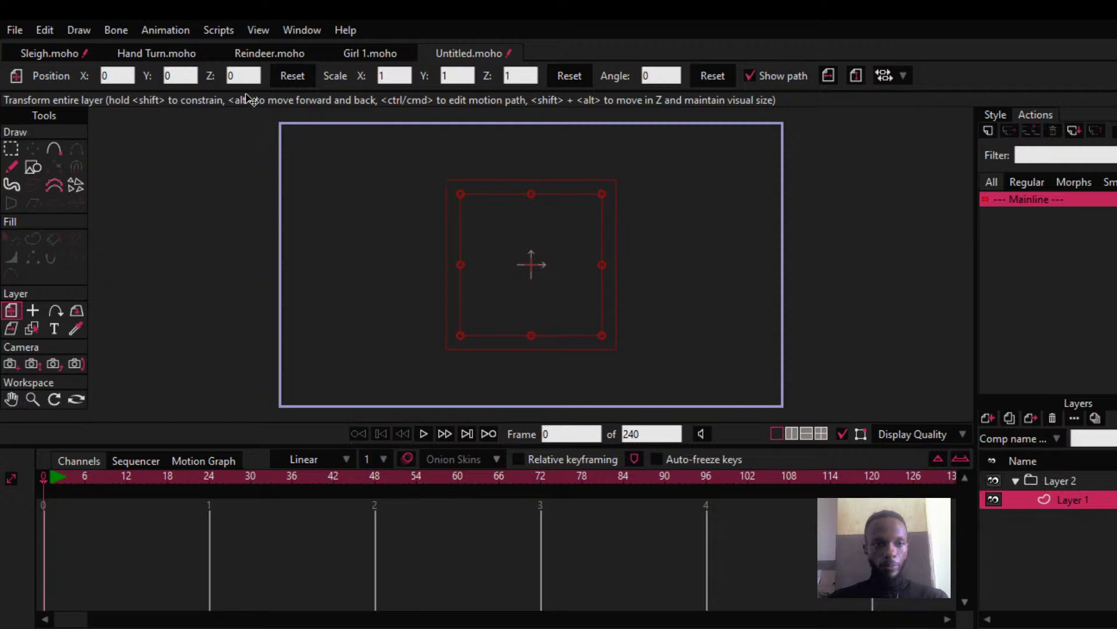
Step: Draw a wide filled and stroked rectangle on Layer 1 and rename the layer L
{"action": "left_click", "coordinate": [33, 167]}
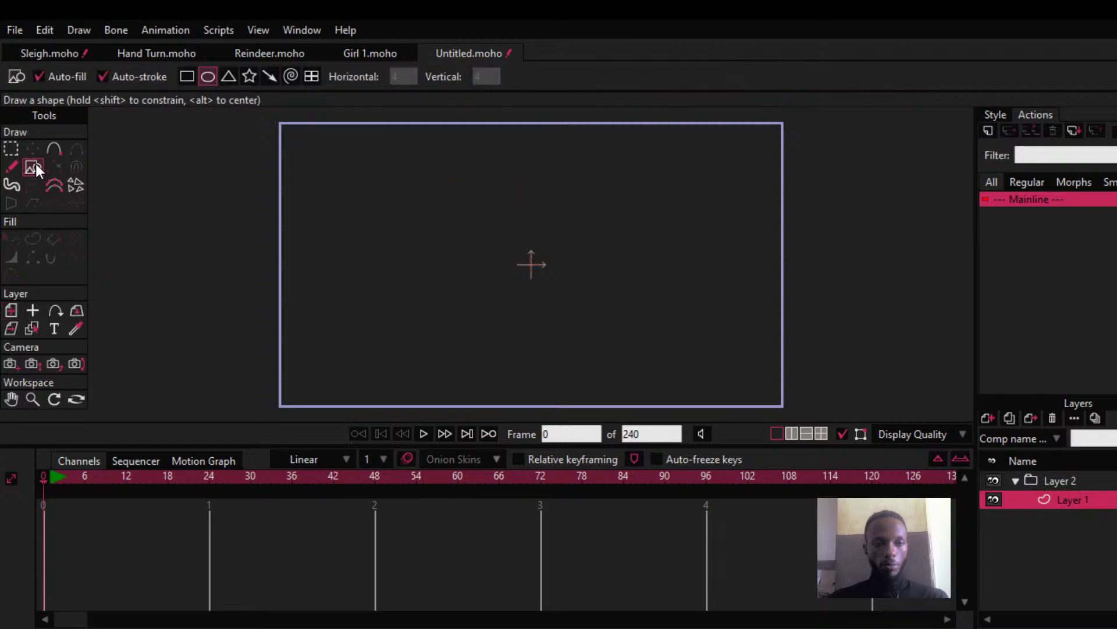
{"action": "left_click", "coordinate": [187, 77]}
{"action": "left_click_drag", "start_coordinate": [438, 192], "coordinate": [684, 325]}
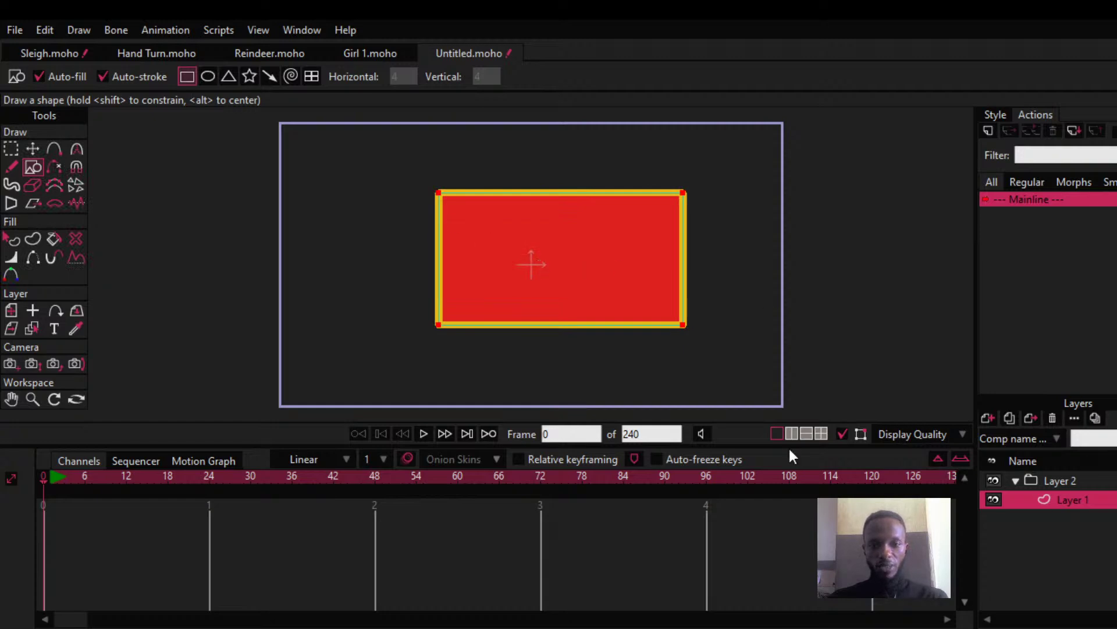
{"action": "double_click", "coordinate": [1074, 503]}
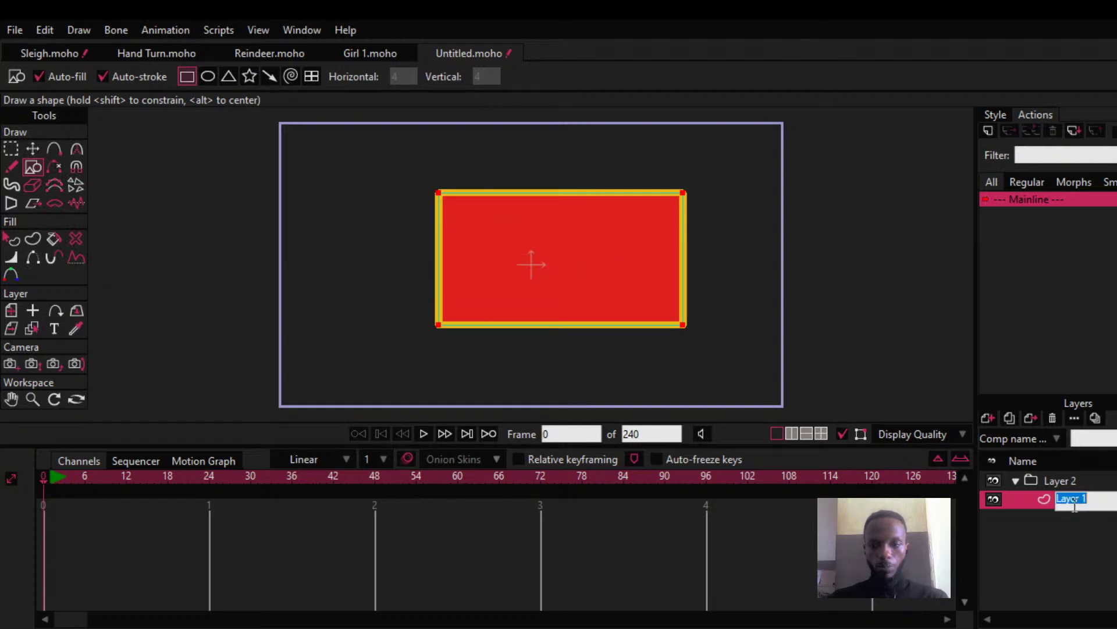
{"action": "type", "text": "L"}
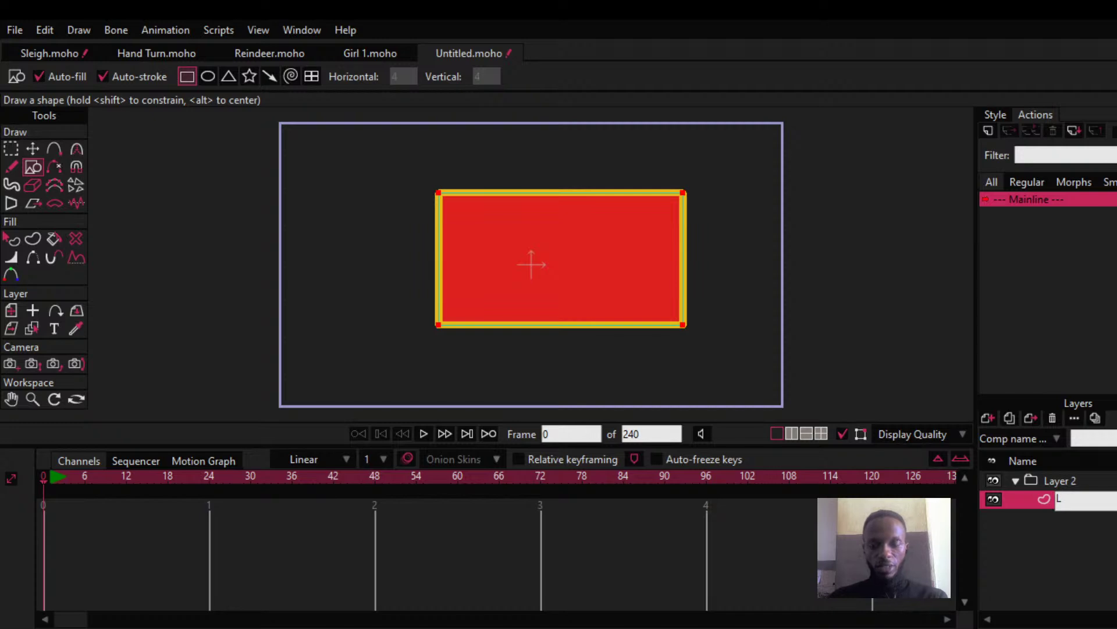
{"action": "key", "text": "Return"}
Step: Add one point to the middle of the rectangle's upper edge and one to the middle of its left edge
{"action": "scroll", "coordinate": [556, 232], "scroll_direction": "up", "scroll_amount": 1}
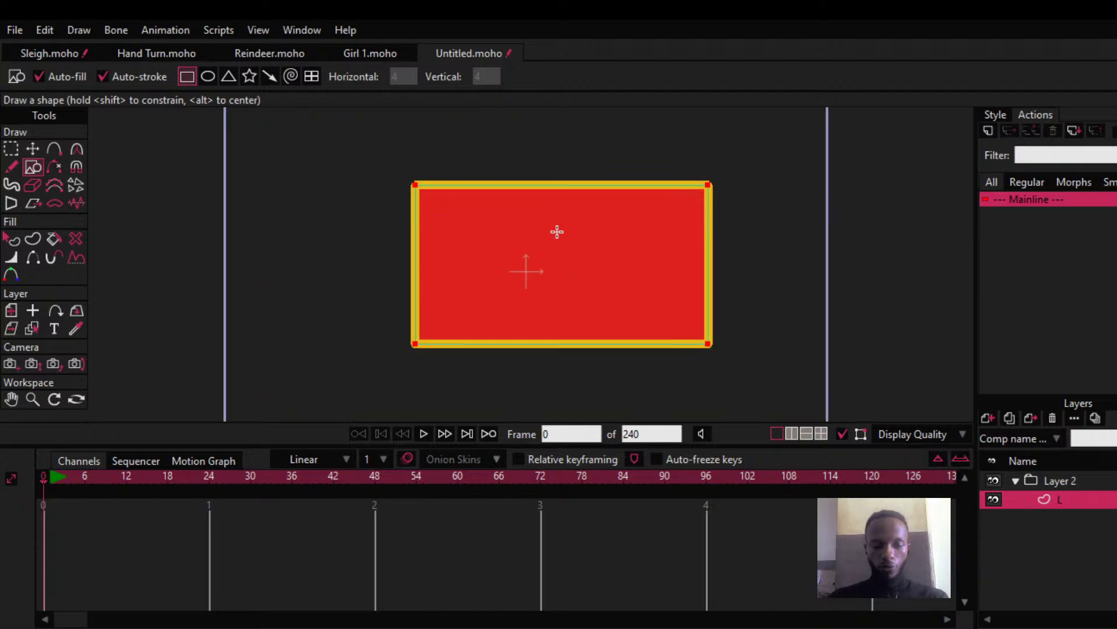
{"action": "left_click_drag", "start_coordinate": [554, 234], "coordinate": [465, 267]}
{"action": "key", "text": "a"}
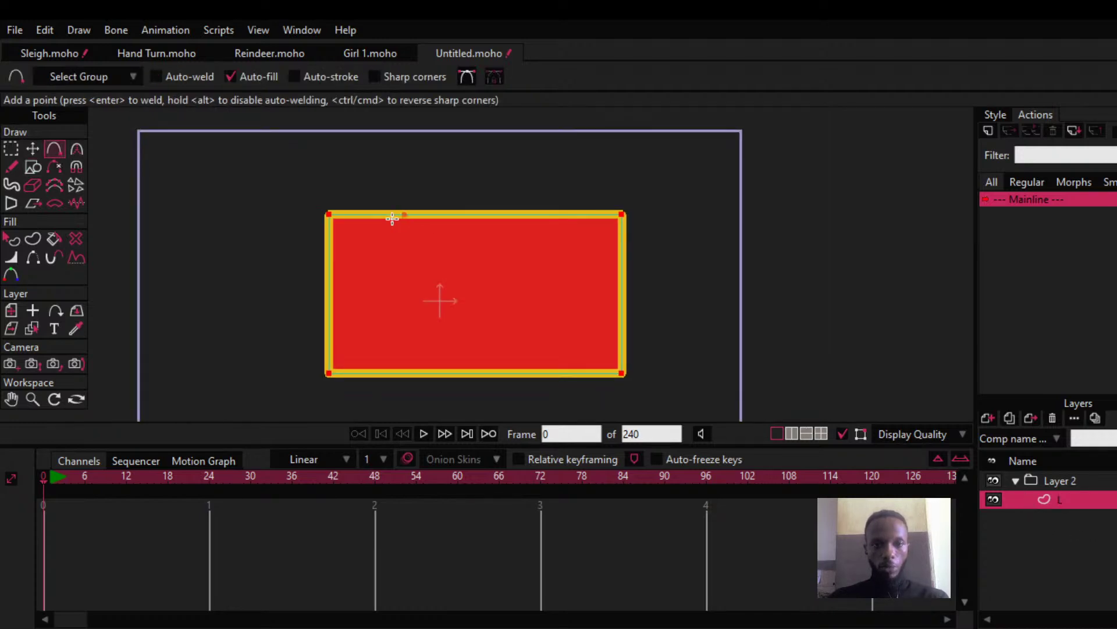
{"action": "left_click", "coordinate": [469, 213]}
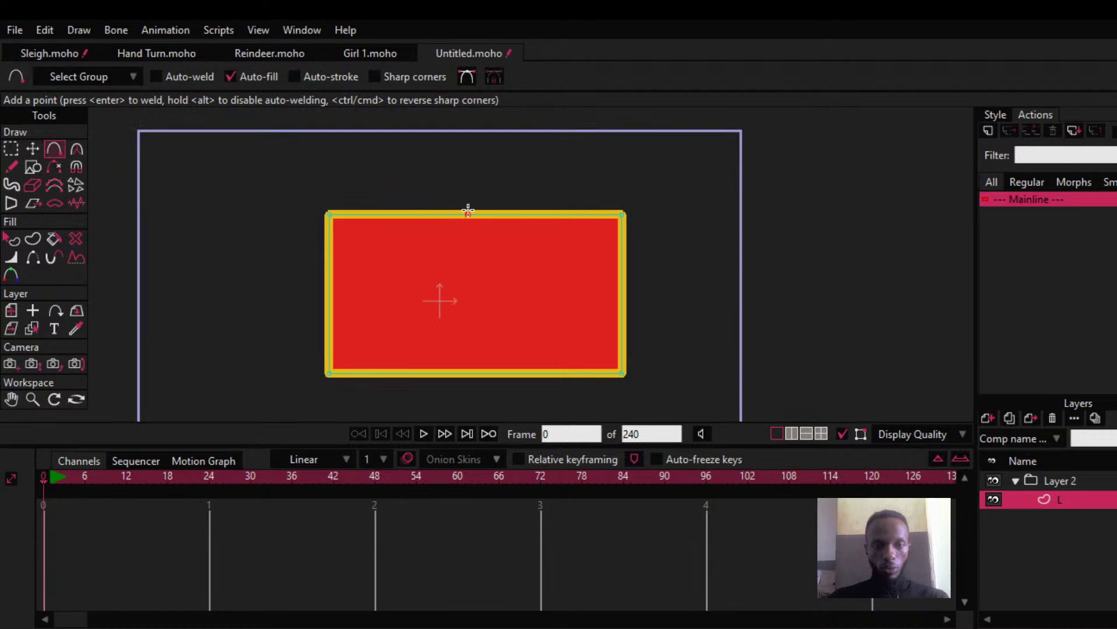
{"action": "left_click", "coordinate": [331, 297]}
{"action": "key", "text": "t"}
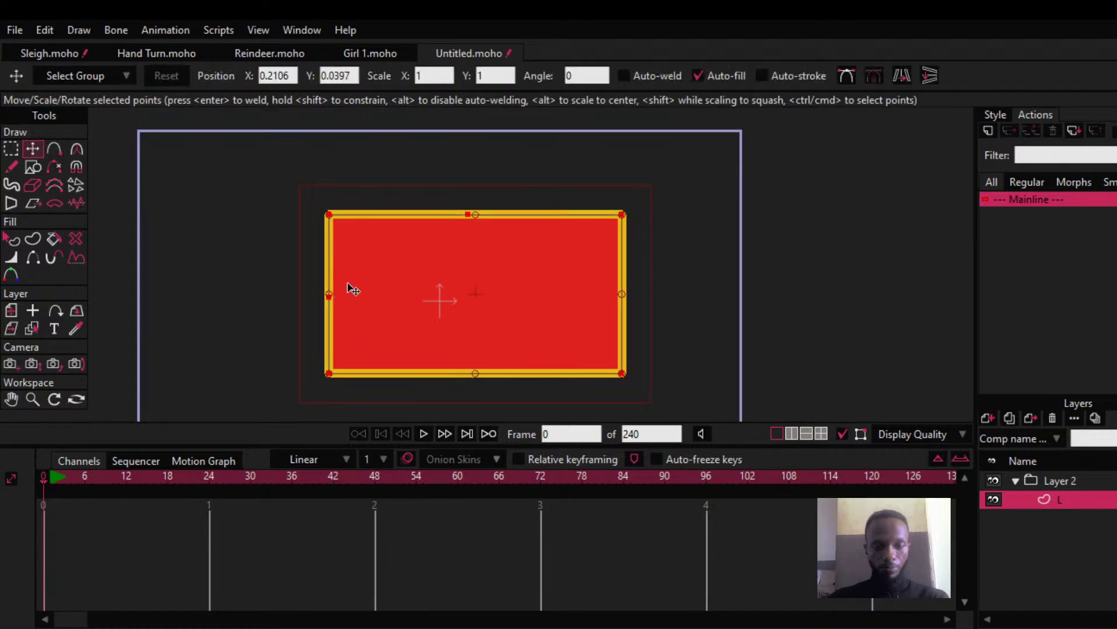
Step: Move the upper-left corner point inward, smooth it, and nudge the neighbouring points to form a simple sleigh side profile
{"action": "left_click", "coordinate": [331, 217]}
{"action": "left_click_drag", "start_coordinate": [333, 219], "coordinate": [461, 310]}
{"action": "key", "text": "c"}
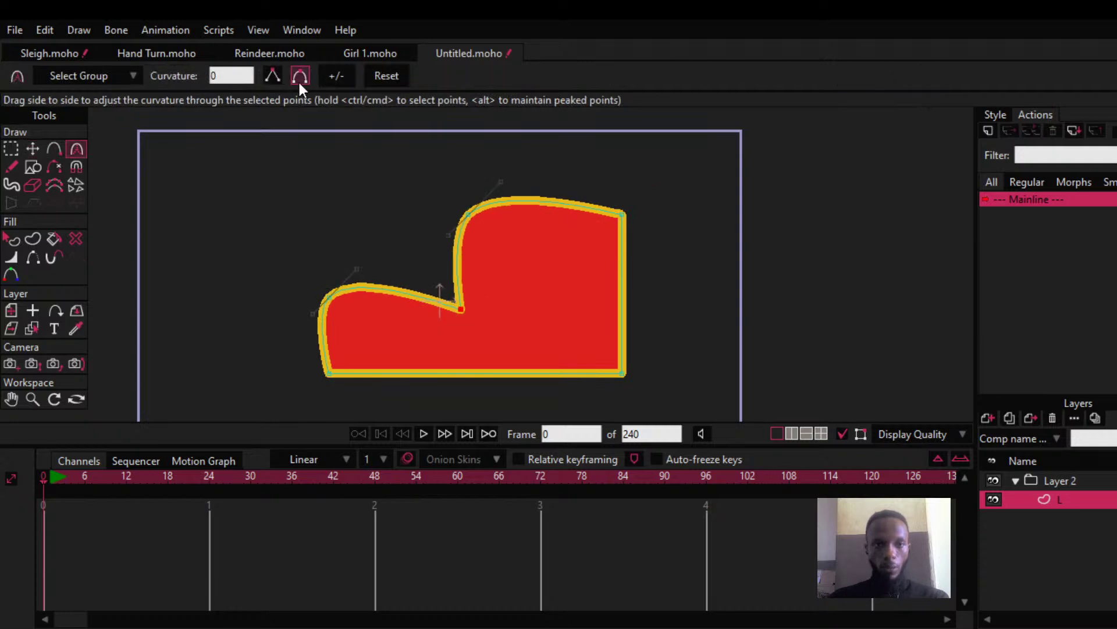
{"action": "left_click", "coordinate": [300, 81]}
{"action": "key", "text": "t"}
{"action": "mouse_move", "coordinate": [477, 243]}
{"action": "left_mouse_down"}
{"action": "mouse_move", "coordinate": [495, 215]}
{"action": "mouse_move", "coordinate": [496, 237]}
{"action": "left_mouse_up"}
{"action": "left_click_drag", "start_coordinate": [319, 369], "coordinate": [317, 357]}
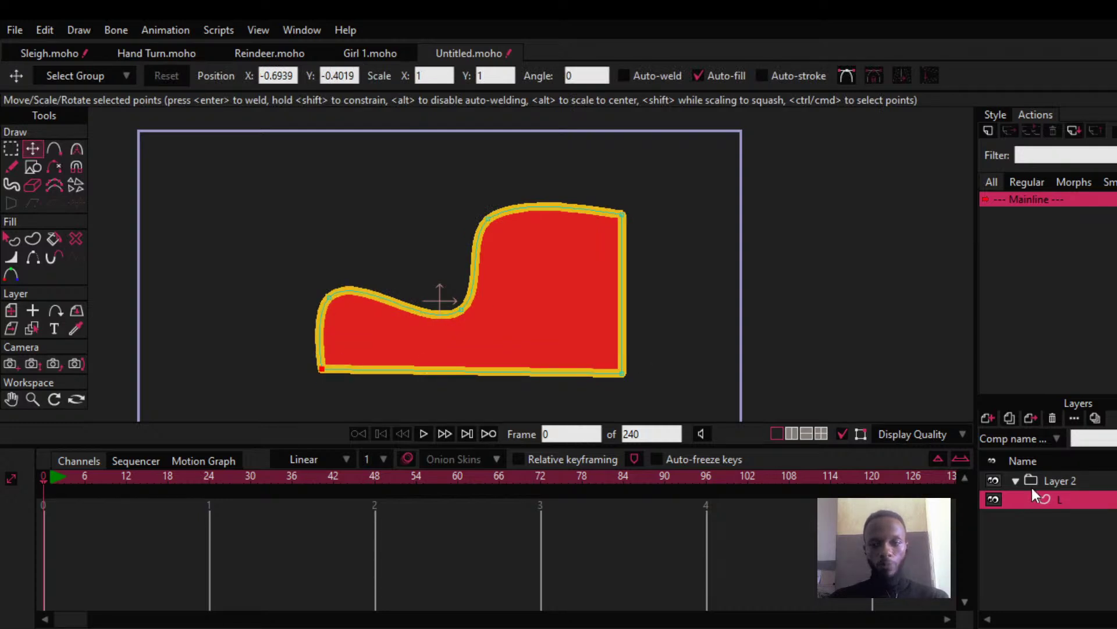
Step: Duplicate the L layer and rename the copy R
{"action": "left_click", "coordinate": [1009, 418]}
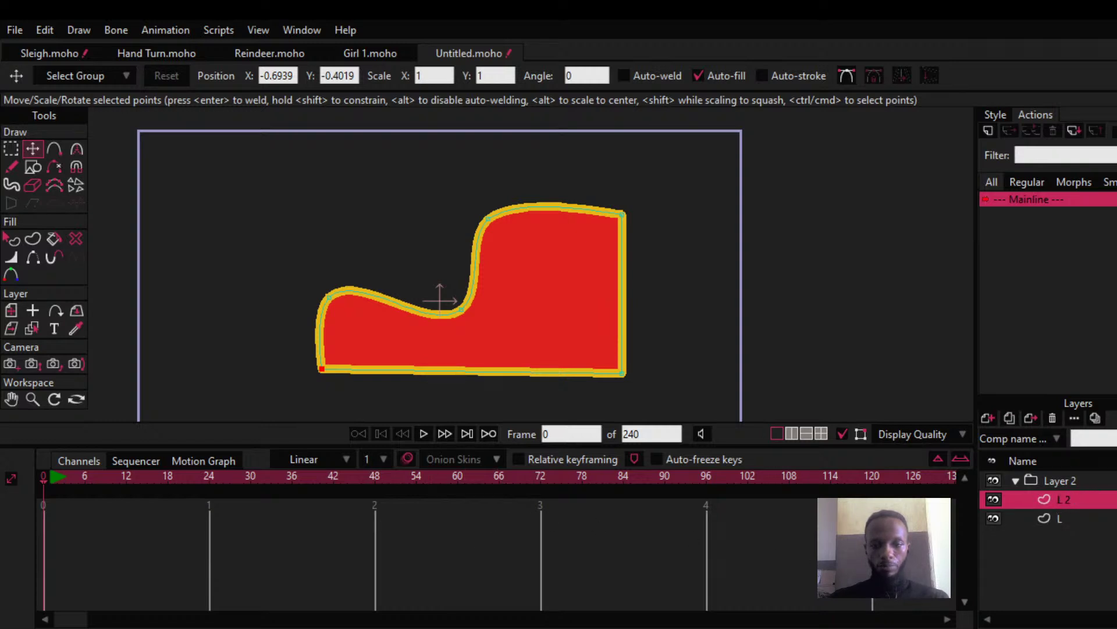
{"action": "double_click", "coordinate": [1068, 497]}
{"action": "type", "text": "R"}
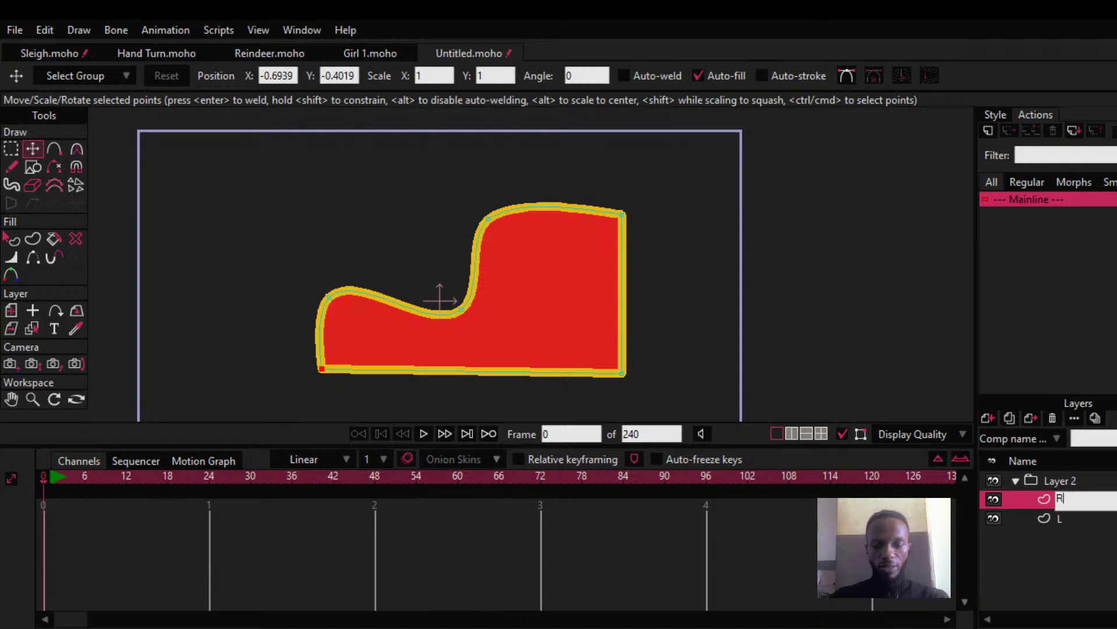
{"action": "key", "text": "Return"}
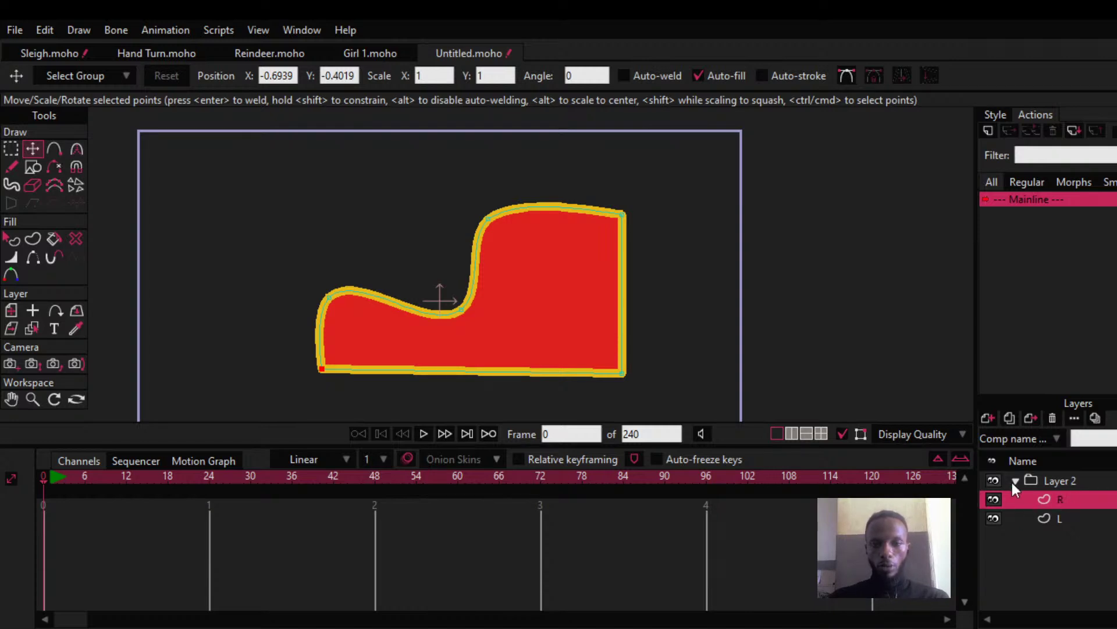
Step: Shift Layer 2 to about X 0.1475, Y 0.0560 and convert the group to a bone layer
{"action": "left_click", "coordinate": [1057, 480]}
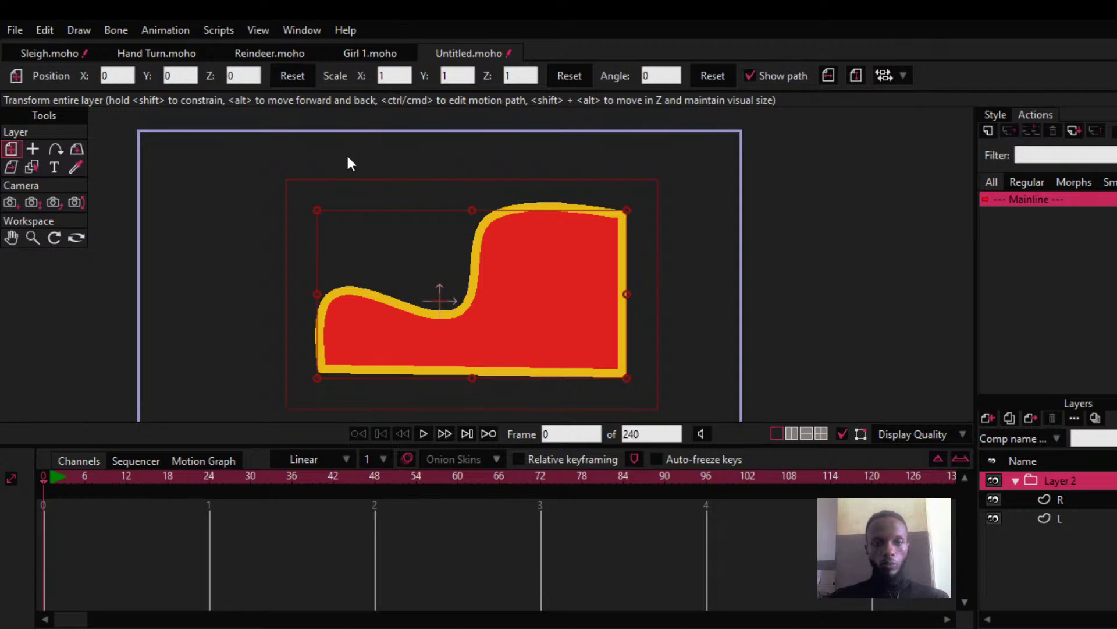
{"action": "double_click", "coordinate": [392, 13]}
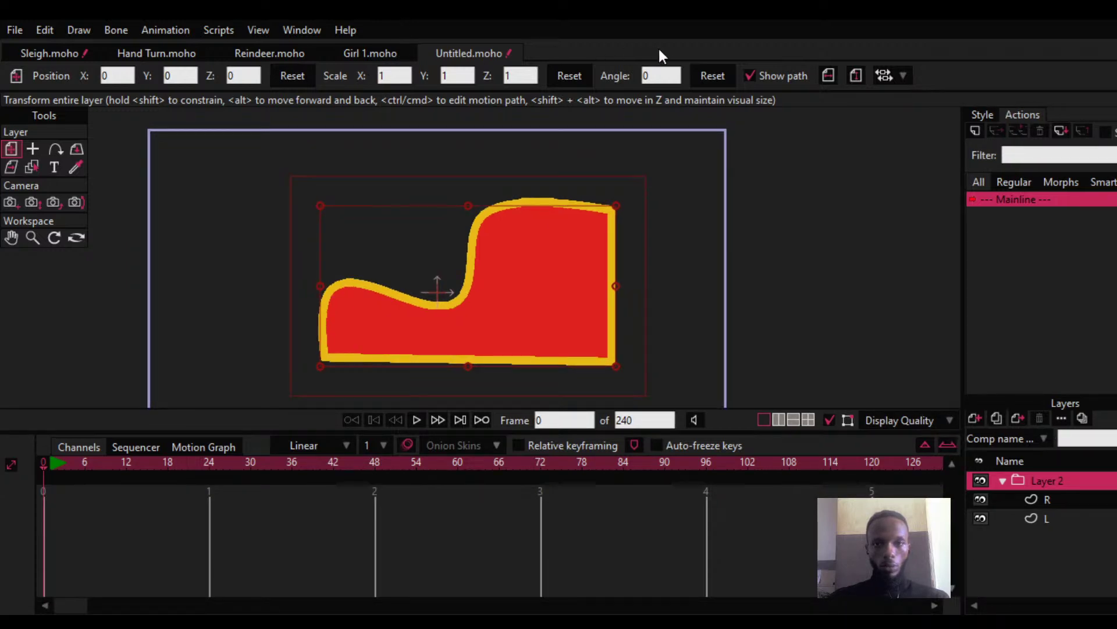
{"action": "double_click", "coordinate": [586, 18]}
{"action": "left_click_drag", "start_coordinate": [508, 335], "coordinate": [534, 328]}
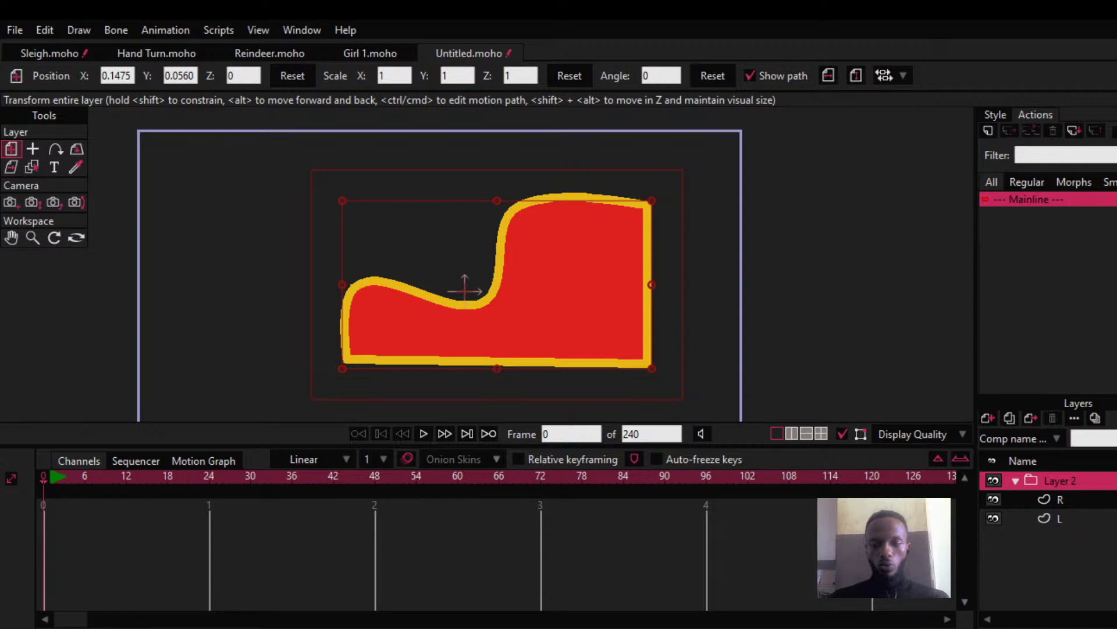
{"action": "left_click", "coordinate": [1109, 502]}
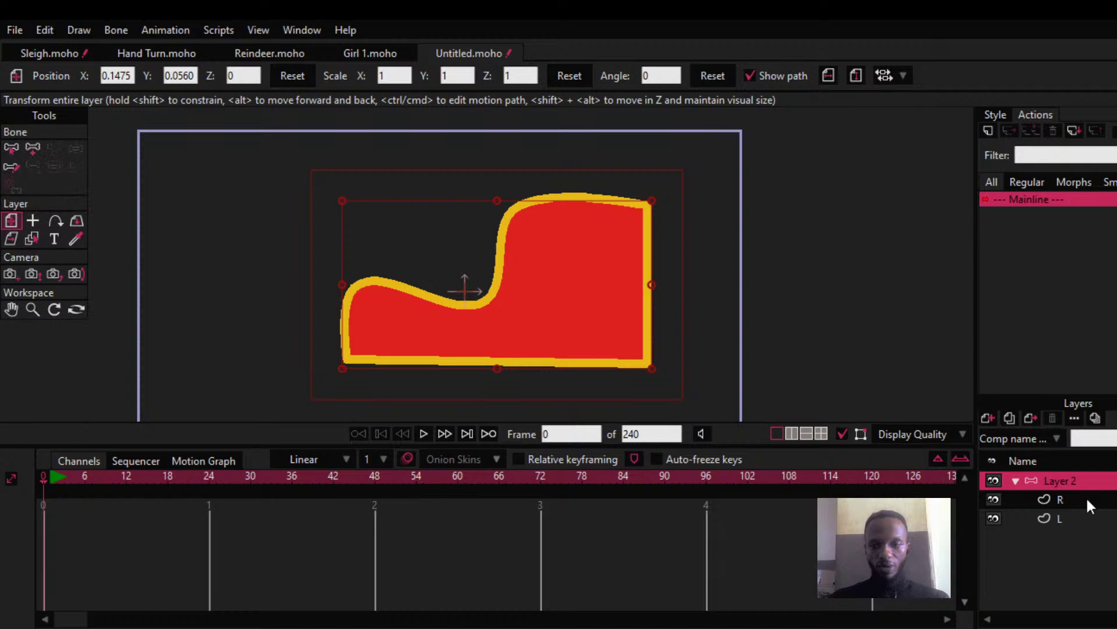
Step: Add a vertical bone pointing down beside the sleigh shape and name it Turn
{"action": "scroll", "coordinate": [380, 239], "scroll_direction": "down", "scroll_amount": 4}
{"action": "scroll", "coordinate": [420, 275], "scroll_direction": "up", "scroll_amount": 3}
{"action": "scroll", "coordinate": [426, 281], "scroll_direction": "up", "scroll_amount": 1}
{"action": "left_click", "coordinate": [33, 148]}
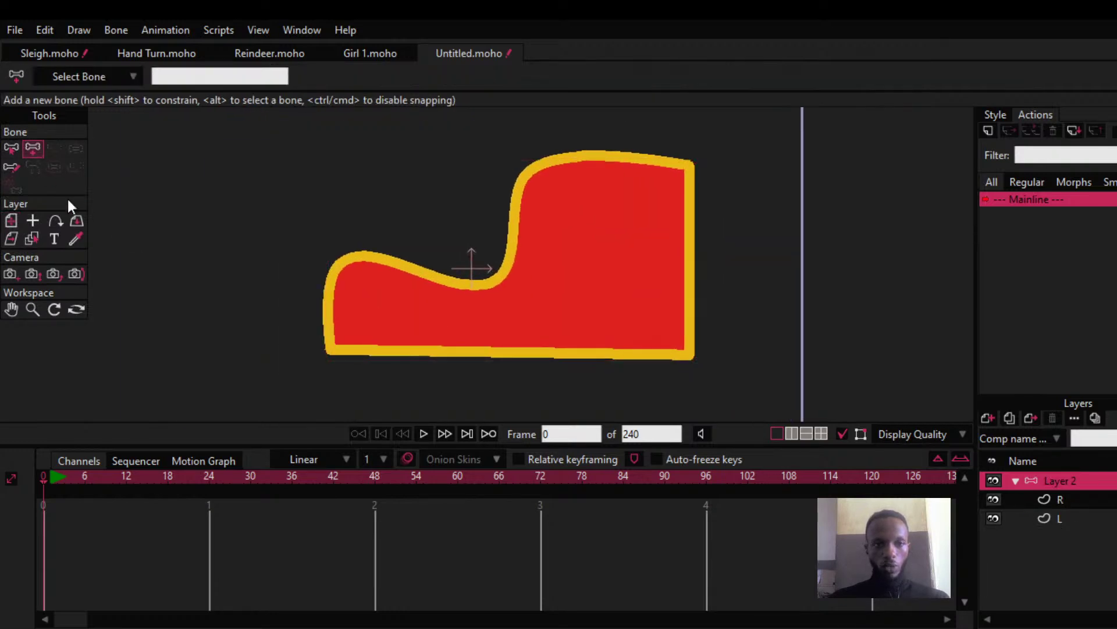
{"action": "left_click_drag", "start_coordinate": [179, 207], "coordinate": [179, 370]}
{"action": "left_click_drag", "start_coordinate": [177, 77], "coordinate": [100, 75]}
{"action": "type", "text": "Tum"}
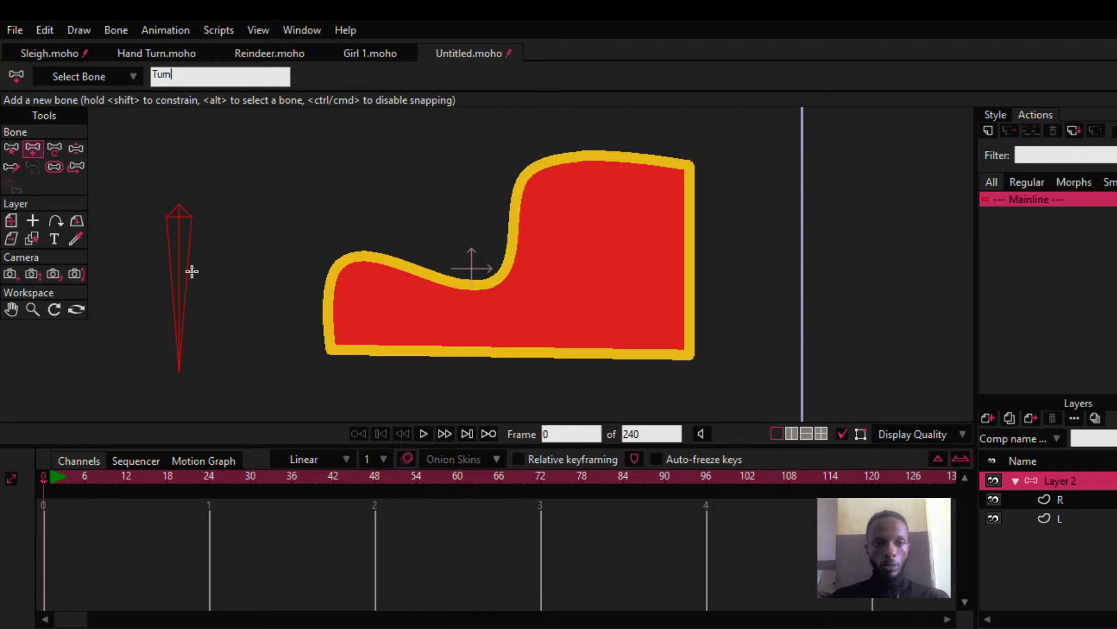
Step: Create a smart bone dial for the Turn bone
{"action": "scroll", "coordinate": [234, 252], "scroll_direction": "down", "scroll_amount": 2}
{"action": "left_click_drag", "start_coordinate": [166, 260], "coordinate": [287, 270]}
{"action": "scroll", "coordinate": [287, 267], "scroll_direction": "up", "scroll_amount": 5}
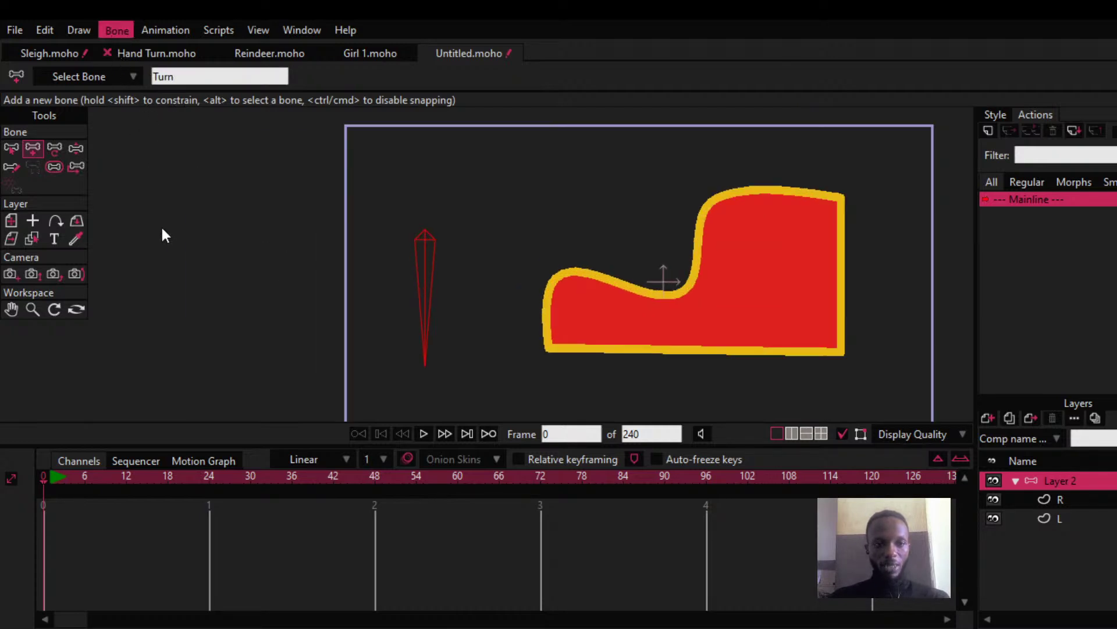
{"action": "left_click", "coordinate": [153, 292]}
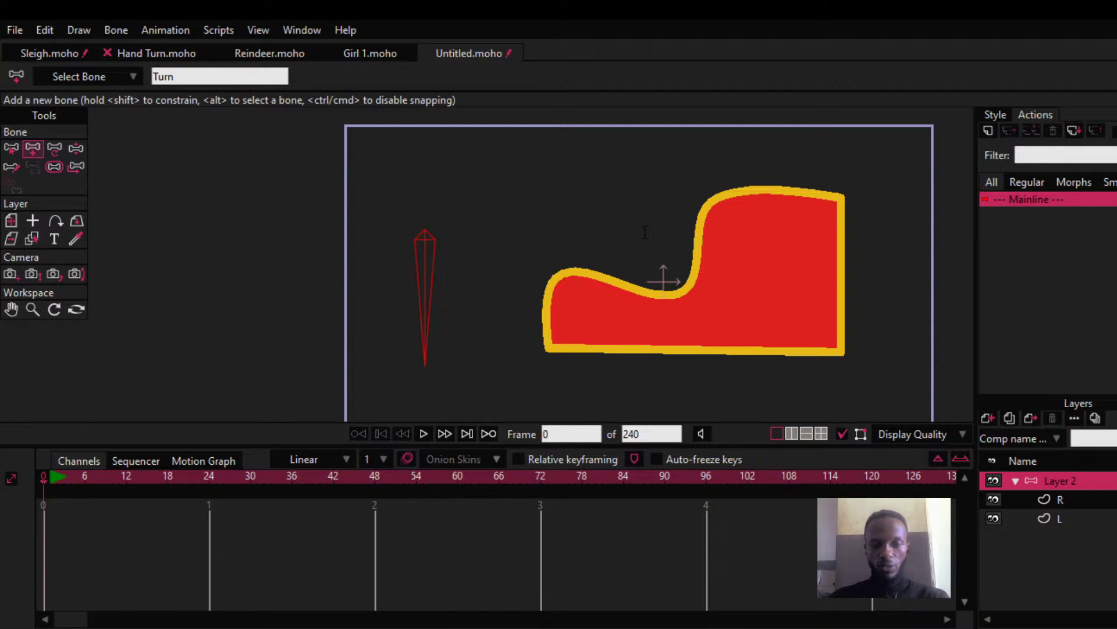
{"action": "left_click", "coordinate": [690, 341]}
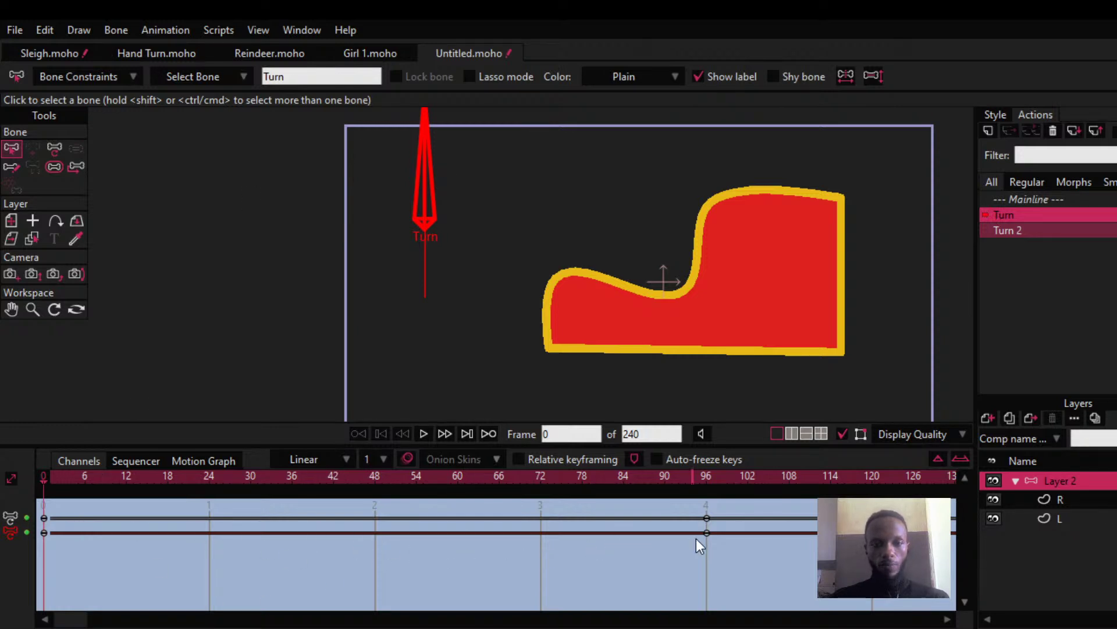
Step: Set the Turn bone's angle to 270 degrees at frame 0 of the Turn action
{"action": "left_click_drag", "start_coordinate": [411, 285], "coordinate": [431, 289]}
{"action": "left_click_drag", "start_coordinate": [440, 221], "coordinate": [392, 278]}
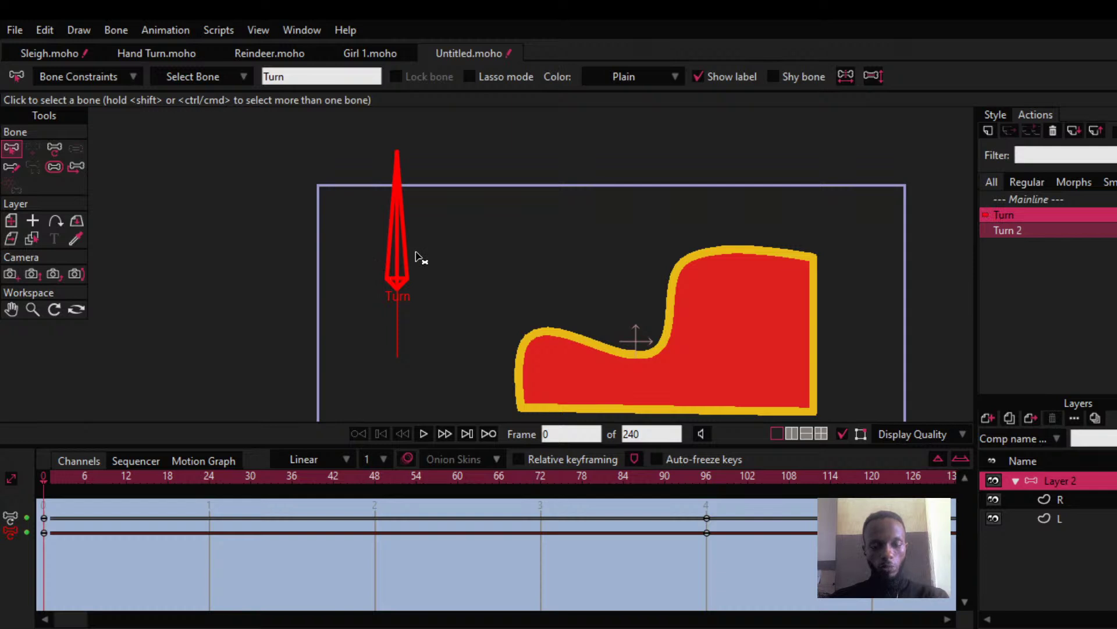
{"action": "left_click", "coordinate": [53, 149]}
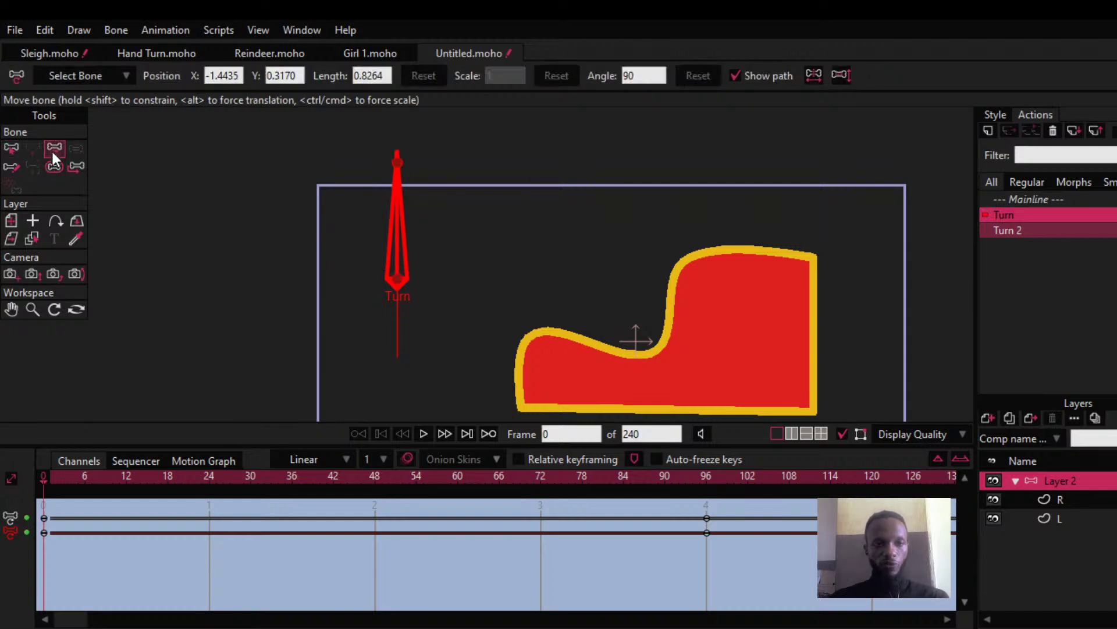
{"action": "left_click_drag", "start_coordinate": [406, 225], "coordinate": [400, 414]}
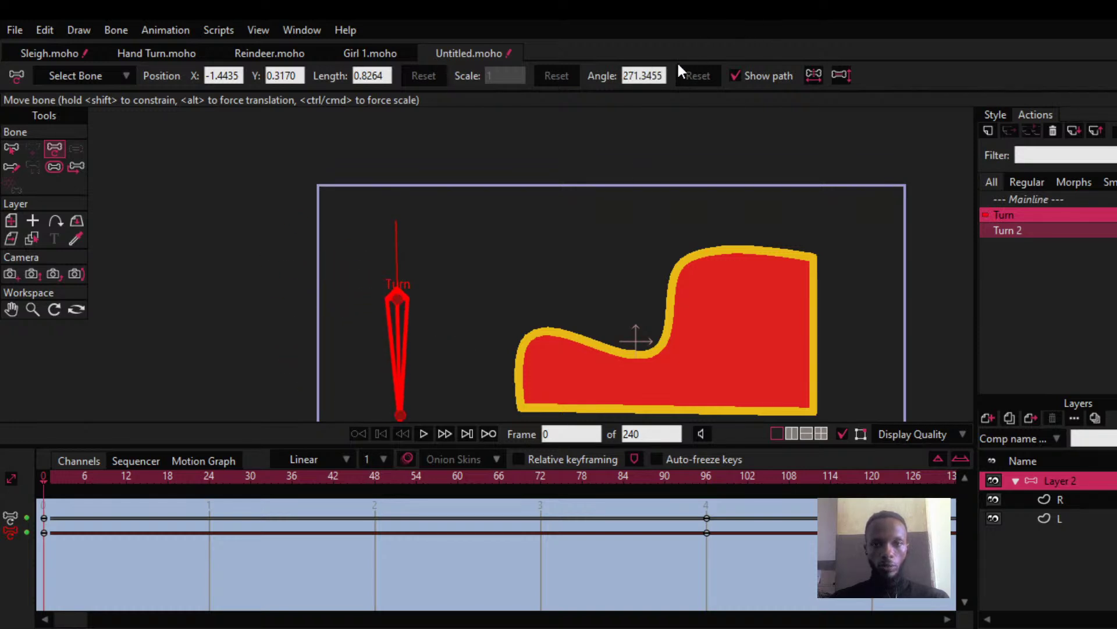
{"action": "double_click", "coordinate": [663, 76]}
{"action": "type", "text": "270"}
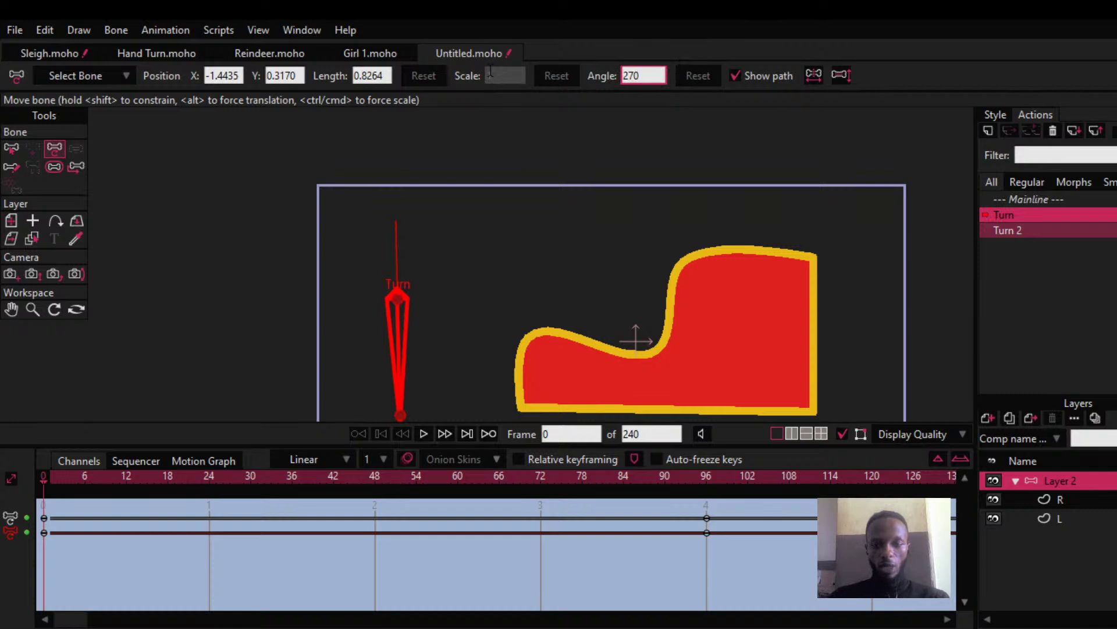
{"action": "key", "text": "Return"}
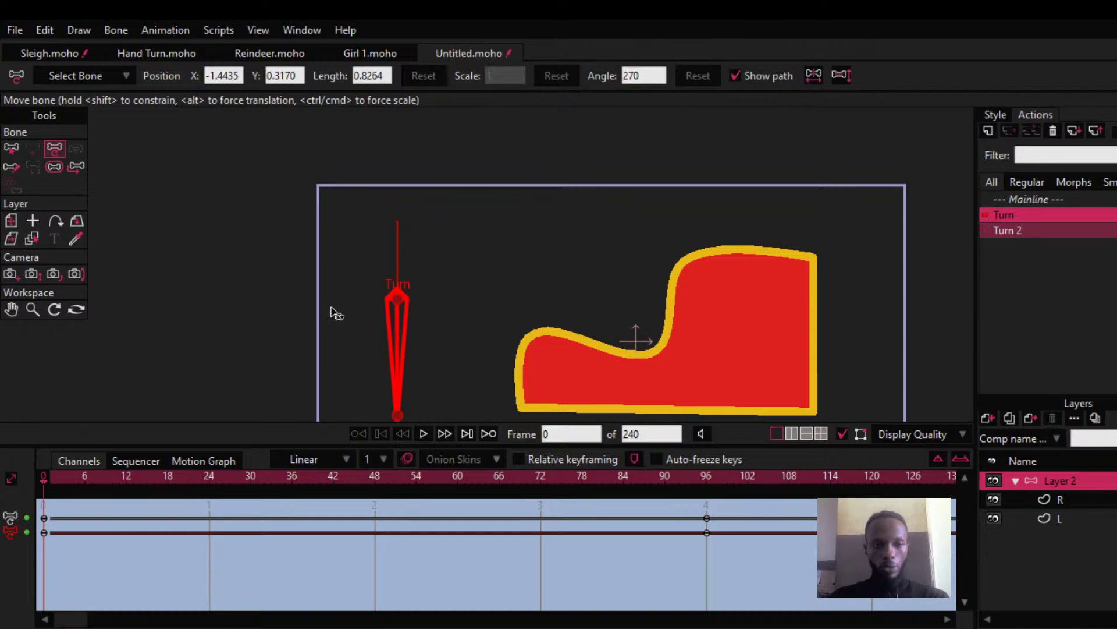
Step: Set the Turn bone's angle at frame 96 to 90 degrees in the Turn action and to 450 degrees in the Turn 2 action
{"action": "left_click_drag", "start_coordinate": [163, 476], "coordinate": [706, 490]}
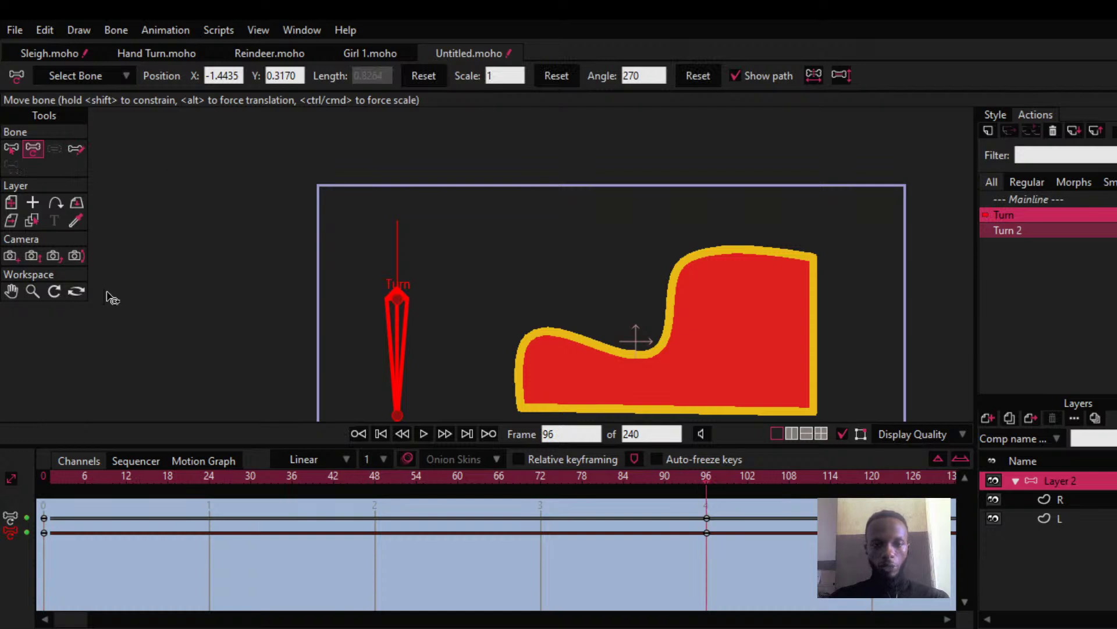
{"action": "left_click_drag", "start_coordinate": [399, 349], "coordinate": [399, 158]}
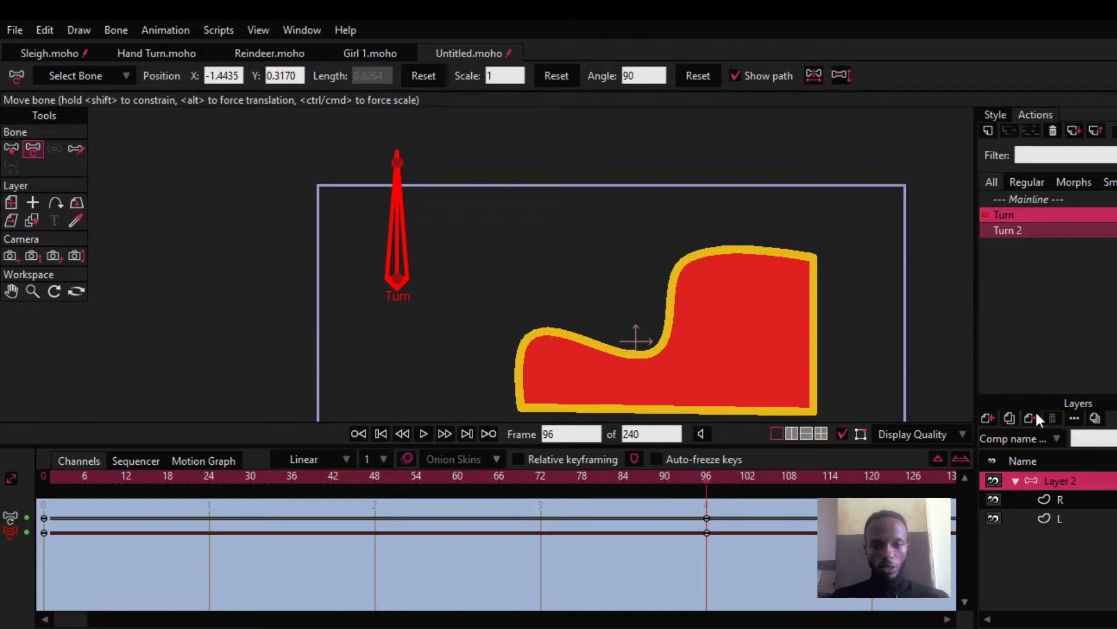
{"action": "double_click", "coordinate": [1015, 232]}
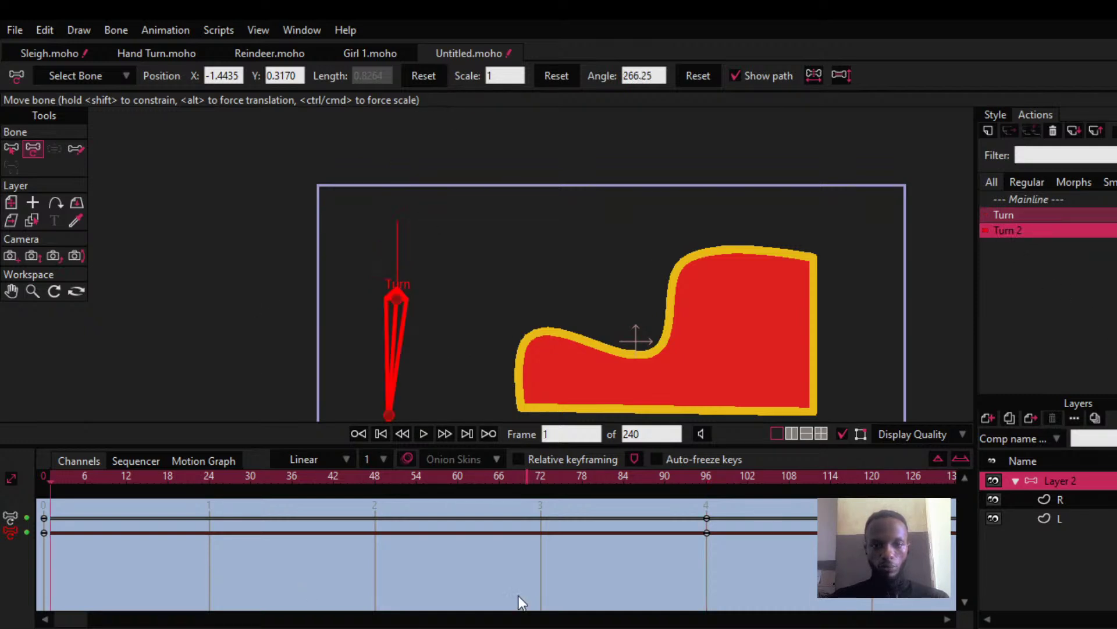
{"action": "left_click_drag", "start_coordinate": [574, 475], "coordinate": [706, 476]}
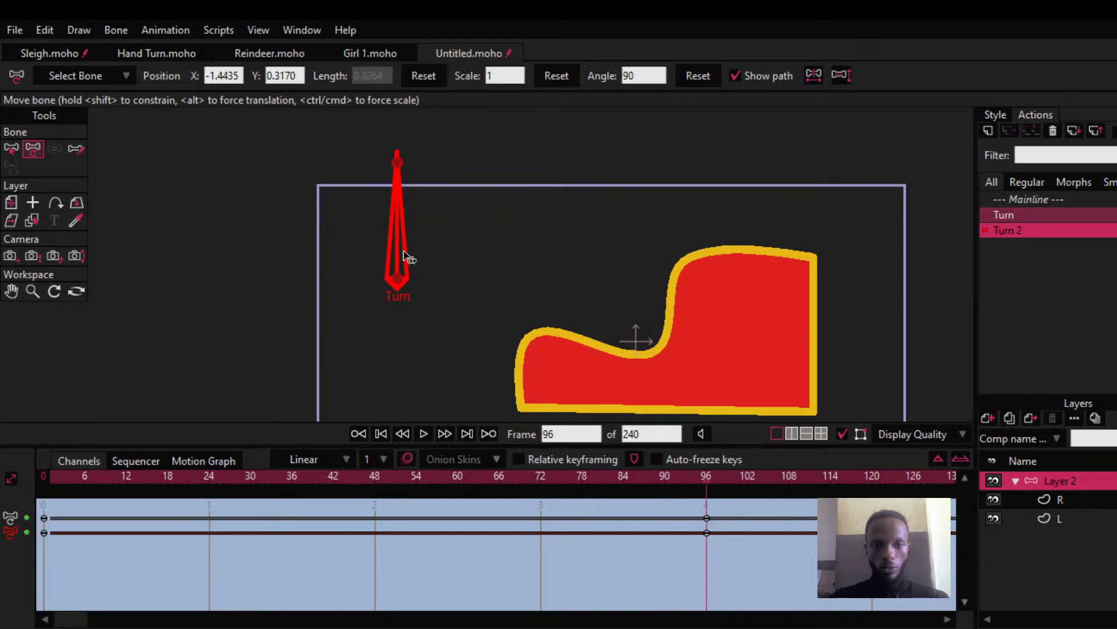
{"action": "left_click_drag", "start_coordinate": [405, 228], "coordinate": [407, 198]}
{"action": "left_click_drag", "start_coordinate": [64, 474], "coordinate": [714, 518]}
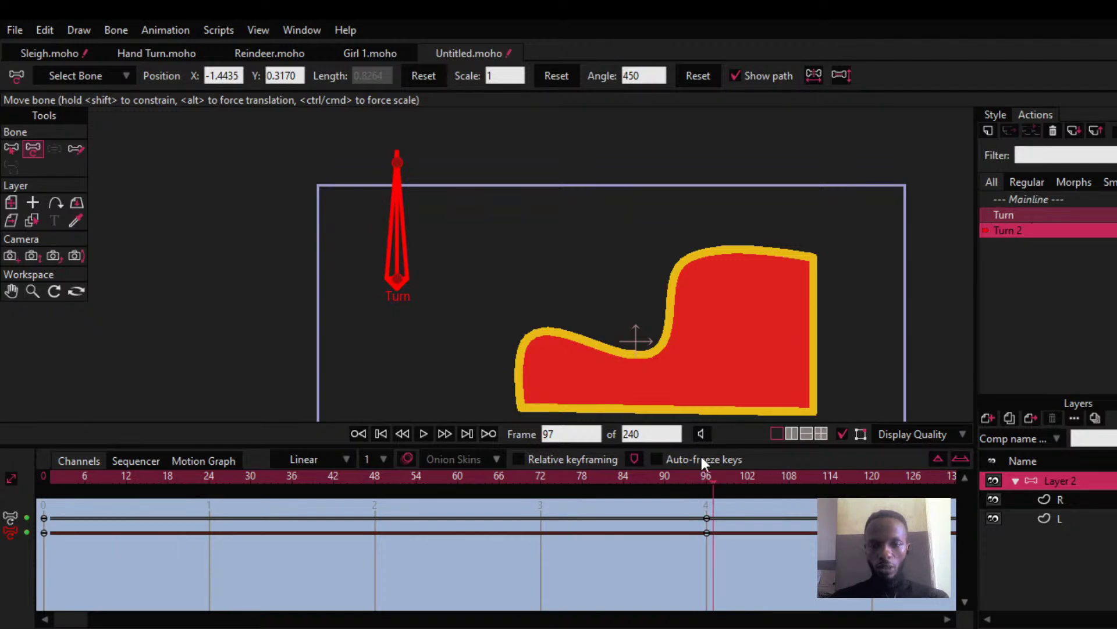
{"action": "left_click", "coordinate": [708, 470]}
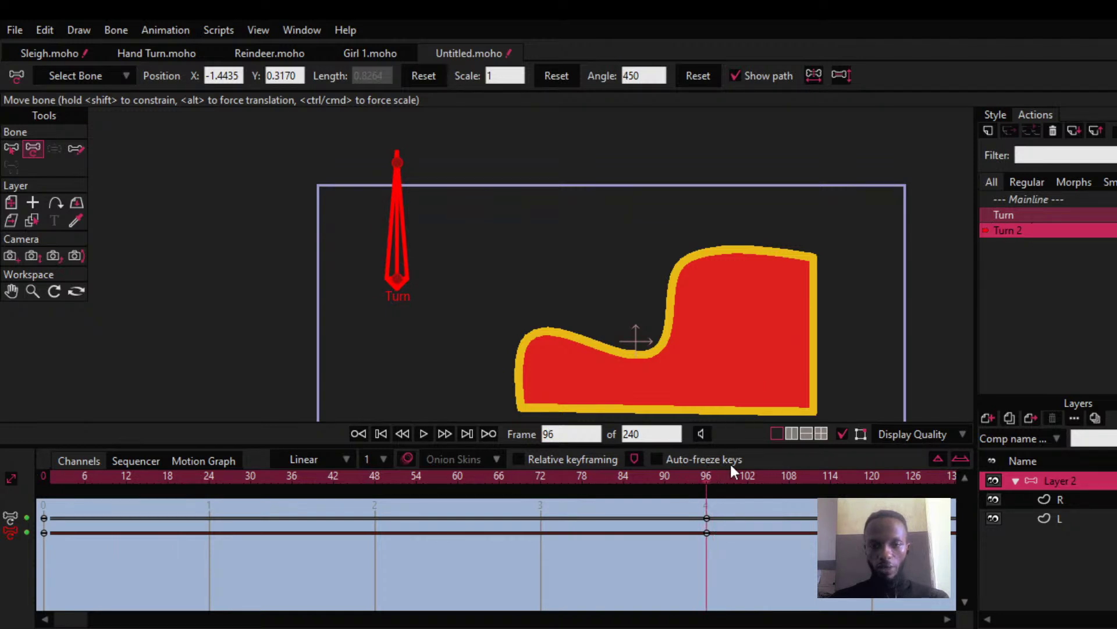
Step: At frame 48 of the Turn action, squash all points of the R layer horizontally into a thin strip at the sleigh's back edge
{"action": "double_click", "coordinate": [1003, 214]}
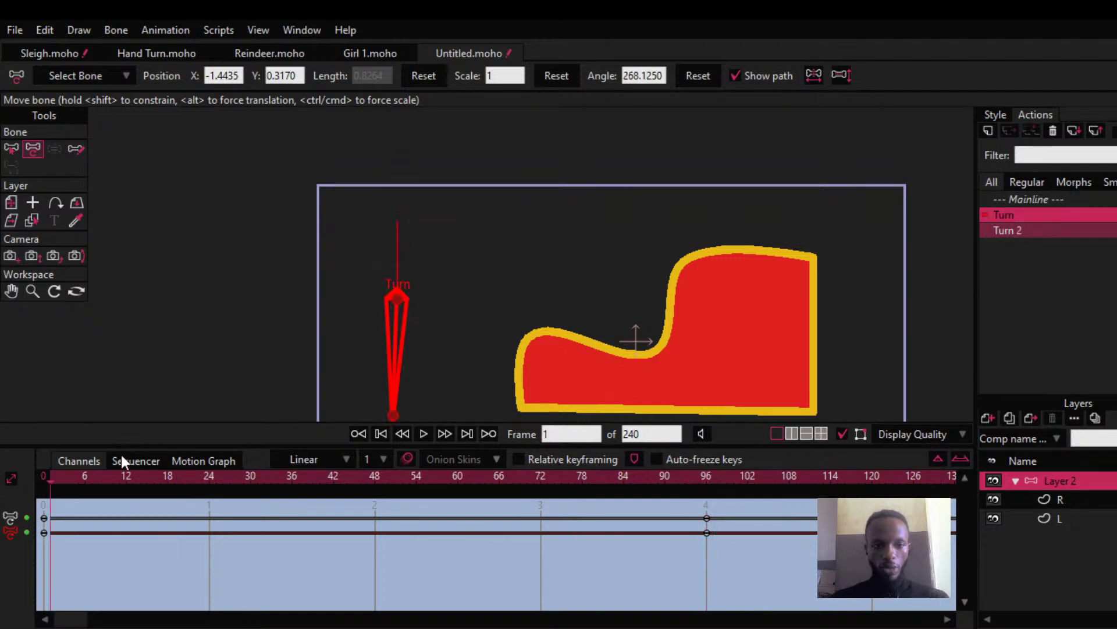
{"action": "left_click_drag", "start_coordinate": [94, 470], "coordinate": [35, 492]}
{"action": "scroll", "coordinate": [430, 292], "scroll_direction": "down", "scroll_amount": 3}
{"action": "left_click_drag", "start_coordinate": [430, 292], "coordinate": [369, 230]}
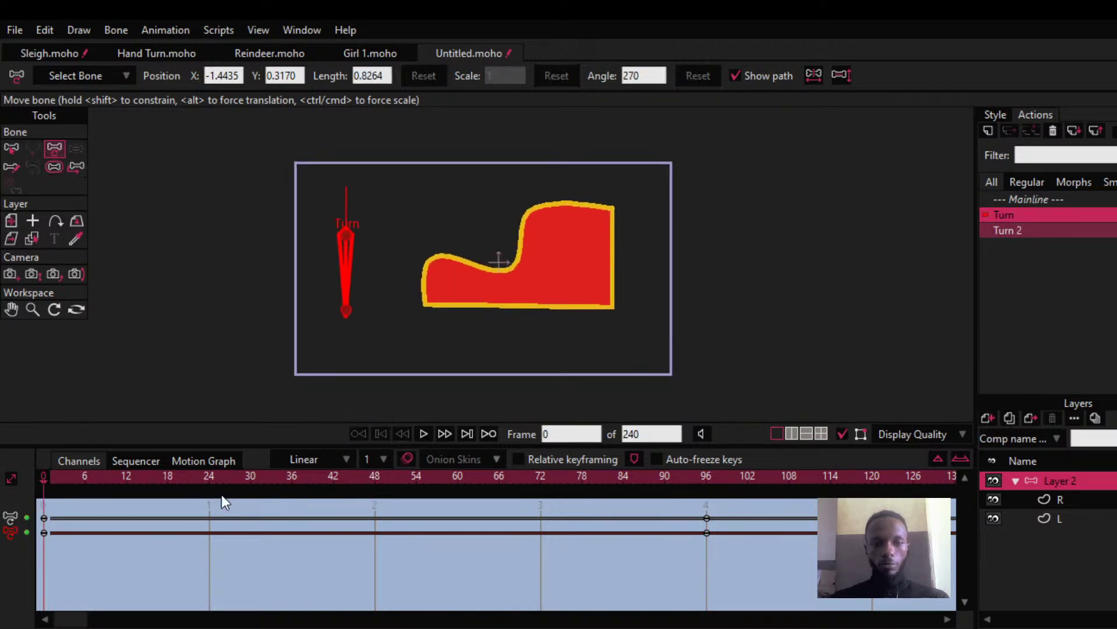
{"action": "left_click_drag", "start_coordinate": [109, 475], "coordinate": [373, 464]}
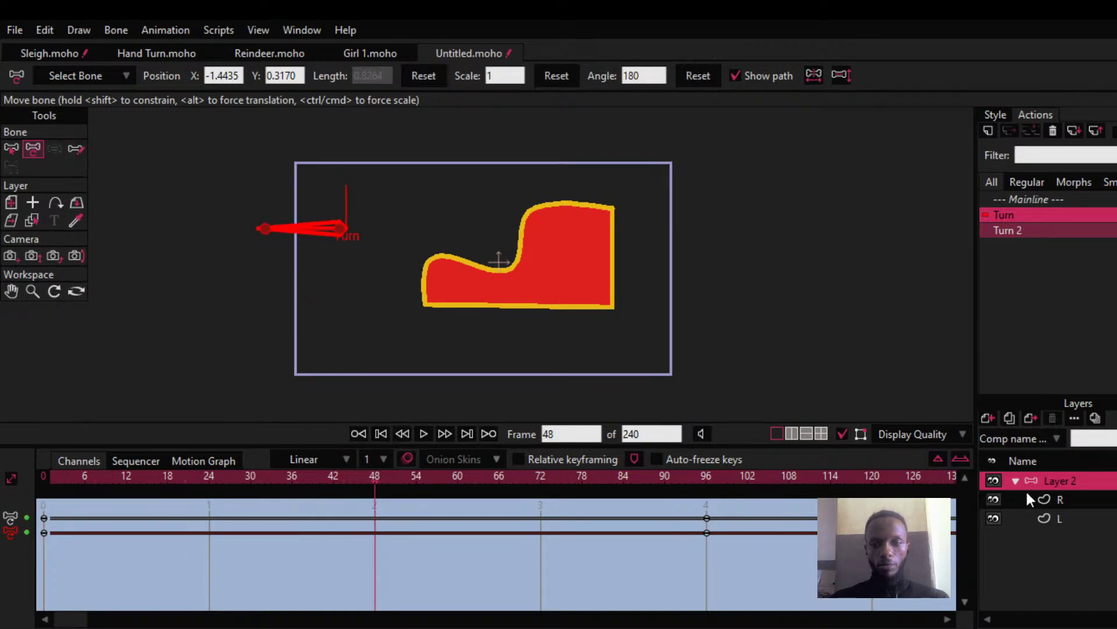
{"action": "left_click", "coordinate": [1074, 502]}
{"action": "scroll", "coordinate": [492, 271], "scroll_direction": "up", "scroll_amount": 2}
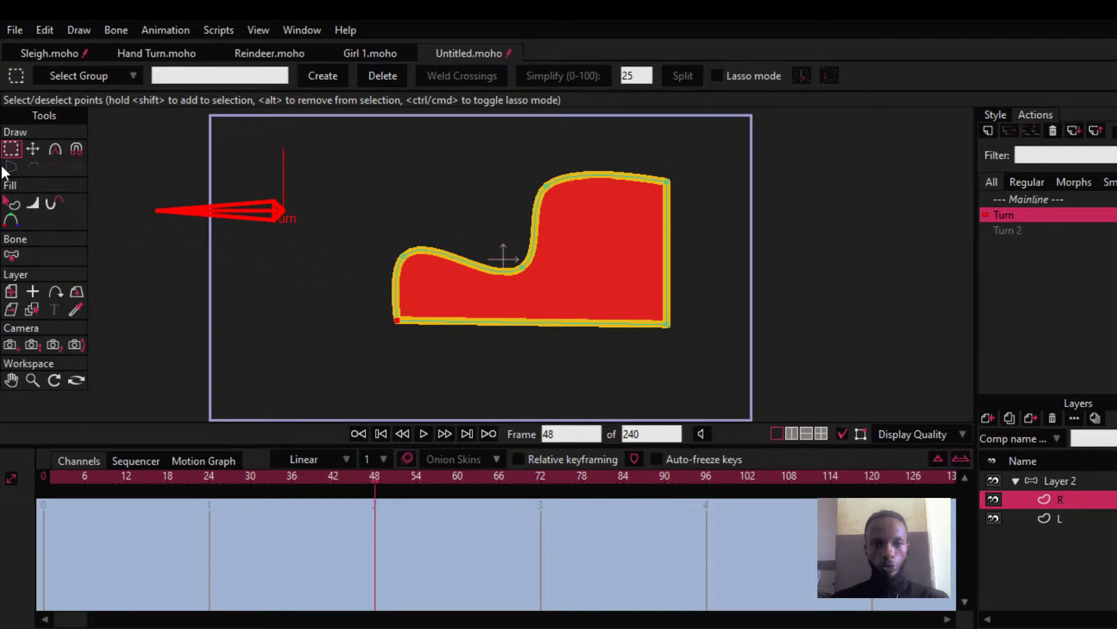
{"action": "left_click", "coordinate": [35, 149]}
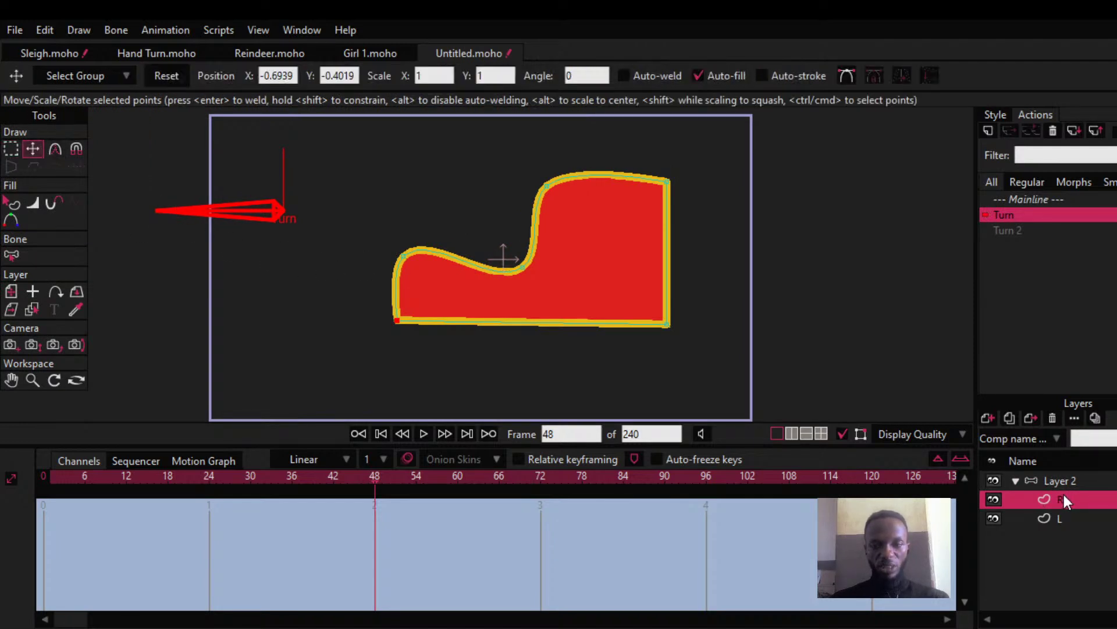
{"action": "key", "text": "ctrl+a"}
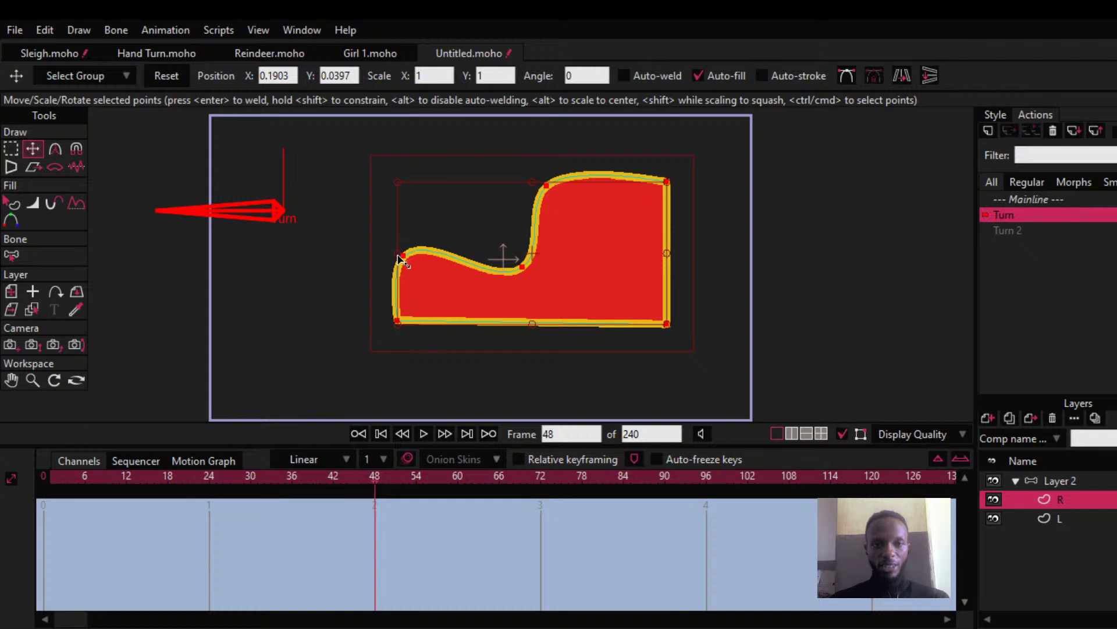
{"action": "left_click_drag", "start_coordinate": [402, 263], "coordinate": [668, 274]}
{"action": "left_click", "coordinate": [361, 477]}
{"action": "left_click_drag", "start_coordinate": [341, 475], "coordinate": [375, 460]}
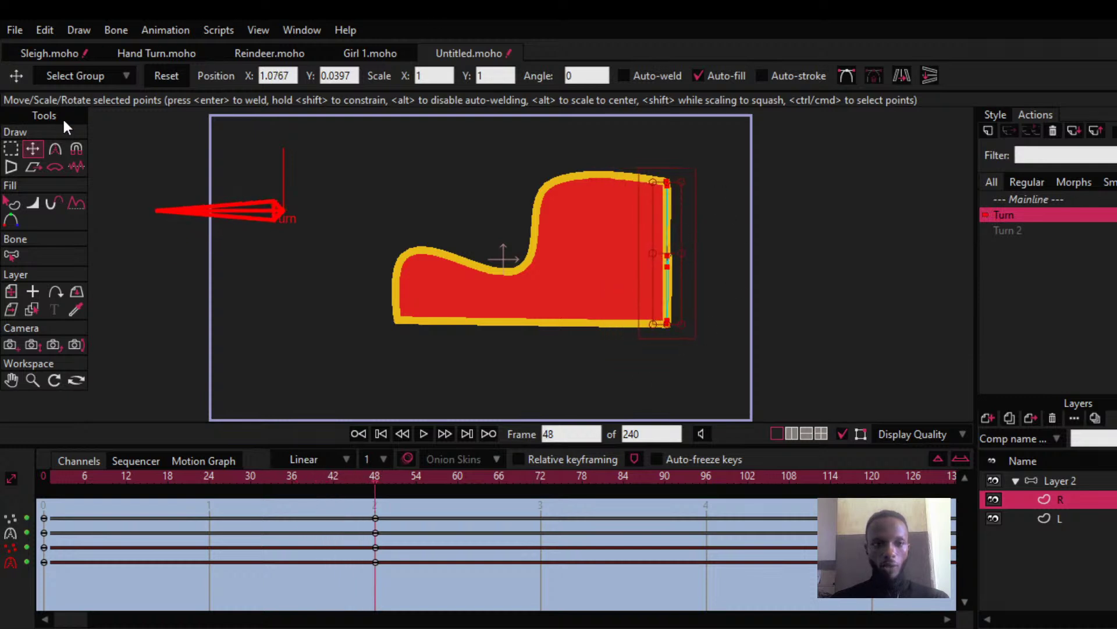
Step: Flip the R layer horizontally at frame 48 and reset its points to the original sleigh shape at frame 96
{"action": "left_click", "coordinate": [10, 292]}
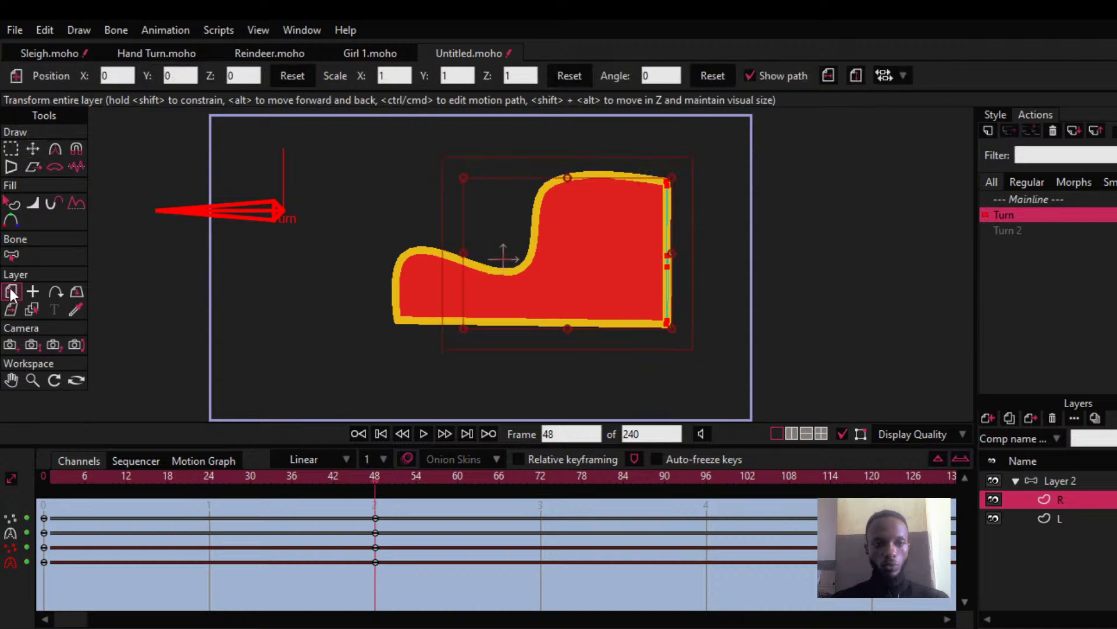
{"action": "left_click", "coordinate": [827, 77]}
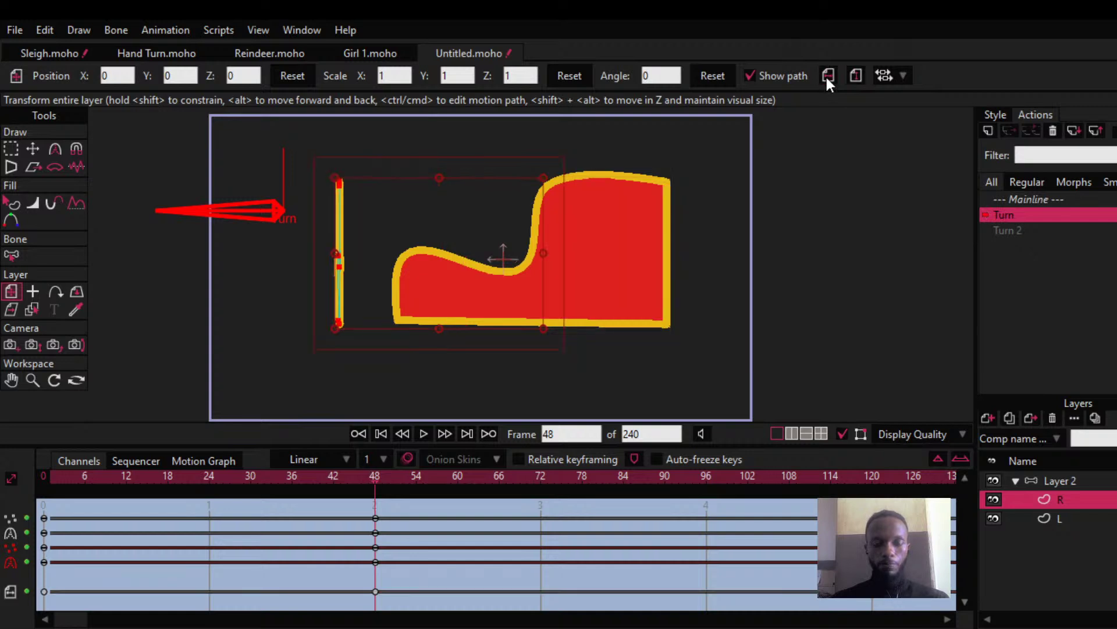
{"action": "left_click_drag", "start_coordinate": [334, 482], "coordinate": [706, 470]}
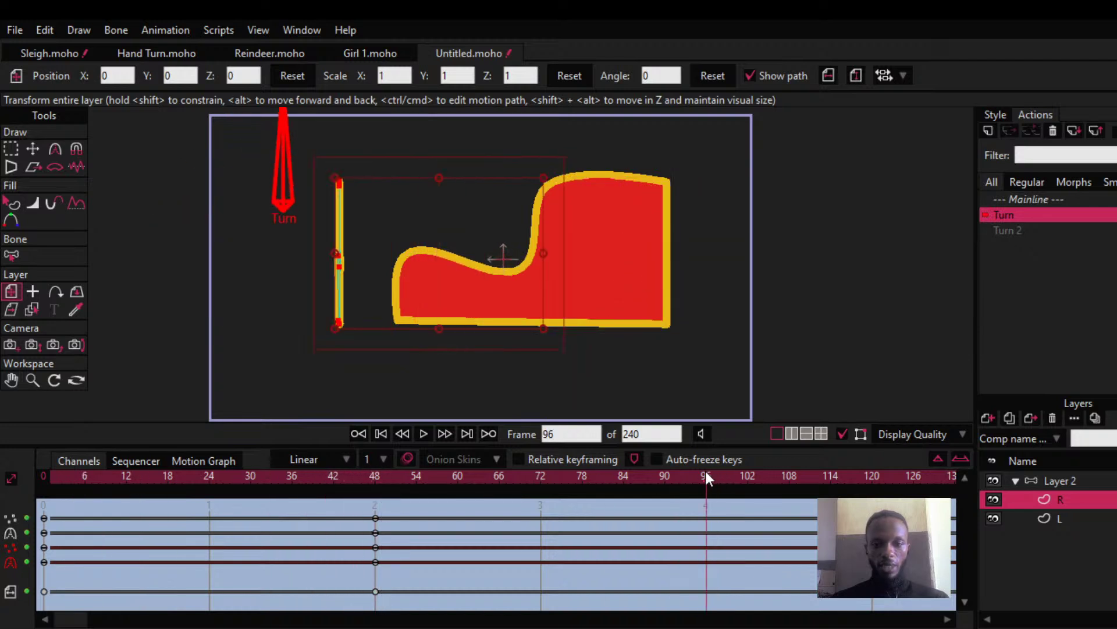
{"action": "left_click", "coordinate": [33, 150]}
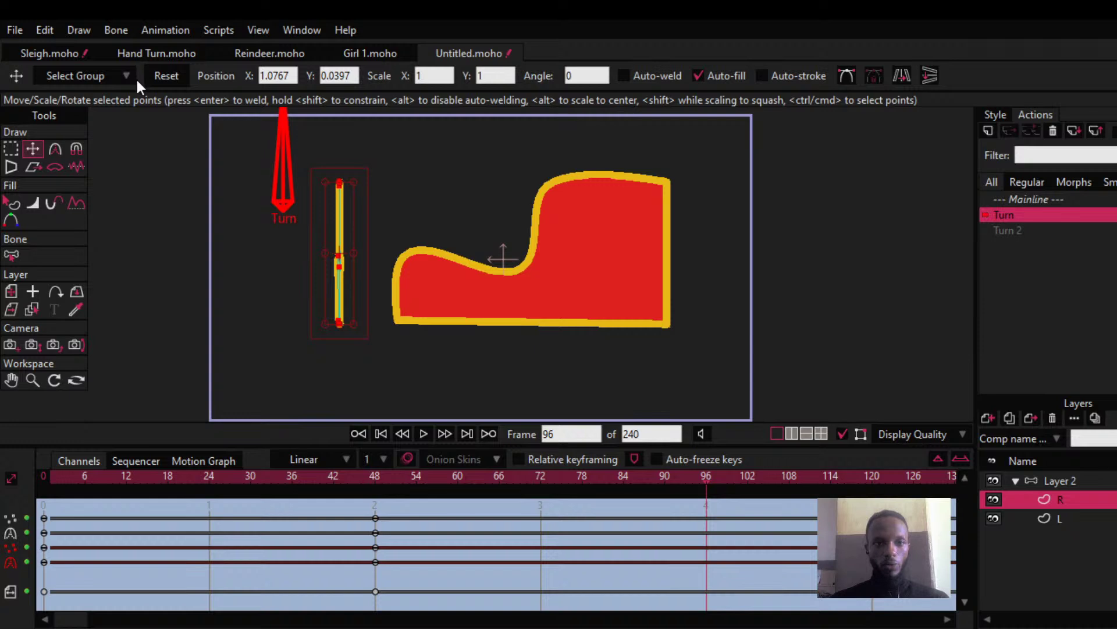
{"action": "left_click", "coordinate": [167, 77]}
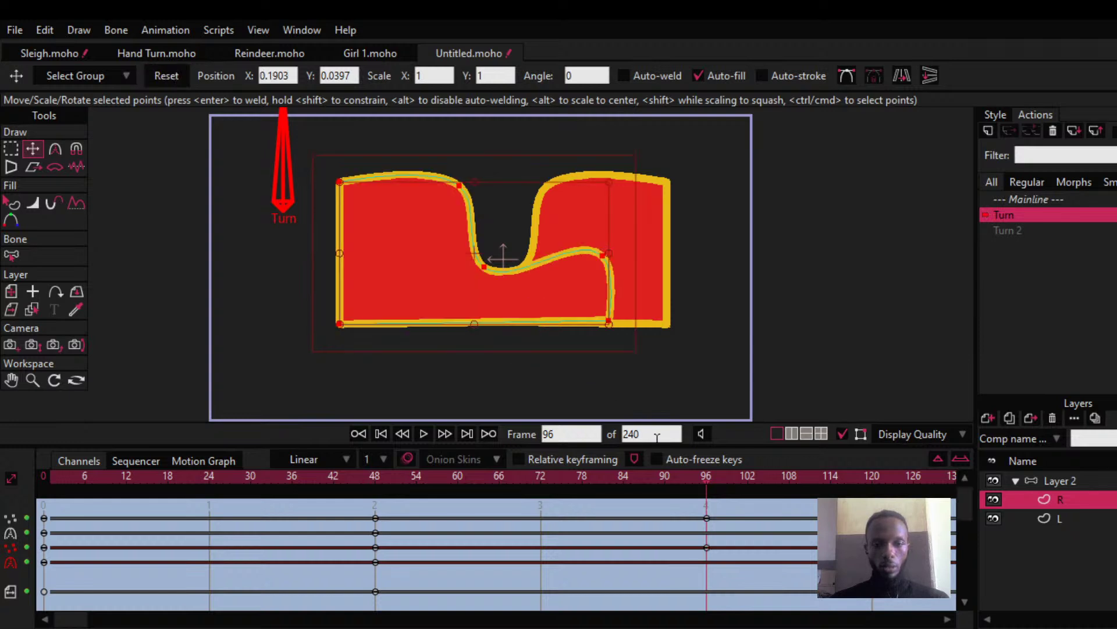
{"action": "left_click_drag", "start_coordinate": [689, 481], "coordinate": [650, 483]}
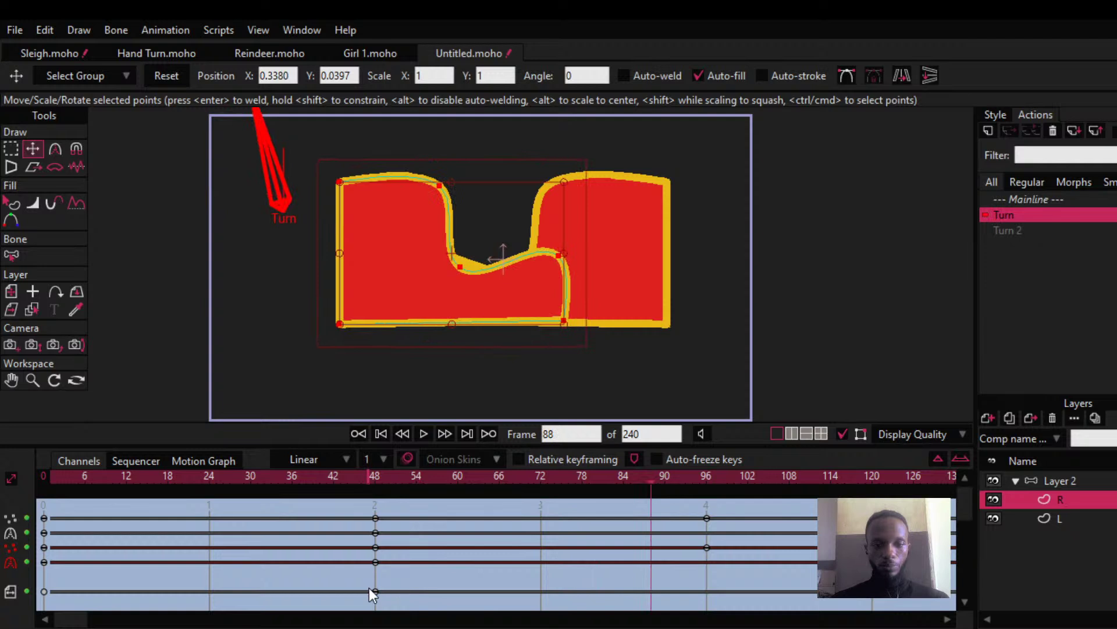
{"action": "left_click_drag", "start_coordinate": [382, 578], "coordinate": [298, 589]}
{"action": "key", "text": "Delete"}
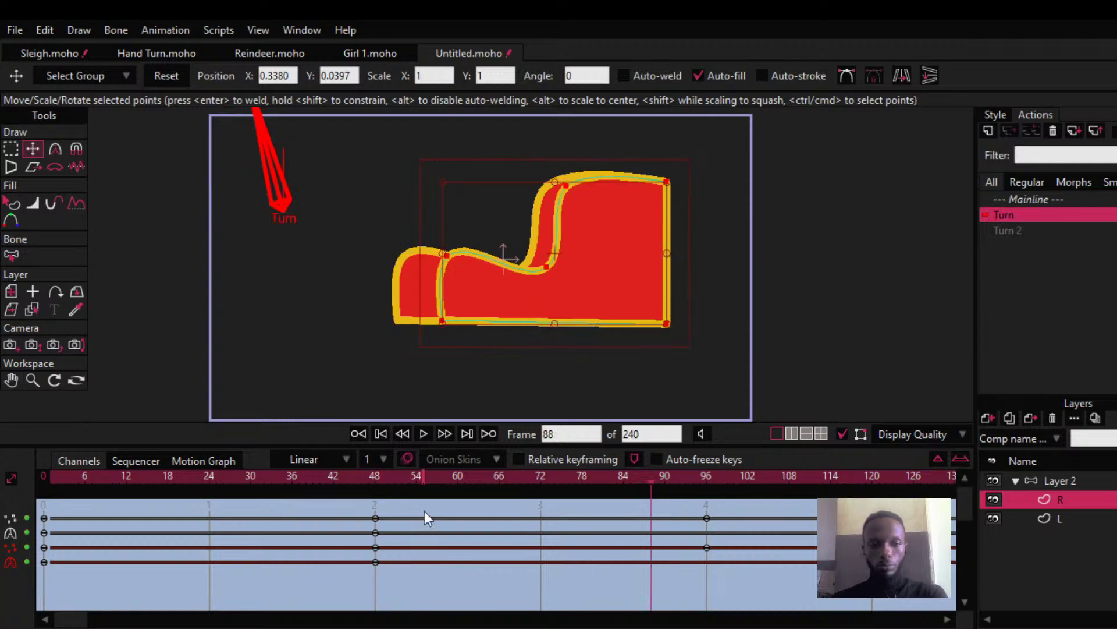
{"action": "left_click", "coordinate": [373, 479]}
{"action": "left_click_drag", "start_coordinate": [373, 477], "coordinate": [376, 504]}
{"action": "key", "text": "ctrl+z"}
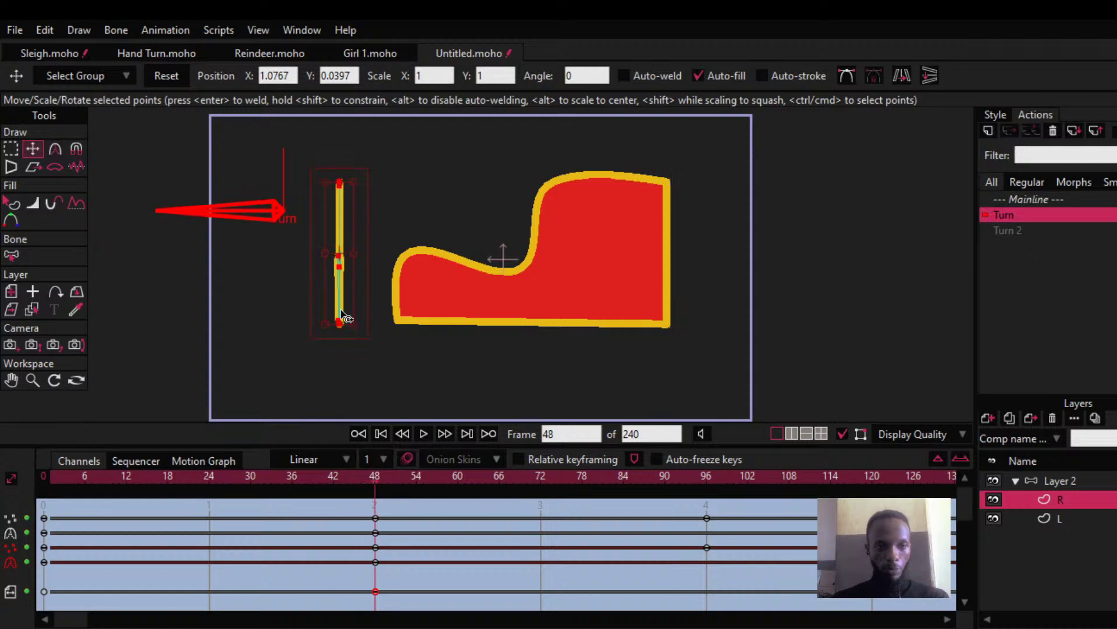
Step: Shift the flipped R strip to about X -0.48 at frame 48 and delete the layer's flip keyframe
{"action": "left_click_drag", "start_coordinate": [344, 282], "coordinate": [577, 282]}
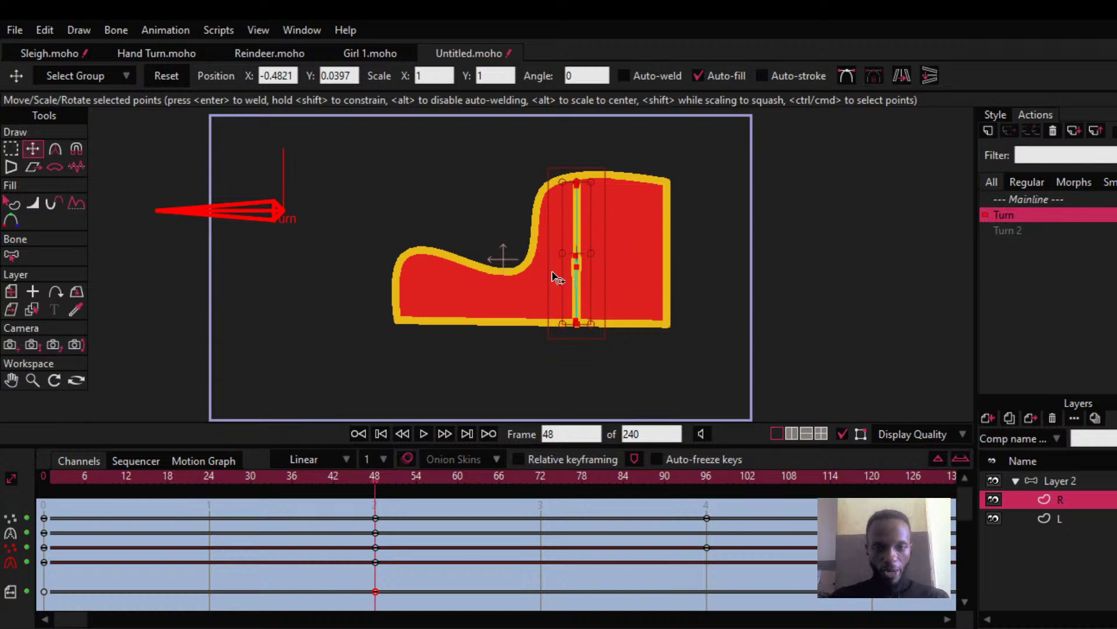
{"action": "mouse_move", "coordinate": [388, 474]}
{"action": "left_mouse_down"}
{"action": "mouse_move", "coordinate": [696, 473]}
{"action": "mouse_move", "coordinate": [126, 475]}
{"action": "mouse_move", "coordinate": [386, 486]}
{"action": "mouse_move", "coordinate": [372, 495]}
{"action": "left_mouse_up"}
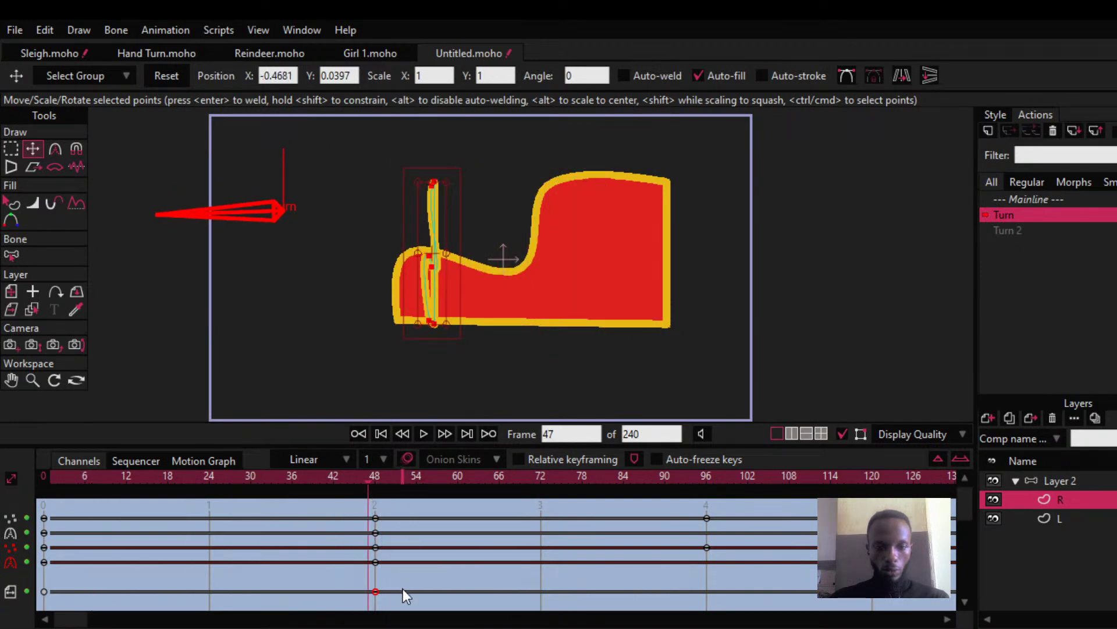
{"action": "left_click_drag", "start_coordinate": [409, 609], "coordinate": [340, 573]}
{"action": "key", "text": "Delete"}
Step: Move the R layer's strip to about X 0.4785 at frame 47 and to about X 0.5778 at frame 48
{"action": "left_click_drag", "start_coordinate": [369, 472], "coordinate": [373, 534]}
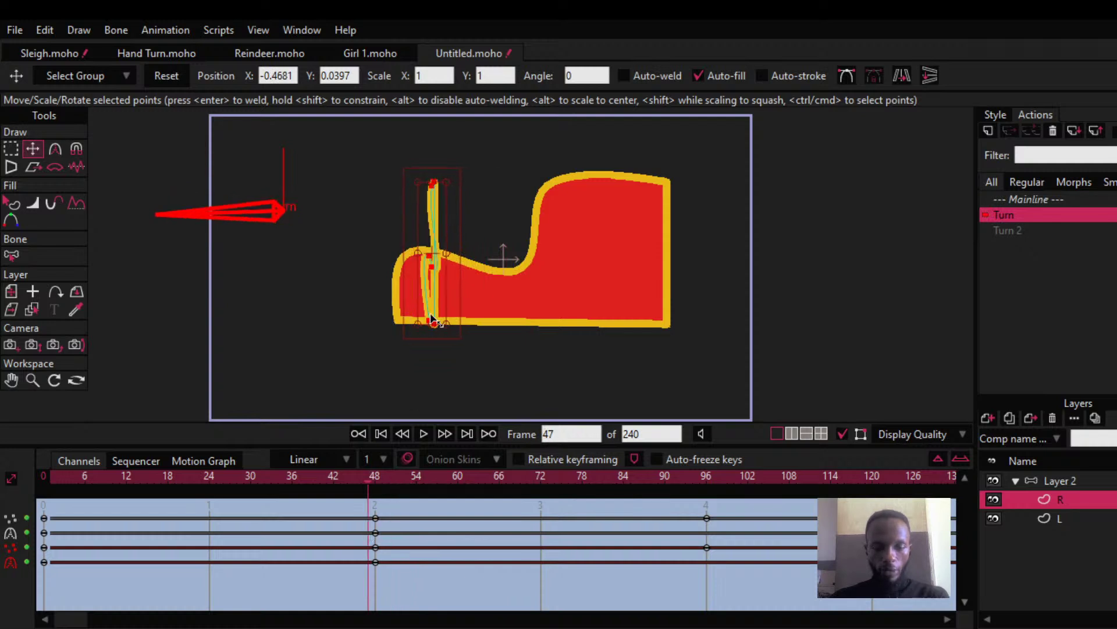
{"action": "left_click_drag", "start_coordinate": [425, 291], "coordinate": [570, 296]}
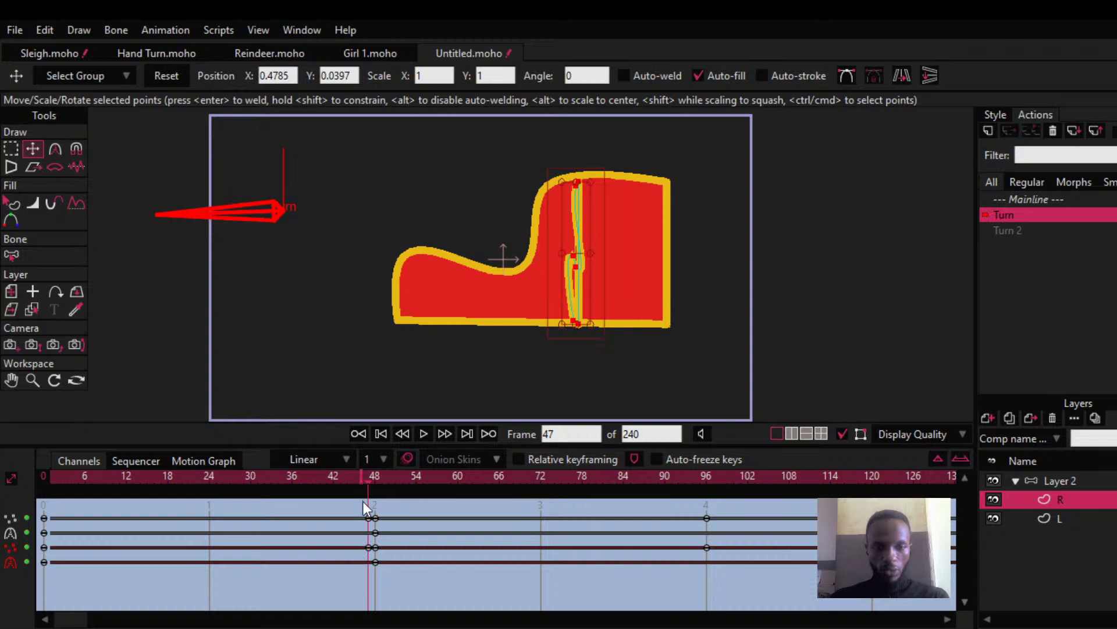
{"action": "left_click", "coordinate": [373, 476]}
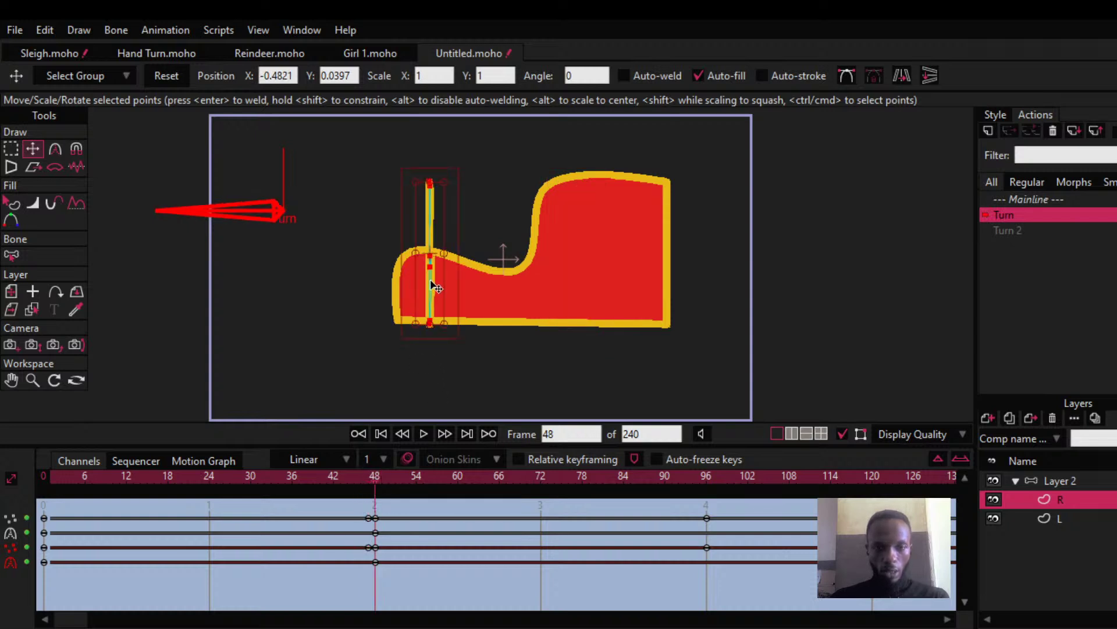
{"action": "left_click_drag", "start_coordinate": [436, 287], "coordinate": [596, 290]}
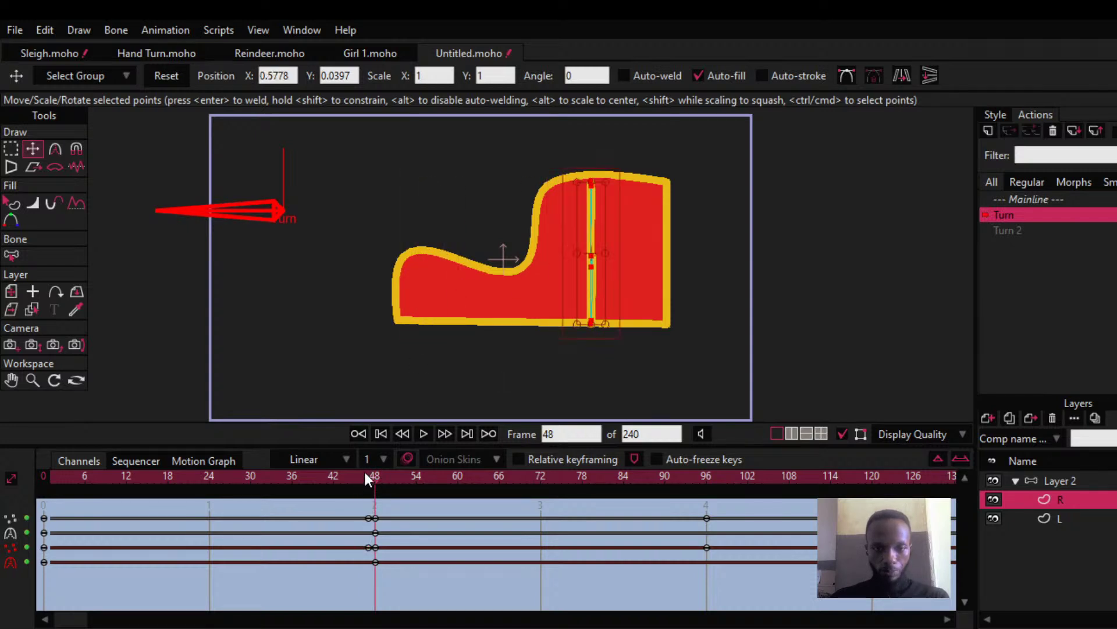
{"action": "left_click_drag", "start_coordinate": [358, 472], "coordinate": [373, 507]}
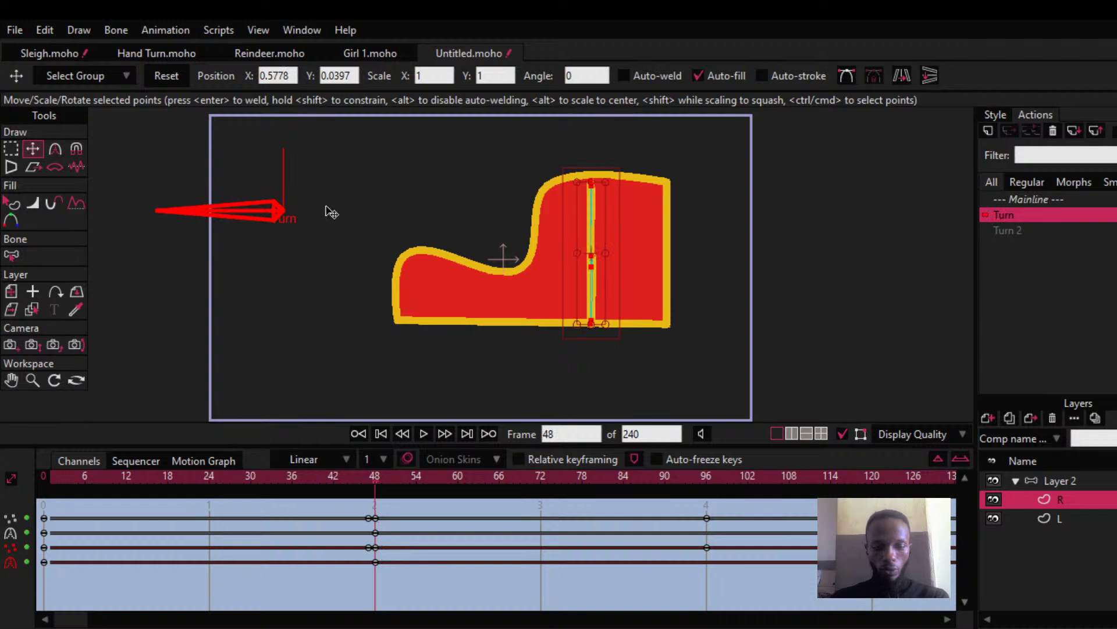
Step: Flip the R layer horizontally at frame 48 and shift its strip back in line with the frame 47 position
{"action": "left_click", "coordinate": [12, 293]}
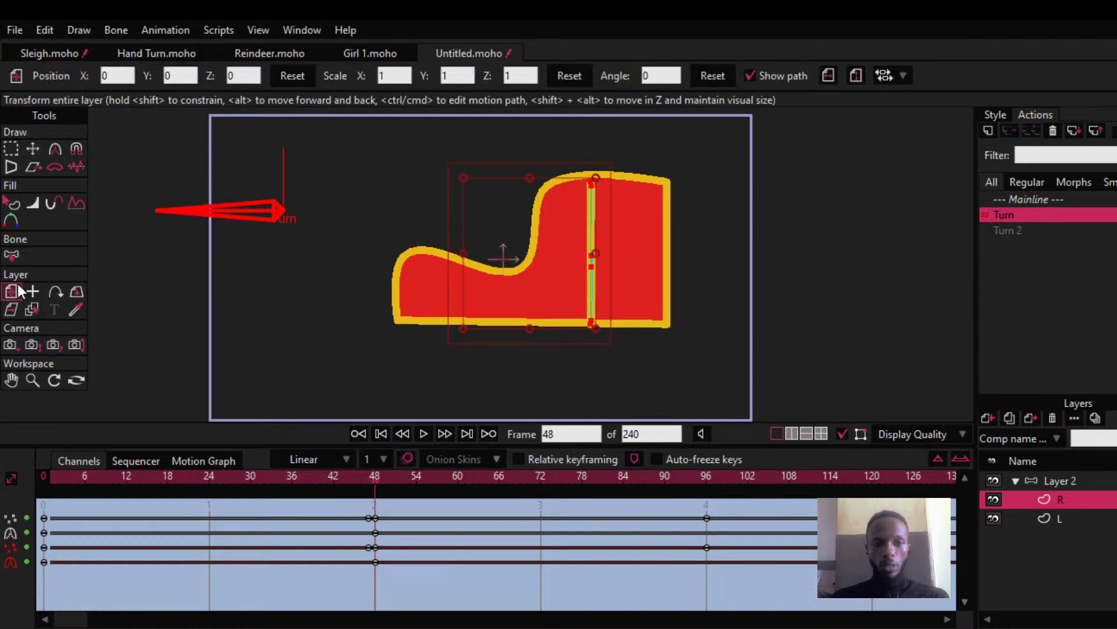
{"action": "left_click", "coordinate": [828, 76]}
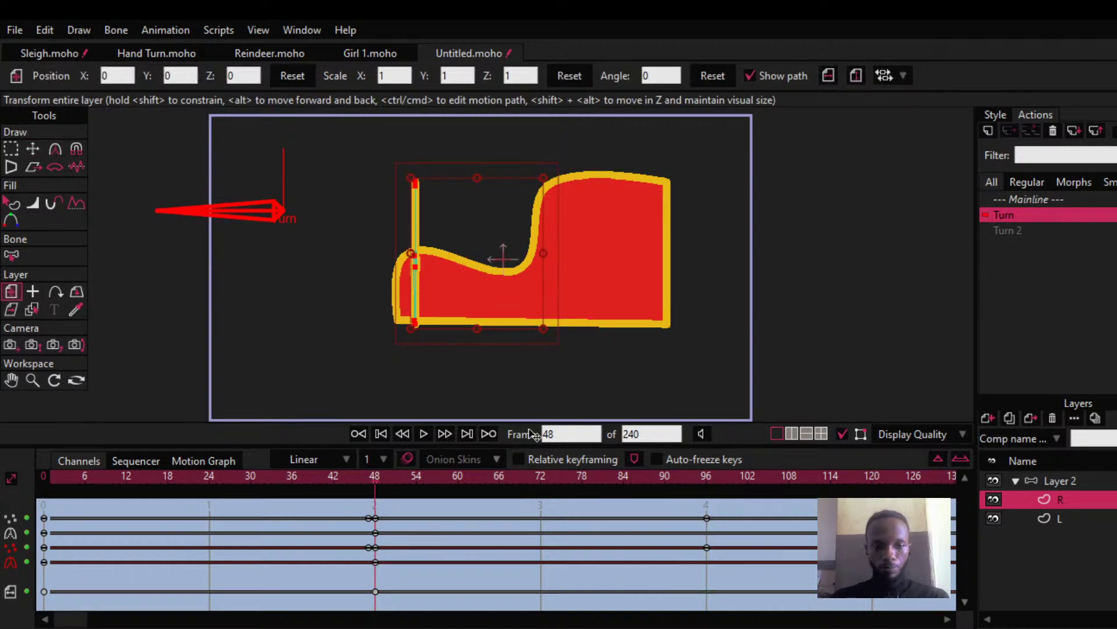
{"action": "key", "text": "t"}
{"action": "left_click_drag", "start_coordinate": [426, 301], "coordinate": [586, 298]}
Step: Copy all of the R layer's keyframes in the Turn action and paste them onto the L layer, starting at frame 0
{"action": "left_click_drag", "start_coordinate": [369, 477], "coordinate": [1, 521]}
{"action": "left_click_drag", "start_coordinate": [727, 512], "coordinate": [2, 599]}
{"action": "left_click_drag", "start_coordinate": [785, 502], "coordinate": [8, 601]}
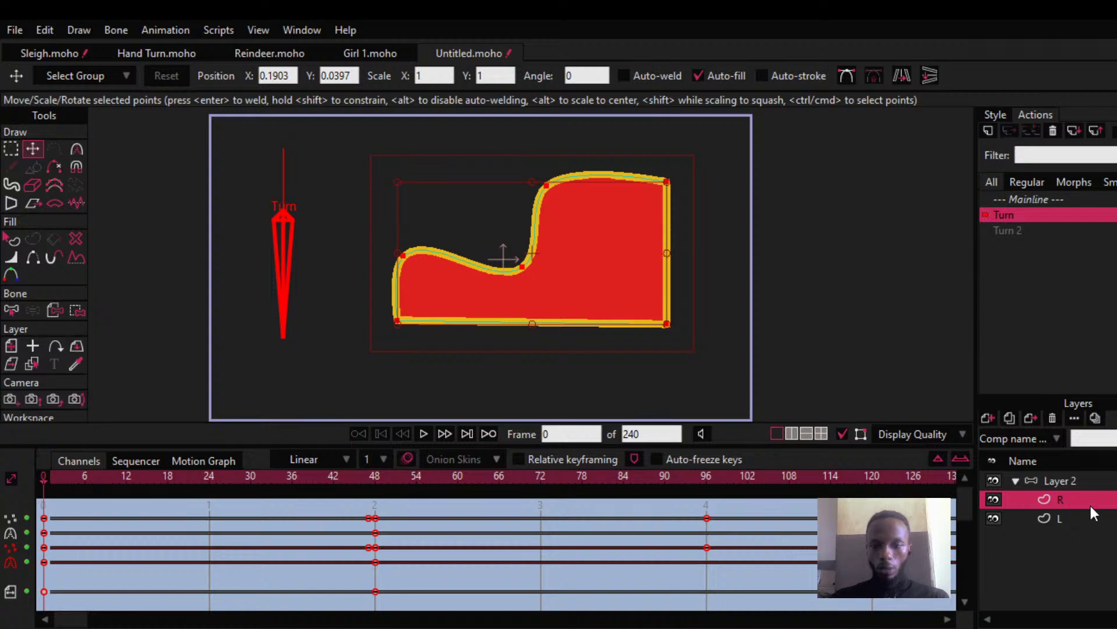
{"action": "left_click", "coordinate": [1064, 512]}
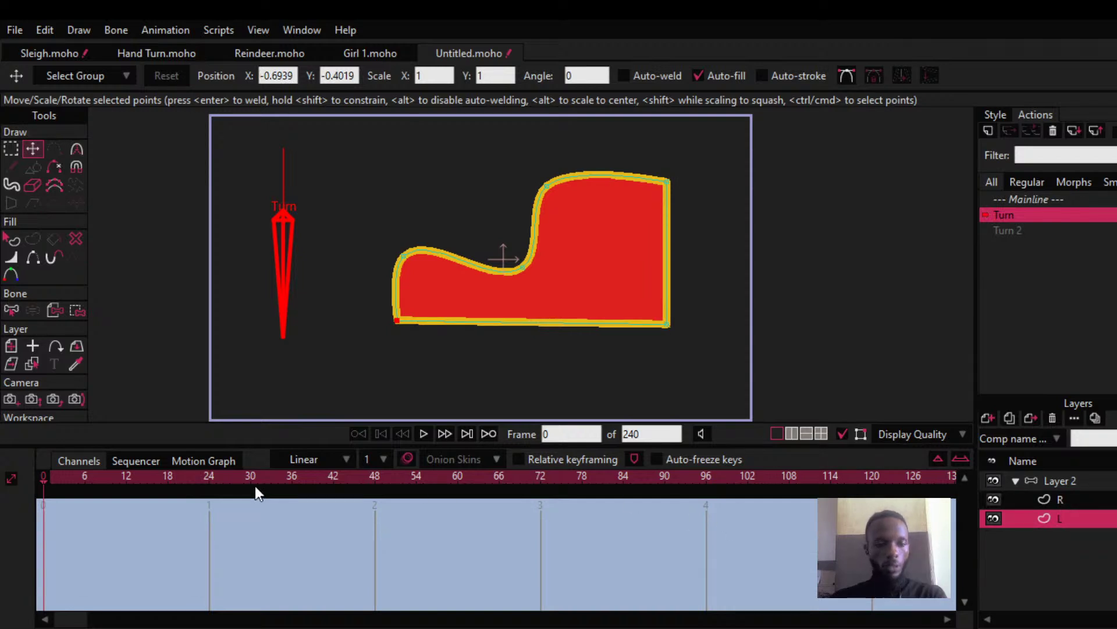
{"action": "key", "text": "Right"}
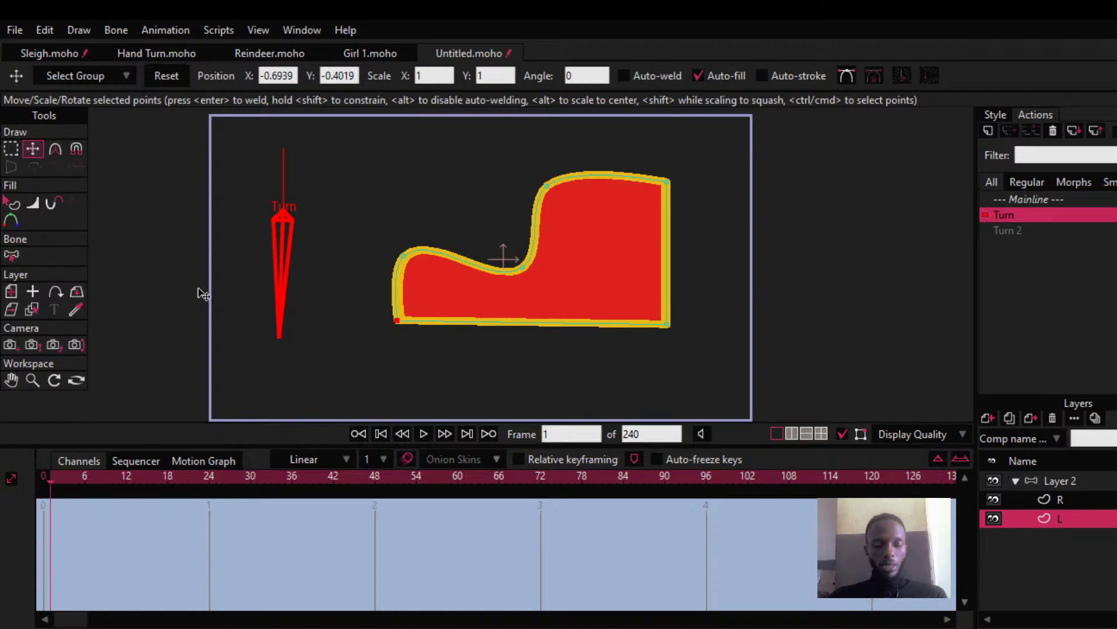
{"action": "left_click", "coordinate": [523, 267]}
{"action": "left_click", "coordinate": [43, 476]}
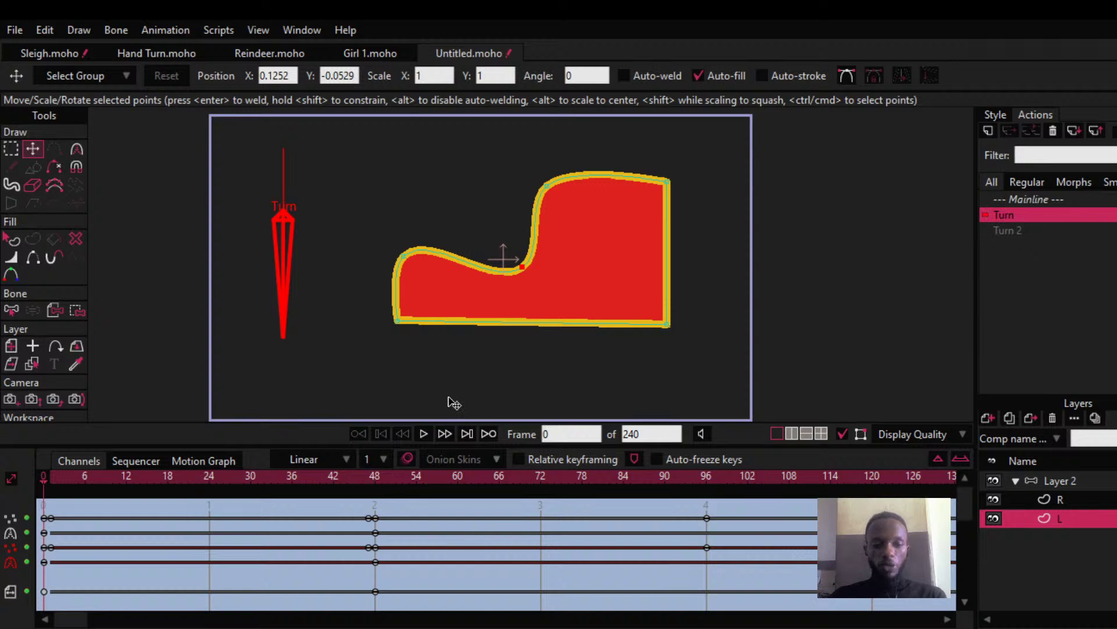
Step: Scrub the Turn action and step through the frames around 47 and 48 to check both layers' narrow strips during the flip
{"action": "left_click_drag", "start_coordinate": [85, 477], "coordinate": [459, 496]}
{"action": "key", "text": "Left"}
{"action": "key", "text": "Left"}
{"action": "key", "text": "Left"}
{"action": "key", "text": "Left"}
{"action": "key", "text": "Left"}
{"action": "key", "text": "Left"}
{"action": "key", "text": "Left"}
{"action": "key", "text": "Left"}
{"action": "key", "text": "Left"}
{"action": "key", "text": "Left"}
{"action": "key", "text": "Left"}
{"action": "key", "text": "Left"}
{"action": "key", "text": "Right"}
{"action": "key", "text": "Right"}
{"action": "key", "text": "Left"}
{"action": "key", "text": "Left"}
{"action": "key", "text": "Right"}
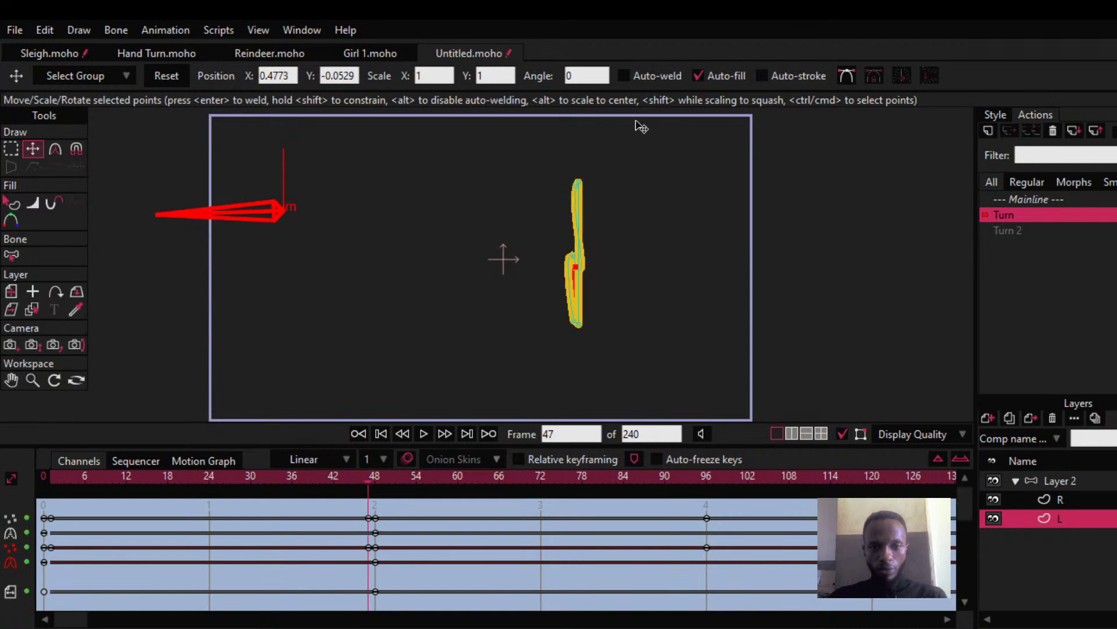
Step: In the Turn action, move the R layer's strip to about X -0.3038 at frame 47 and to about X 0.4135 at frame 48
{"action": "left_click", "coordinate": [187, 477]}
{"action": "left_click_drag", "start_coordinate": [188, 478], "coordinate": [2, 461]}
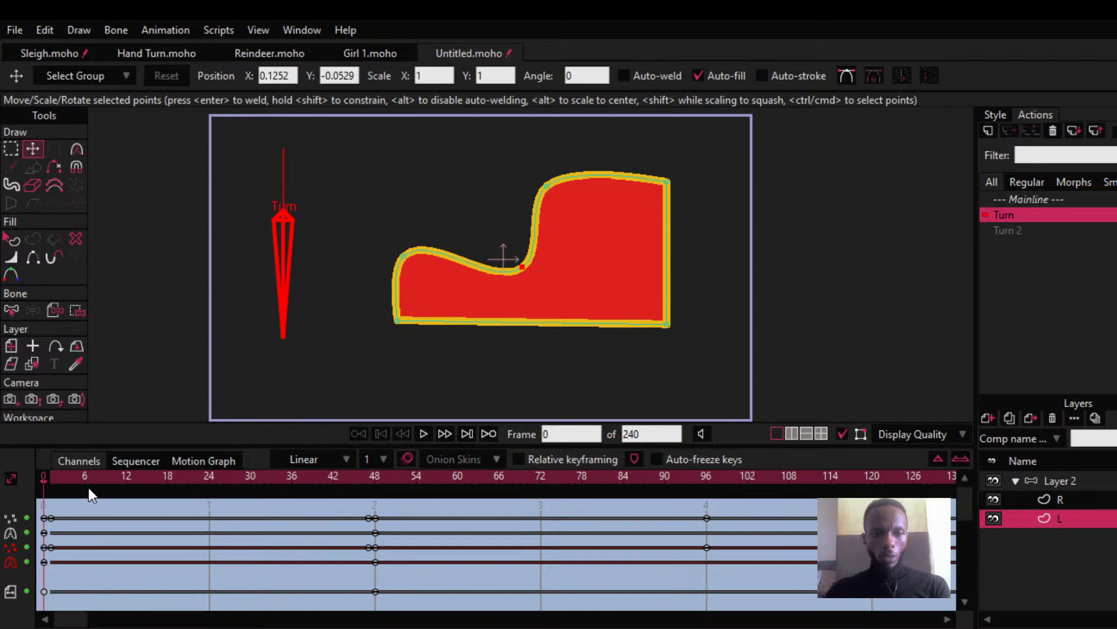
{"action": "left_click_drag", "start_coordinate": [88, 485], "coordinate": [42, 560]}
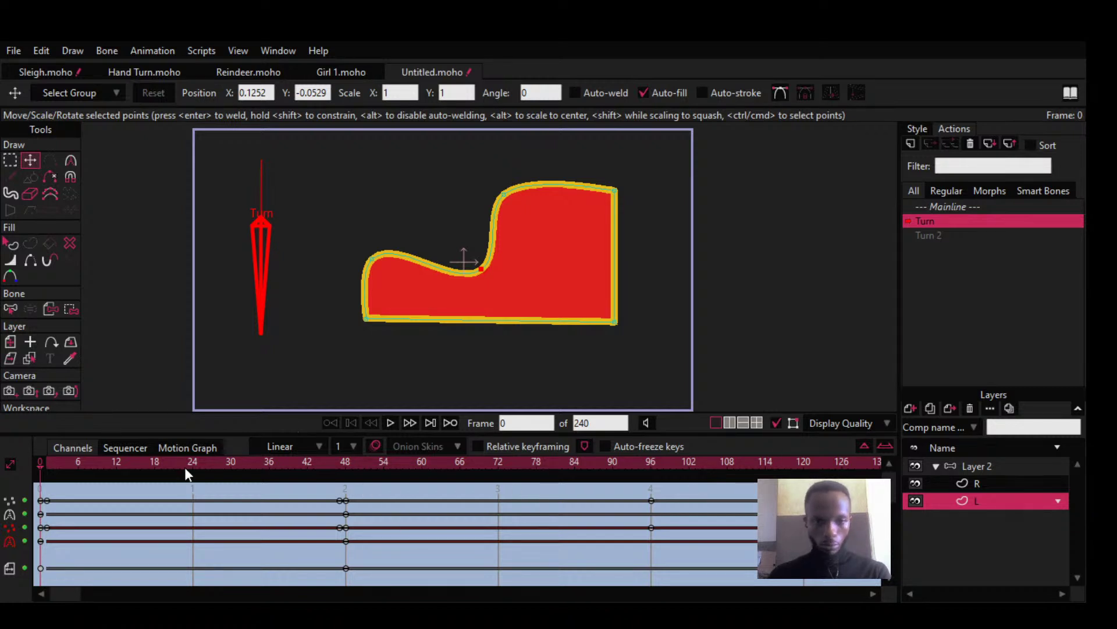
{"action": "left_click_drag", "start_coordinate": [140, 458], "coordinate": [613, 492]}
{"action": "left_click_drag", "start_coordinate": [689, 509], "coordinate": [342, 487]}
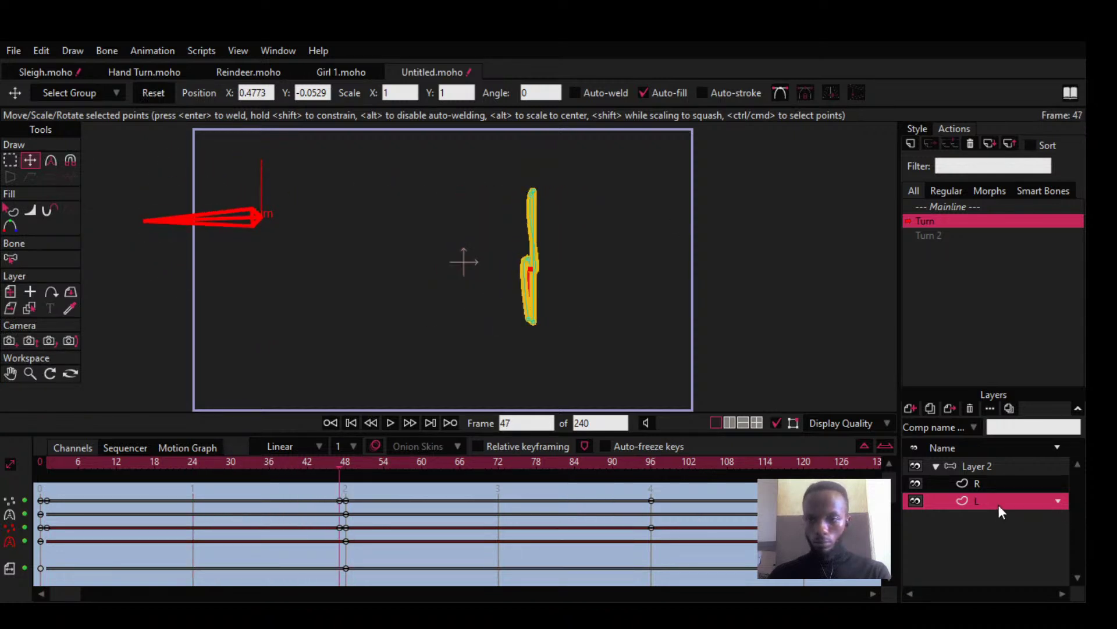
{"action": "left_click", "coordinate": [976, 483]}
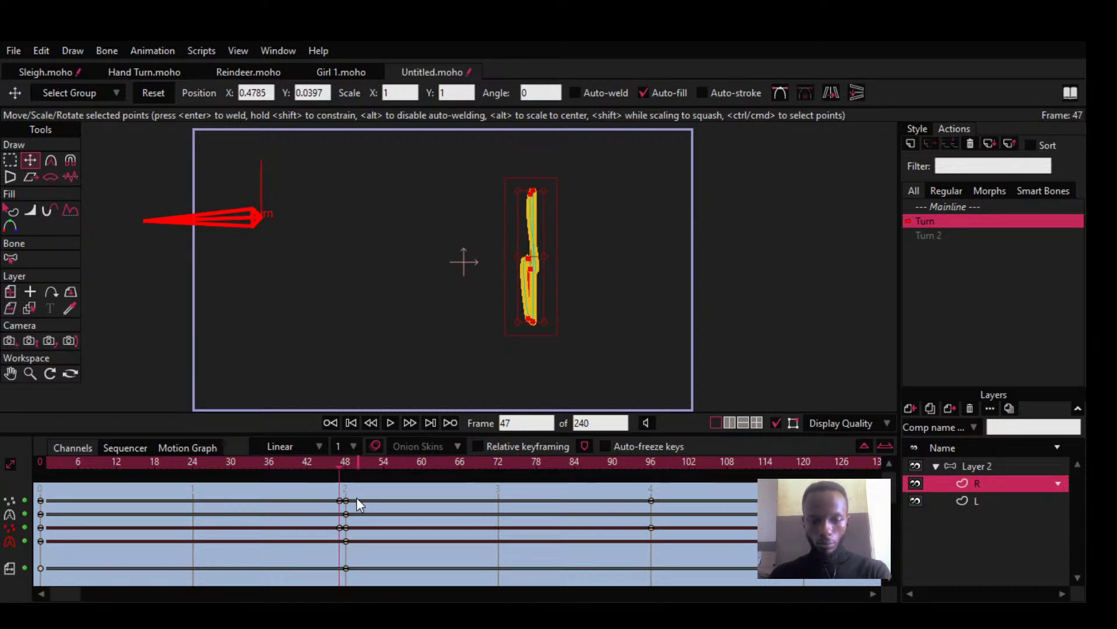
{"action": "left_click_drag", "start_coordinate": [514, 284], "coordinate": [404, 284]}
{"action": "mouse_move", "coordinate": [358, 460]}
{"action": "left_mouse_down"}
{"action": "mouse_move", "coordinate": [442, 463]}
{"action": "mouse_move", "coordinate": [346, 476]}
{"action": "left_mouse_up"}
{"action": "left_click_drag", "start_coordinate": [532, 271], "coordinate": [403, 272]}
Step: Scrub the Turn action and step between frames 47 and 48 to check the spacing of the two separated strips
{"action": "left_click_drag", "start_coordinate": [338, 459], "coordinate": [1, 538]}
{"action": "left_click_drag", "start_coordinate": [62, 460], "coordinate": [337, 509]}
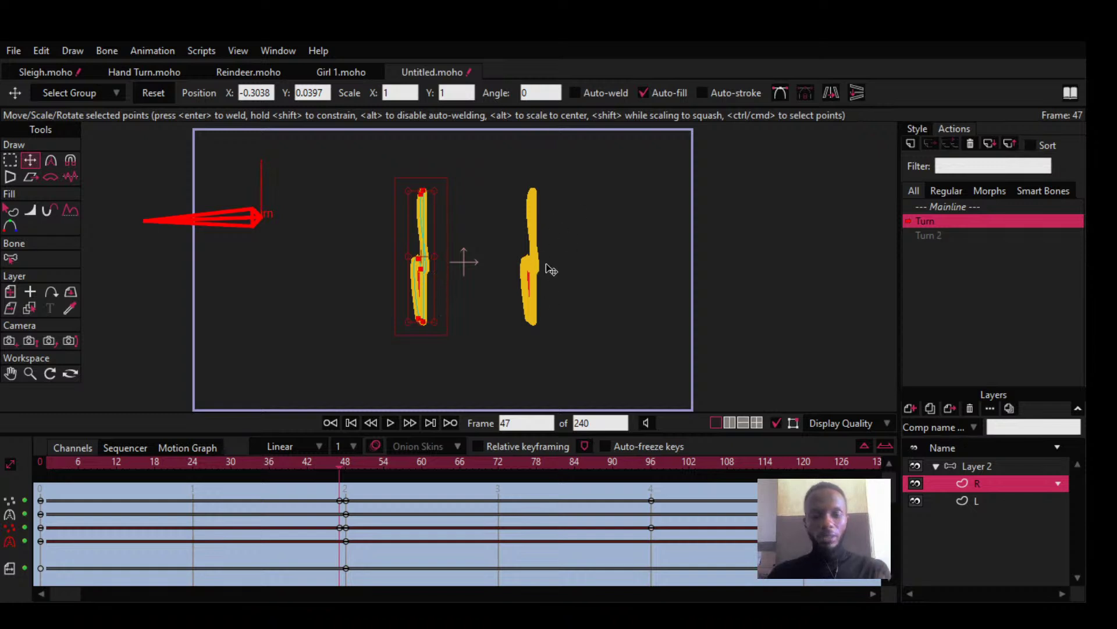
{"action": "mouse_move", "coordinate": [326, 459]}
{"action": "left_mouse_down"}
{"action": "mouse_move", "coordinate": [220, 460]}
{"action": "mouse_move", "coordinate": [348, 467]}
{"action": "mouse_move", "coordinate": [338, 473]}
{"action": "left_mouse_up"}
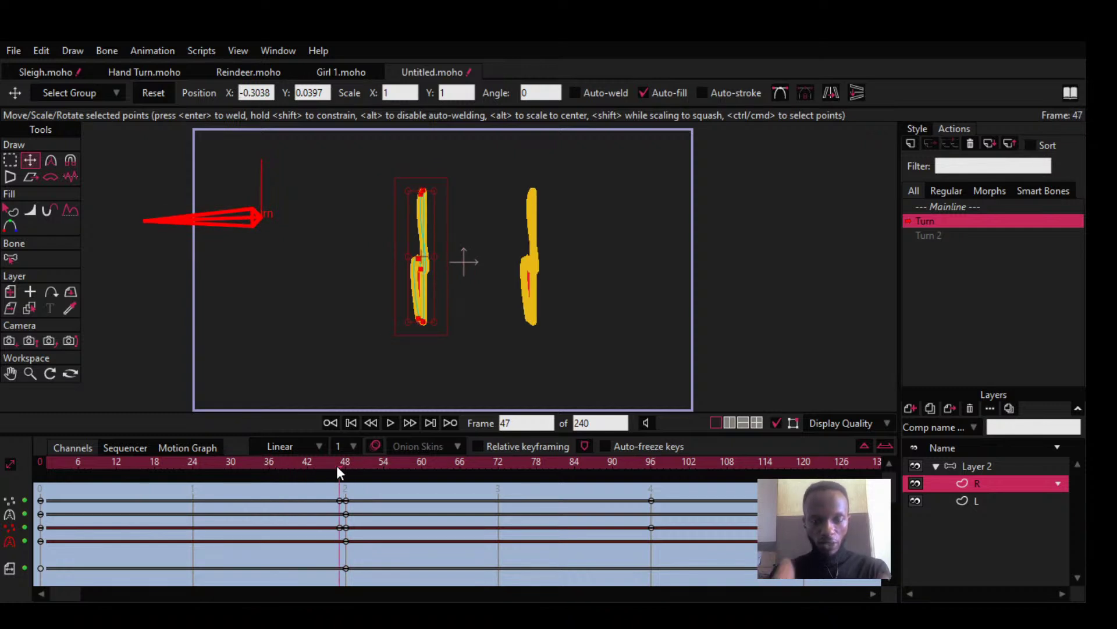
{"action": "key", "text": "Right"}
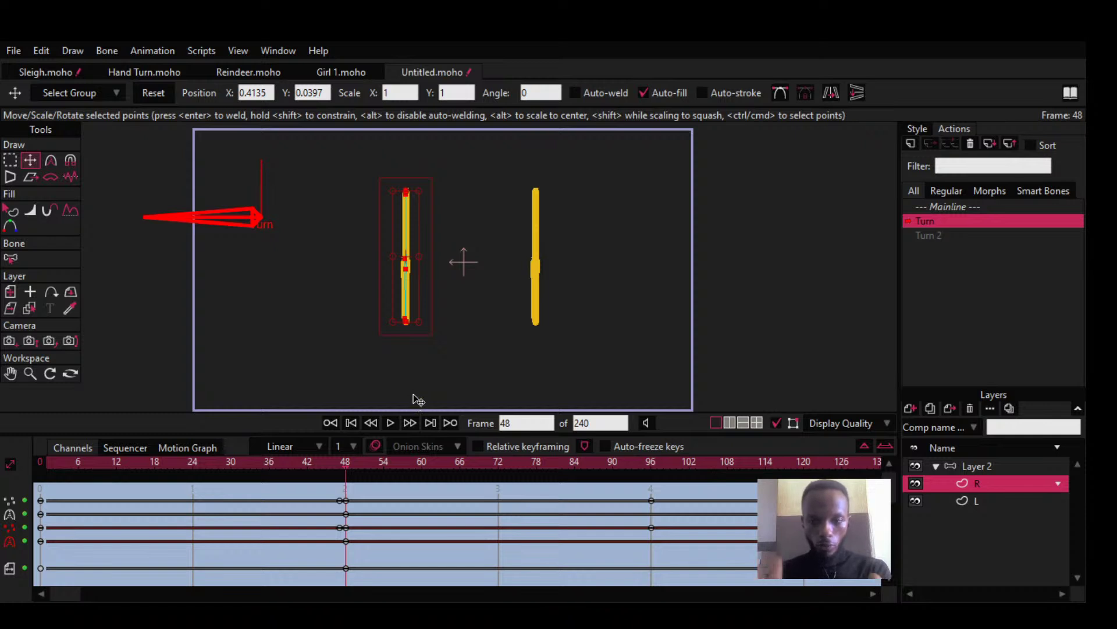
{"action": "left_click_drag", "start_coordinate": [390, 458], "coordinate": [194, 489]}
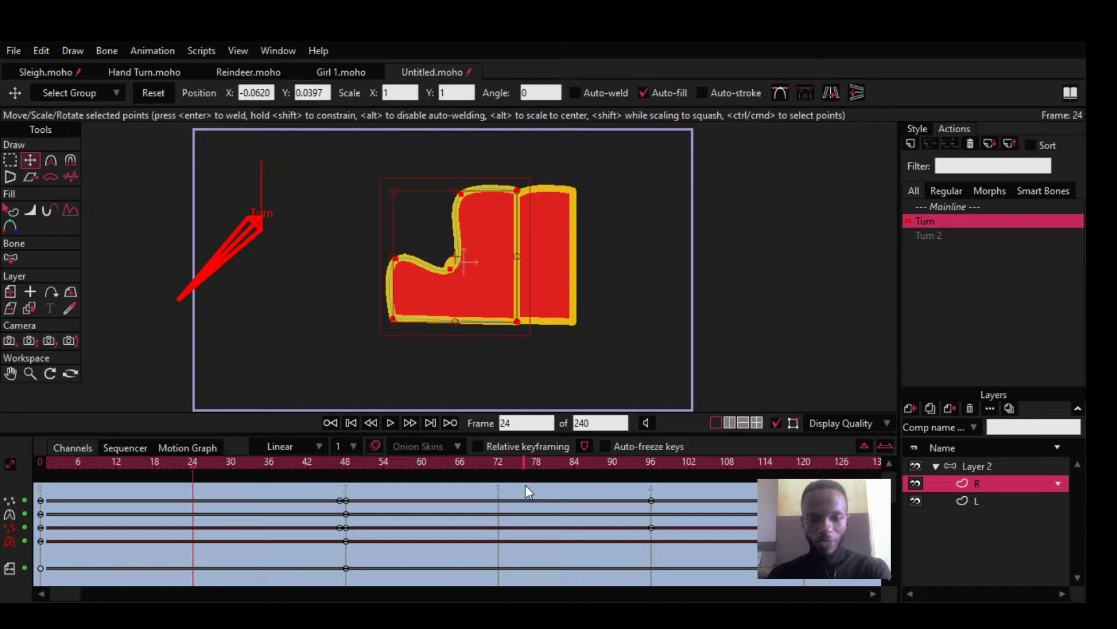
{"action": "left_click_drag", "start_coordinate": [303, 466], "coordinate": [341, 459]}
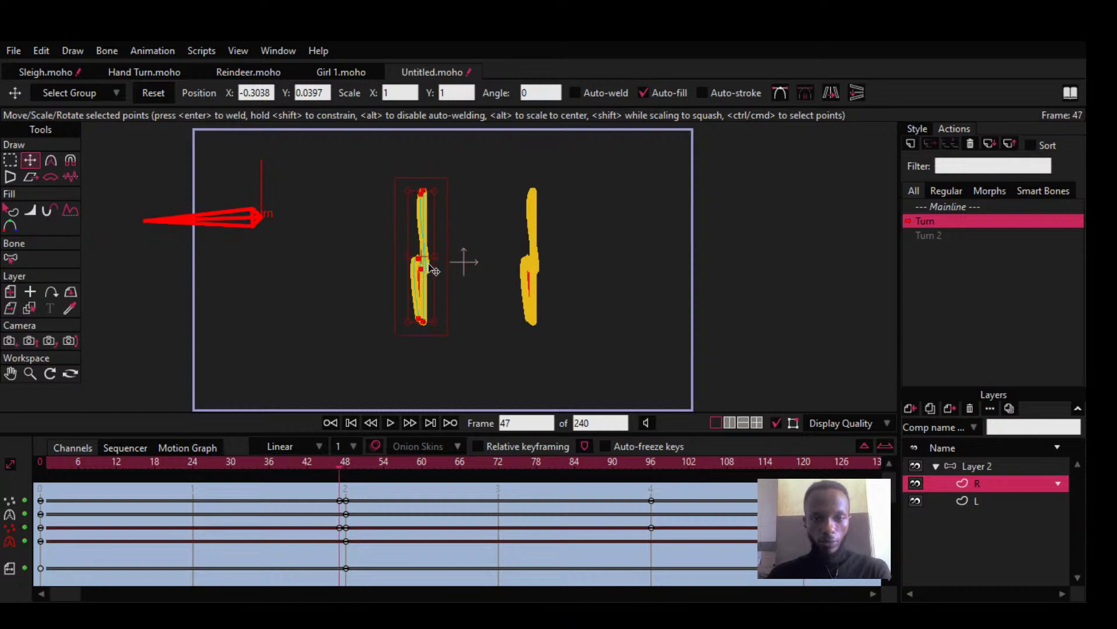
{"action": "key", "text": "Right"}
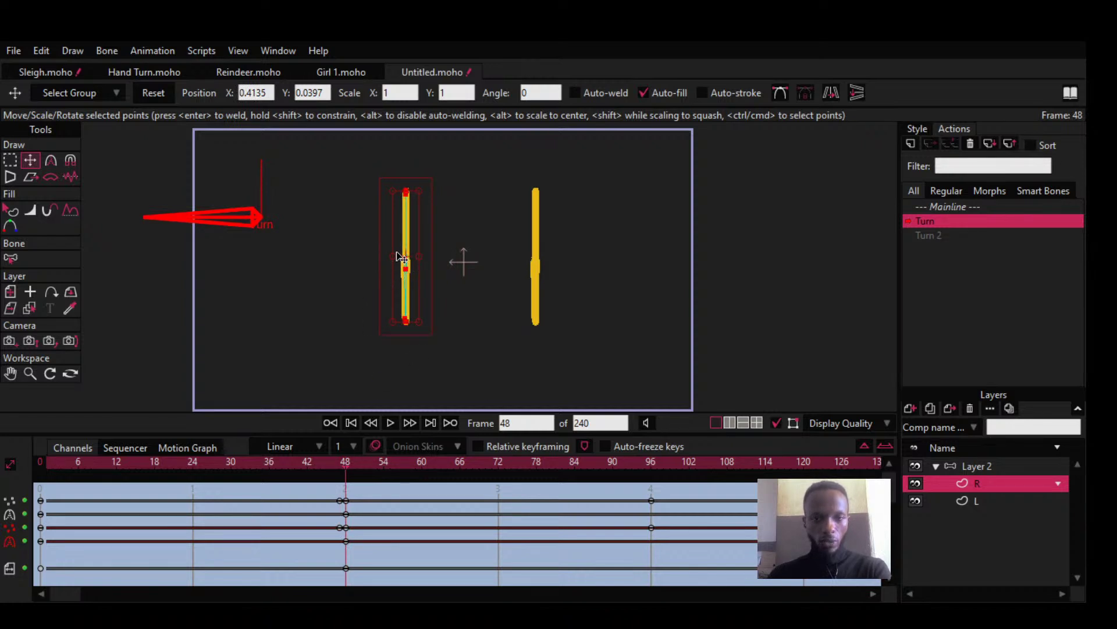
Step: Move the L layer above the R layer in the stack and review the overlap across the Turn action's first frames
{"action": "left_click", "coordinate": [976, 500]}
{"action": "left_click_drag", "start_coordinate": [310, 470], "coordinate": [346, 510]}
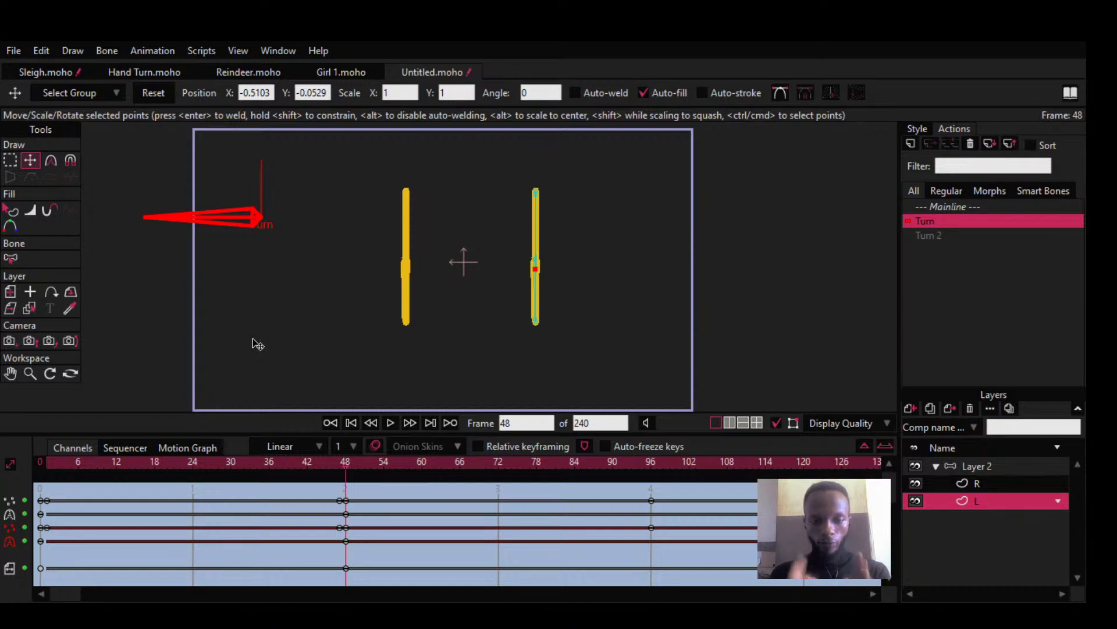
{"action": "left_click_drag", "start_coordinate": [983, 511], "coordinate": [984, 484]}
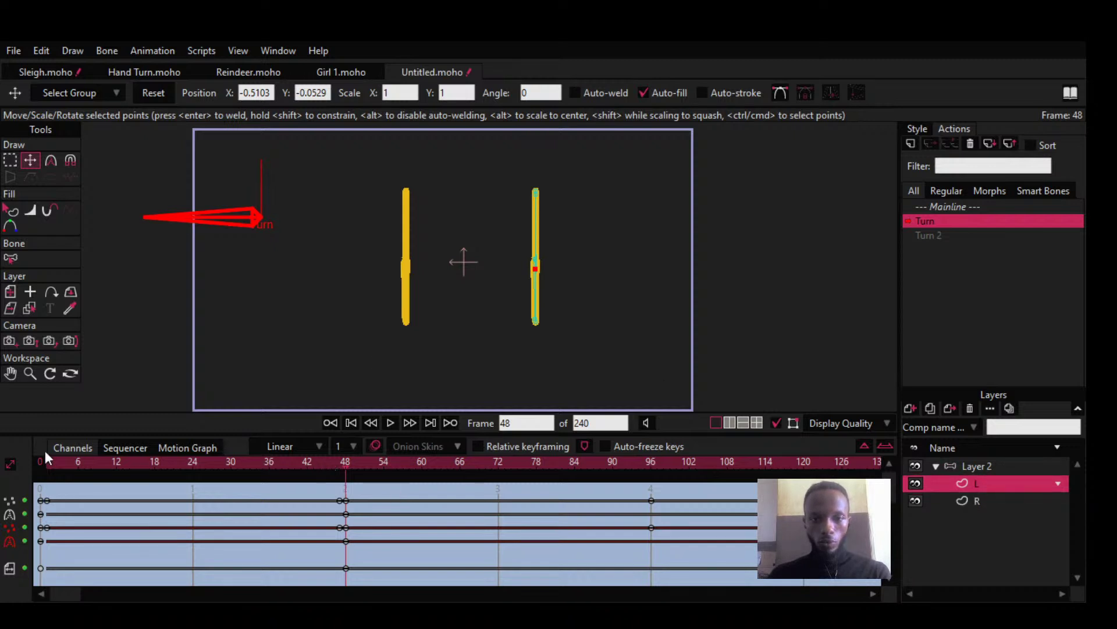
{"action": "left_click_drag", "start_coordinate": [84, 464], "coordinate": [193, 462]}
{"action": "left_click_drag", "start_coordinate": [146, 458], "coordinate": [28, 458]}
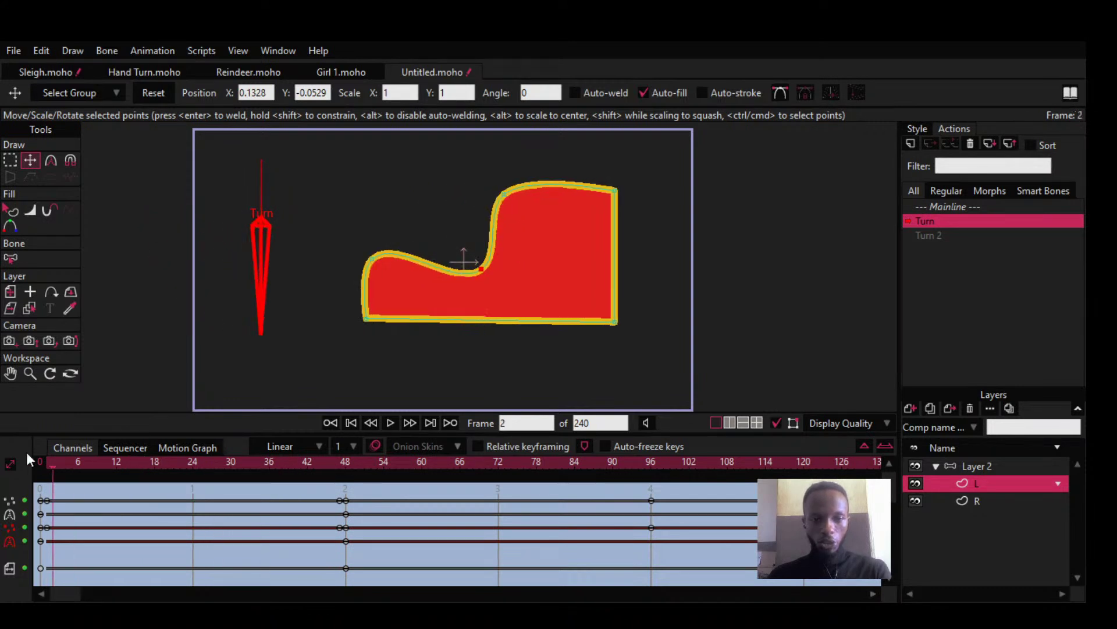
Step: Change the L layer's fill to blue at frame 0 and check how the two sides overlap around frame 18
{"action": "key", "text": "space"}
{"action": "key", "text": "q"}
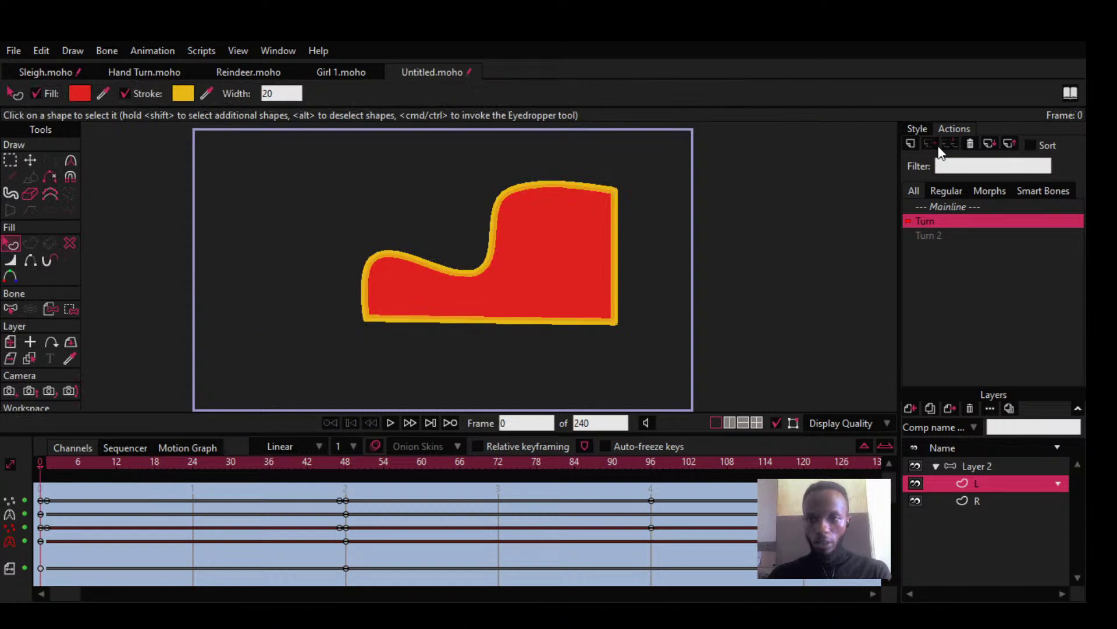
{"action": "left_click", "coordinate": [918, 129]}
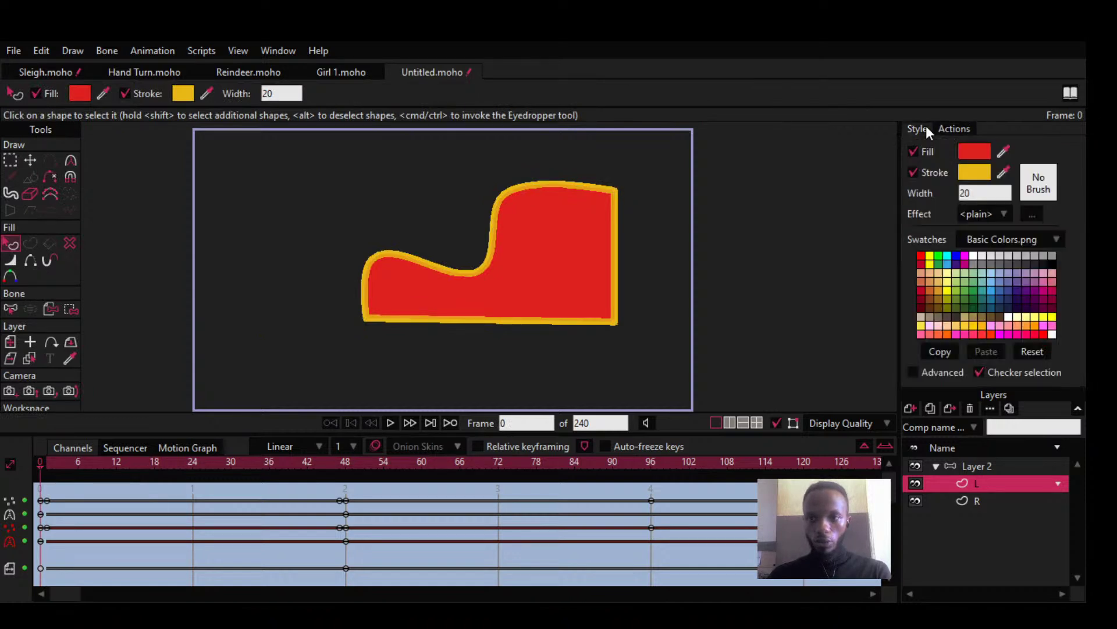
{"action": "left_click", "coordinate": [993, 293]}
{"action": "left_click", "coordinate": [806, 292]}
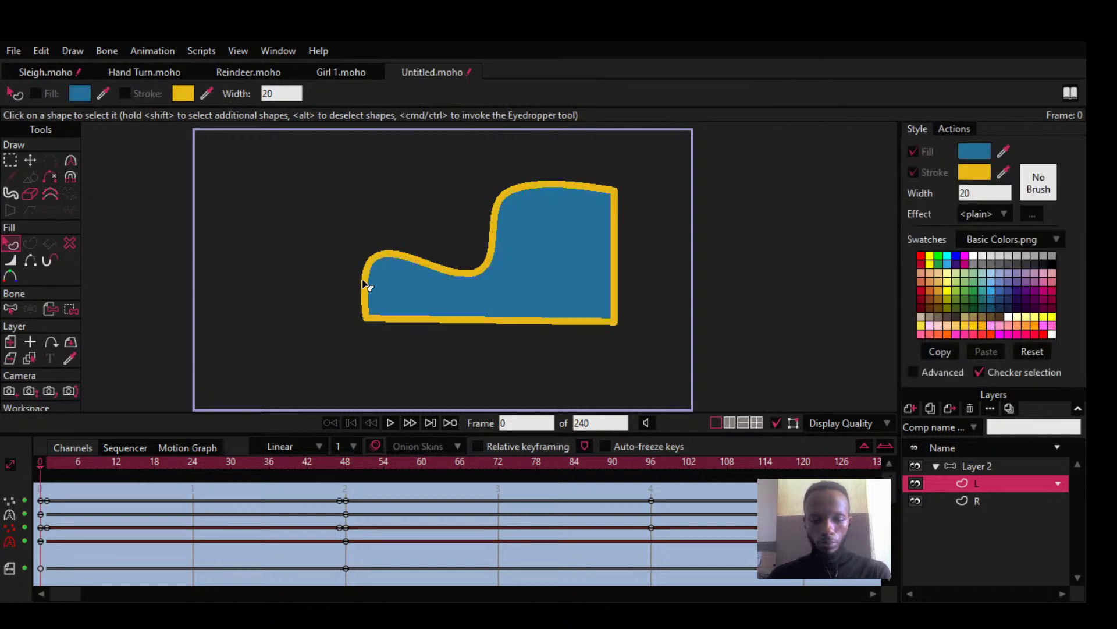
{"action": "key", "text": "t"}
{"action": "mouse_move", "coordinate": [135, 463]}
{"action": "left_mouse_down"}
{"action": "mouse_move", "coordinate": [499, 514]}
{"action": "mouse_move", "coordinate": [237, 501]}
{"action": "mouse_move", "coordinate": [203, 487]}
{"action": "mouse_move", "coordinate": [343, 486]}
{"action": "mouse_move", "coordinate": [155, 469]}
{"action": "left_mouse_up"}
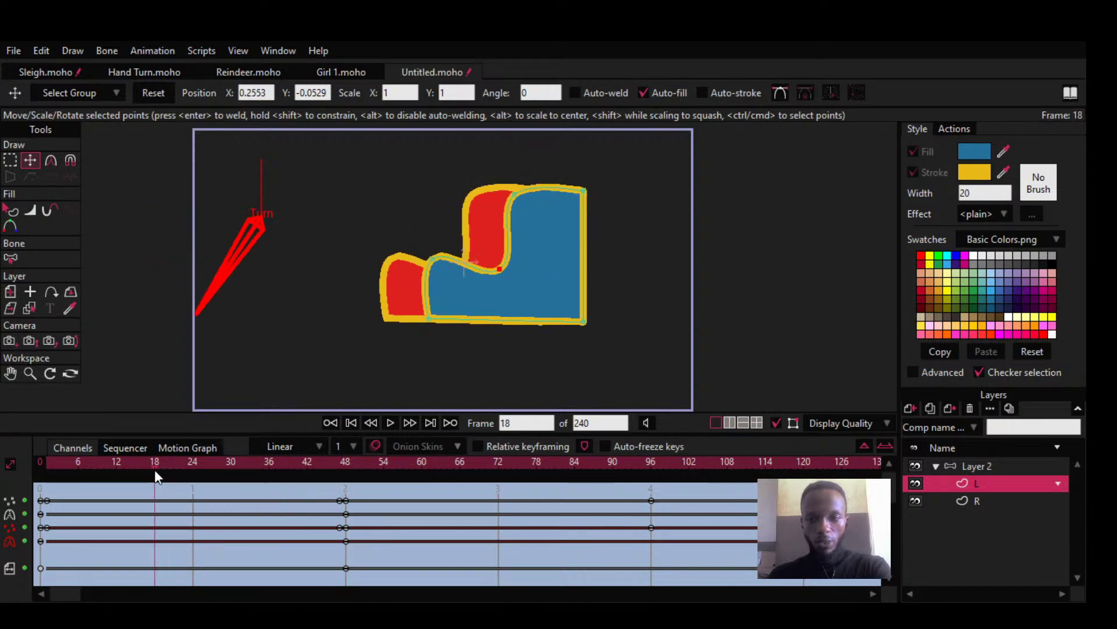
Step: Enable animated layer order on Layer 2, place R above L at frame 47 of the Turn action, and check the swap
{"action": "left_click", "coordinate": [987, 466]}
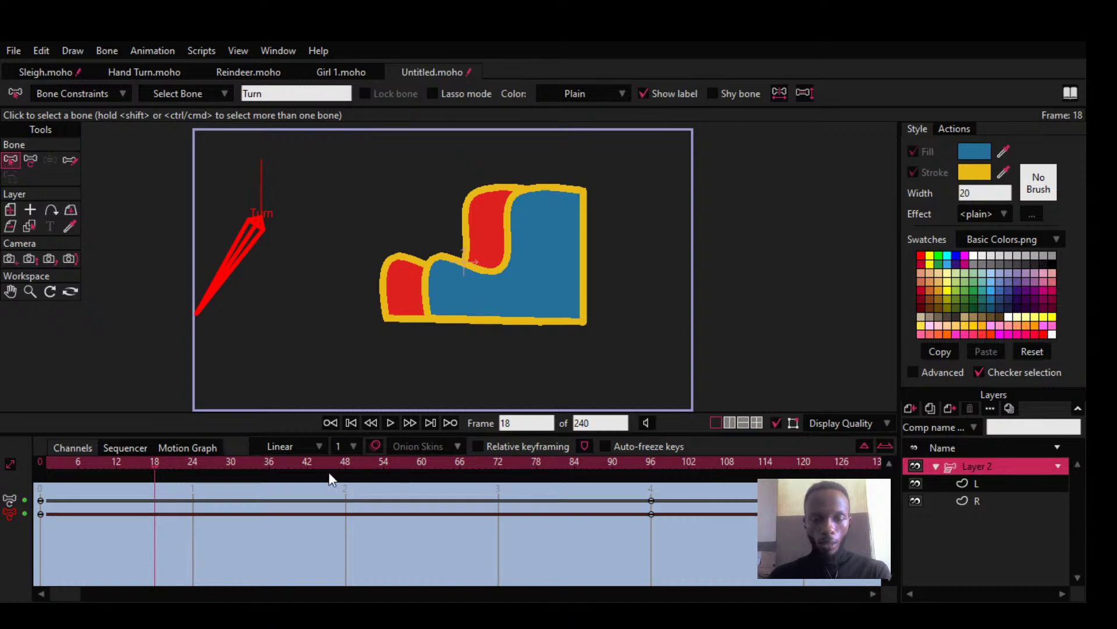
{"action": "left_click_drag", "start_coordinate": [184, 462], "coordinate": [343, 463]}
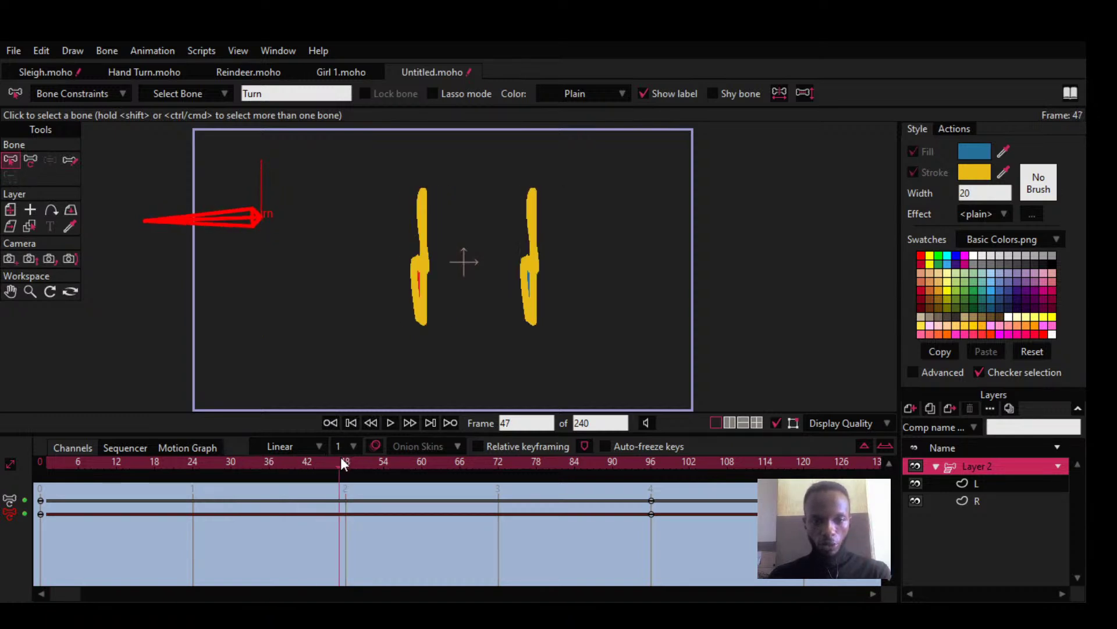
{"action": "left_click", "coordinate": [987, 489]}
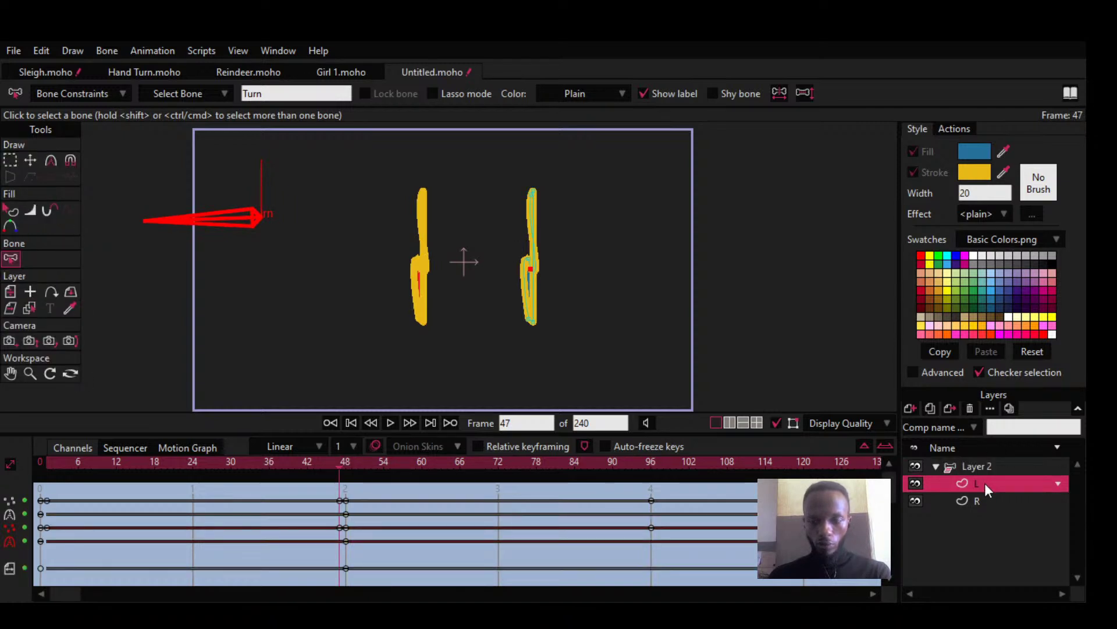
{"action": "left_click", "coordinate": [975, 498]}
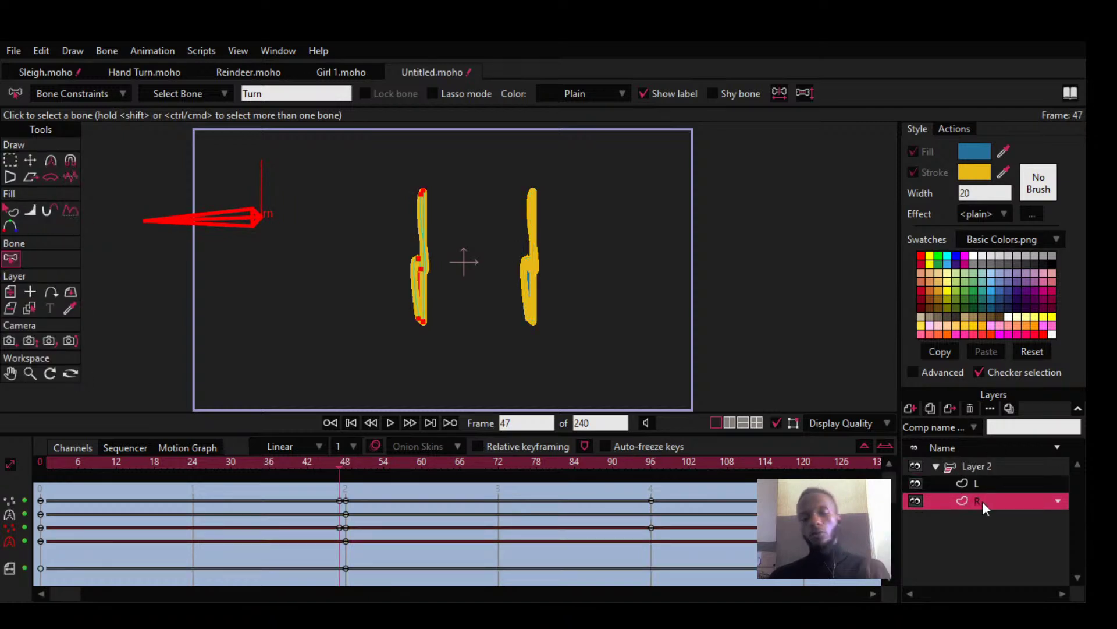
{"action": "mouse_move", "coordinate": [983, 502]}
{"action": "left_mouse_down"}
{"action": "mouse_move", "coordinate": [984, 468]}
{"action": "mouse_move", "coordinate": [983, 481]}
{"action": "left_mouse_up"}
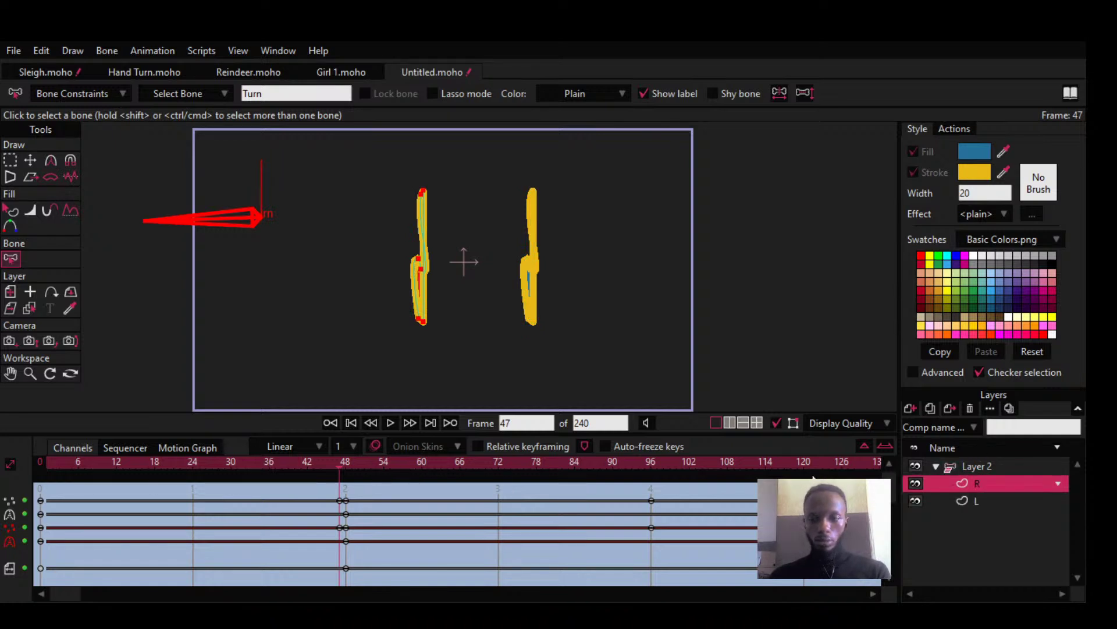
{"action": "left_click", "coordinate": [348, 463]}
{"action": "left_click_drag", "start_coordinate": [349, 460], "coordinate": [124, 460]}
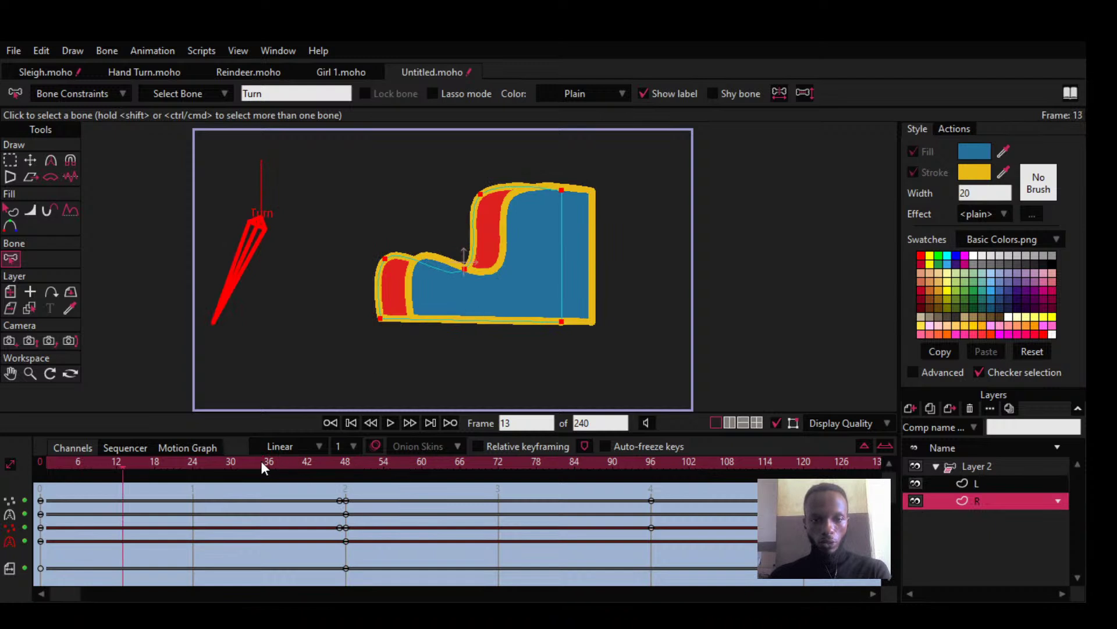
{"action": "left_click_drag", "start_coordinate": [223, 463], "coordinate": [343, 516]}
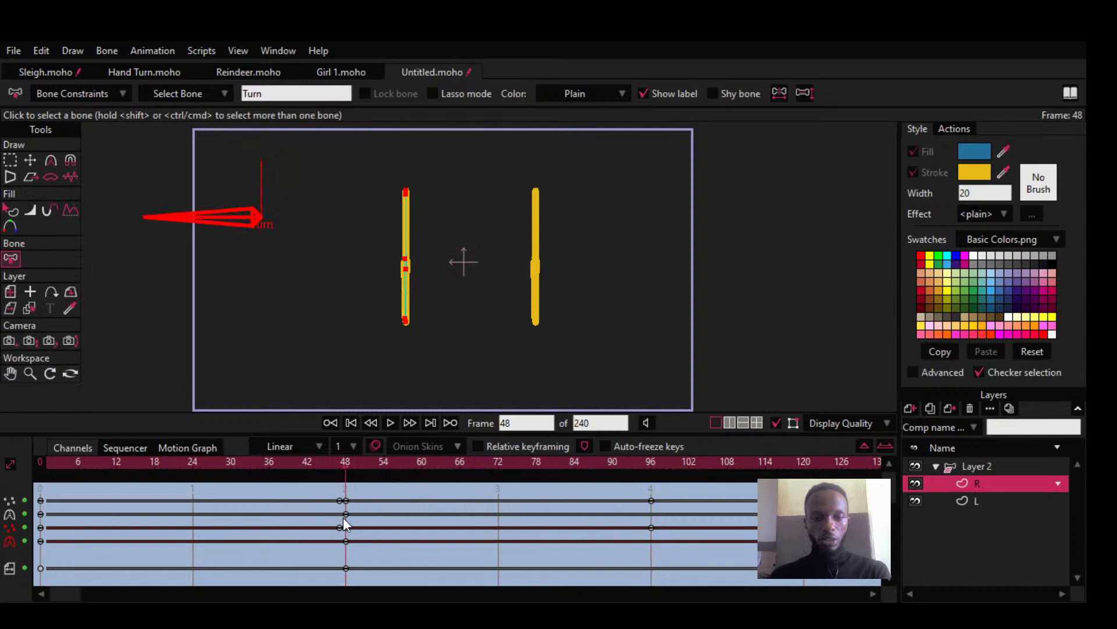
Step: At frame 0, add a new vector layer between L and R and name it Front
{"action": "left_click_drag", "start_coordinate": [365, 460], "coordinate": [40, 471]}
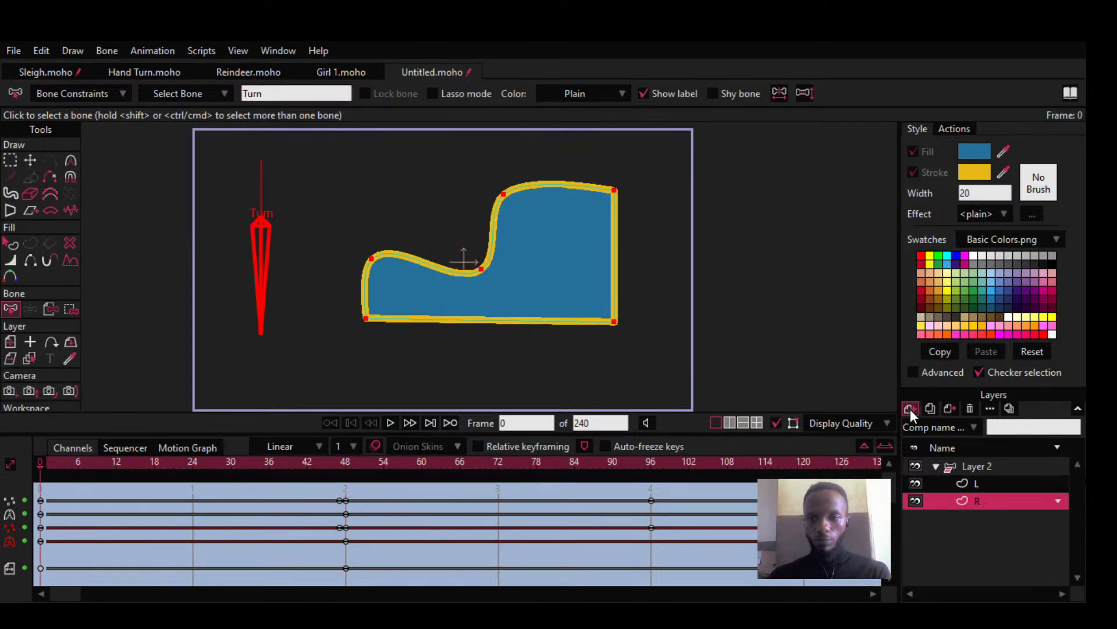
{"action": "left_click", "coordinate": [921, 420]}
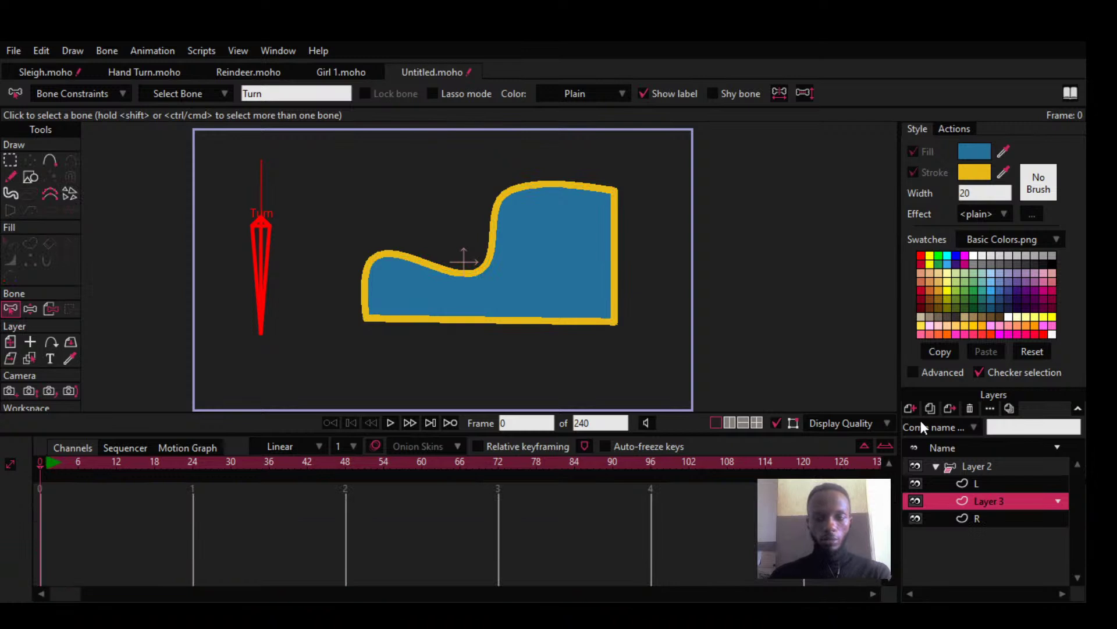
{"action": "key", "text": "0"}
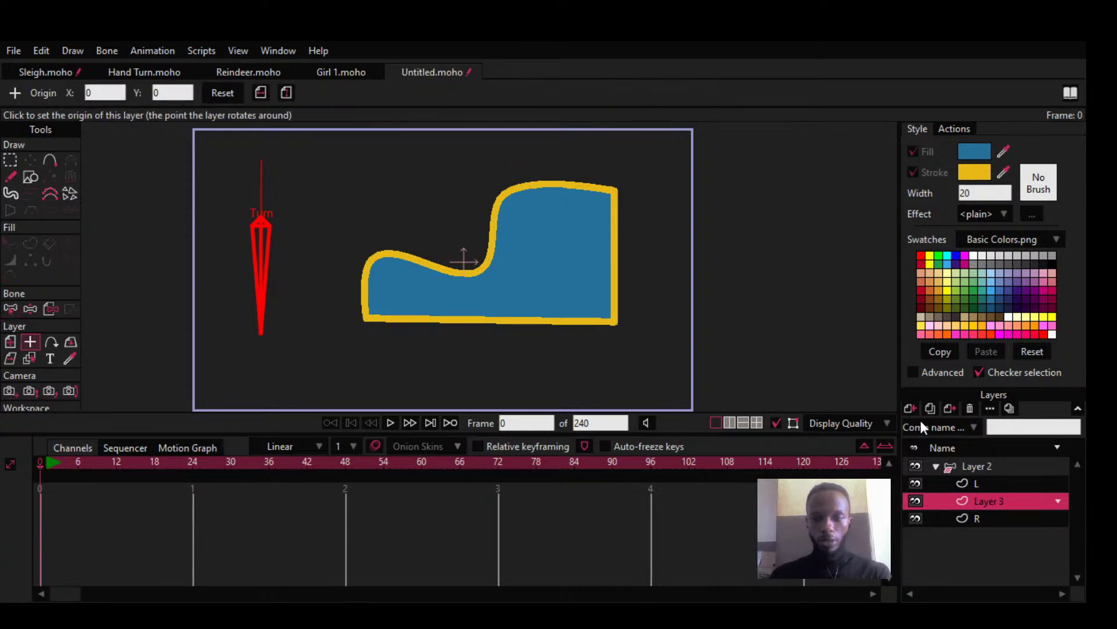
{"action": "double_click", "coordinate": [979, 499]}
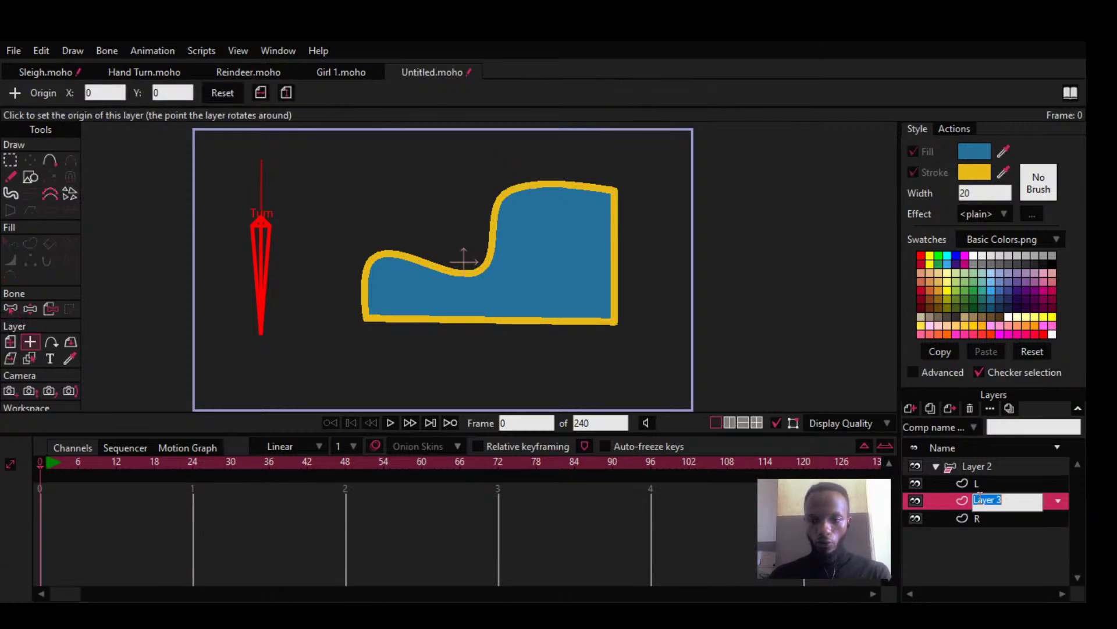
{"action": "type", "text": "Front"}
{"action": "key", "text": "Return"}
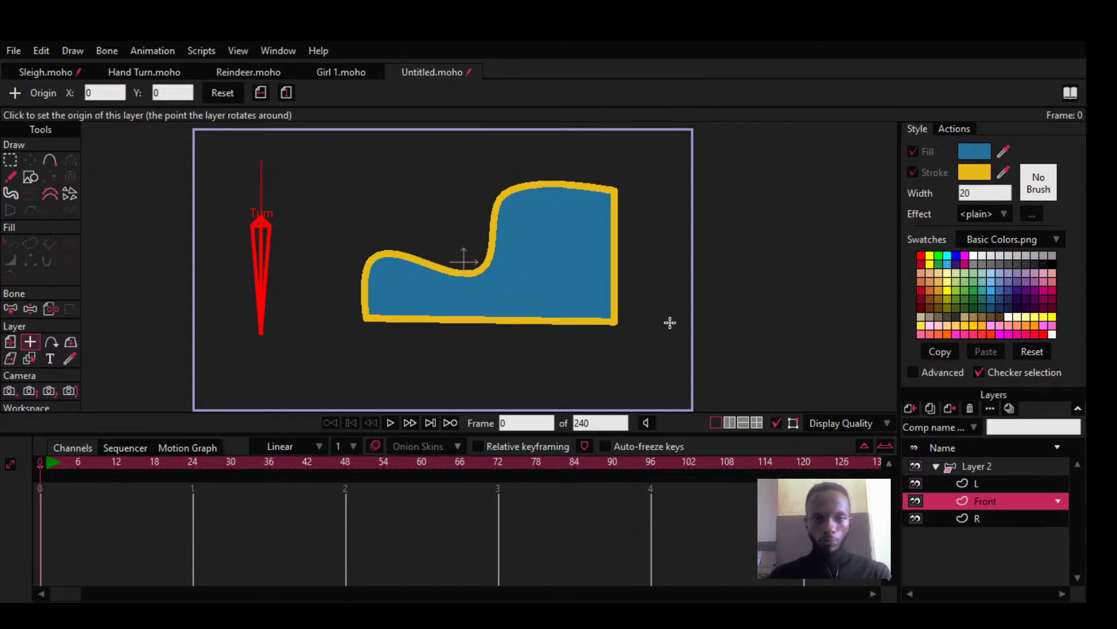
Step: Activate the Turn action from Layer 2 at frame 0, and return to Mainline on the Front layer
{"action": "left_click_drag", "start_coordinate": [658, 319], "coordinate": [624, 297]}
{"action": "scroll", "coordinate": [530, 262], "scroll_direction": "up", "scroll_amount": 4}
{"action": "scroll", "coordinate": [600, 314], "scroll_direction": "down", "scroll_amount": 1}
{"action": "left_click_drag", "start_coordinate": [489, 274], "coordinate": [526, 318]}
{"action": "scroll", "coordinate": [600, 314], "scroll_direction": "down", "scroll_amount": 2}
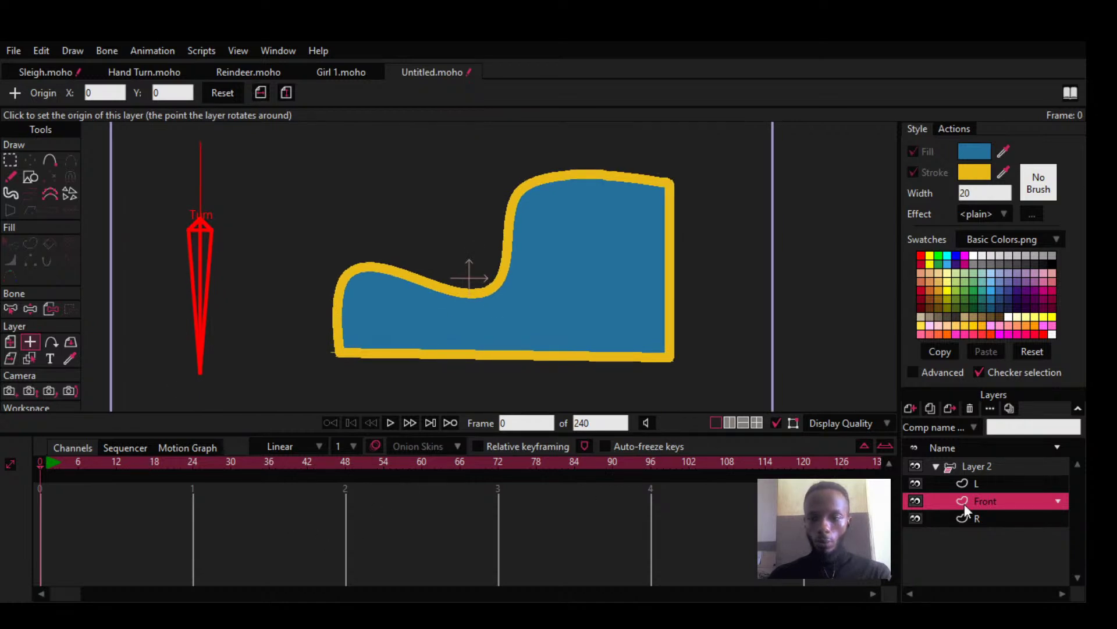
{"action": "left_click", "coordinate": [958, 128]}
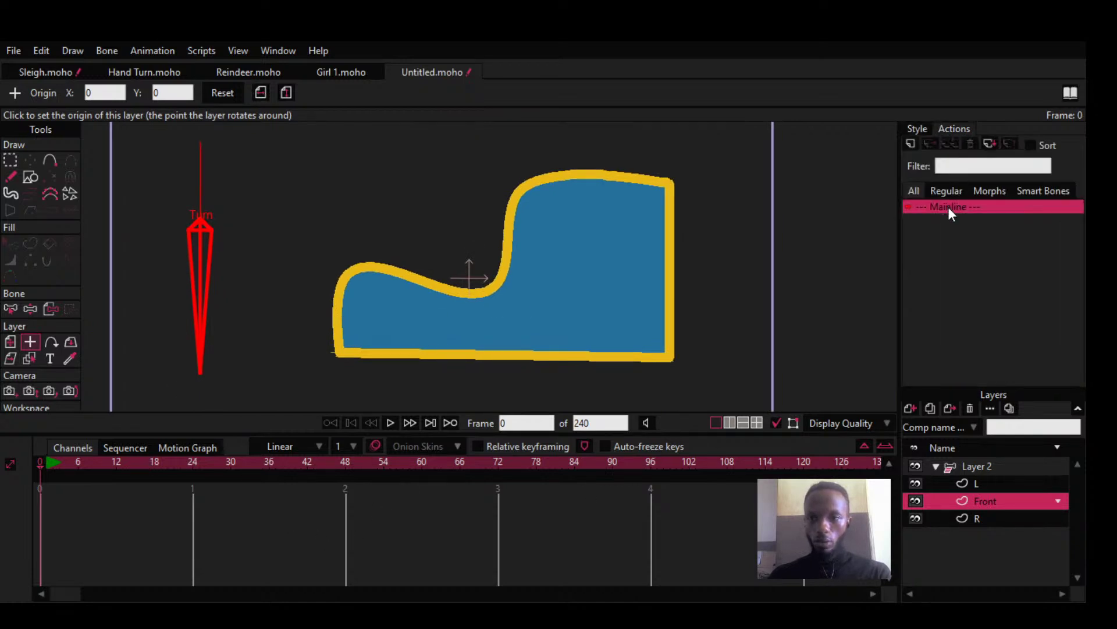
{"action": "left_click", "coordinate": [971, 466]}
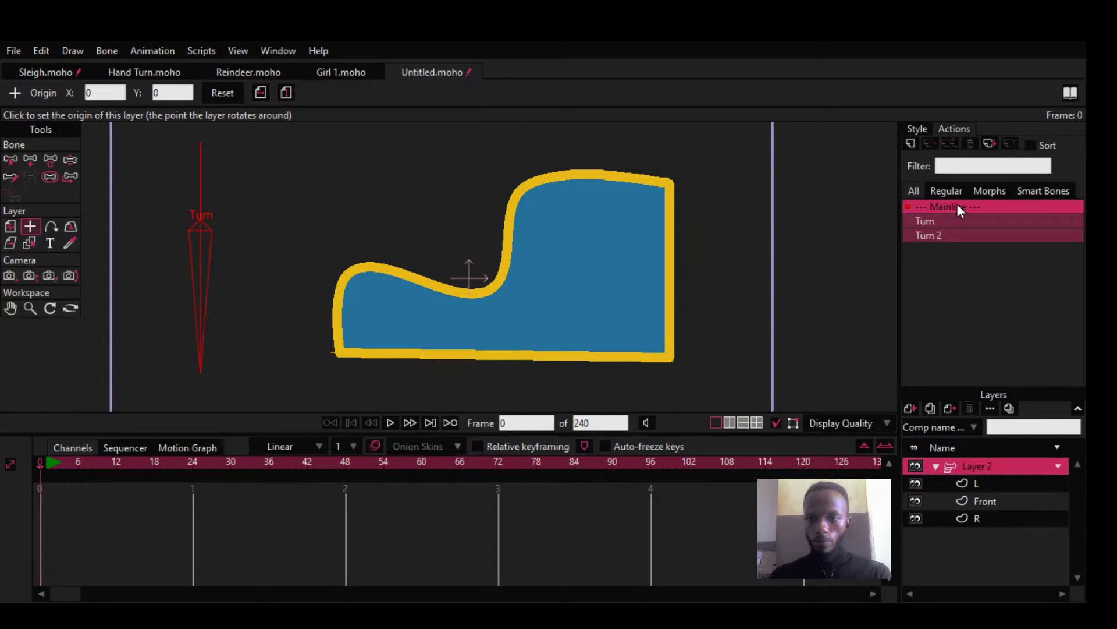
{"action": "left_click", "coordinate": [934, 226]}
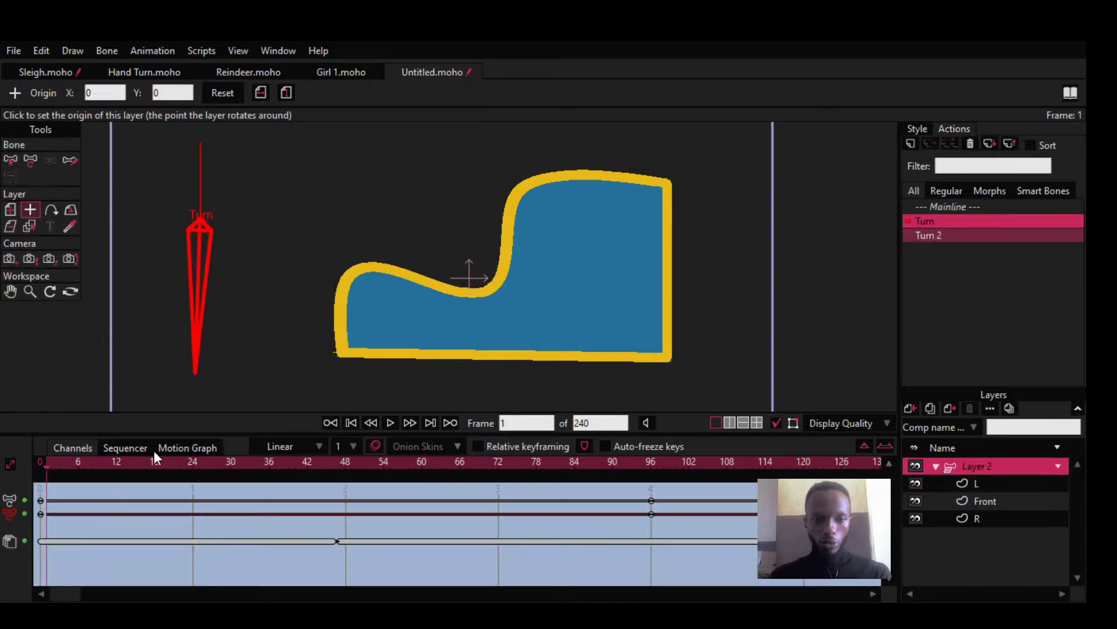
{"action": "left_click_drag", "start_coordinate": [144, 460], "coordinate": [40, 465]}
{"action": "left_click", "coordinate": [1000, 504]}
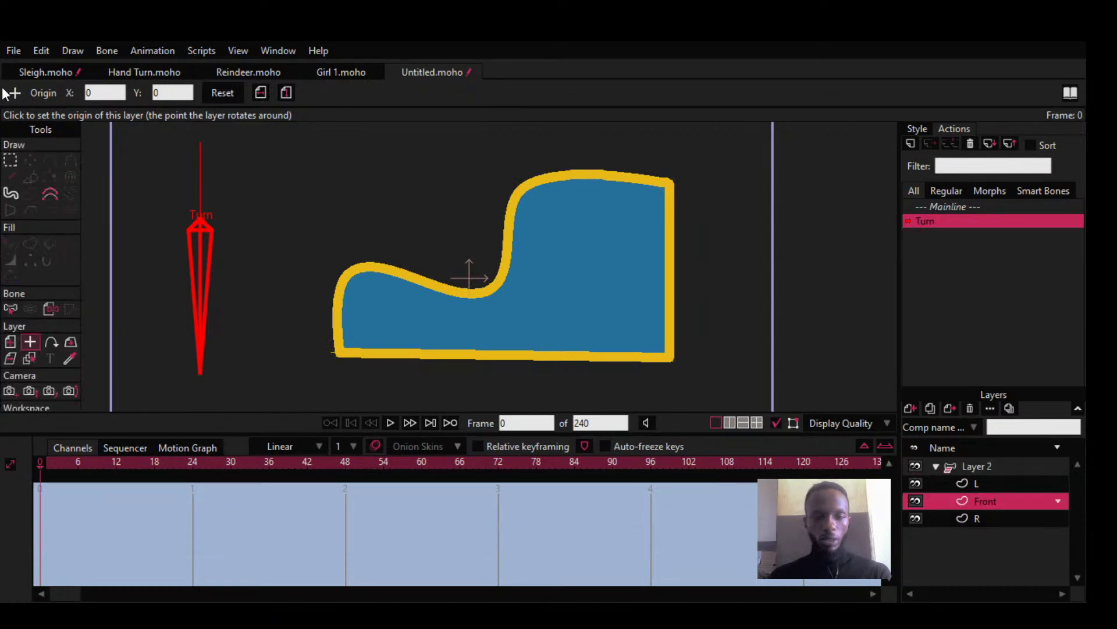
{"action": "left_click", "coordinate": [960, 208]}
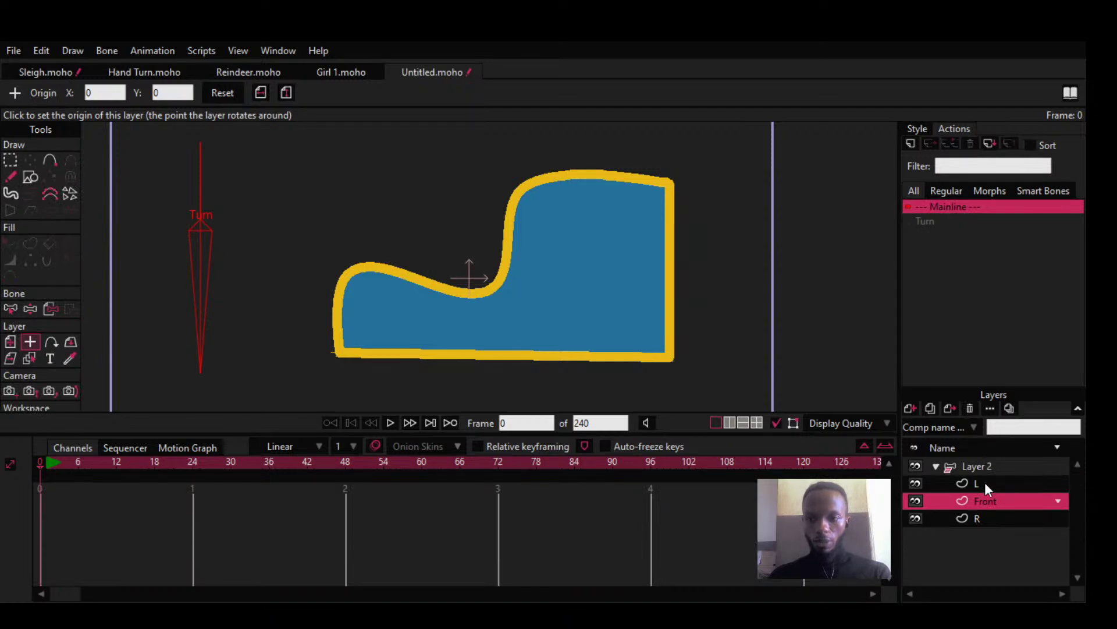
Step: Rename Layer 2 as Sleigh and draw a tall rectangle over the sleigh's raised back on the Front layer
{"action": "left_click", "coordinate": [973, 467]}
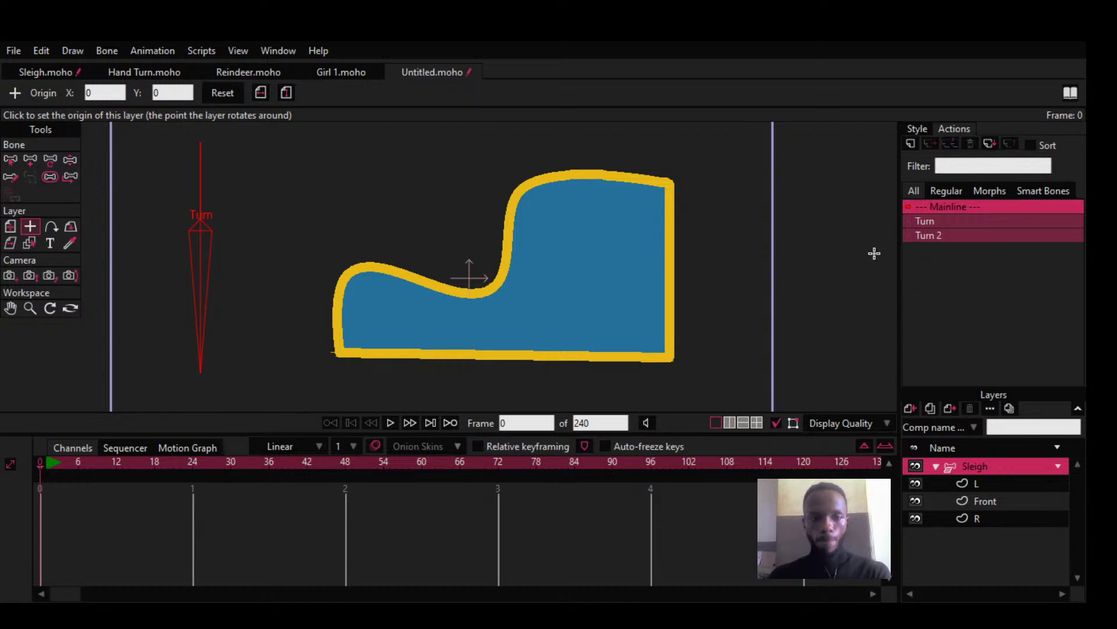
{"action": "left_click", "coordinate": [976, 499]}
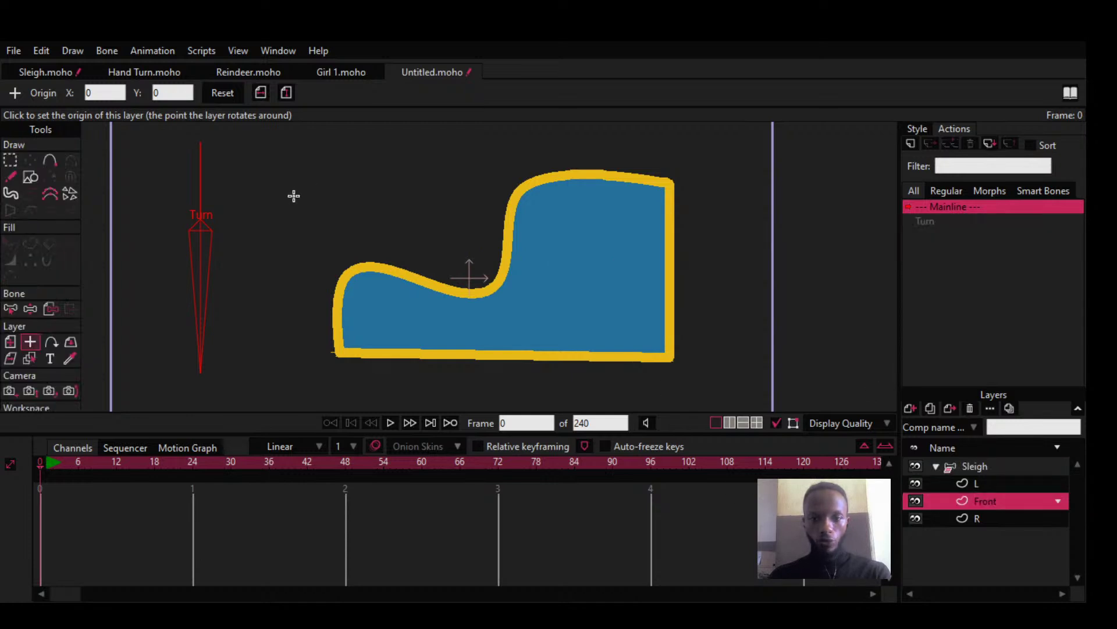
{"action": "left_click", "coordinate": [30, 176]}
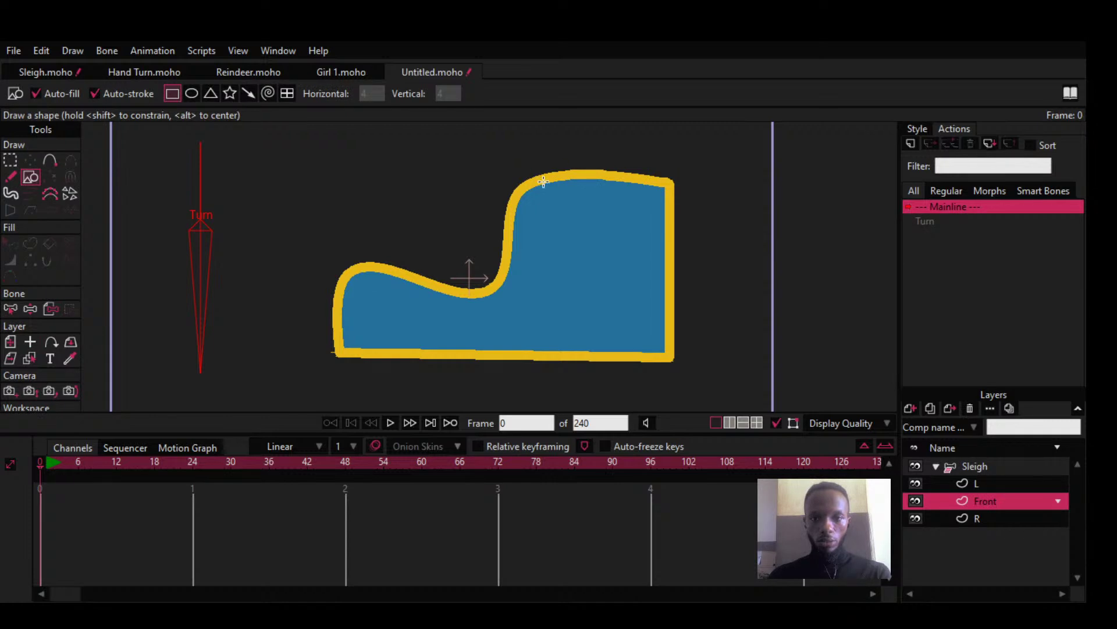
{"action": "left_click_drag", "start_coordinate": [536, 182], "coordinate": [626, 349]}
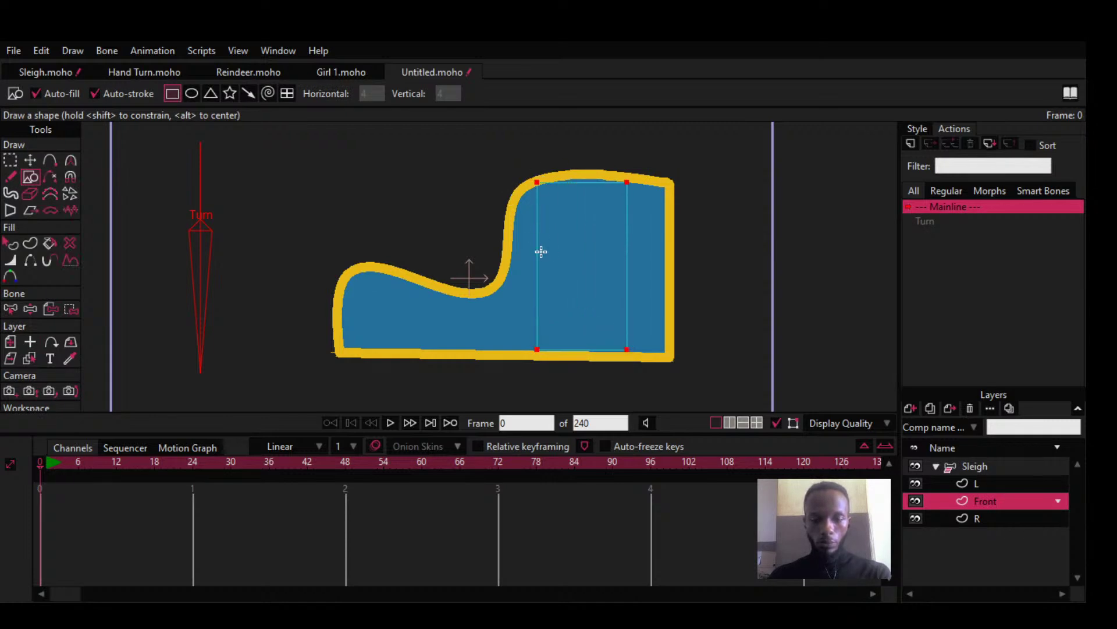
Step: Add points to the Front rectangle and reshape it to follow the sleigh's low nose, seat curve and lower part of the back
{"action": "key", "text": "a"}
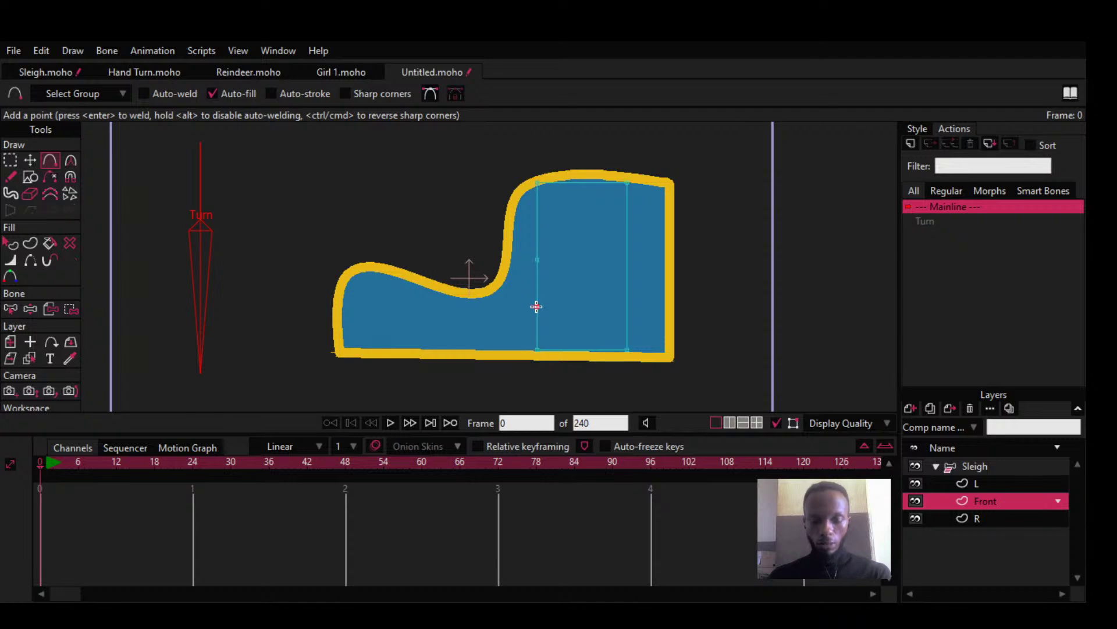
{"action": "key", "text": "t"}
{"action": "left_click_drag", "start_coordinate": [537, 349], "coordinate": [338, 353]}
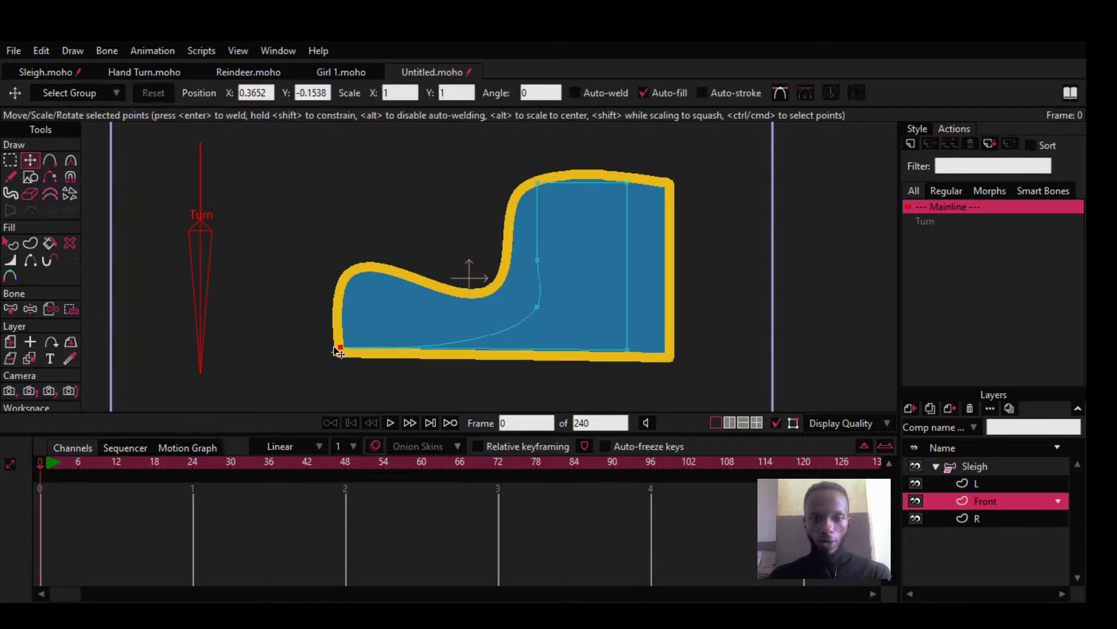
{"action": "left_click_drag", "start_coordinate": [627, 350], "coordinate": [669, 357]}
{"action": "left_click_drag", "start_coordinate": [539, 309], "coordinate": [412, 317]}
{"action": "left_click_drag", "start_coordinate": [412, 317], "coordinate": [349, 278]}
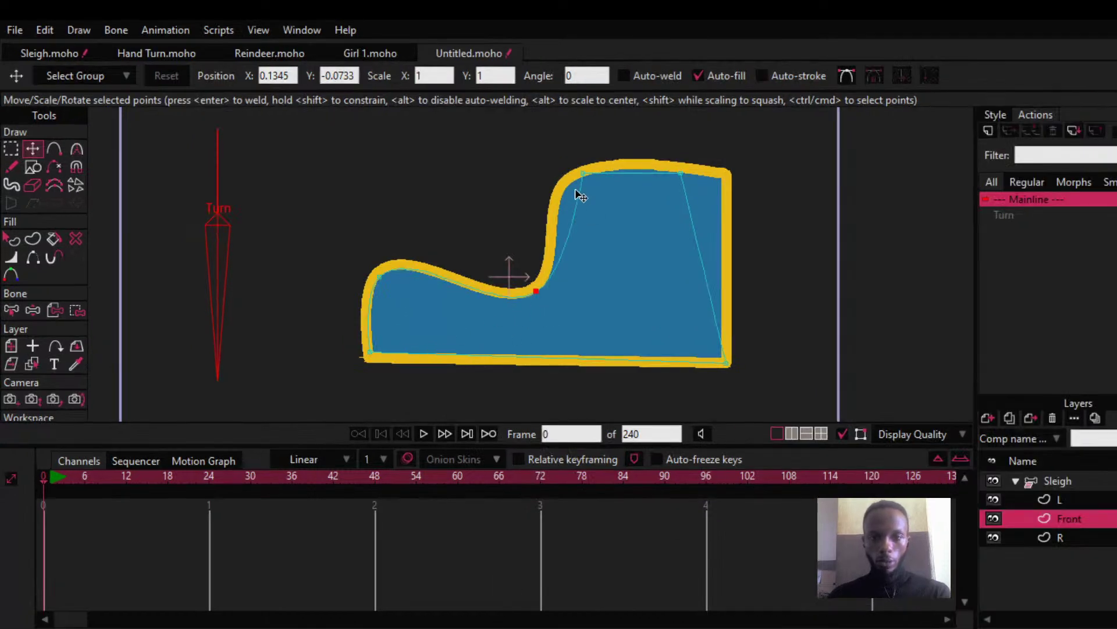
{"action": "left_click_drag", "start_coordinate": [682, 176], "coordinate": [623, 169]}
{"action": "left_click_drag", "start_coordinate": [727, 364], "coordinate": [585, 349]}
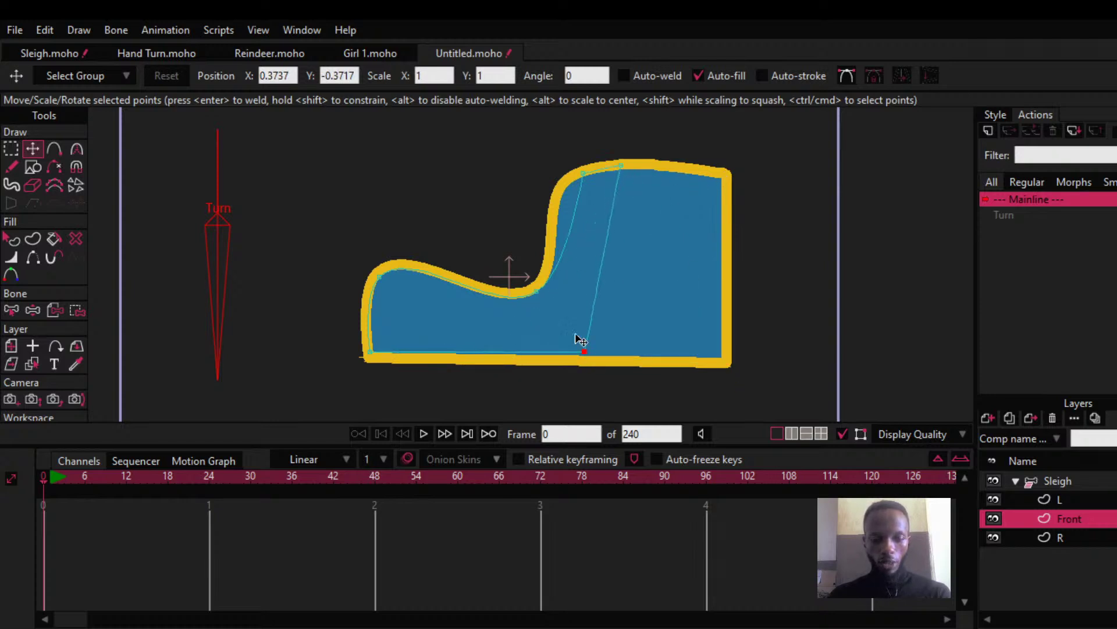
Step: Hide the L layer, fill the Front shape with green, and show L again
{"action": "key", "text": "q"}
{"action": "left_click", "coordinate": [993, 498]}
{"action": "left_click", "coordinate": [563, 304]}
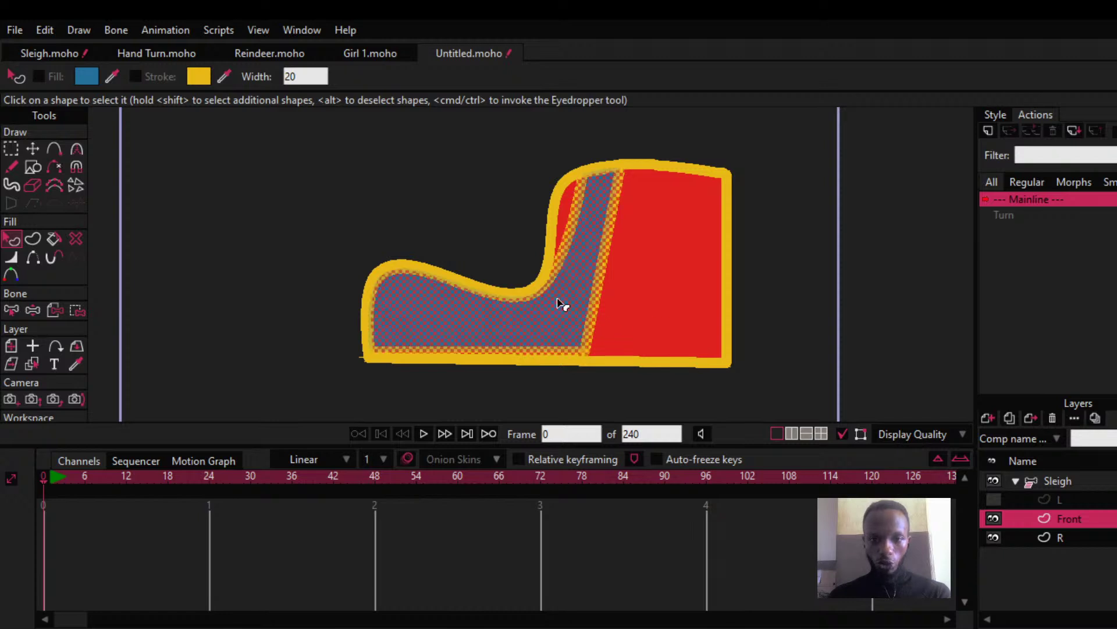
{"action": "left_click", "coordinate": [1000, 115]}
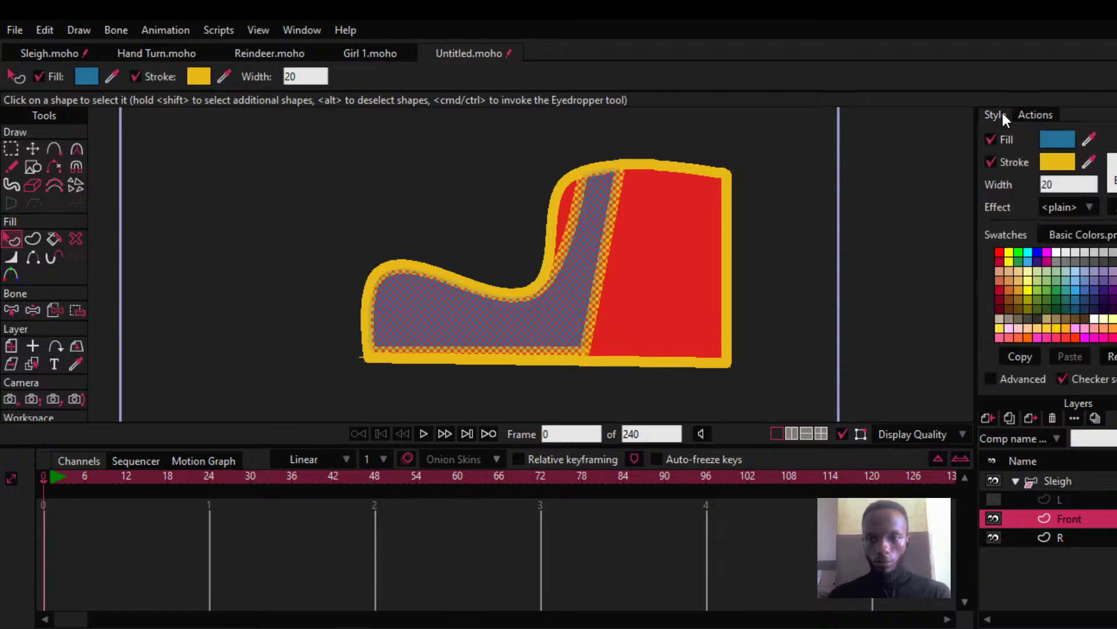
{"action": "left_click", "coordinate": [1056, 287]}
{"action": "left_click", "coordinate": [854, 251]}
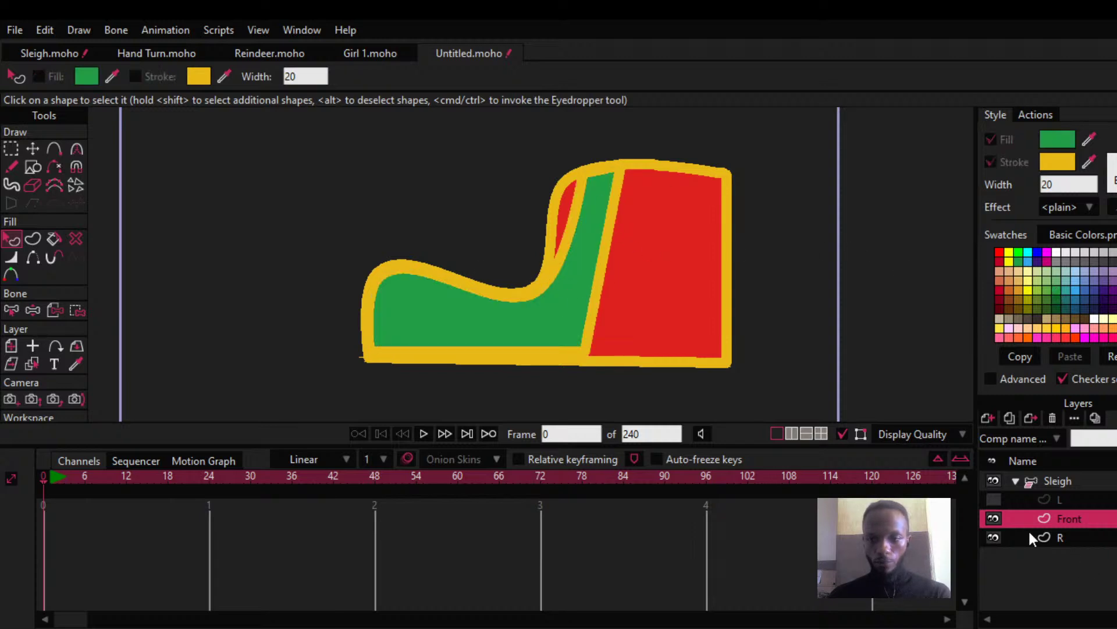
{"action": "left_click", "coordinate": [993, 499]}
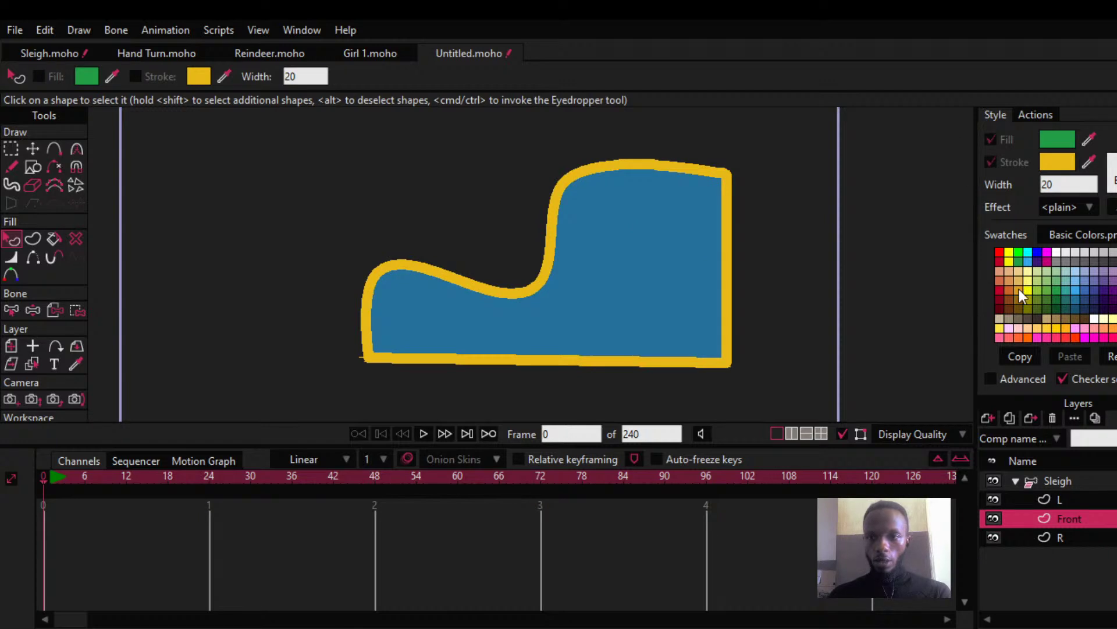
Step: At frame 47 of the Turn action, move the Front shape's points to form an upright rectangular panel between the two squashed sides
{"action": "left_click", "coordinate": [1035, 115]}
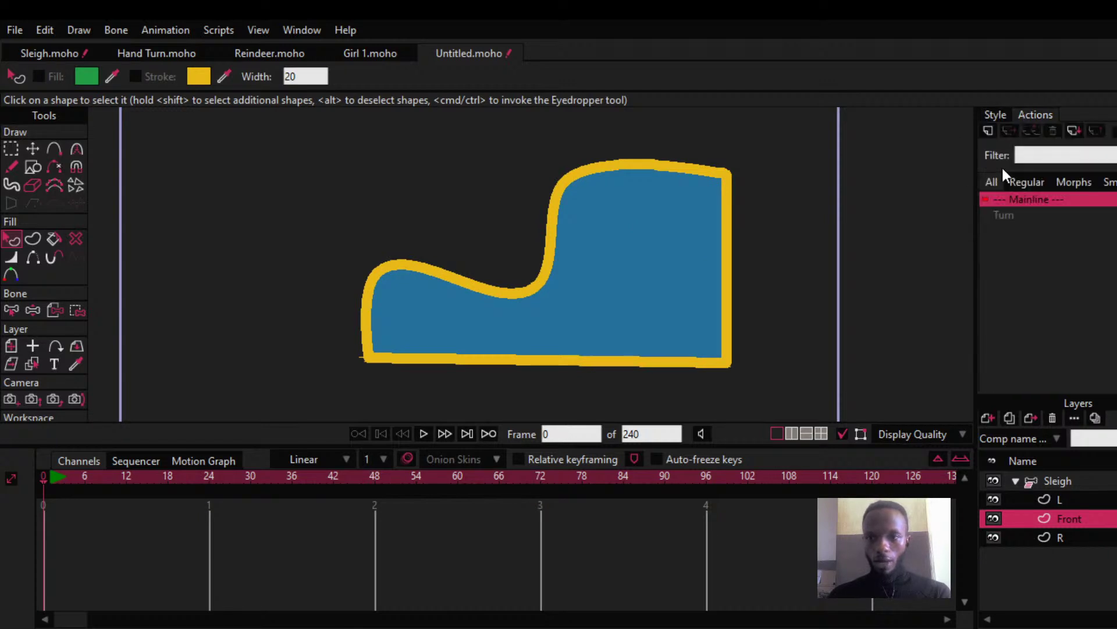
{"action": "left_click", "coordinate": [1006, 215]}
{"action": "left_click_drag", "start_coordinate": [137, 473], "coordinate": [376, 490]}
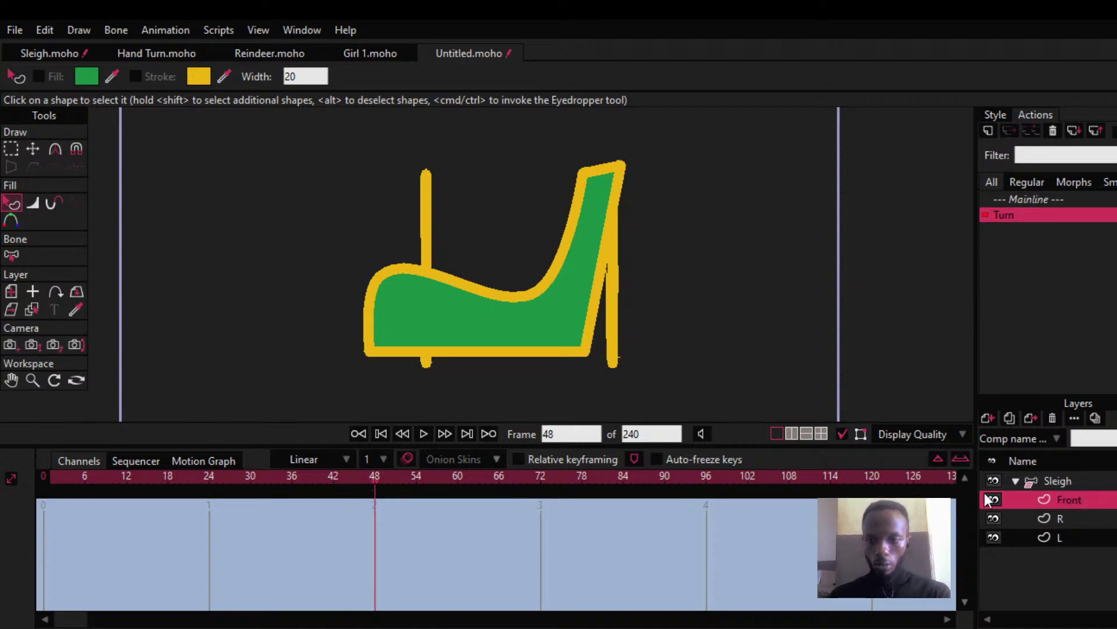
{"action": "key", "text": "ctrl+Left"}
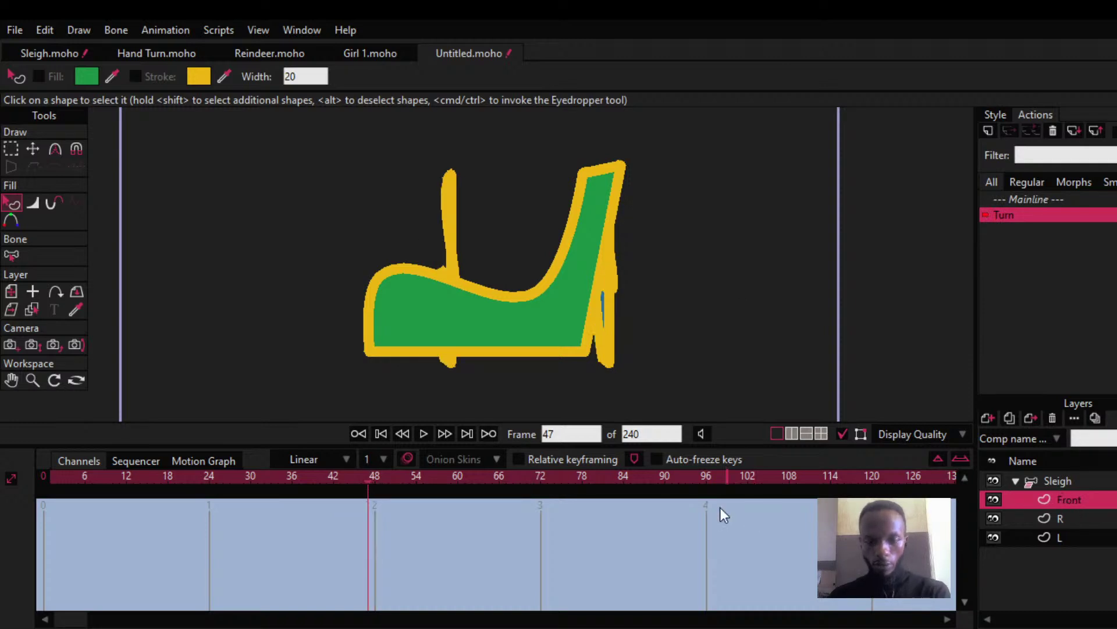
{"action": "key", "text": "t"}
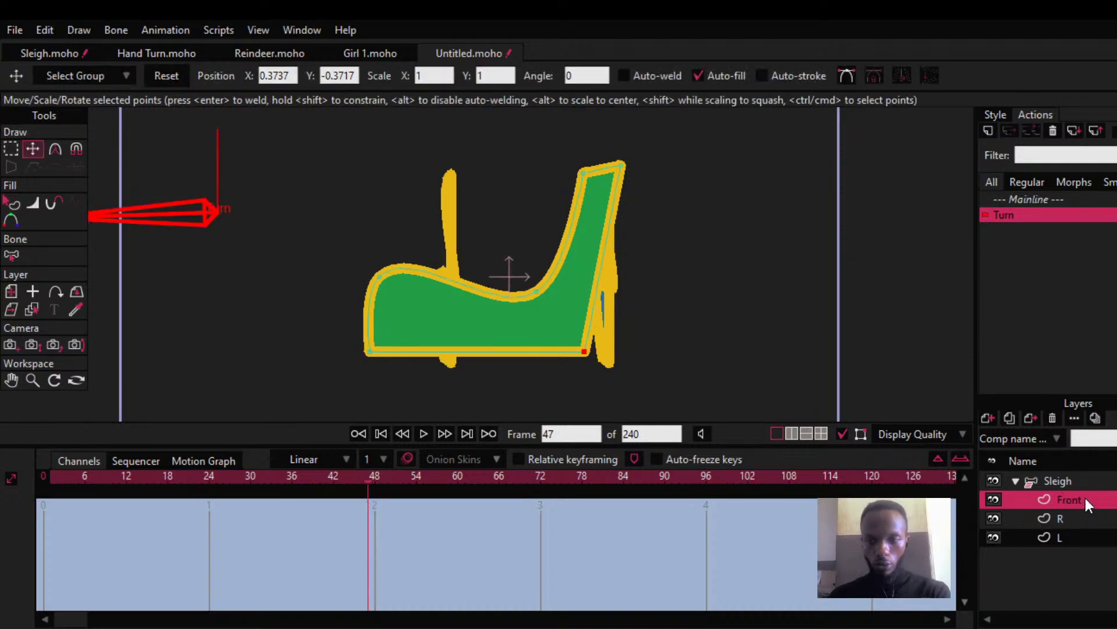
{"action": "left_click_drag", "start_coordinate": [578, 177], "coordinate": [448, 176]}
{"action": "mouse_move", "coordinate": [615, 168]}
{"action": "left_mouse_down"}
{"action": "mouse_move", "coordinate": [592, 220]}
{"action": "mouse_move", "coordinate": [606, 185]}
{"action": "left_mouse_up"}
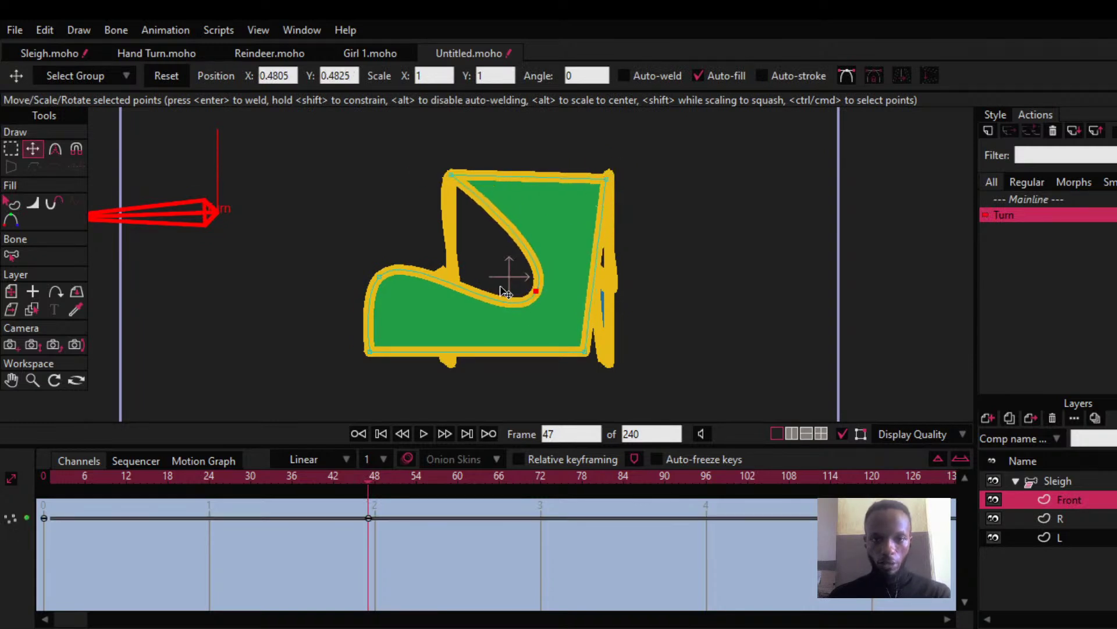
{"action": "left_click_drag", "start_coordinate": [536, 292], "coordinate": [463, 269]}
{"action": "left_click_drag", "start_coordinate": [584, 351], "coordinate": [613, 360]}
{"action": "left_click_drag", "start_coordinate": [369, 350], "coordinate": [396, 354]}
{"action": "left_click_drag", "start_coordinate": [396, 280], "coordinate": [440, 308]}
{"action": "mouse_move", "coordinate": [473, 249]}
{"action": "left_mouse_down"}
{"action": "mouse_move", "coordinate": [451, 246]}
{"action": "mouse_move", "coordinate": [464, 250]}
{"action": "left_mouse_up"}
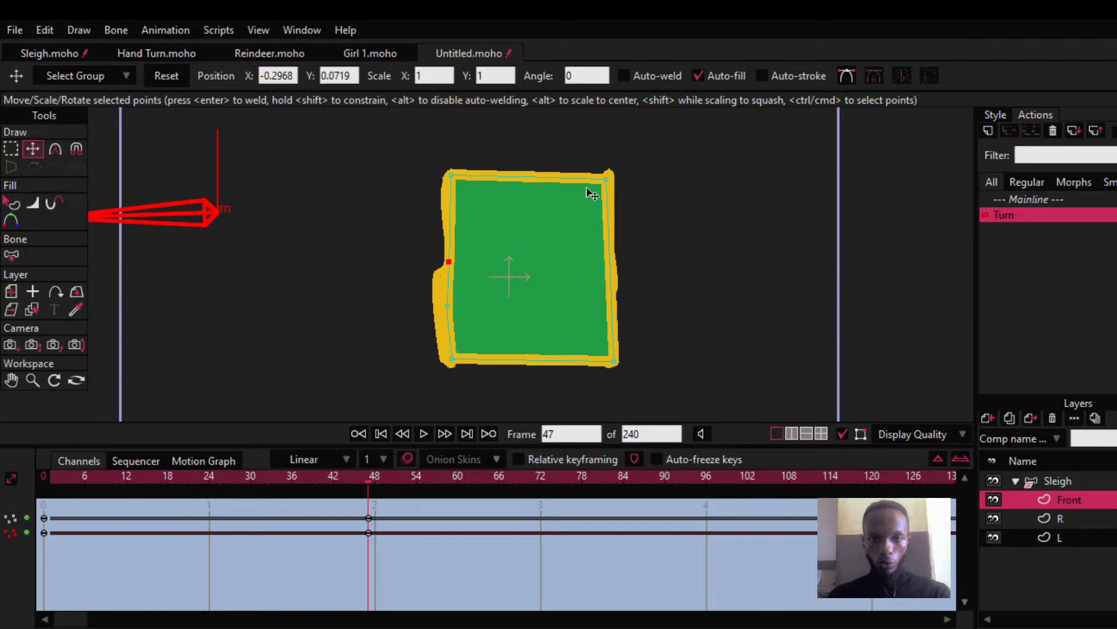
Step: Fine-tune the Front panel's corner and edge points at frame 47, and scrub the Turn action to check the transition
{"action": "left_click", "coordinate": [608, 175]}
{"action": "left_click", "coordinate": [449, 304]}
{"action": "left_click_drag", "start_coordinate": [451, 369], "coordinate": [451, 372]}
{"action": "left_click_drag", "start_coordinate": [599, 366], "coordinate": [591, 366]}
{"action": "mouse_move", "coordinate": [371, 489]}
{"action": "left_mouse_down"}
{"action": "mouse_move", "coordinate": [36, 477]}
{"action": "mouse_move", "coordinate": [64, 479]}
{"action": "left_mouse_up"}
{"action": "mouse_move", "coordinate": [168, 486]}
{"action": "left_mouse_down"}
{"action": "mouse_move", "coordinate": [367, 499]}
{"action": "mouse_move", "coordinate": [158, 500]}
{"action": "mouse_move", "coordinate": [134, 512]}
{"action": "mouse_move", "coordinate": [365, 532]}
{"action": "left_mouse_up"}
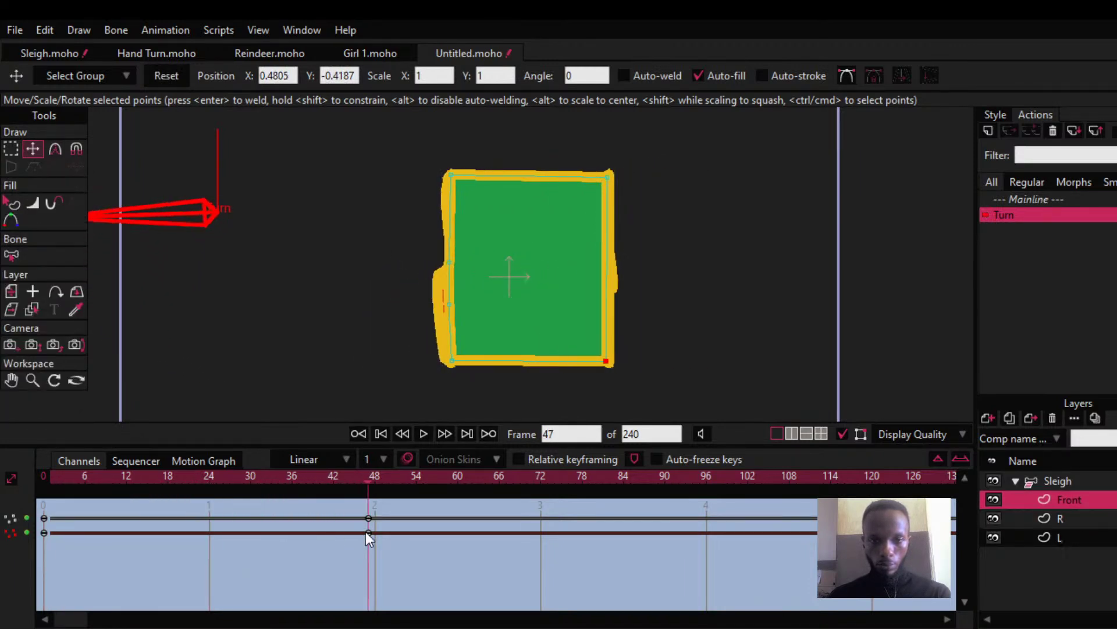
Step: At frame 48 of the Turn action, place Front between R and L in the layer order, and scrub back to frame 0
{"action": "left_click", "coordinate": [388, 474]}
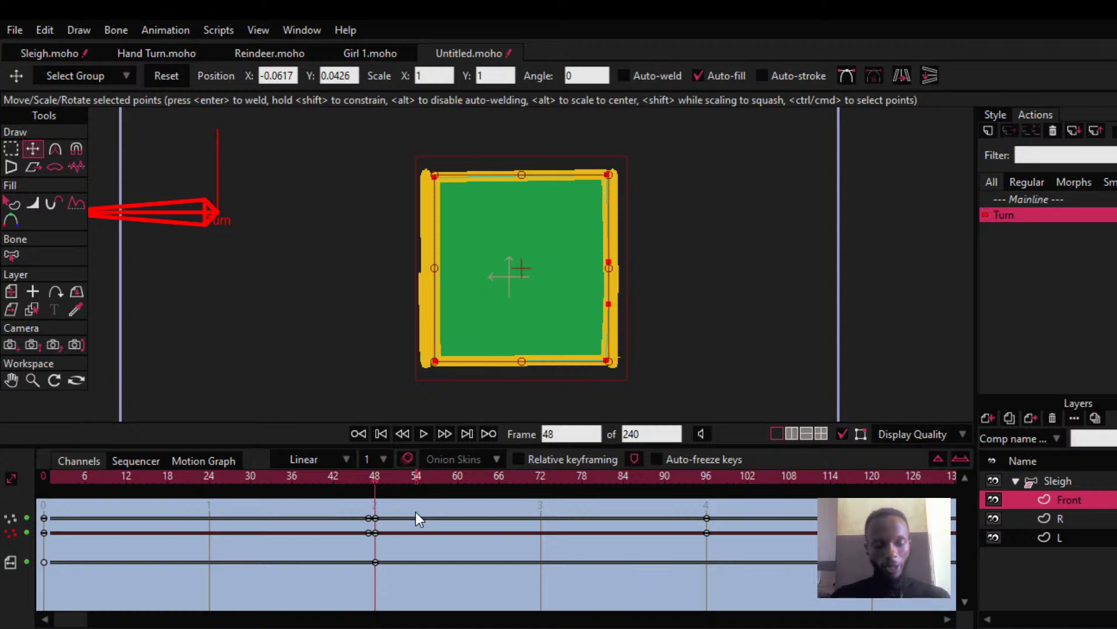
{"action": "left_click_drag", "start_coordinate": [389, 476], "coordinate": [379, 570]}
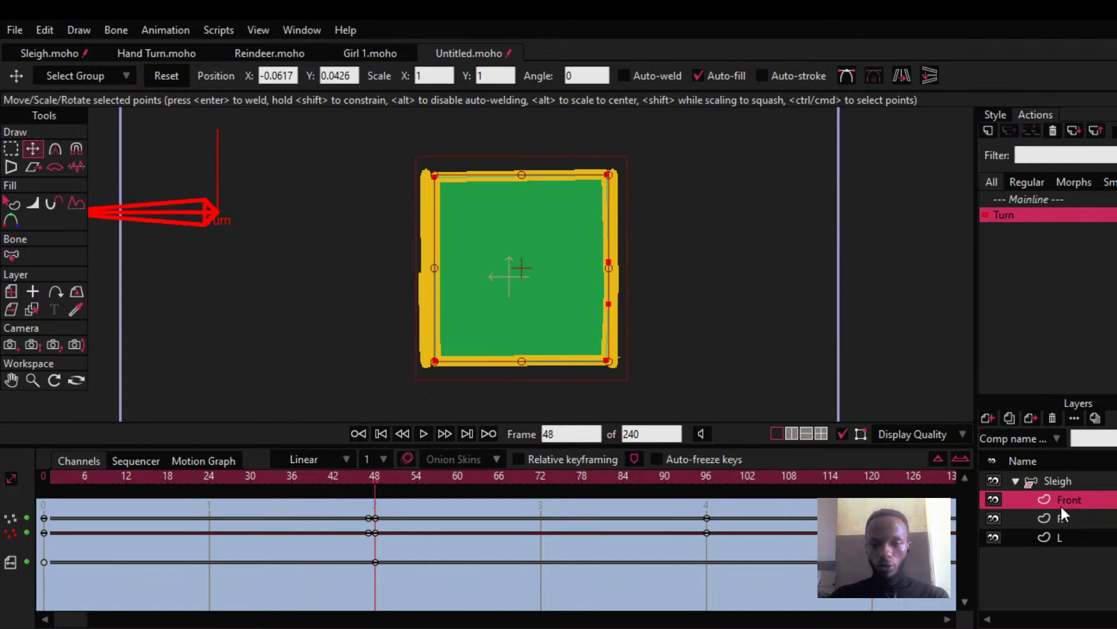
{"action": "left_click_drag", "start_coordinate": [1066, 501], "coordinate": [1065, 538]}
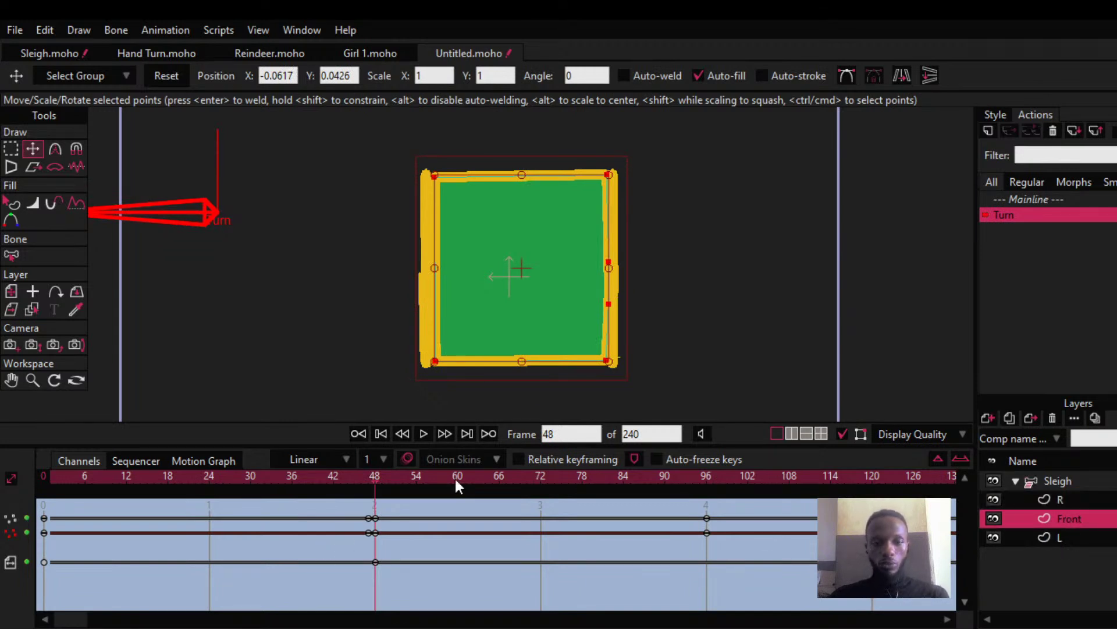
{"action": "left_click_drag", "start_coordinate": [391, 471], "coordinate": [12, 530]}
{"action": "left_click_drag", "start_coordinate": [86, 480], "coordinate": [2, 474]}
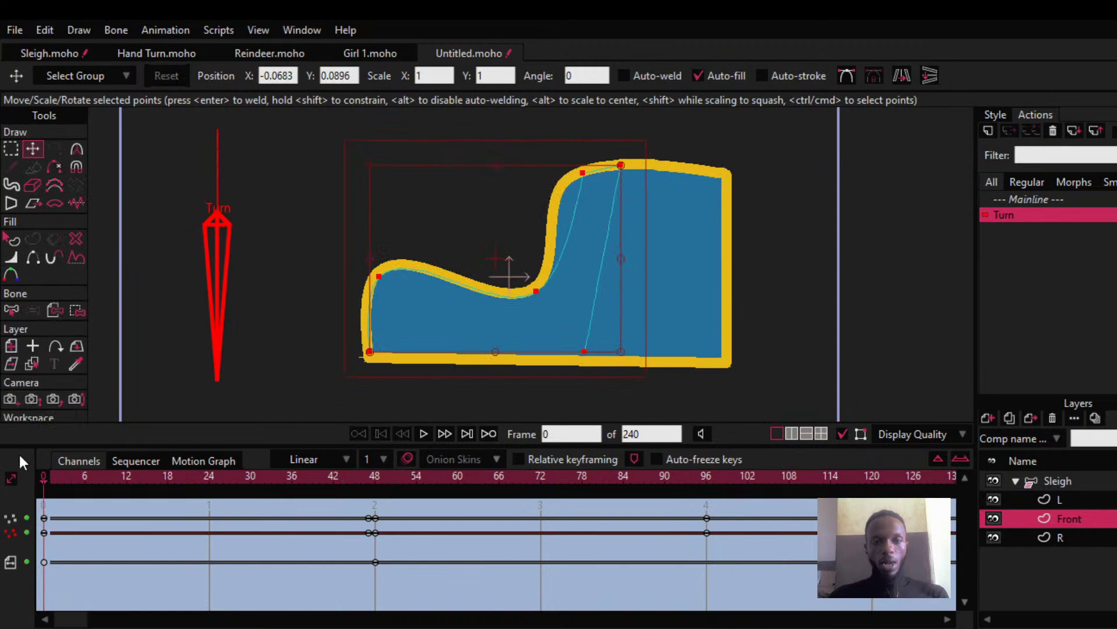
Step: Activate the Turn 2 action from the Sleigh layer and squash all of L's points into a thin vertical strip at frame 47
{"action": "left_click", "coordinate": [1051, 478]}
{"action": "double_click", "coordinate": [1000, 231]}
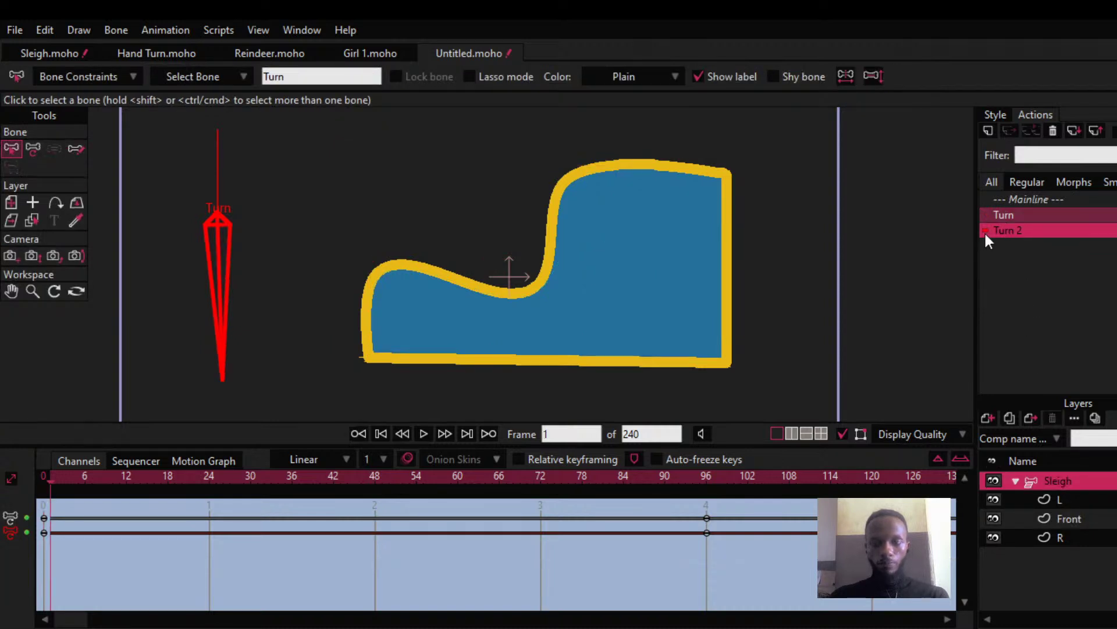
{"action": "left_click", "coordinate": [1061, 501]}
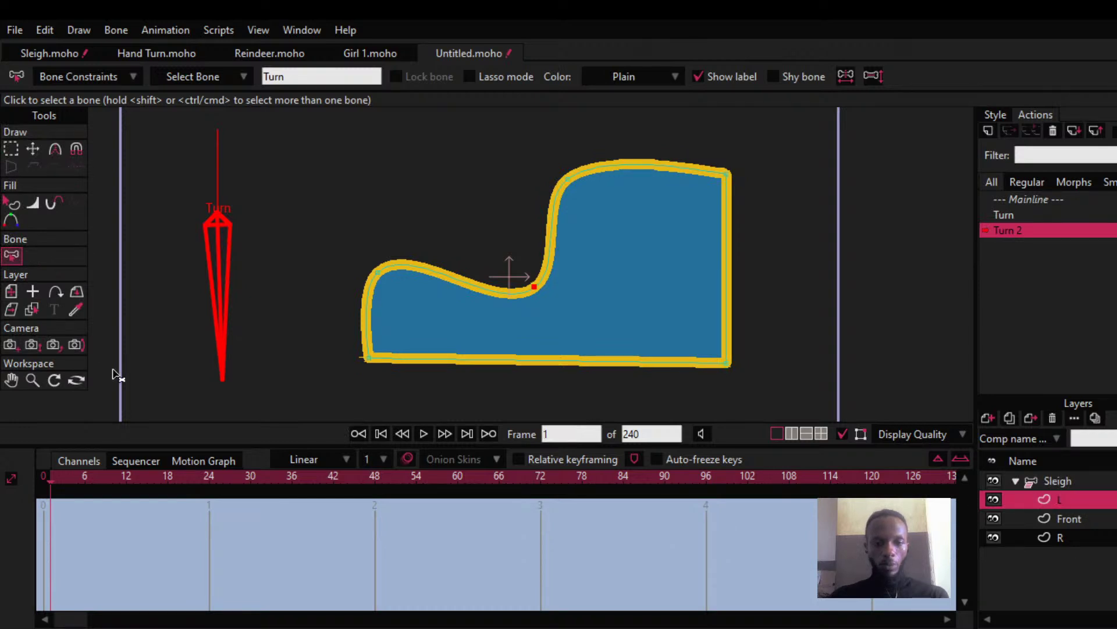
{"action": "left_click_drag", "start_coordinate": [110, 478], "coordinate": [370, 482]}
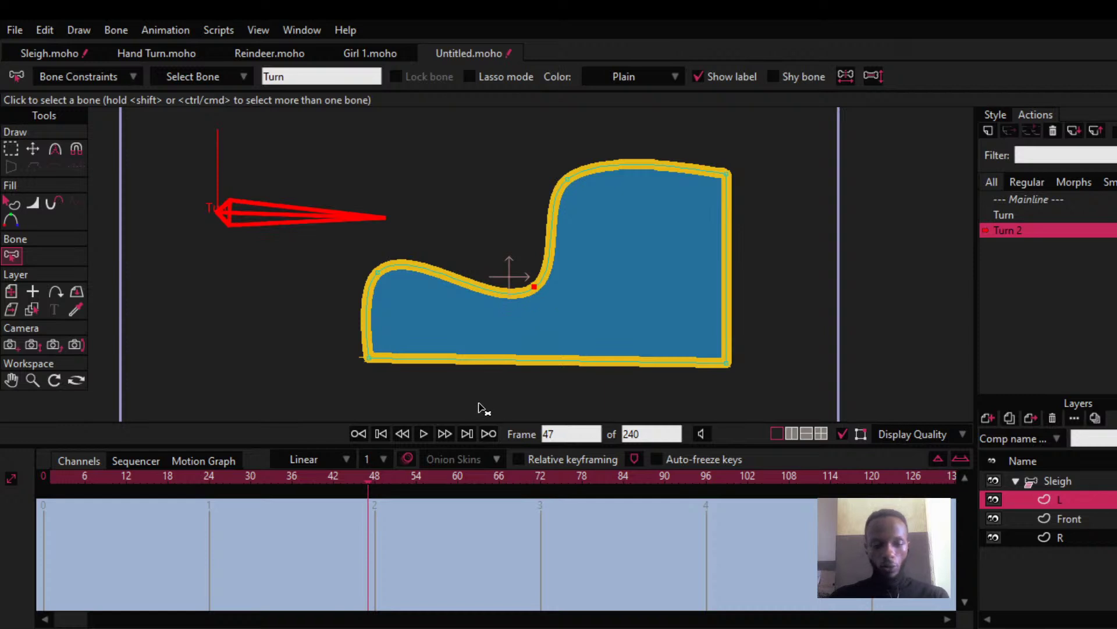
{"action": "left_click", "coordinate": [32, 149]}
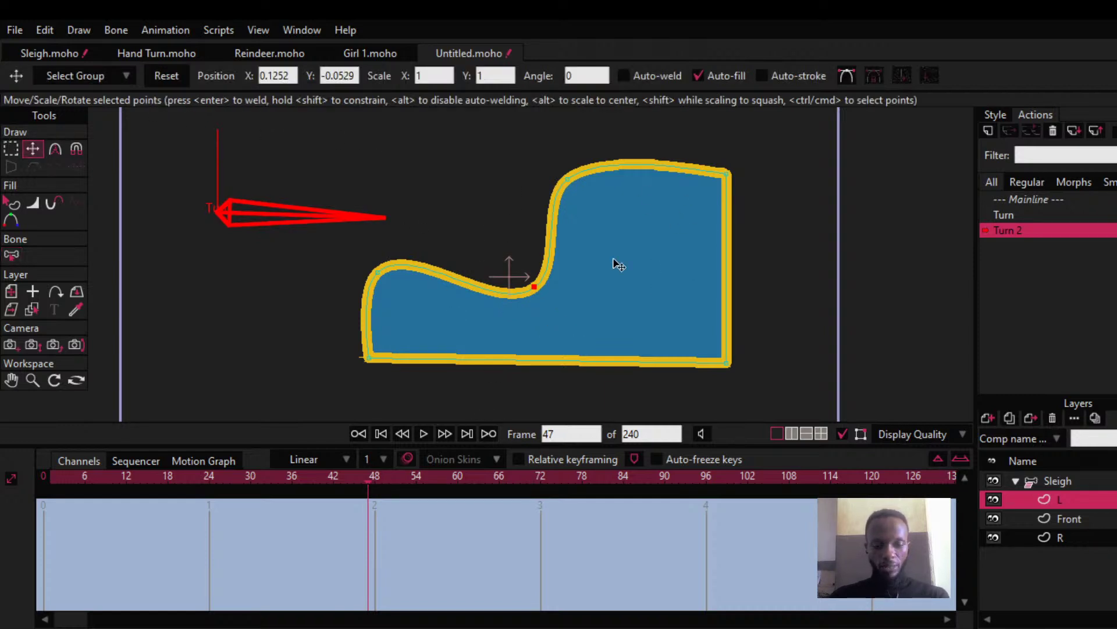
{"action": "key", "text": "ctrl+a"}
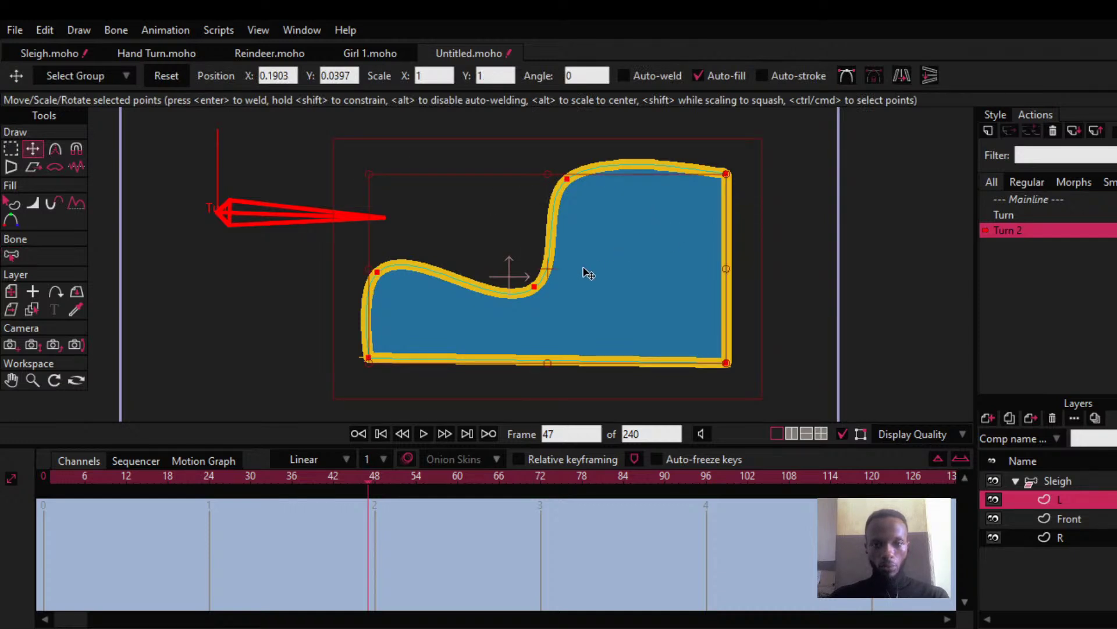
{"action": "left_click_drag", "start_coordinate": [727, 270], "coordinate": [370, 268]}
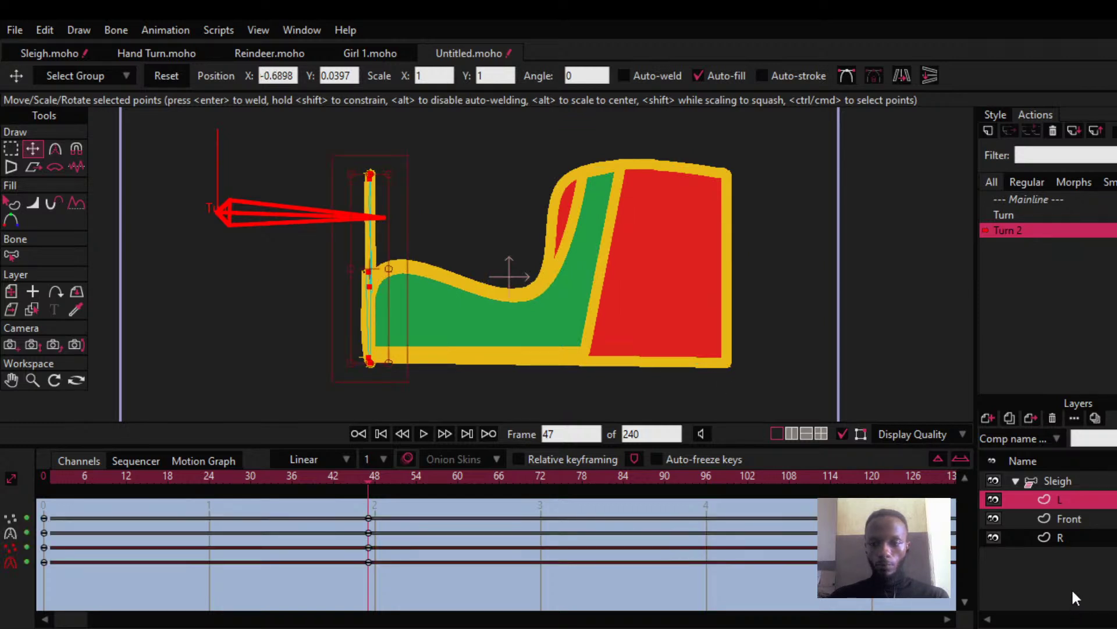
Step: At frame 47 of Turn 2, squash R into a thin strip near the sleigh's back and move the L strip inward from the nose
{"action": "left_click", "coordinate": [1061, 537]}
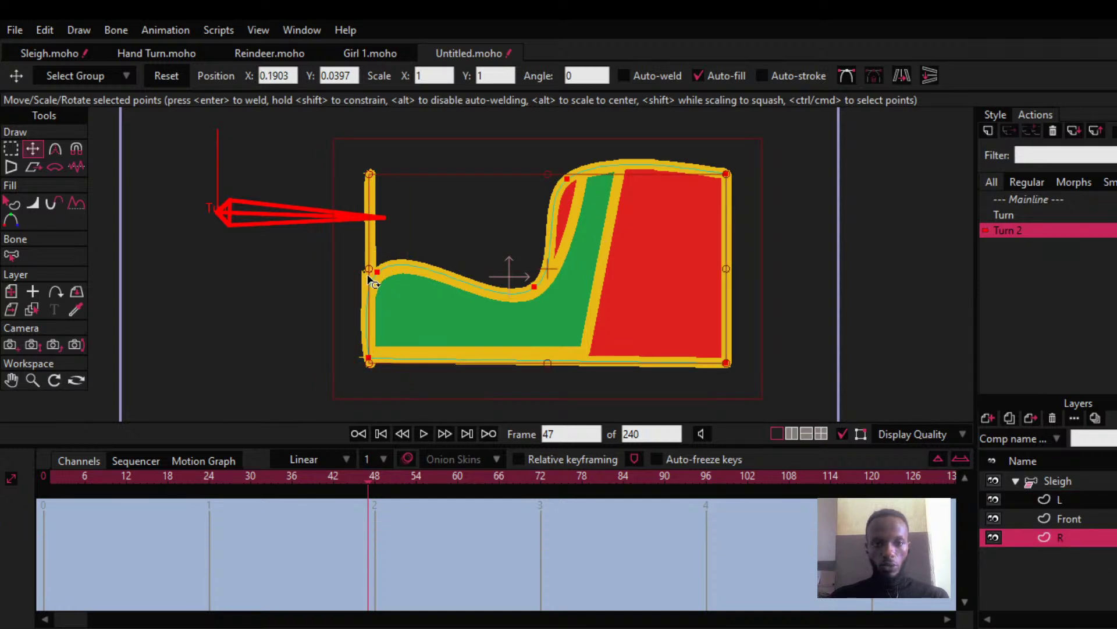
{"action": "left_click_drag", "start_coordinate": [372, 269], "coordinate": [593, 306]}
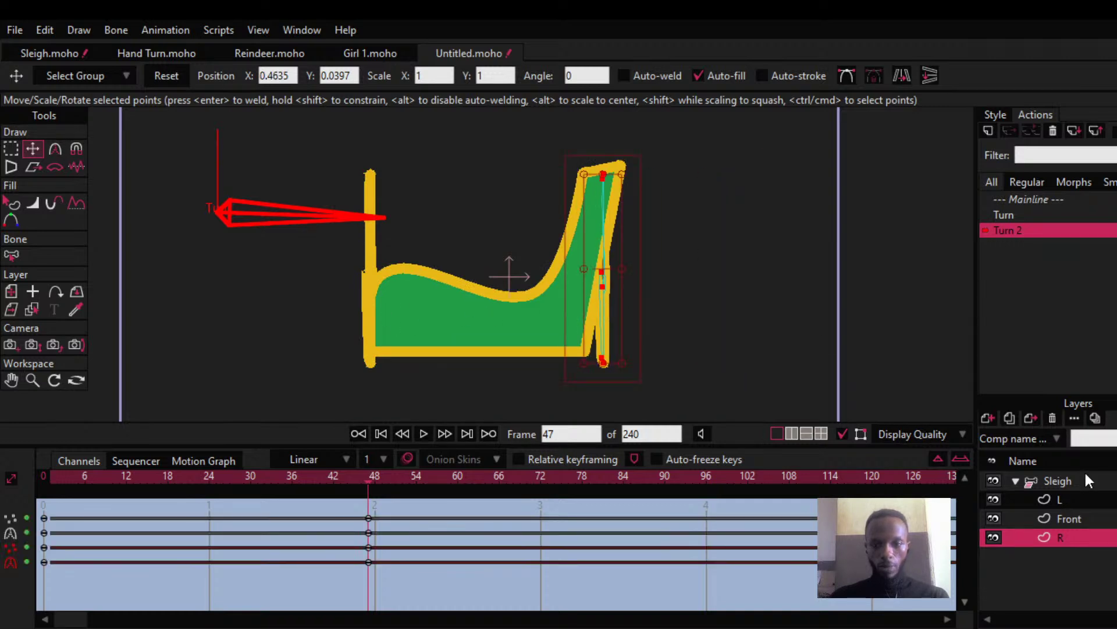
{"action": "left_click", "coordinate": [1063, 499]}
{"action": "left_click_drag", "start_coordinate": [374, 296], "coordinate": [436, 320]}
Step: At frame 48 of Turn 2, key the points of the squashed L side and flip the R layer horizontally
{"action": "left_click_drag", "start_coordinate": [337, 486], "coordinate": [378, 489]}
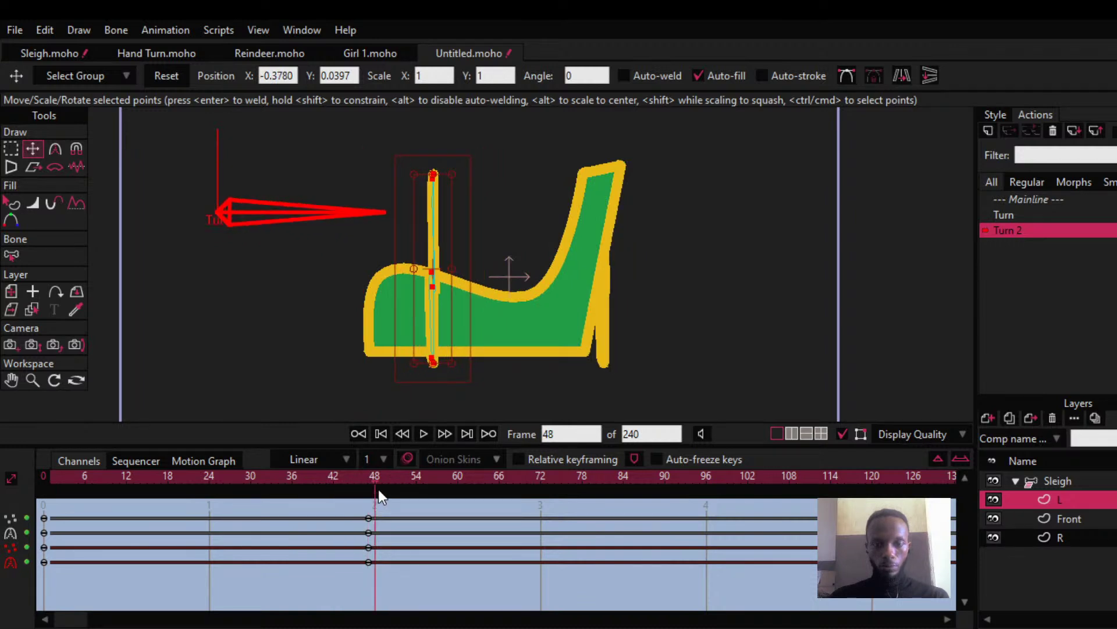
{"action": "left_click", "coordinate": [439, 296]}
{"action": "left_click", "coordinate": [1064, 534]}
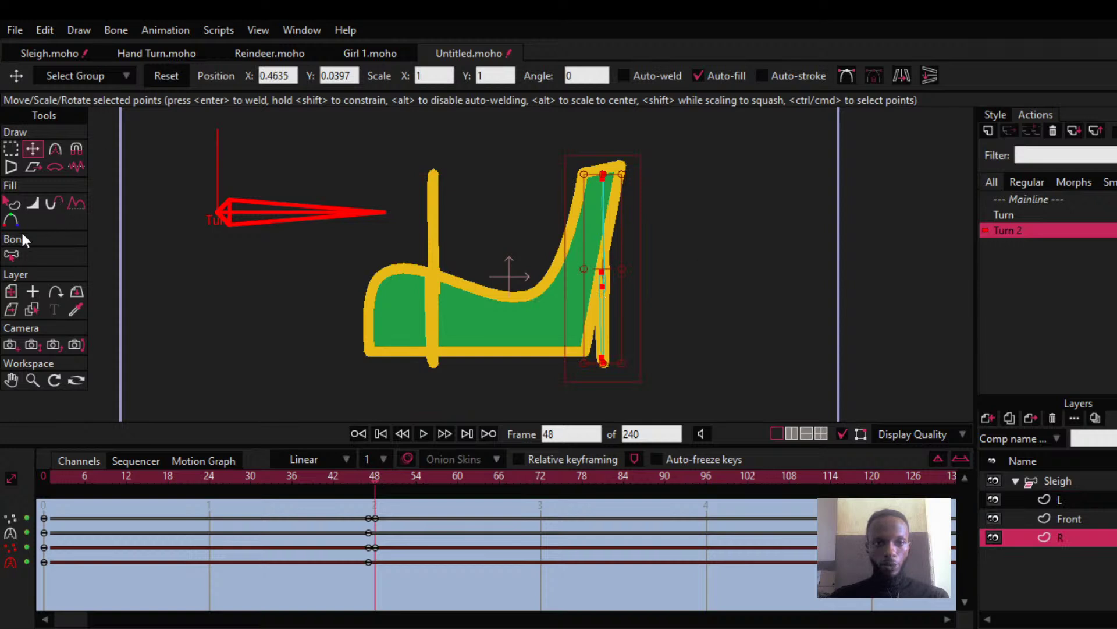
{"action": "left_click", "coordinate": [11, 292]}
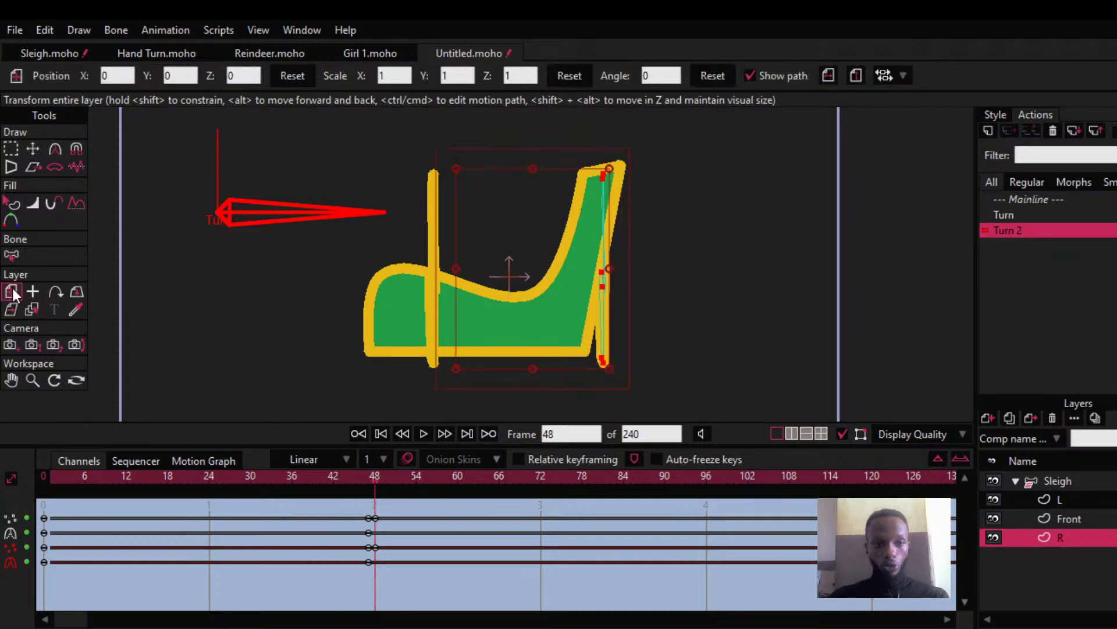
{"action": "left_click", "coordinate": [826, 72]}
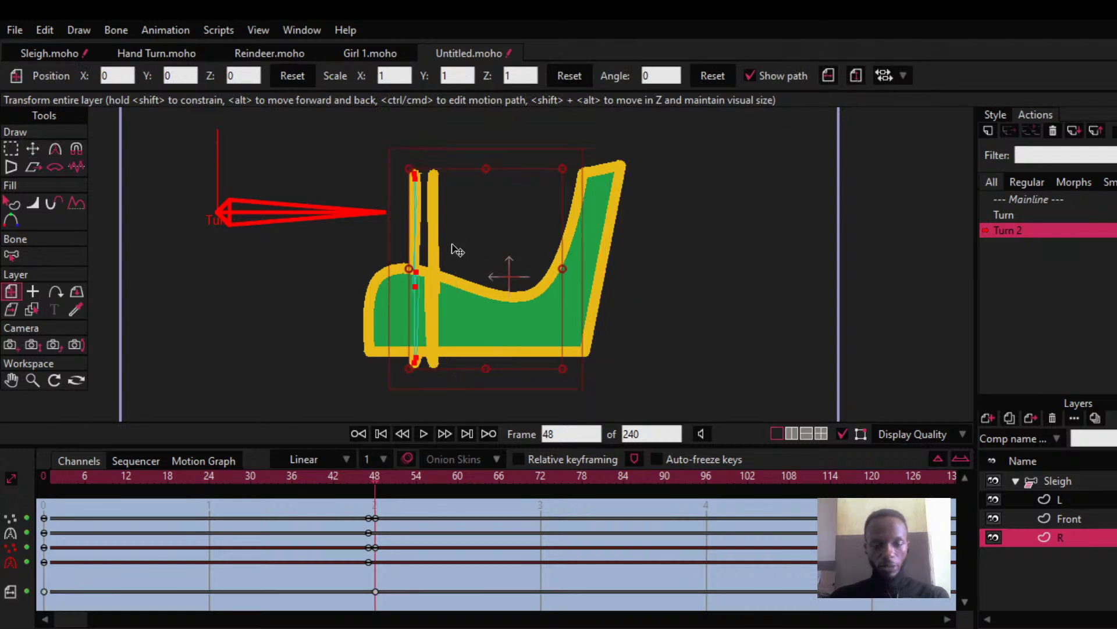
Step: At frame 48 of Turn 2, move the points of the R strip to the sleigh's back edge
{"action": "key", "text": "t"}
{"action": "left_click_drag", "start_coordinate": [413, 283], "coordinate": [594, 283]}
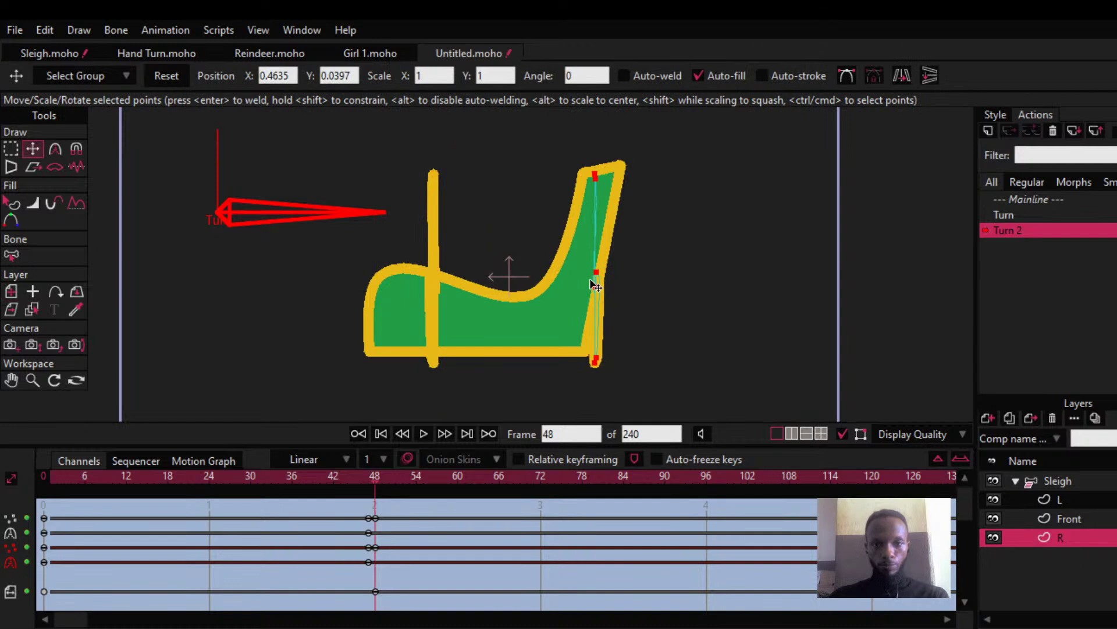
Step: At frame 48, flip the L layer horizontally and move it so its strip stands near the sleigh's nose
{"action": "left_click", "coordinate": [1060, 499]}
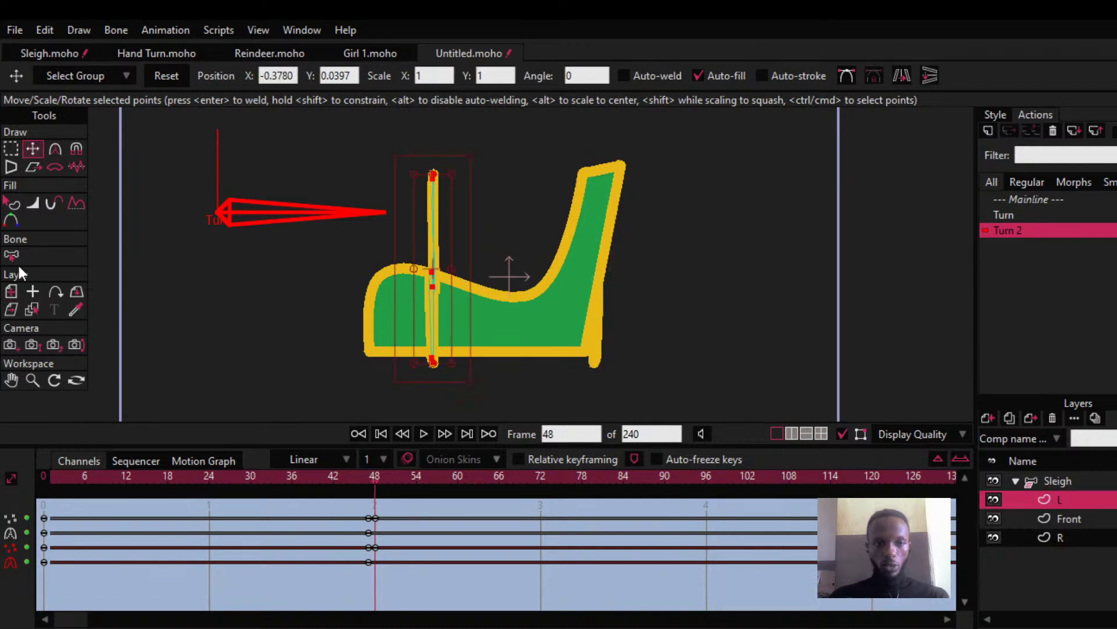
{"action": "left_click", "coordinate": [8, 293]}
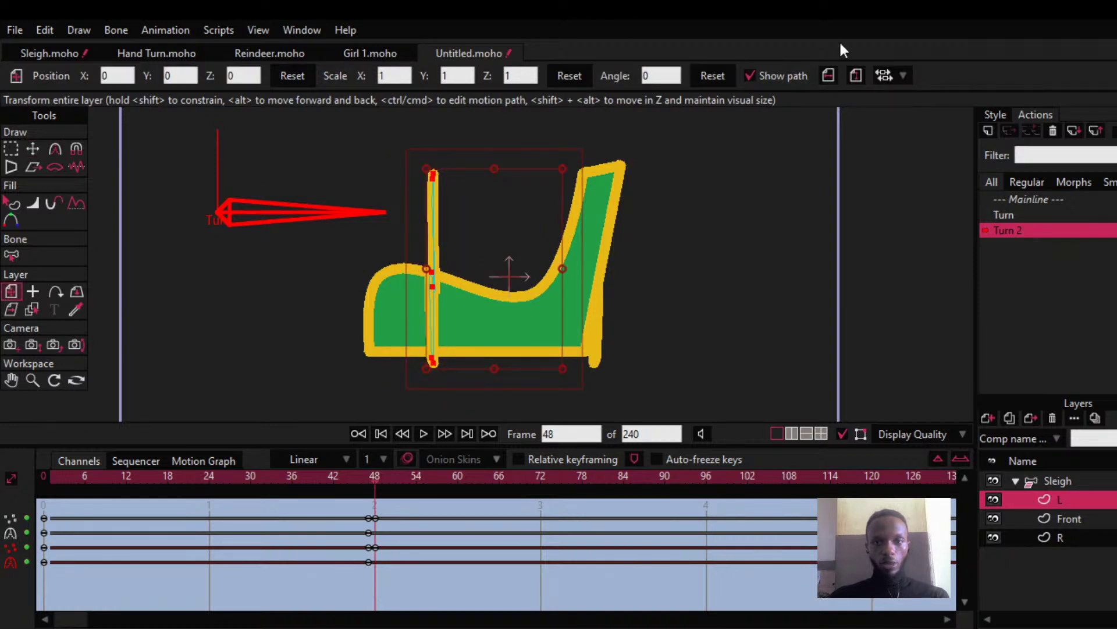
{"action": "left_click", "coordinate": [825, 75]}
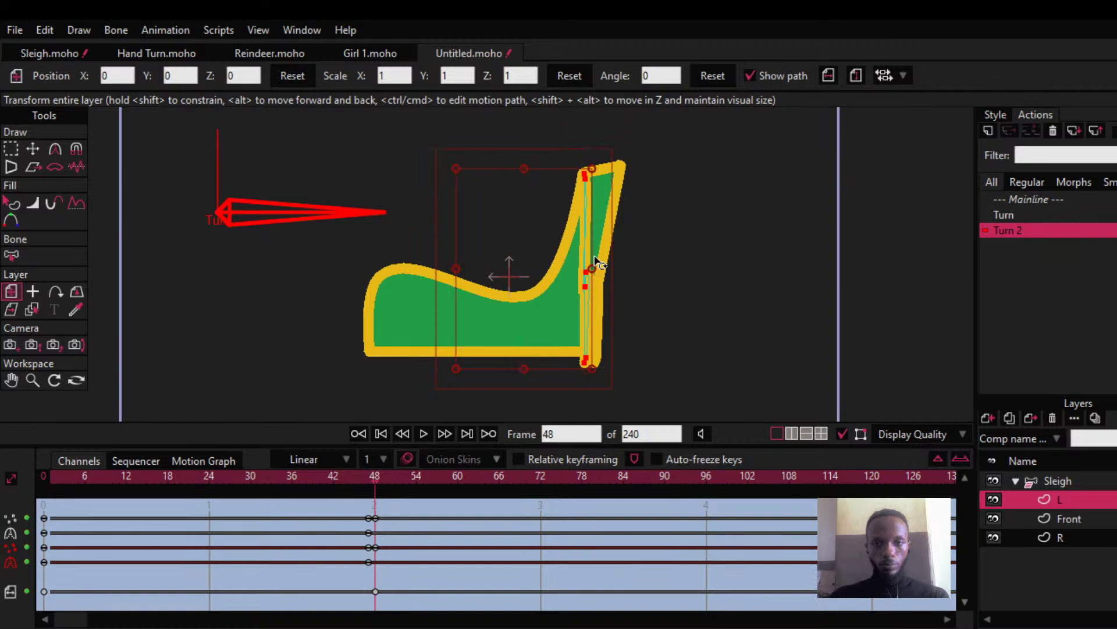
{"action": "left_click_drag", "start_coordinate": [583, 299], "coordinate": [414, 303]}
Step: At frame 47, move the L layer so its strip lines up with its frame 48 position, comparing the two frames
{"action": "left_click", "coordinate": [403, 433]}
{"action": "key", "text": "ctrl+Right"}
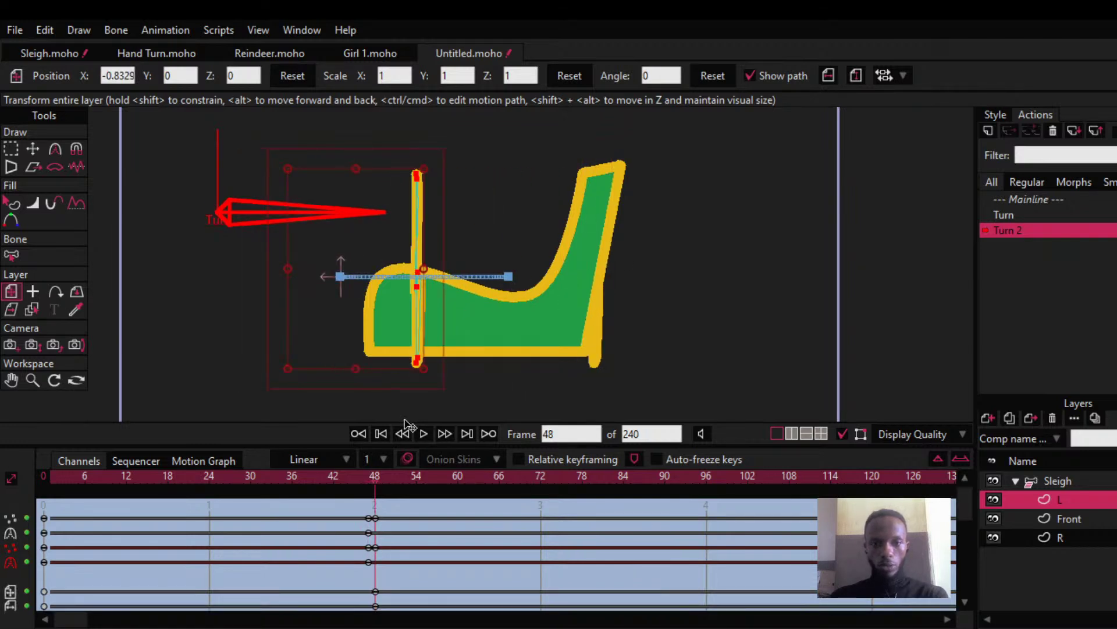
{"action": "left_click", "coordinate": [403, 432]}
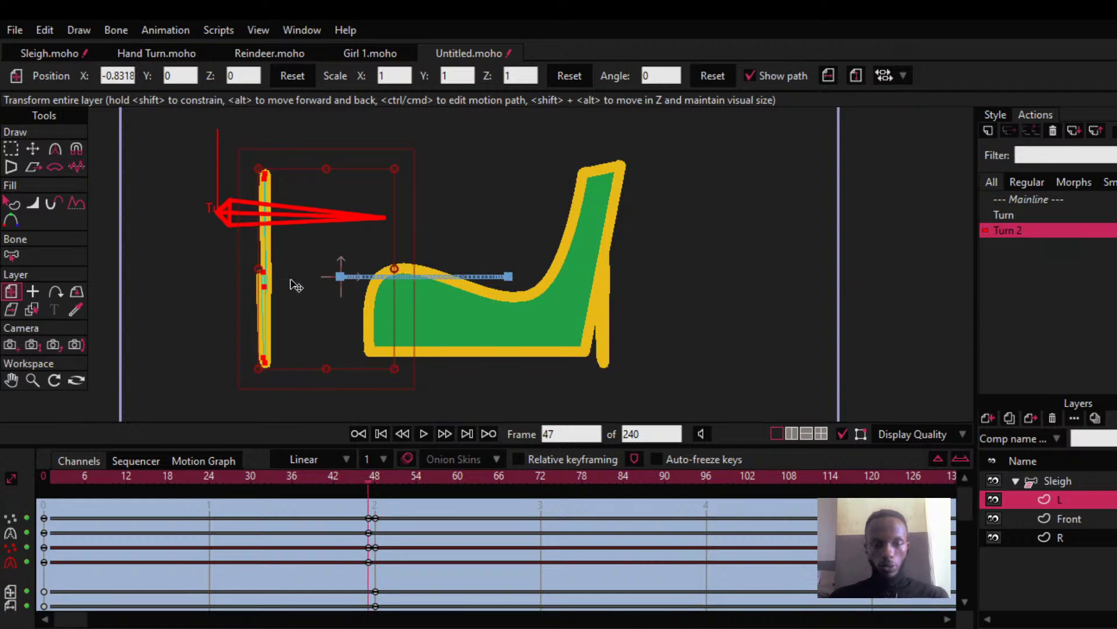
{"action": "left_click_drag", "start_coordinate": [262, 279], "coordinate": [414, 299]}
{"action": "key", "text": "ctrl+Right"}
{"action": "key", "text": "ctrl+Left"}
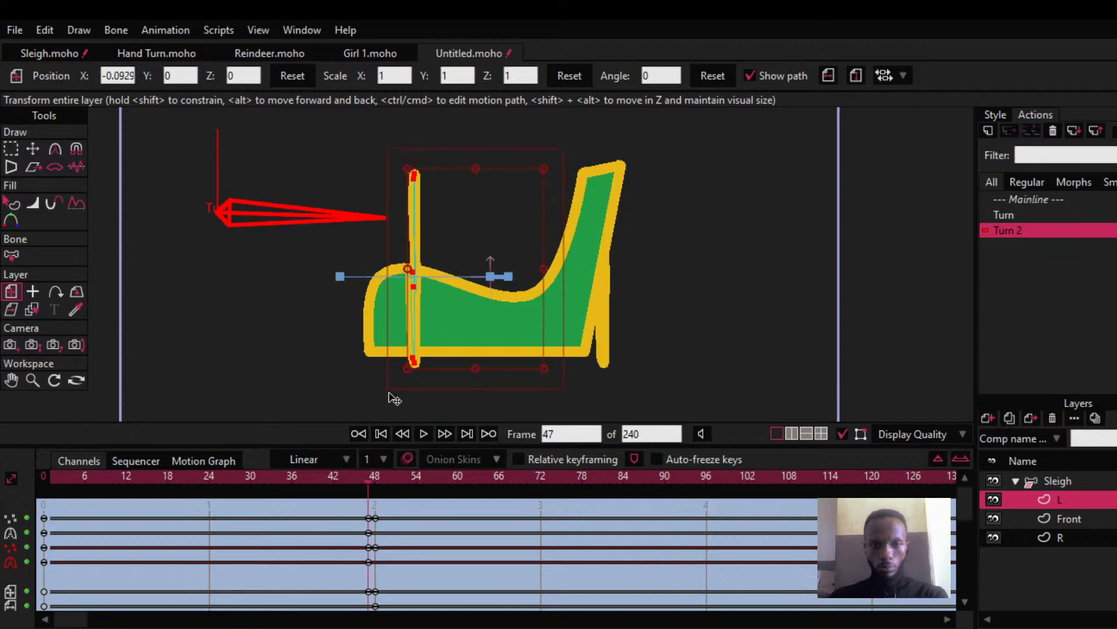
{"action": "key", "text": "ctrl+Right"}
{"action": "key", "text": "Left"}
{"action": "key", "text": "Right"}
{"action": "key", "text": "Left"}
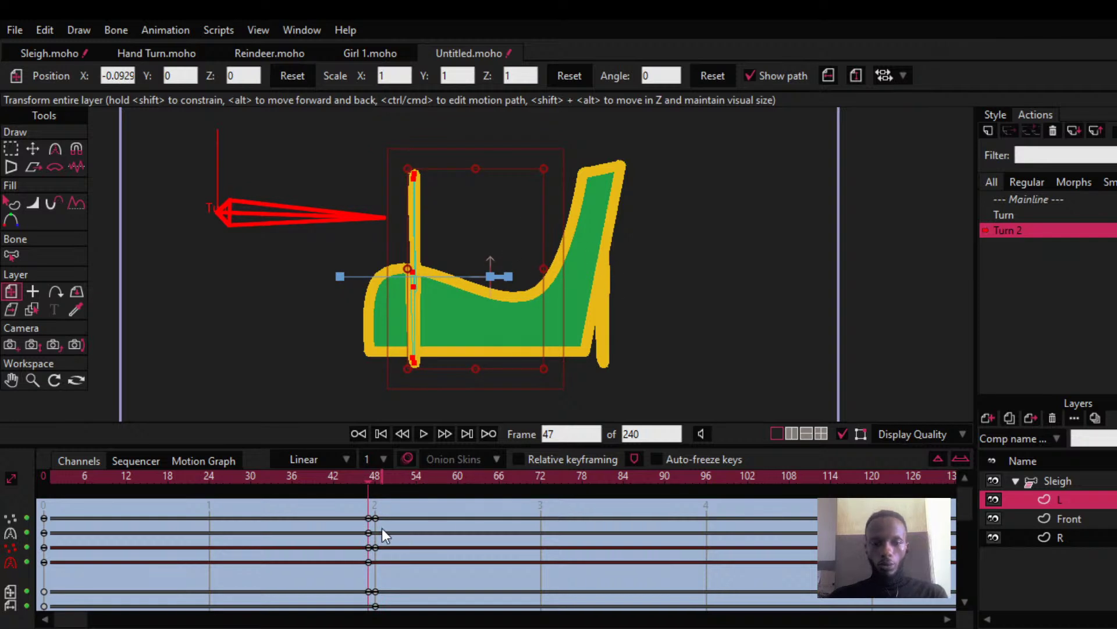
Step: At frame 96 of Turn 2, reset the points of L and R to their full side shapes
{"action": "left_click_drag", "start_coordinate": [372, 483], "coordinate": [706, 479]}
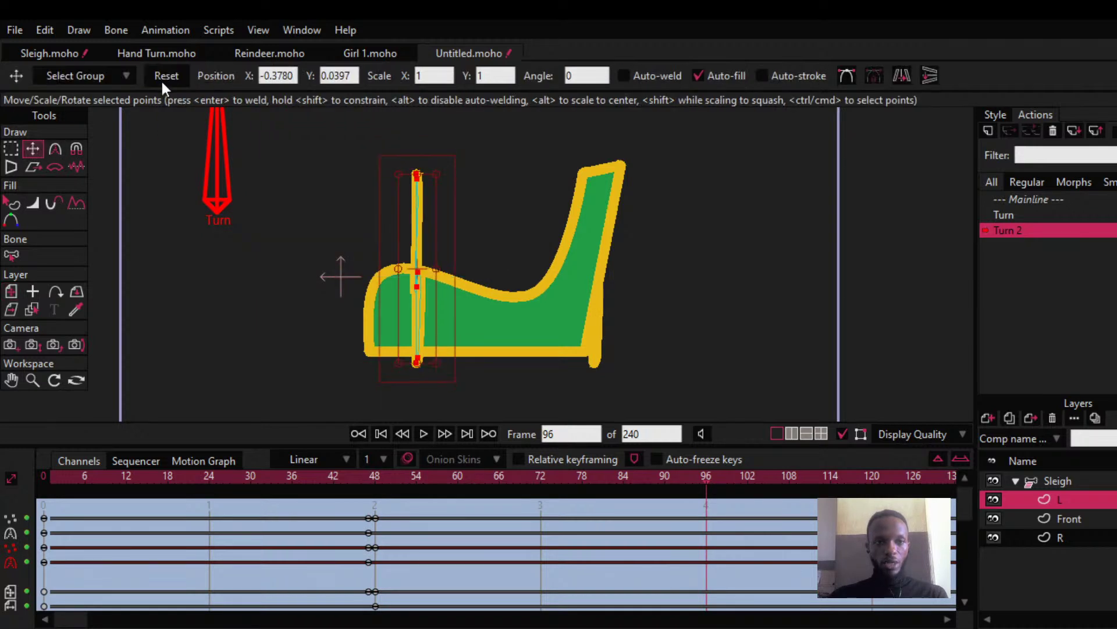
{"action": "left_click", "coordinate": [163, 81]}
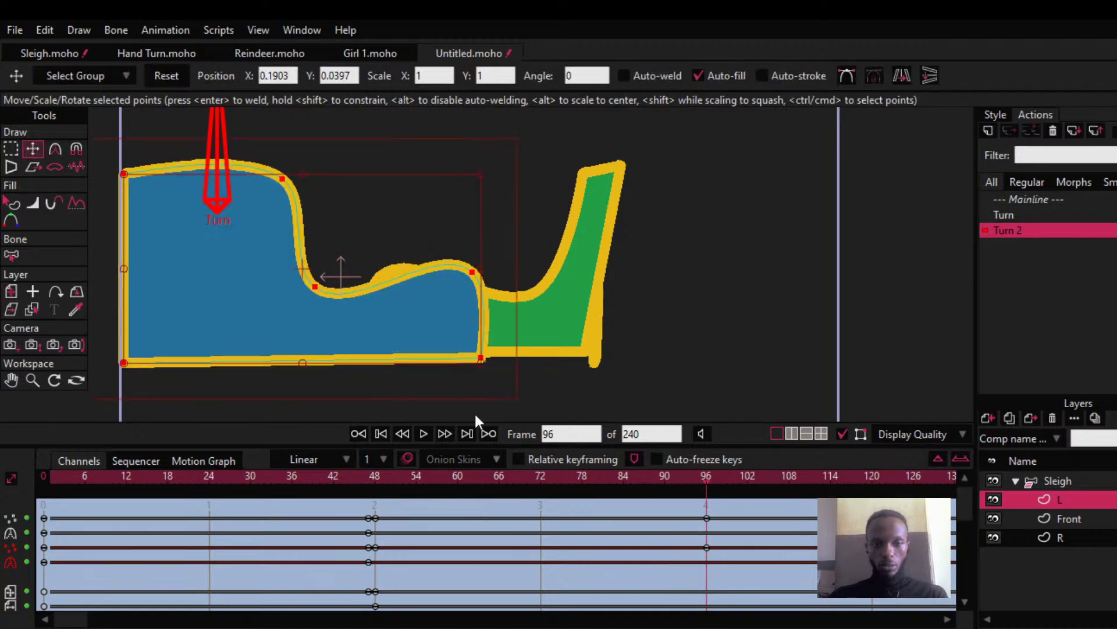
{"action": "left_click", "coordinate": [1061, 536]}
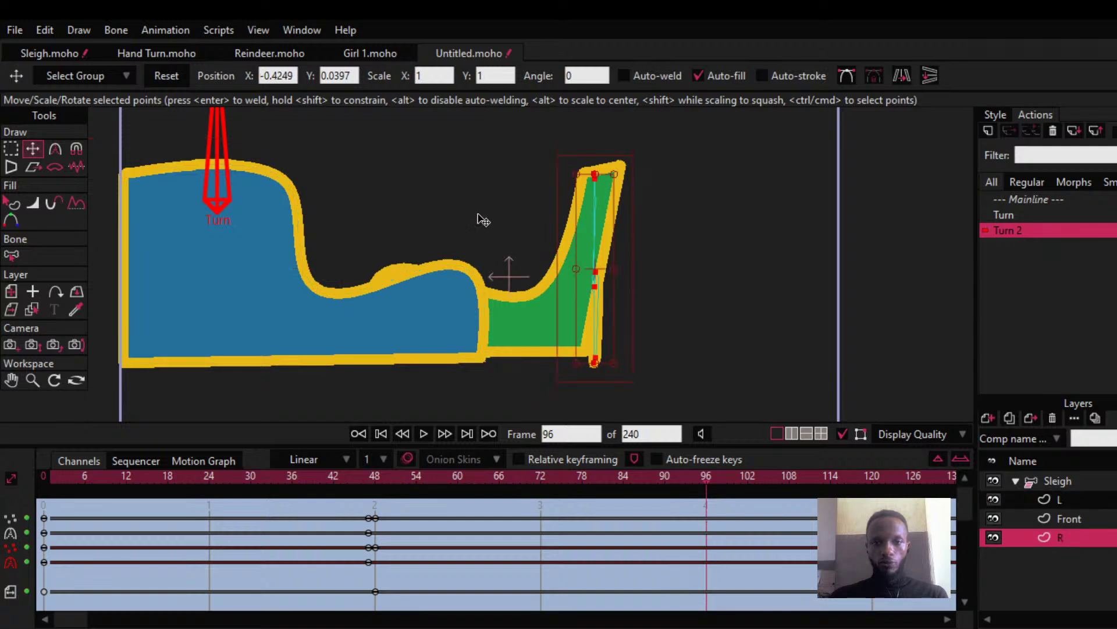
{"action": "left_click", "coordinate": [170, 78]}
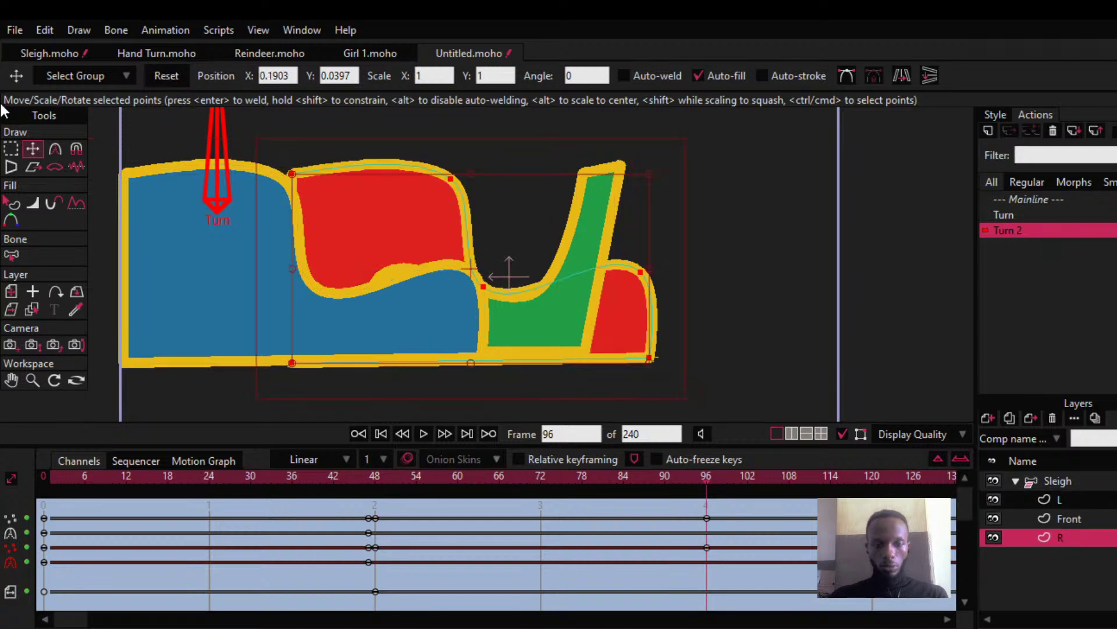
Step: At frame 96, move L's points toward the sleigh's back so the L side covers the R side
{"action": "left_click_drag", "start_coordinate": [370, 483], "coordinate": [708, 494]}
{"action": "left_click", "coordinate": [1075, 499]}
{"action": "left_click_drag", "start_coordinate": [237, 250], "coordinate": [384, 287]}
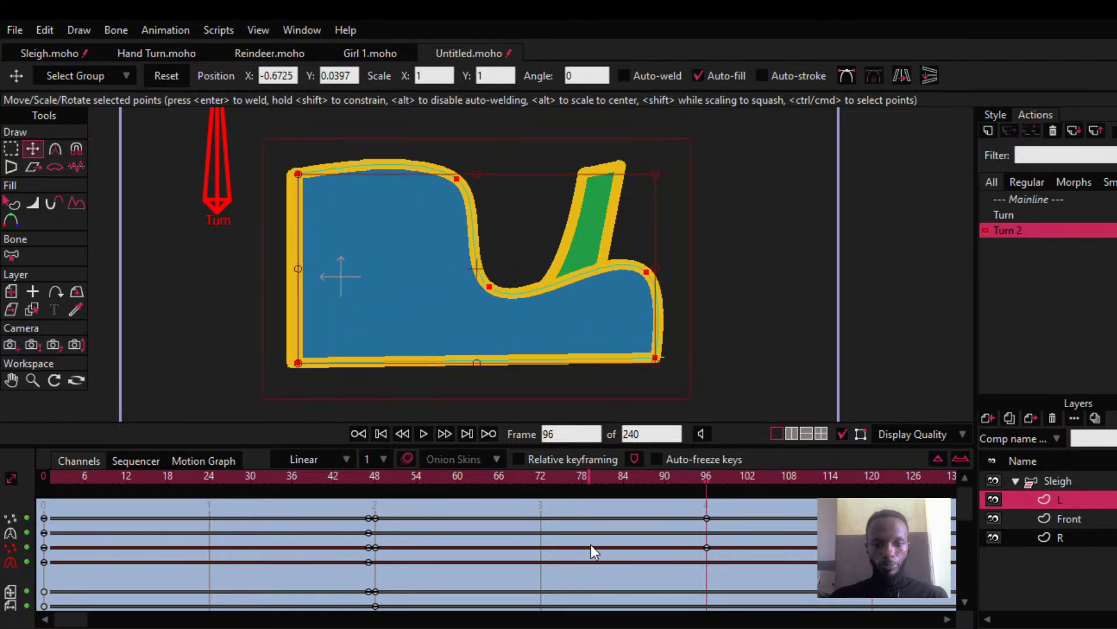
Step: At frame 48, reorder the layers to R, Front and L from top to bottom, and scrub forward to check the turn
{"action": "left_click_drag", "start_coordinate": [651, 476], "coordinate": [373, 515]}
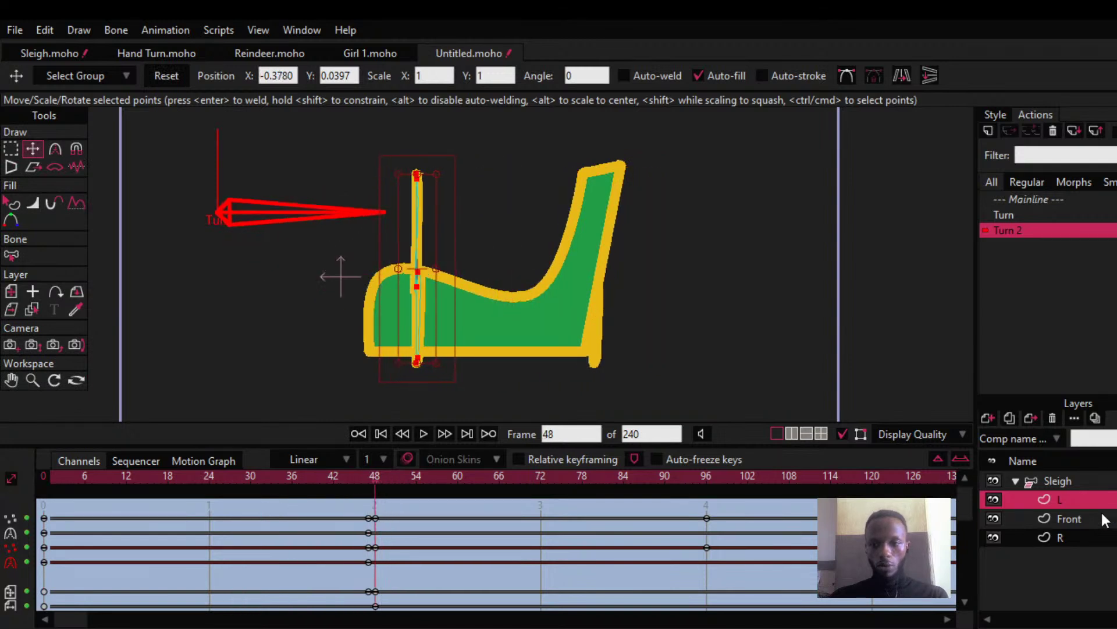
{"action": "left_click_drag", "start_coordinate": [1070, 501], "coordinate": [1066, 539]}
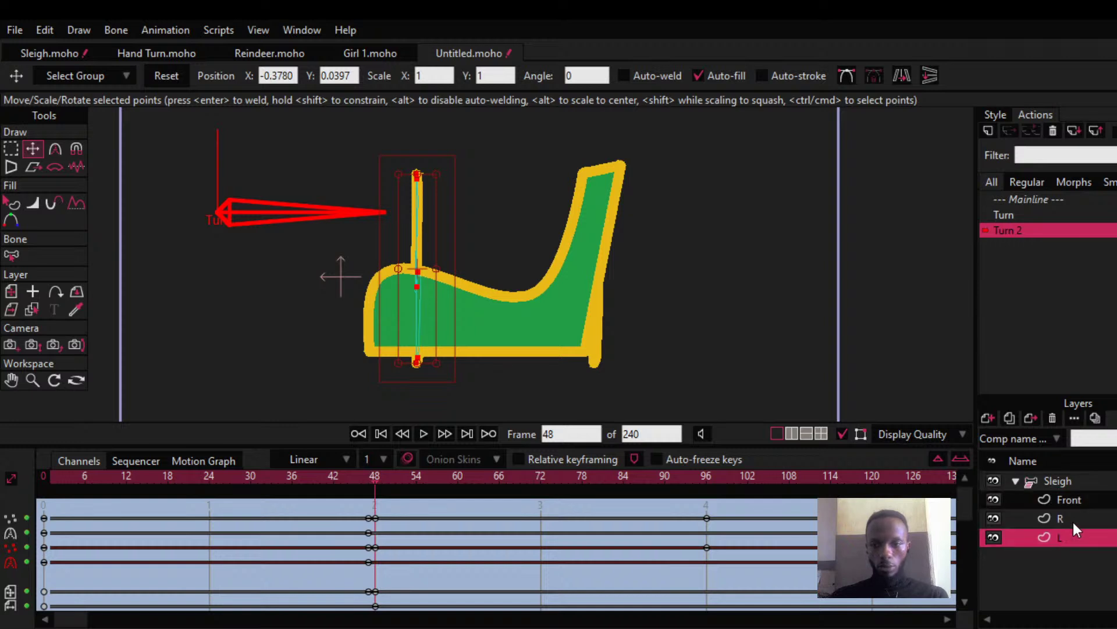
{"action": "left_click", "coordinate": [1058, 520]}
{"action": "left_click", "coordinate": [1060, 539]}
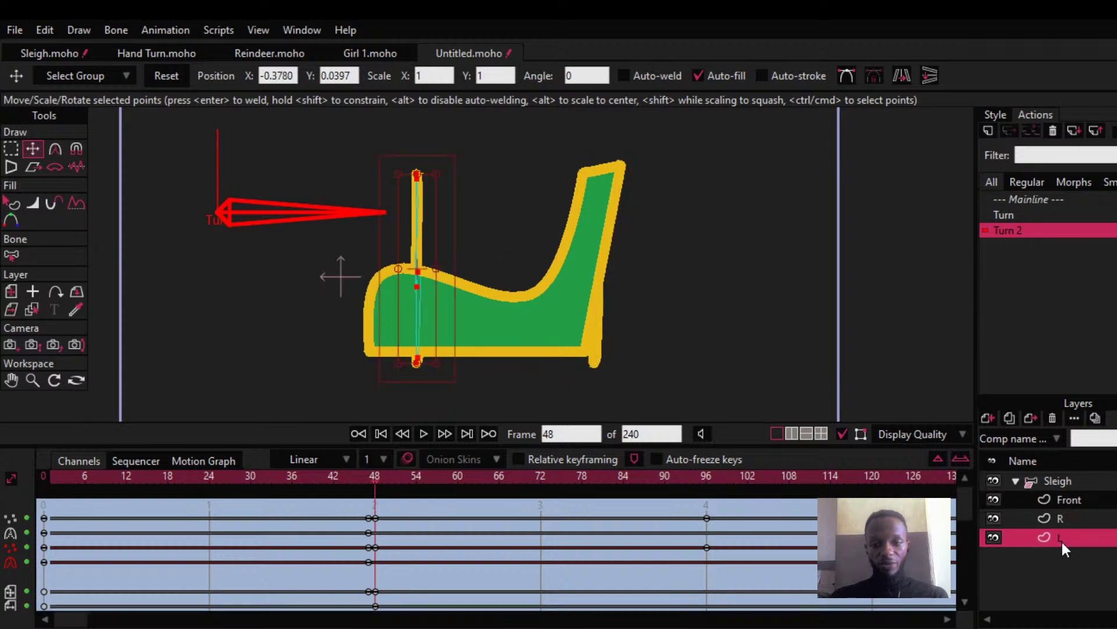
{"action": "left_click", "coordinate": [1065, 519]}
{"action": "left_click_drag", "start_coordinate": [1064, 519], "coordinate": [1060, 486]}
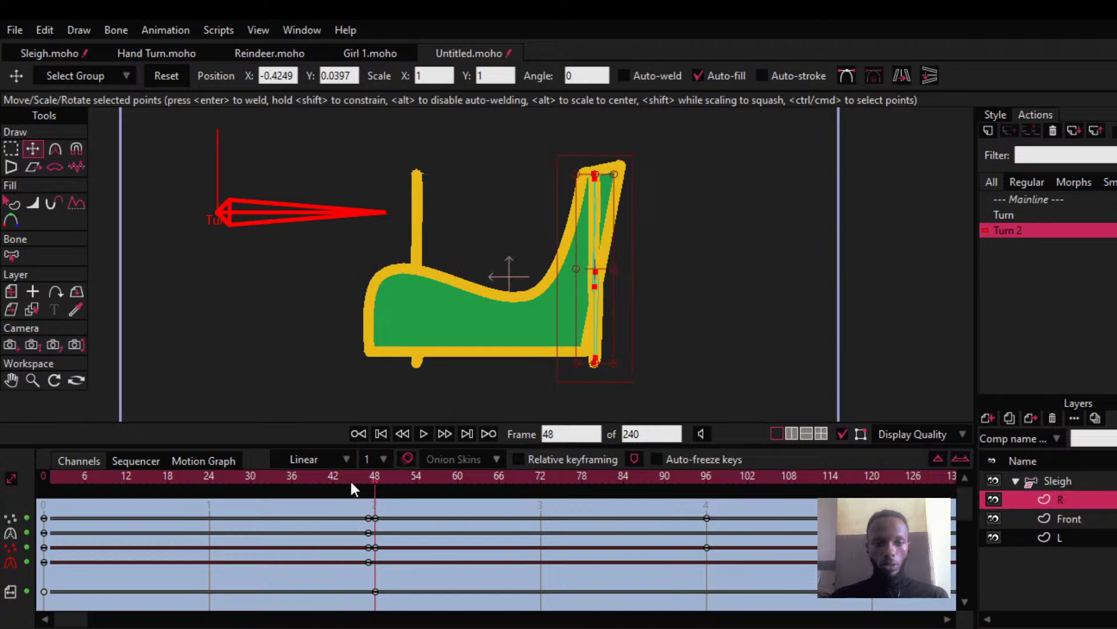
{"action": "left_click_drag", "start_coordinate": [350, 481], "coordinate": [555, 503]}
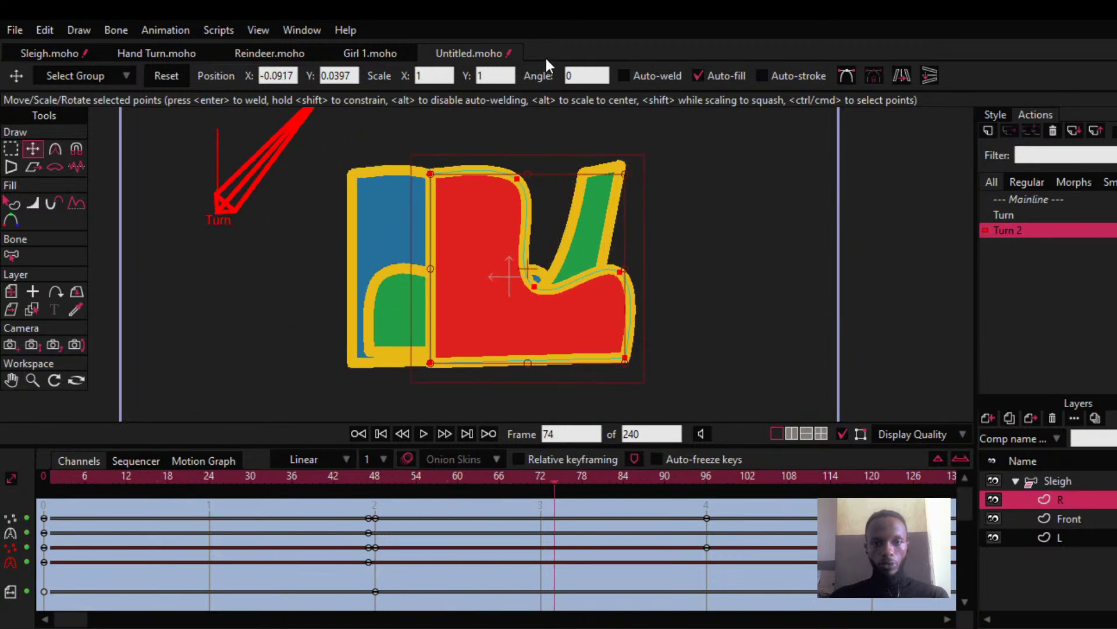
Step: At frame 47, reshape Front into a box between the L and R strips by moving its points and sharpening its corners
{"action": "left_click_drag", "start_coordinate": [618, 477], "coordinate": [367, 526]}
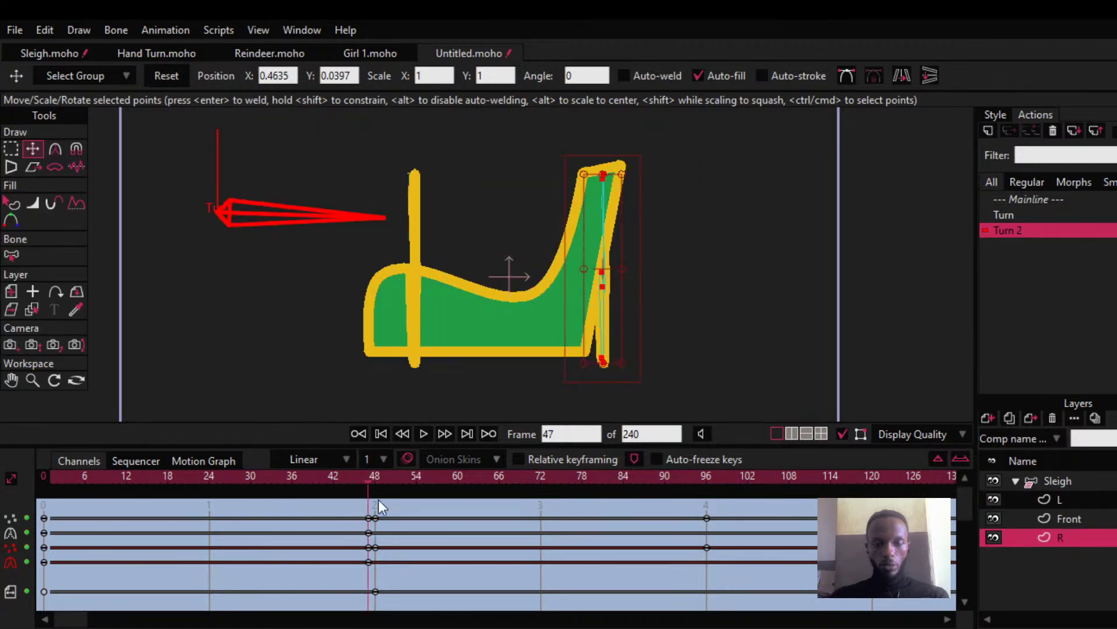
{"action": "left_click", "coordinate": [1069, 519]}
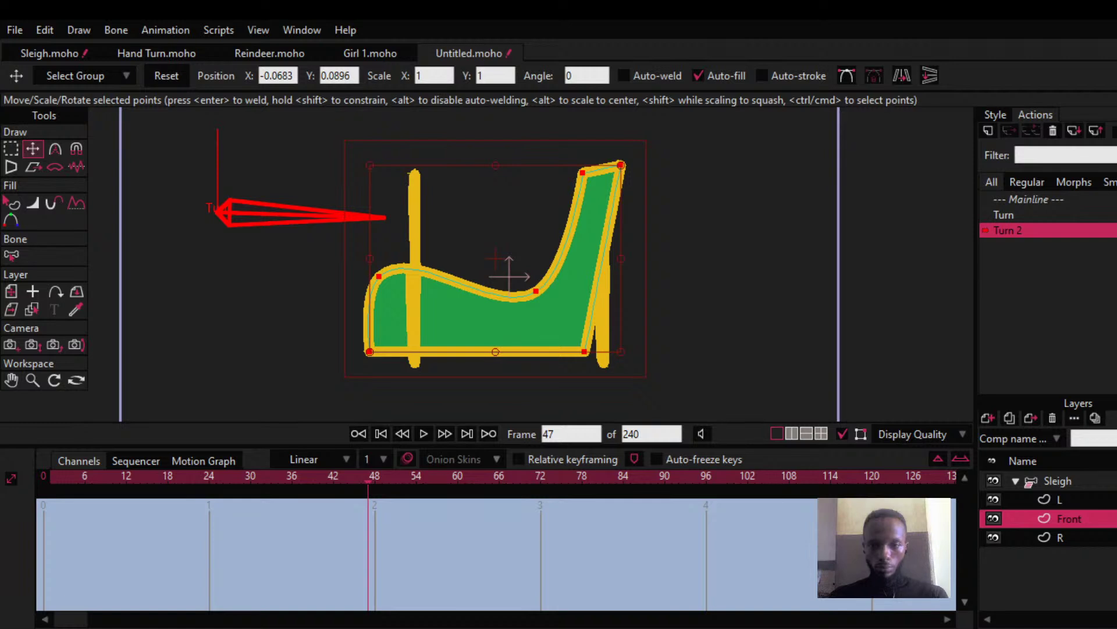
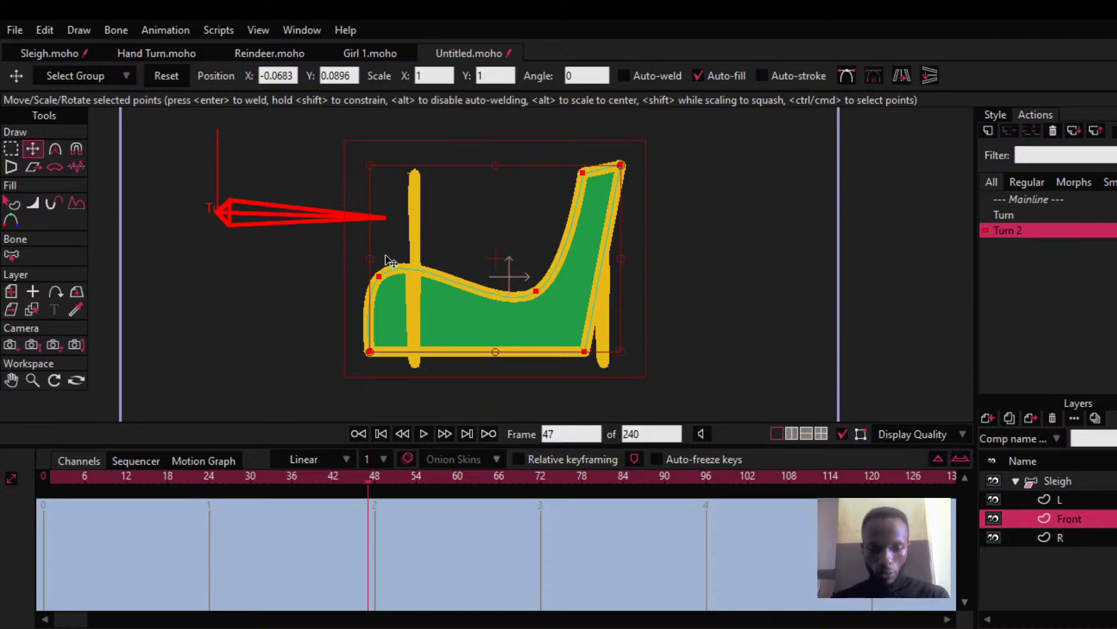
{"action": "left_click", "coordinate": [536, 292]}
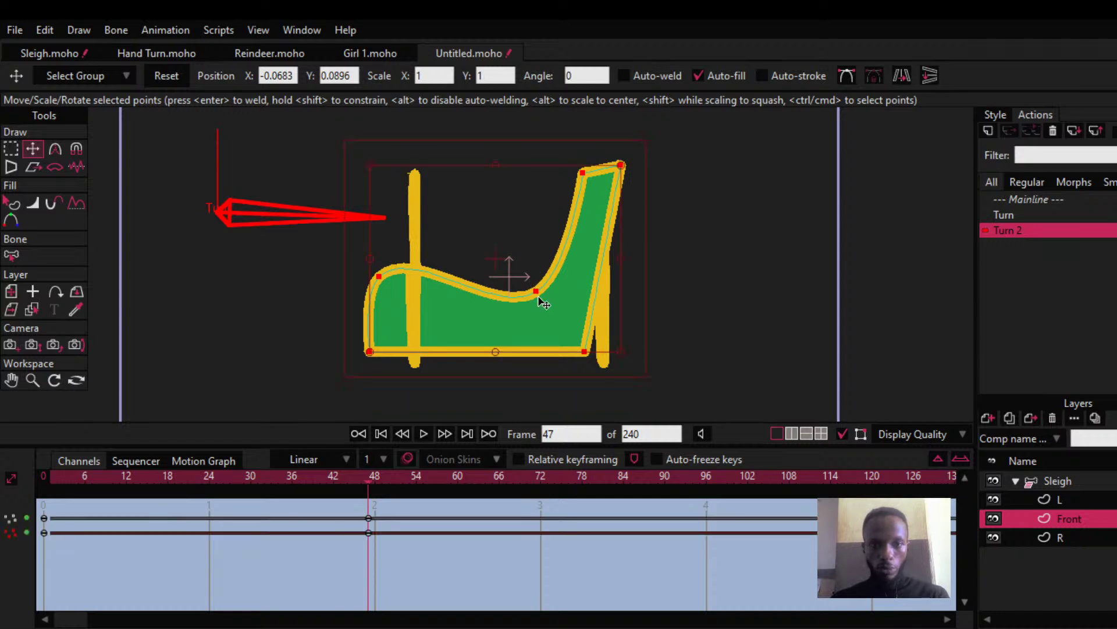
{"action": "left_click_drag", "start_coordinate": [539, 298], "coordinate": [414, 178]}
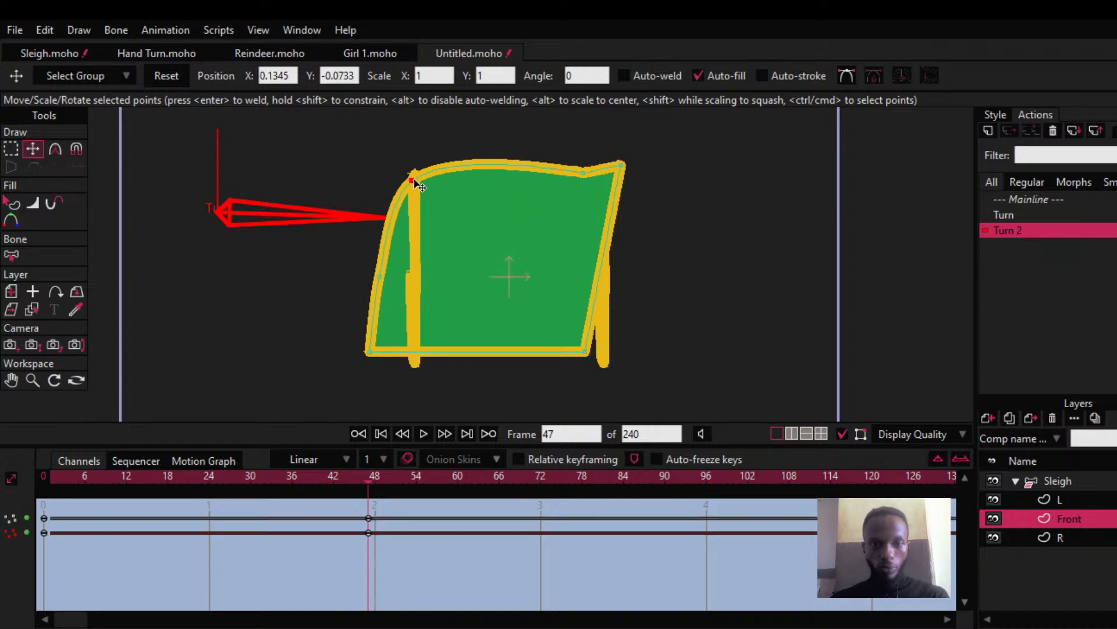
{"action": "key", "text": "c"}
{"action": "left_click", "coordinate": [274, 77]}
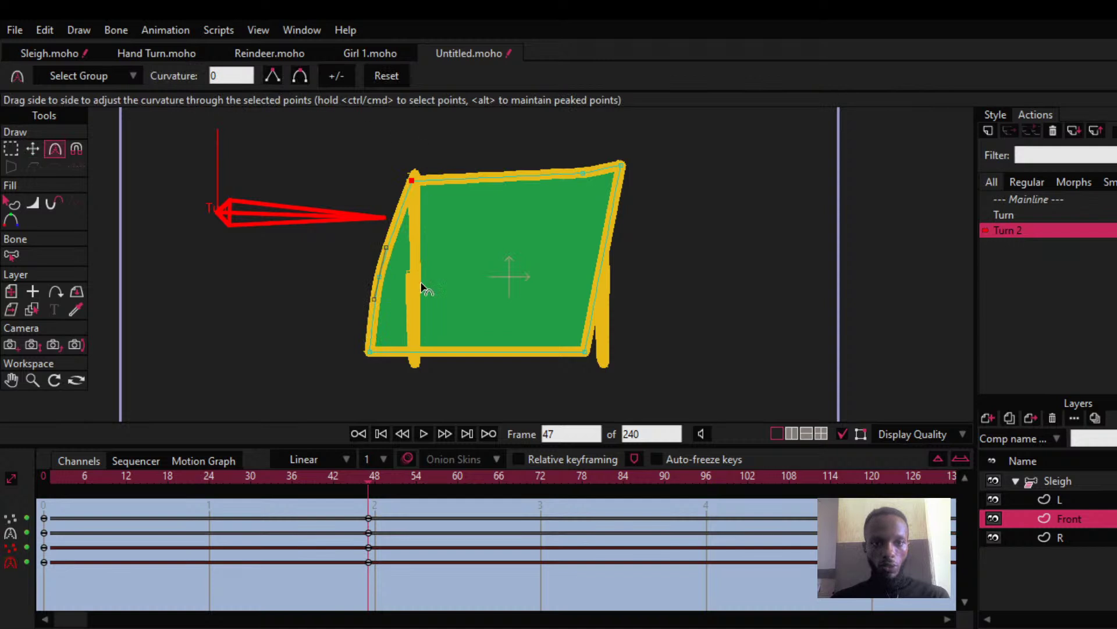
{"action": "key", "text": "t"}
{"action": "key", "text": "ctrl+z"}
{"action": "key", "text": "ctrl+z"}
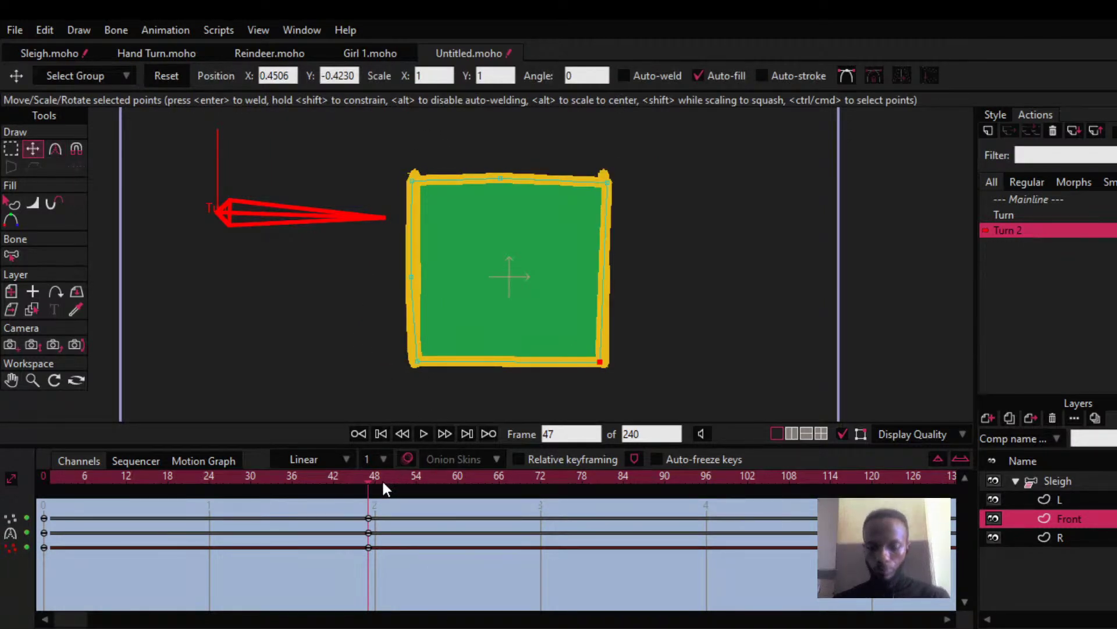
Step: Flip the Front layer horizontally and move its flip key from frame 47 to frame 48
{"action": "key", "text": "Right"}
{"action": "key", "text": "Left"}
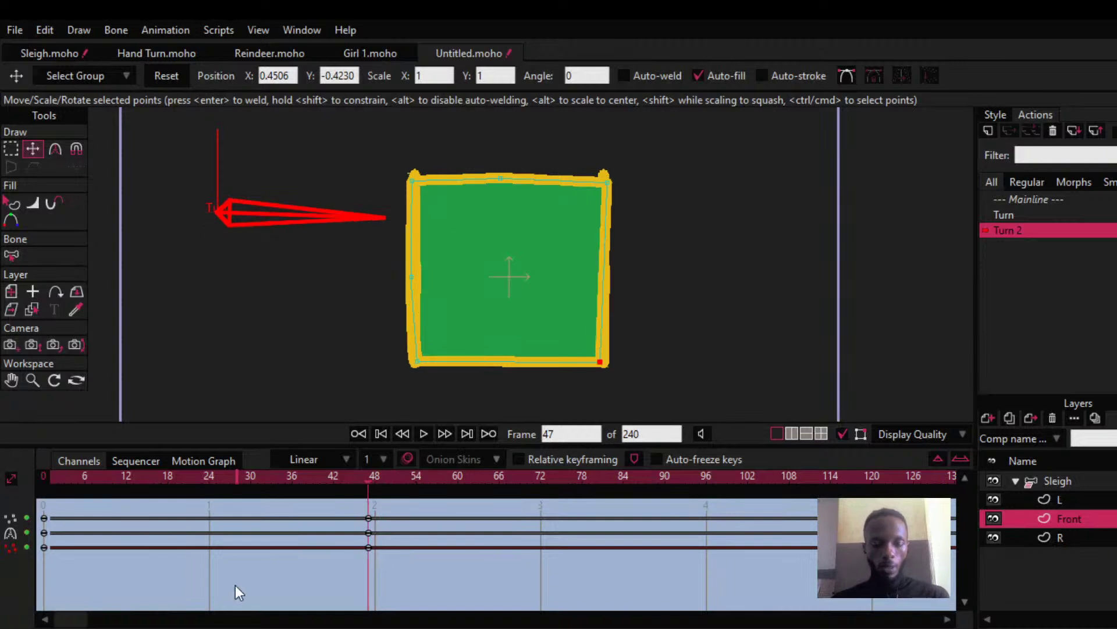
{"action": "key", "text": "0"}
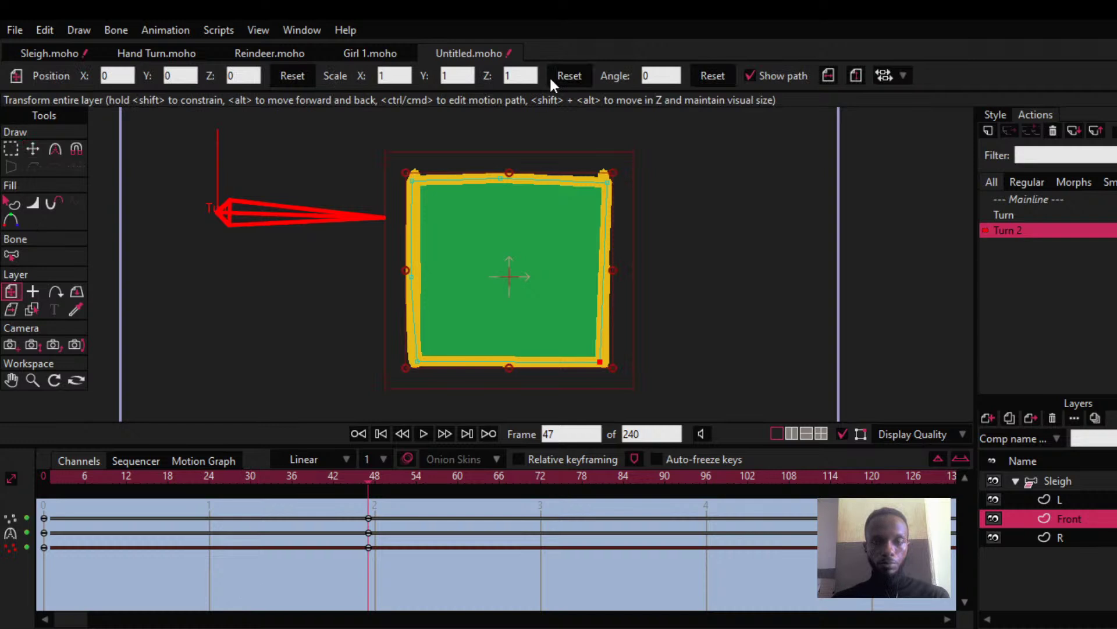
{"action": "left_click", "coordinate": [825, 76]}
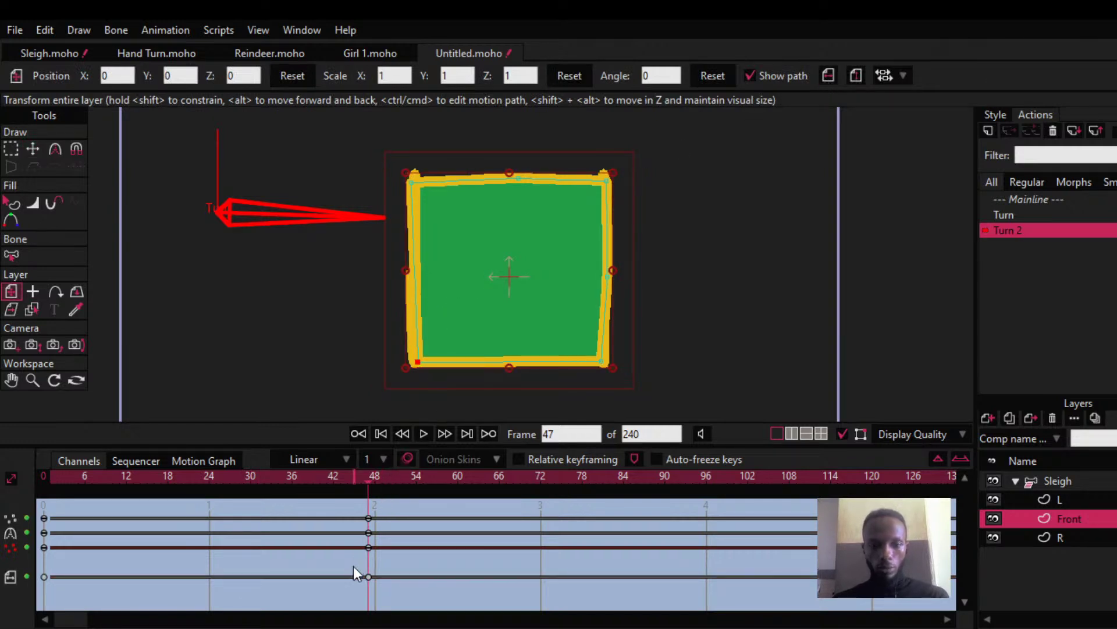
{"action": "left_click_drag", "start_coordinate": [367, 577], "coordinate": [376, 577]}
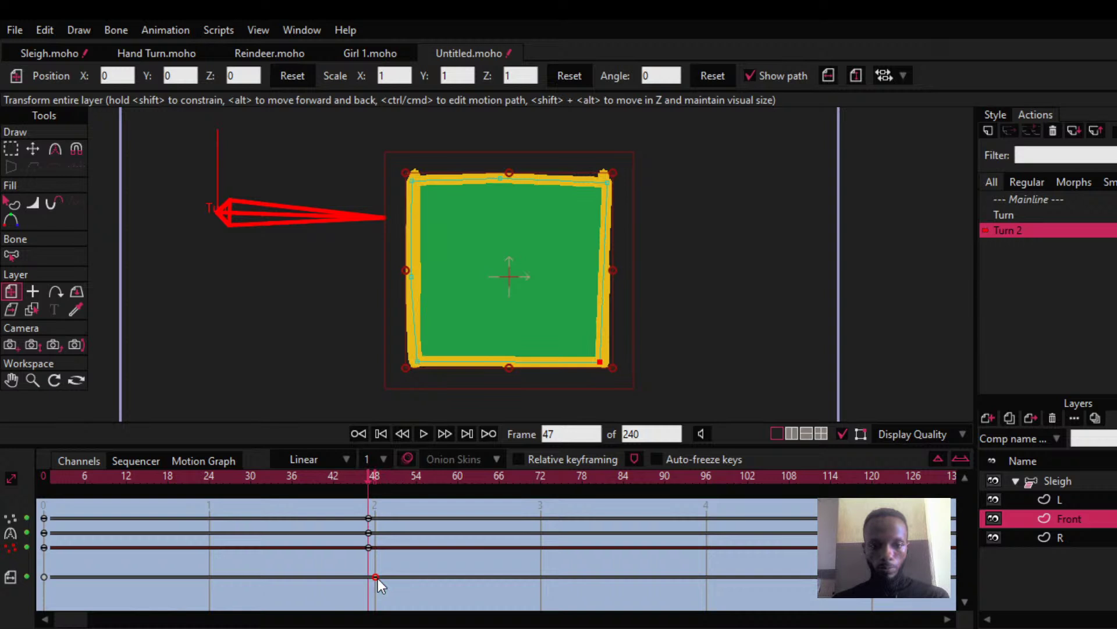
Step: At frame 48, select all of Front's points and key the layer's position
{"action": "left_click", "coordinate": [379, 479]}
{"action": "scroll", "coordinate": [626, 282], "scroll_direction": "up", "scroll_amount": 4}
{"action": "scroll", "coordinate": [623, 288], "scroll_direction": "down", "scroll_amount": 5}
{"action": "scroll", "coordinate": [614, 306], "scroll_direction": "up", "scroll_amount": 2}
{"action": "scroll", "coordinate": [613, 309], "scroll_direction": "down", "scroll_amount": 2}
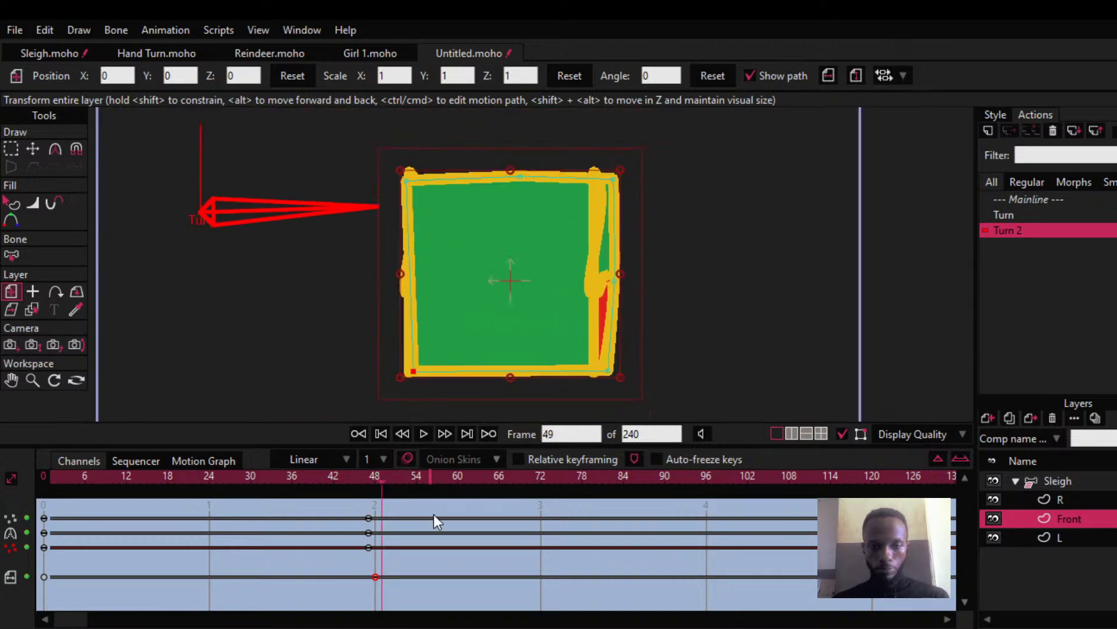
{"action": "left_click", "coordinate": [375, 484]}
{"action": "key", "text": "ctrl+a"}
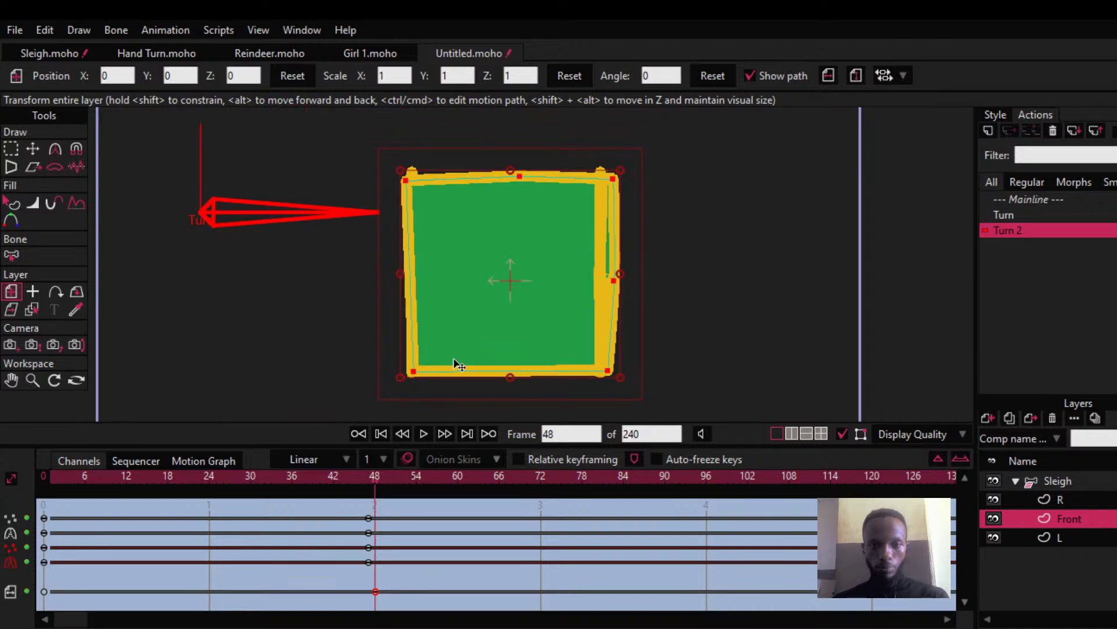
{"action": "left_click", "coordinate": [501, 332]}
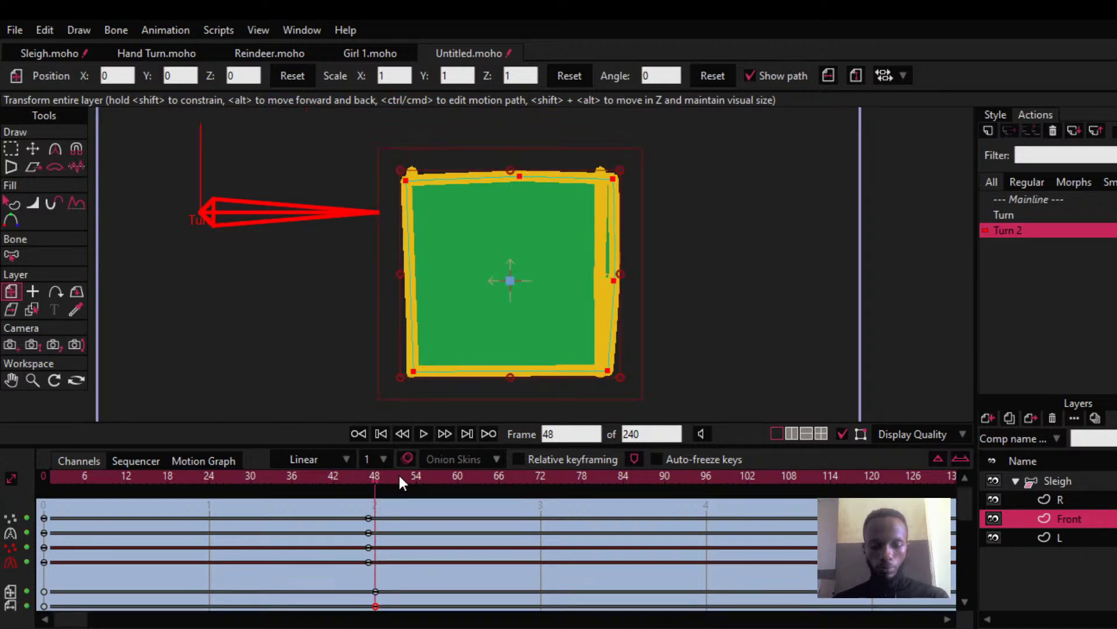
Step: At frame 96, reset Front's points to their original shape and scrub back through Turn 2 to check it
{"action": "key", "text": "t"}
{"action": "left_click_drag", "start_coordinate": [379, 479], "coordinate": [709, 473]}
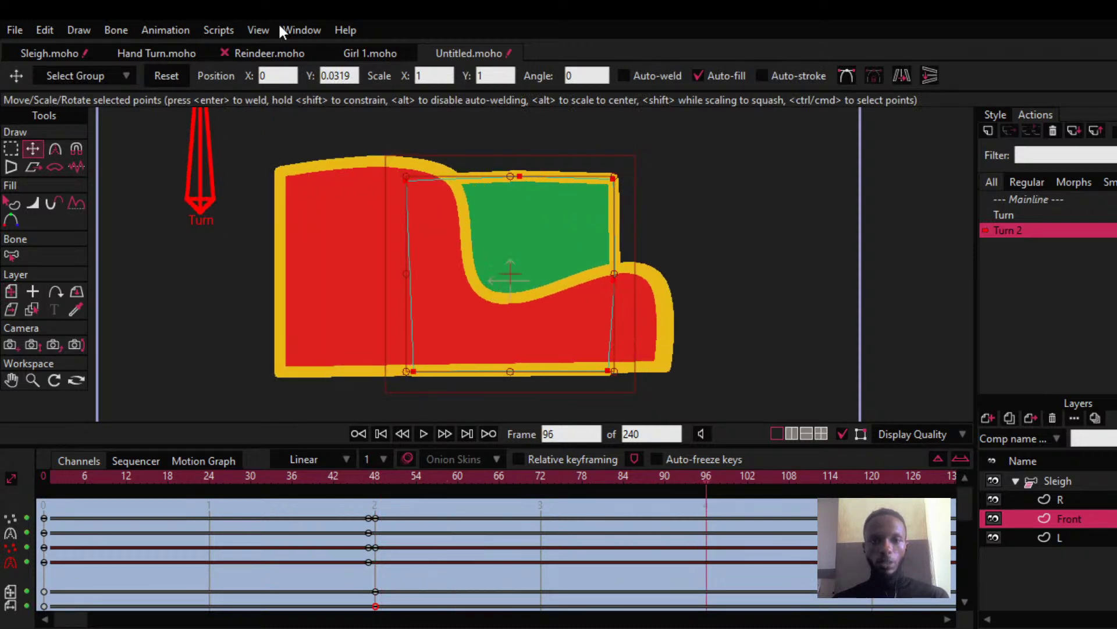
{"action": "left_click", "coordinate": [167, 73]}
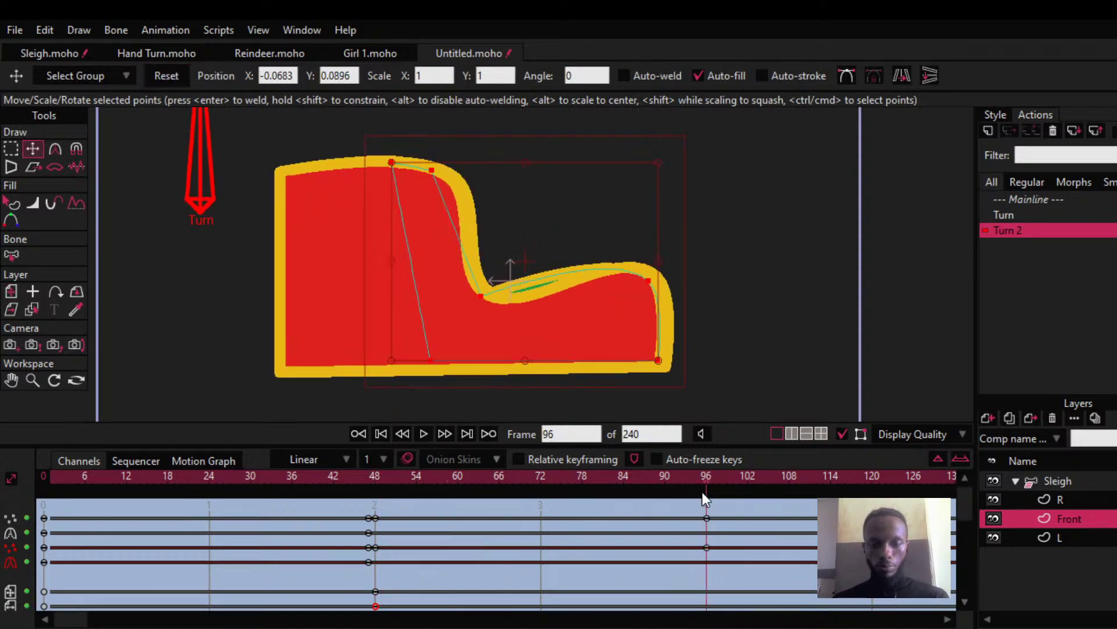
{"action": "left_click_drag", "start_coordinate": [681, 491], "coordinate": [197, 513]}
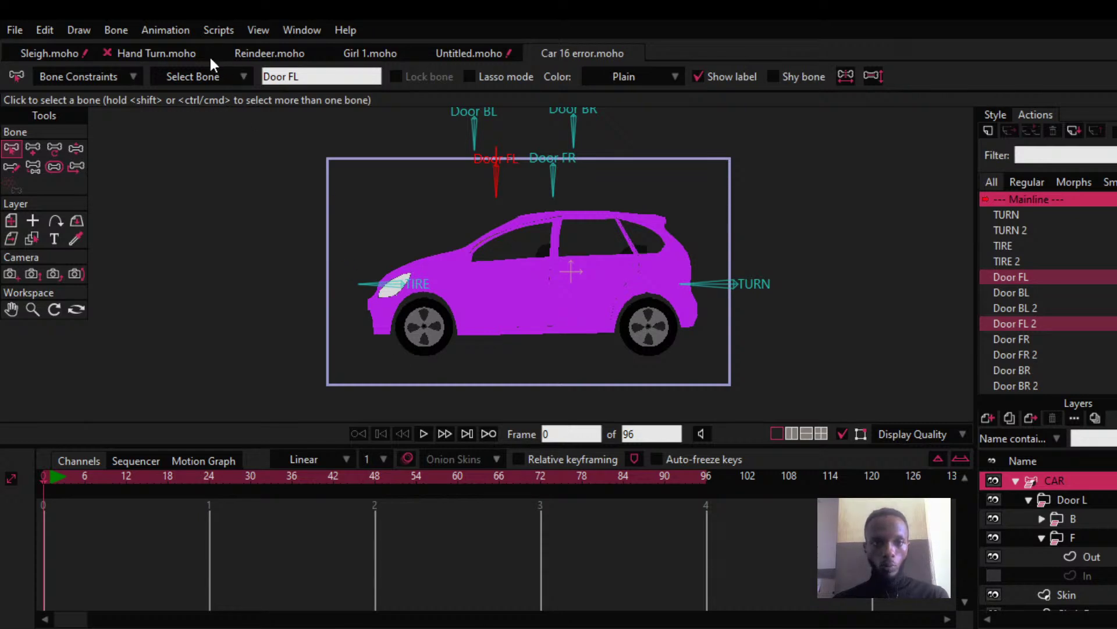
Step: Switch to Untitled.moho and examine the simple sleigh at frame 0 of the Turn 2 action
{"action": "left_click", "coordinate": [458, 58]}
{"action": "scroll", "coordinate": [567, 305], "scroll_direction": "up", "scroll_amount": 5}
{"action": "scroll", "coordinate": [547, 285], "scroll_direction": "down", "scroll_amount": 2}
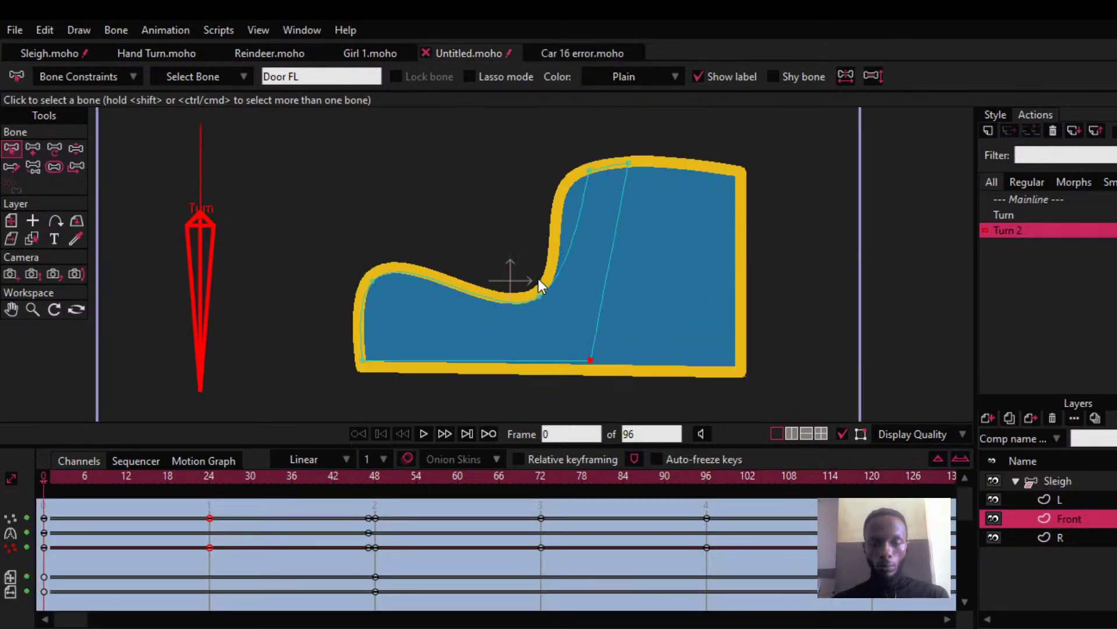
{"action": "scroll", "coordinate": [539, 279], "scroll_direction": "up", "scroll_amount": 3}
{"action": "scroll", "coordinate": [541, 289], "scroll_direction": "down", "scroll_amount": 4}
{"action": "left_click_drag", "start_coordinate": [249, 473], "coordinate": [3, 420]}
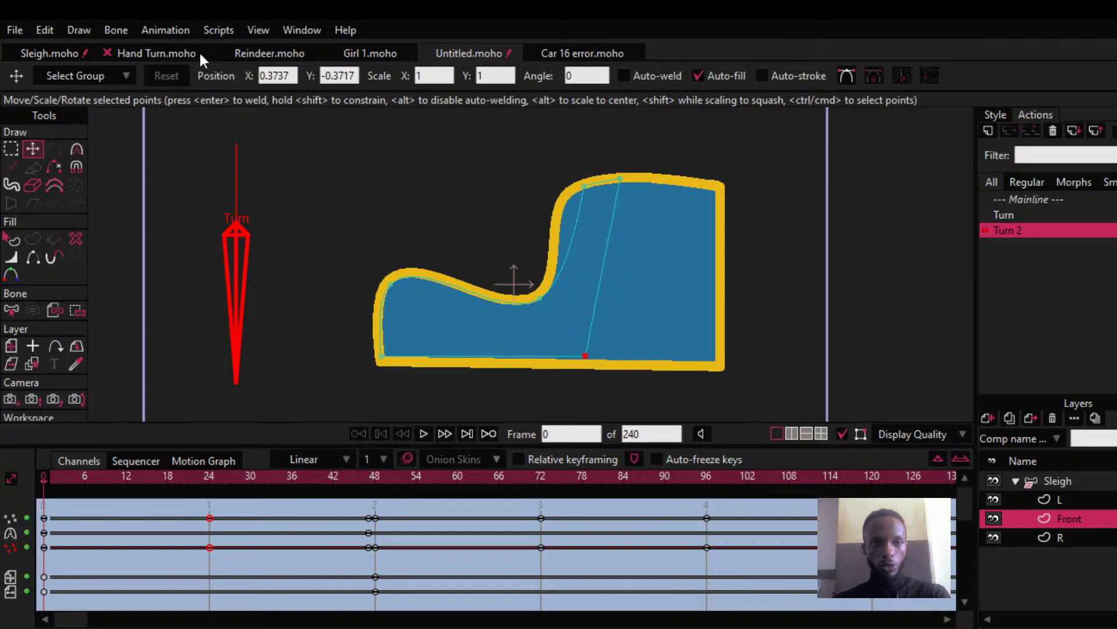
Step: Switch to Sleigh.moho and scrub back and forth through the Turn action to examine how the detailed sleigh turns
{"action": "left_click", "coordinate": [89, 53]}
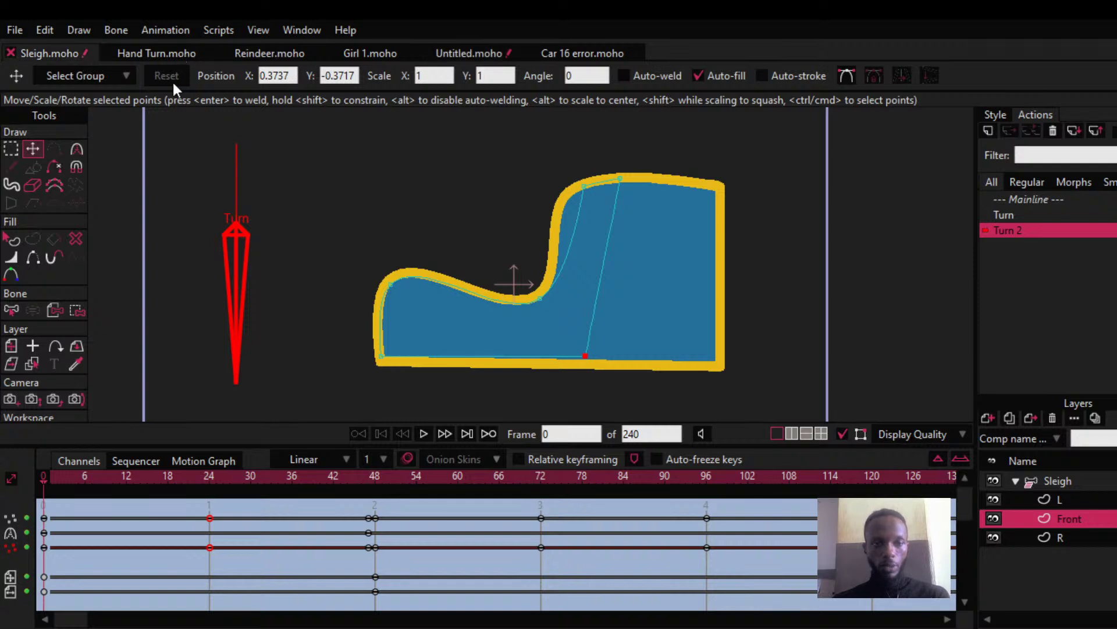
{"action": "scroll", "coordinate": [468, 296], "scroll_direction": "up", "scroll_amount": 4}
{"action": "scroll", "coordinate": [568, 262], "scroll_direction": "down", "scroll_amount": 1}
{"action": "left_click_drag", "start_coordinate": [528, 265], "coordinate": [472, 267]}
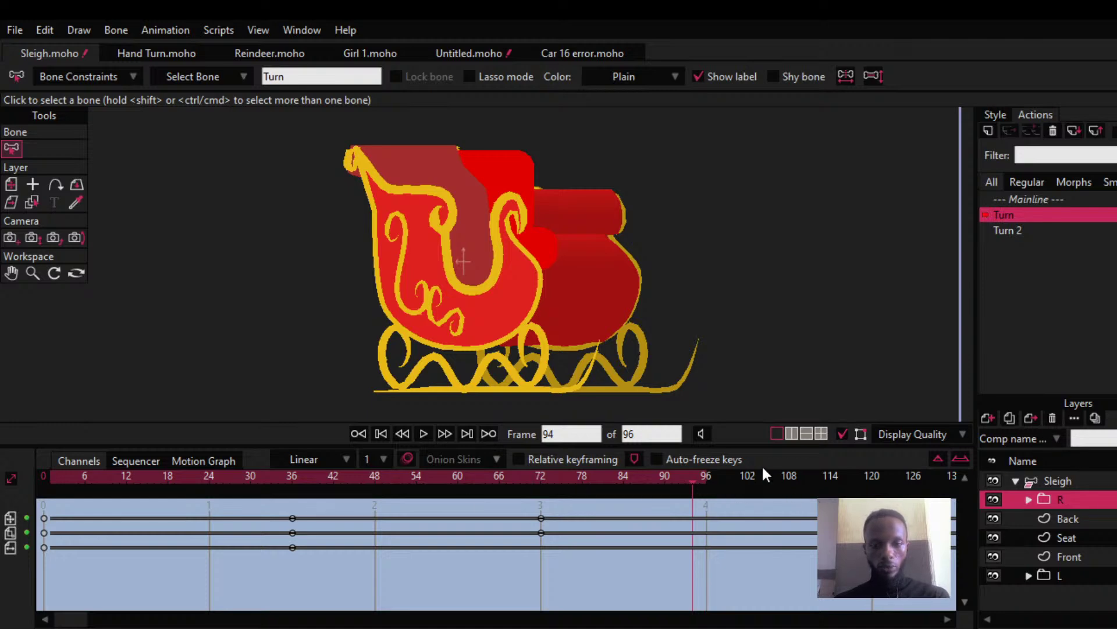
{"action": "left_click_drag", "start_coordinate": [664, 472], "coordinate": [205, 462]}
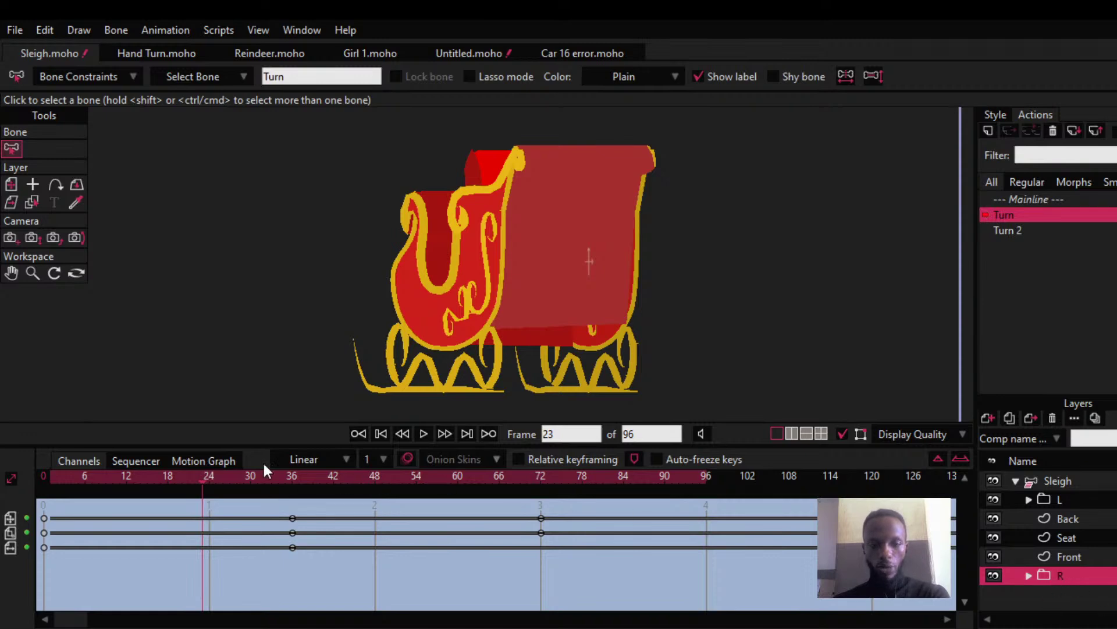
{"action": "left_click_drag", "start_coordinate": [224, 476], "coordinate": [617, 512]}
{"action": "left_click", "coordinate": [1081, 580]}
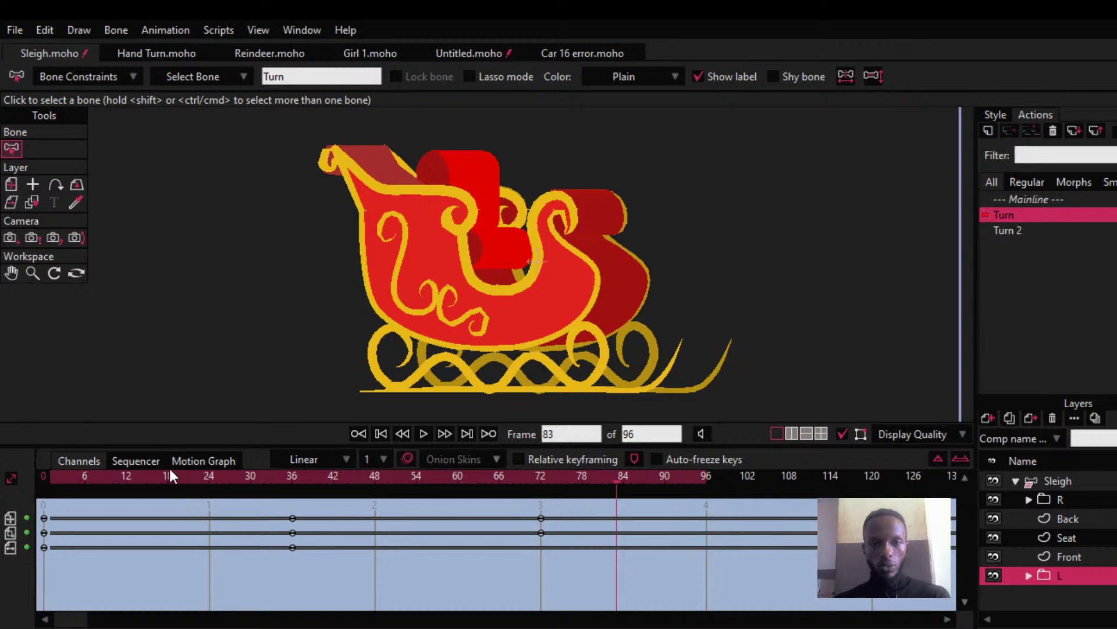
{"action": "left_click_drag", "start_coordinate": [227, 481], "coordinate": [78, 474]}
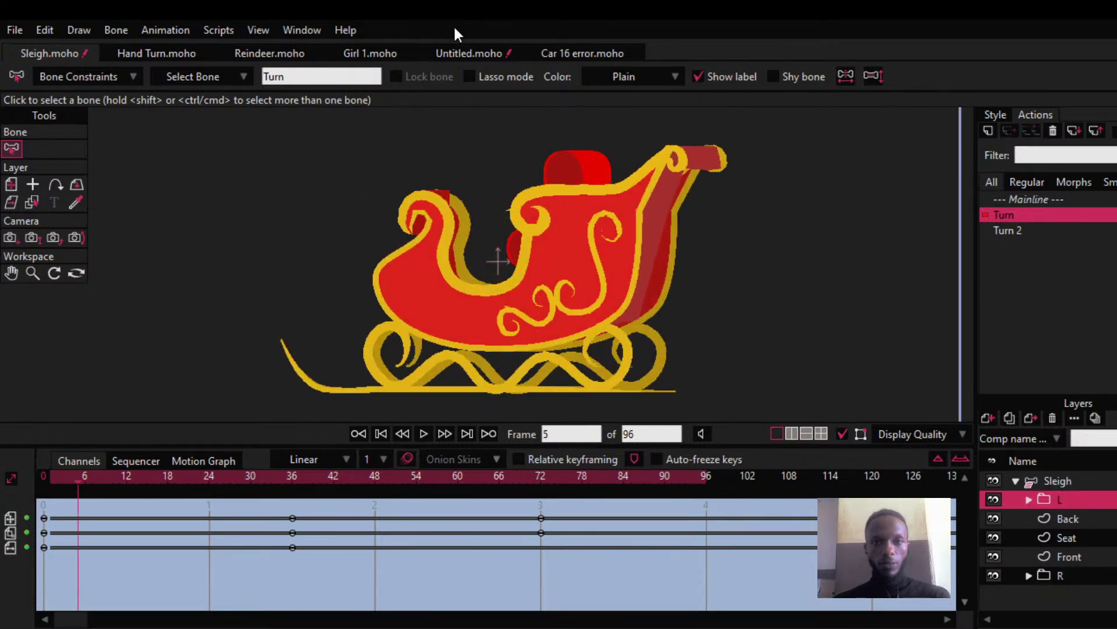
Step: Switch to Car 16 error.moho, open the TURN action and scrub to frame 16 to examine the turned car
{"action": "left_click", "coordinate": [581, 54]}
{"action": "scroll", "coordinate": [506, 252], "scroll_direction": "down", "scroll_amount": 2}
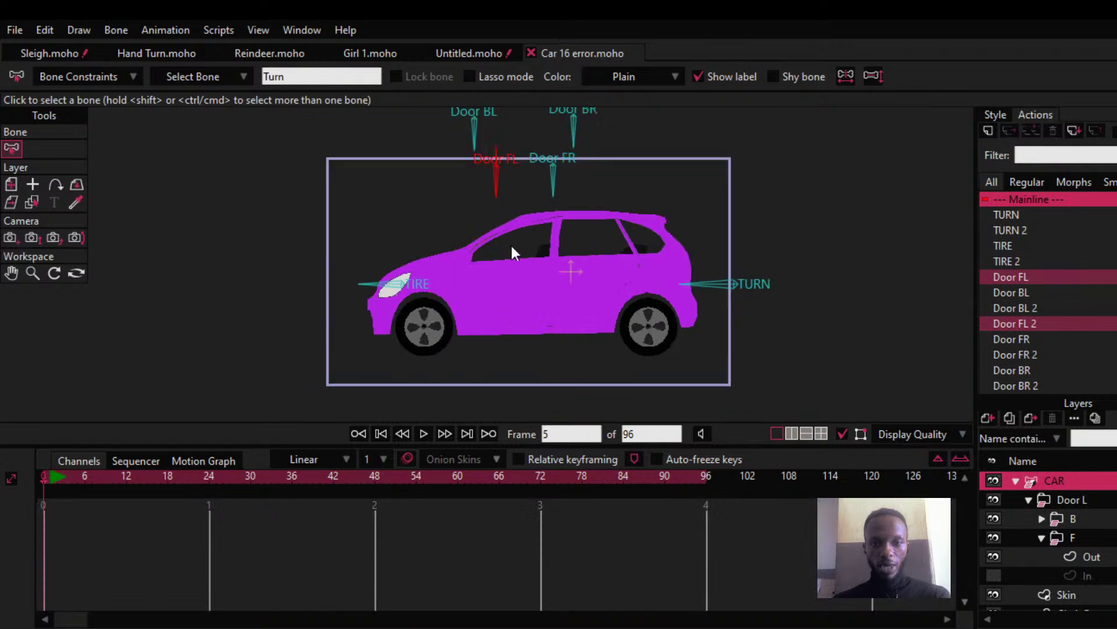
{"action": "scroll", "coordinate": [512, 254], "scroll_direction": "up", "scroll_amount": 2}
{"action": "scroll", "coordinate": [528, 252], "scroll_direction": "down", "scroll_amount": 2}
{"action": "scroll", "coordinate": [528, 247], "scroll_direction": "up", "scroll_amount": 2}
{"action": "left_click_drag", "start_coordinate": [526, 243], "coordinate": [476, 248]}
{"action": "scroll", "coordinate": [476, 251], "scroll_direction": "up", "scroll_amount": 1}
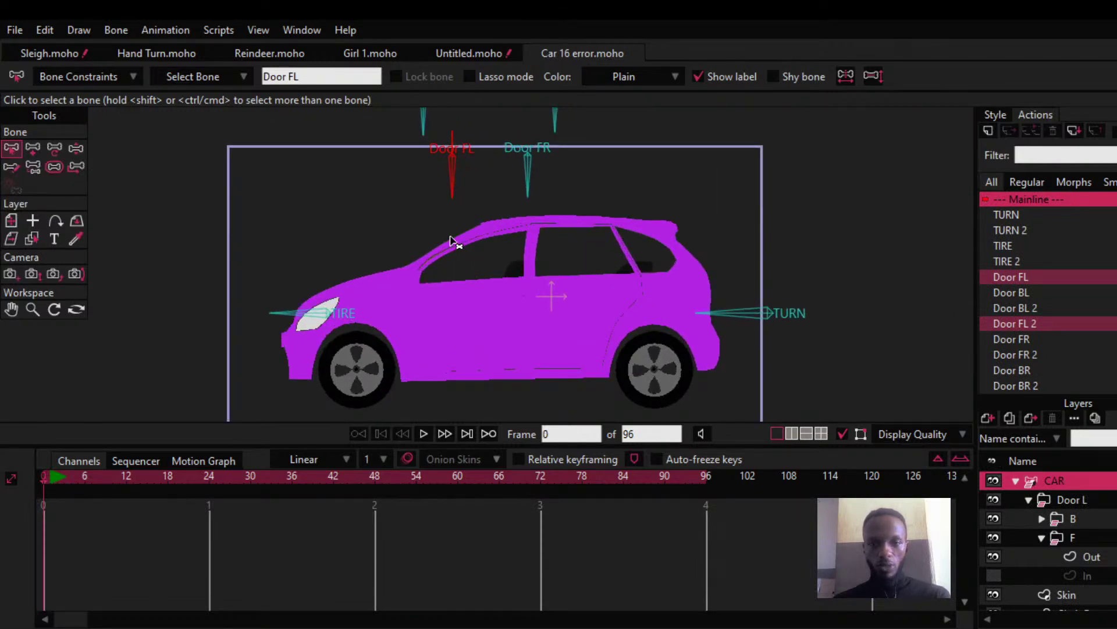
{"action": "left_click", "coordinate": [1005, 212]}
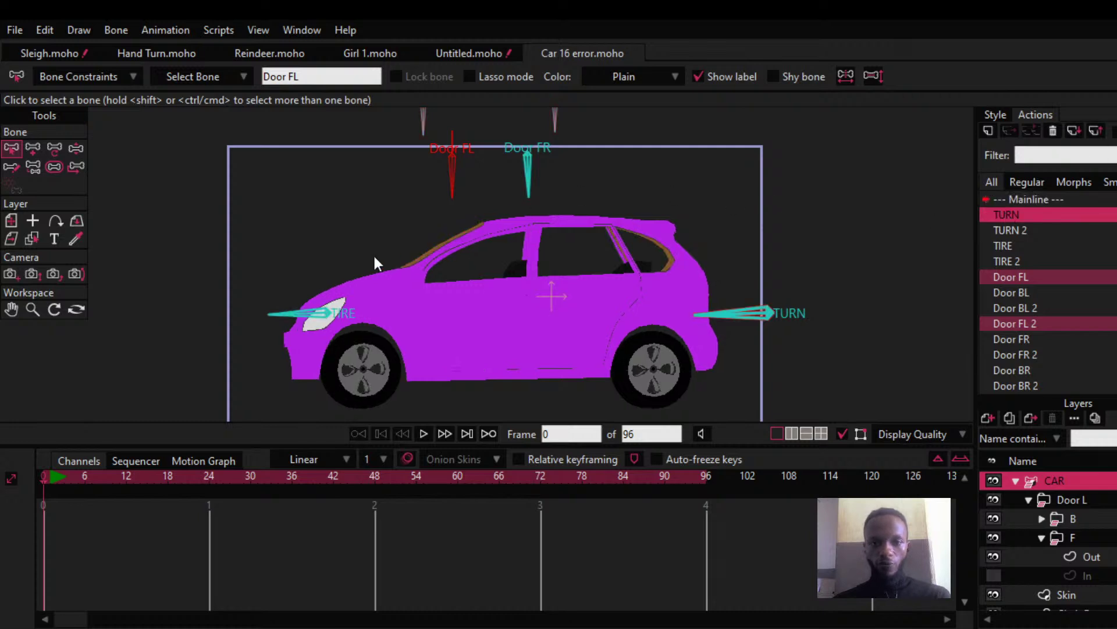
{"action": "scroll", "coordinate": [708, 258], "scroll_direction": "down", "scroll_amount": 3}
{"action": "scroll", "coordinate": [675, 244], "scroll_direction": "up", "scroll_amount": 4}
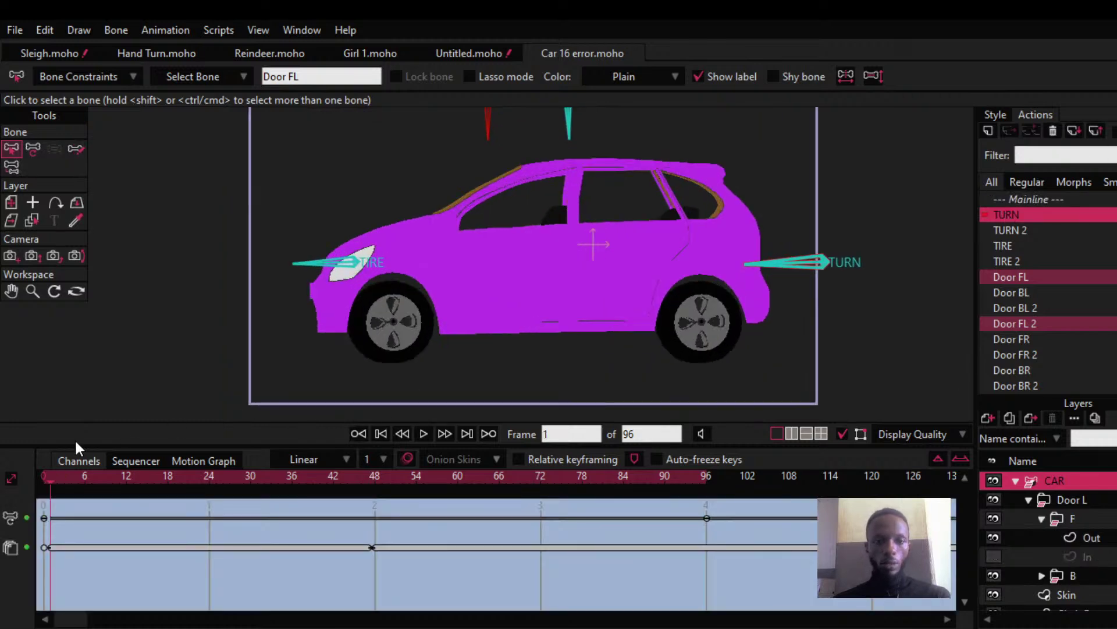
{"action": "left_click_drag", "start_coordinate": [115, 475], "coordinate": [155, 476]}
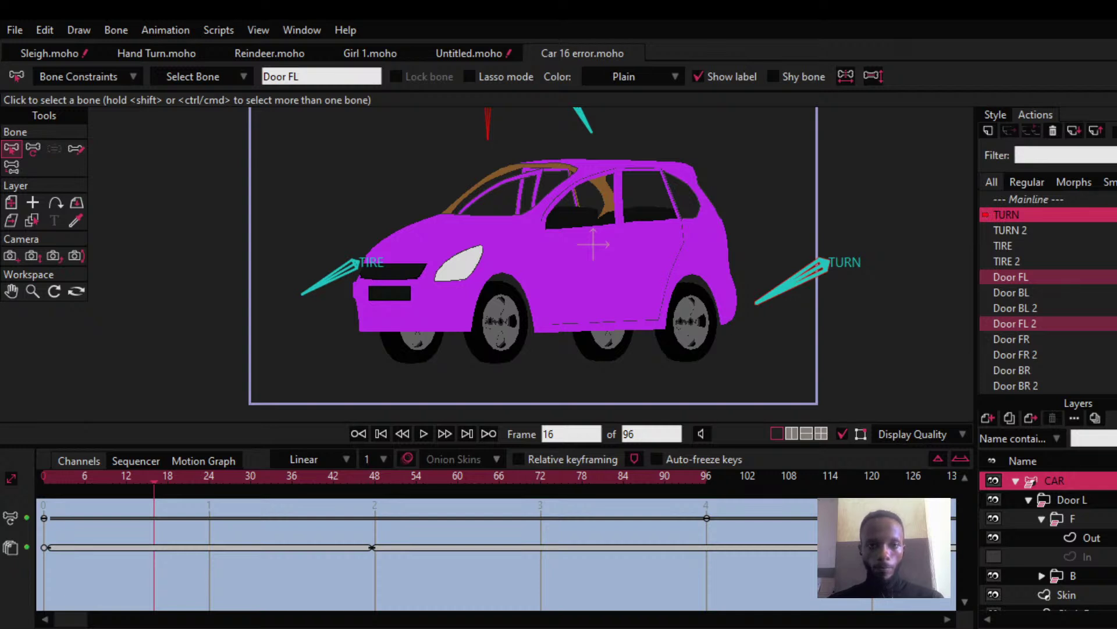
{"action": "scroll", "coordinate": [521, 296], "scroll_direction": "down", "scroll_amount": 1}
{"action": "left_click_drag", "start_coordinate": [522, 296], "coordinate": [464, 320]}
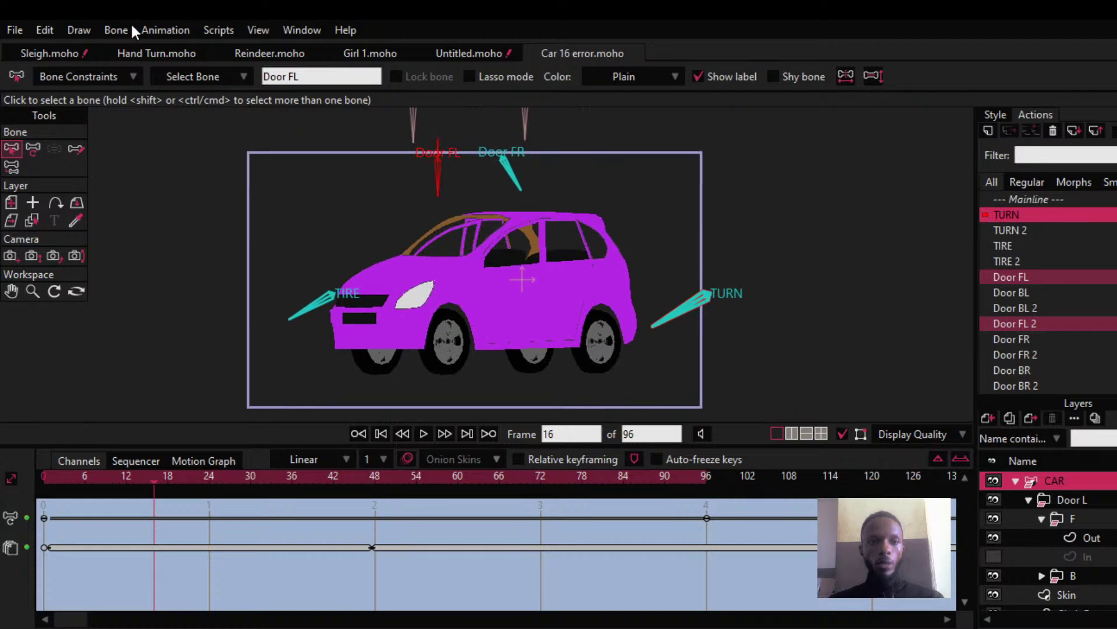
Step: Compare the partly turned sleigh in Sleigh.moho with the turned car in Car 16 error.moho
{"action": "left_click", "coordinate": [50, 50]}
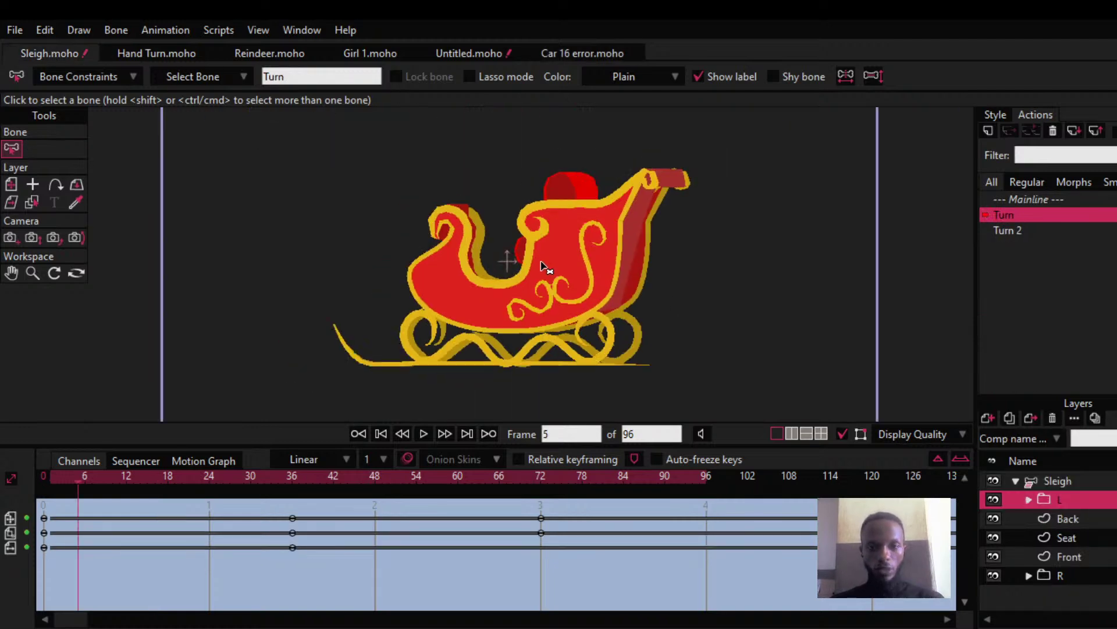
{"action": "left_click", "coordinate": [582, 53]}
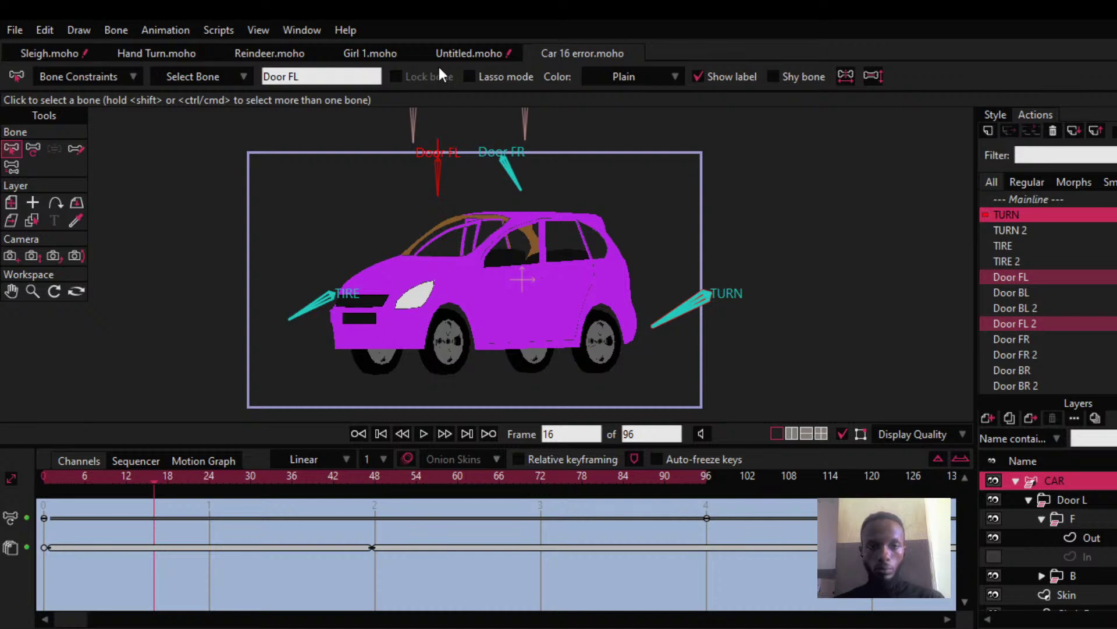
{"action": "scroll", "coordinate": [443, 289], "scroll_direction": "down", "scroll_amount": 2}
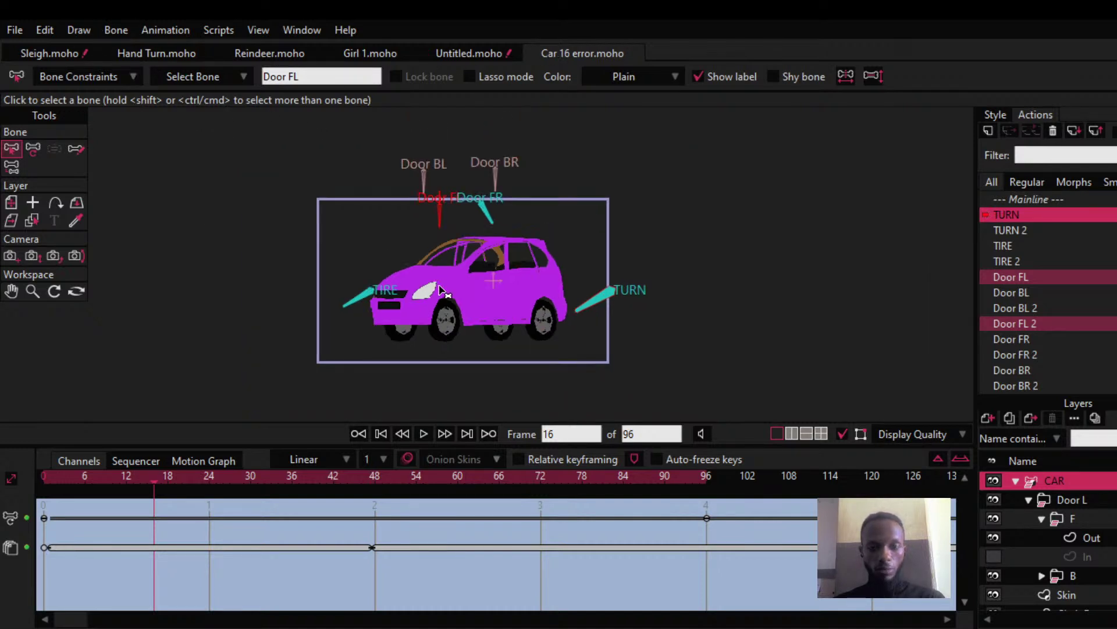
{"action": "scroll", "coordinate": [443, 291], "scroll_direction": "up", "scroll_amount": 1}
{"action": "scroll", "coordinate": [390, 293], "scroll_direction": "up", "scroll_amount": 1}
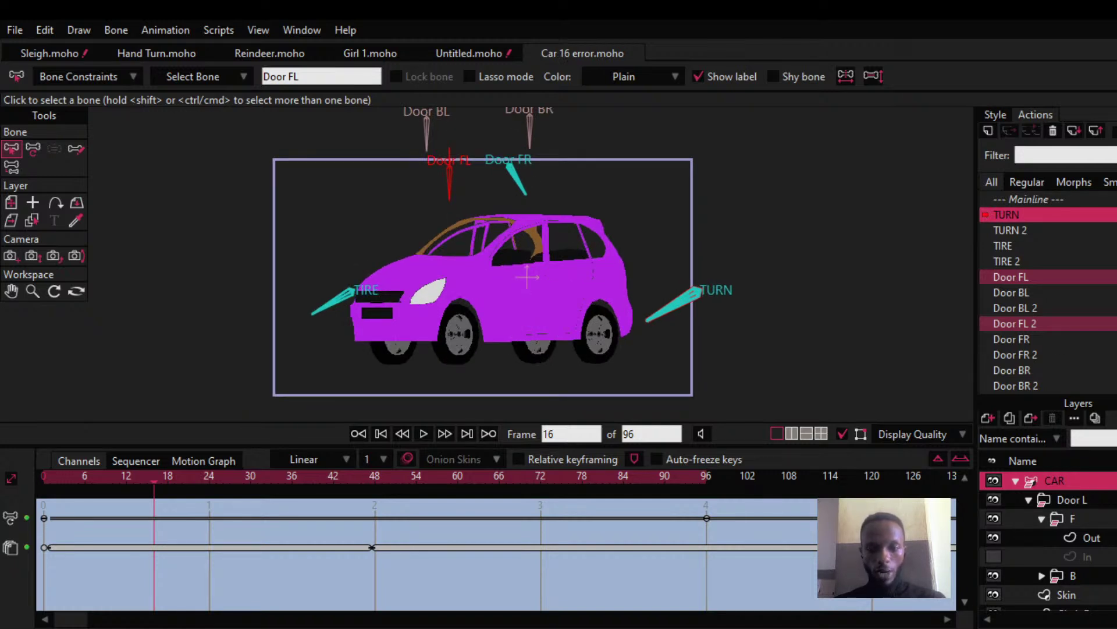
Step: Collapse the F door group and select the car's Skin layer to examine its points at frame 16
{"action": "left_click", "coordinate": [1042, 519]}
{"action": "scroll", "coordinate": [611, 312], "scroll_direction": "up", "scroll_amount": 1}
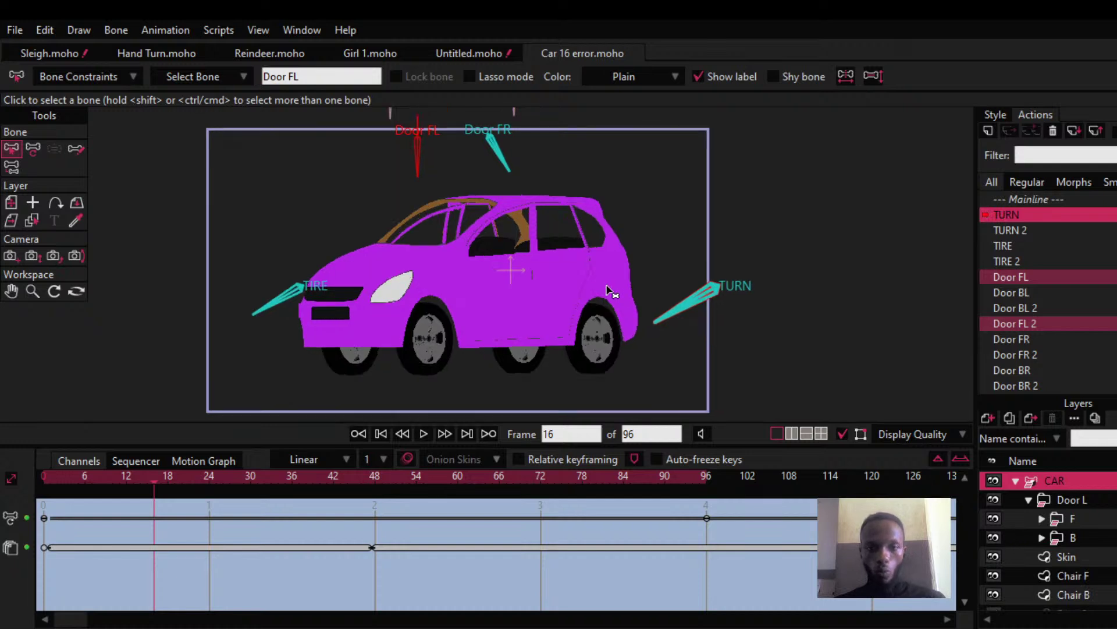
{"action": "left_click", "coordinate": [608, 282], "text": "ctrl+alt"}
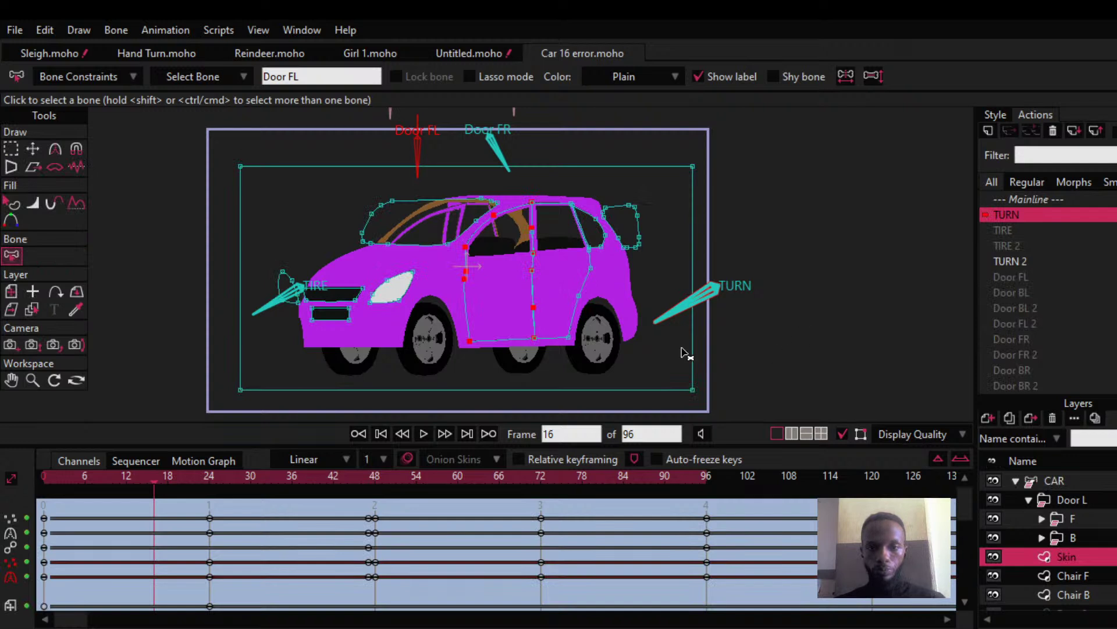
{"action": "scroll", "coordinate": [462, 297], "scroll_direction": "up", "scroll_amount": 1}
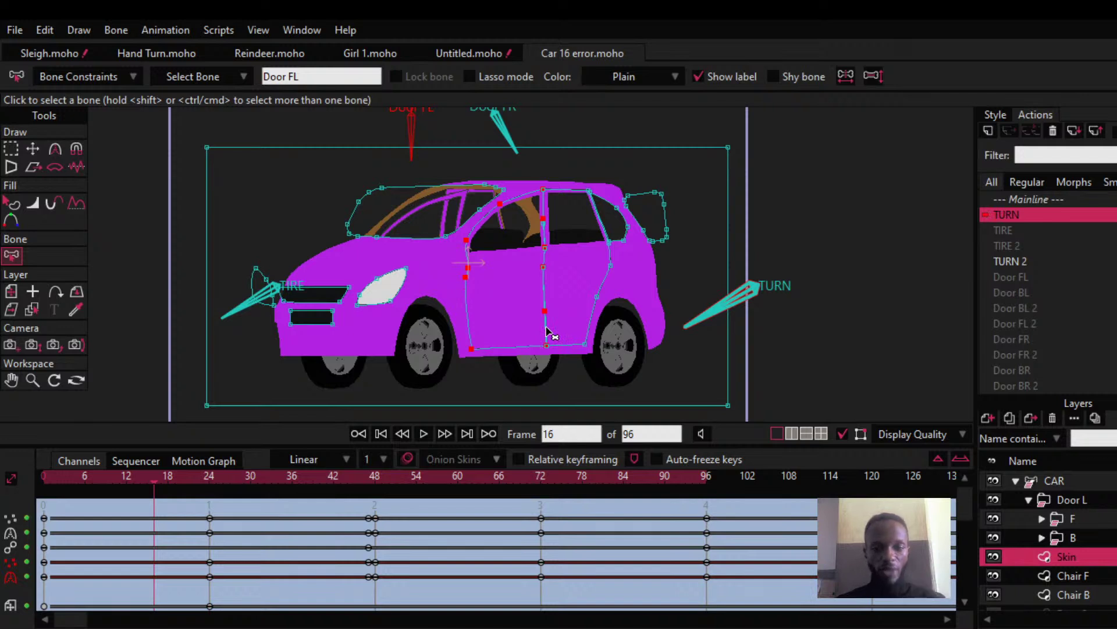
{"action": "scroll", "coordinate": [1085, 541], "scroll_direction": "down", "scroll_amount": 3}
{"action": "scroll", "coordinate": [1082, 553], "scroll_direction": "up", "scroll_amount": 1}
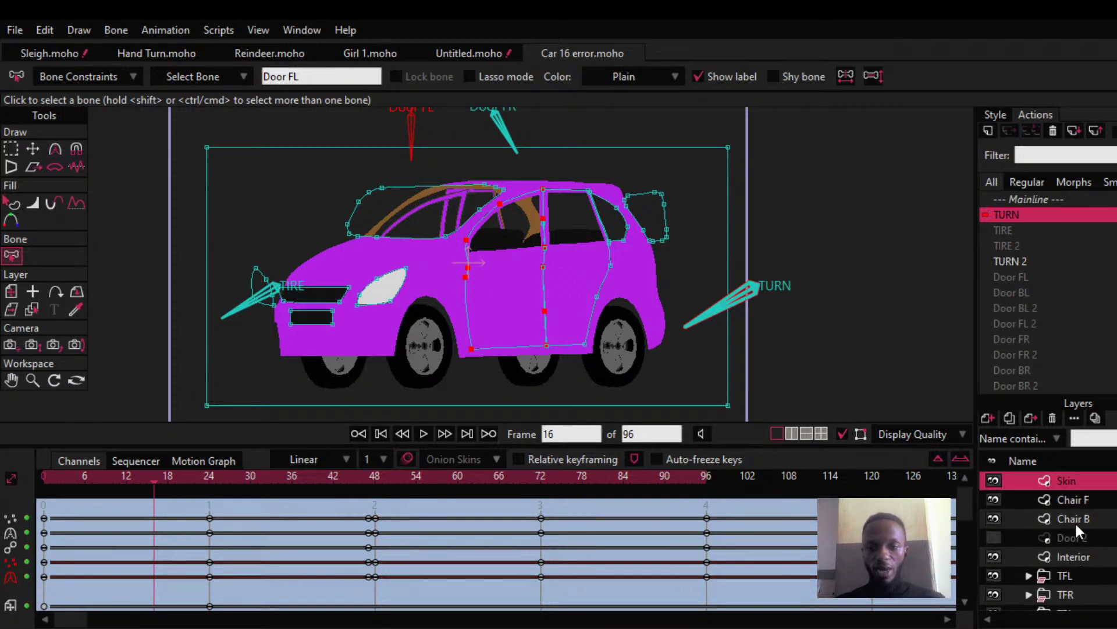
Step: Inspect the car's Chair B and Chair F layers, then return to frame 0 with Chair F selected
{"action": "left_click", "coordinate": [1074, 518]}
{"action": "left_click", "coordinate": [1061, 500]}
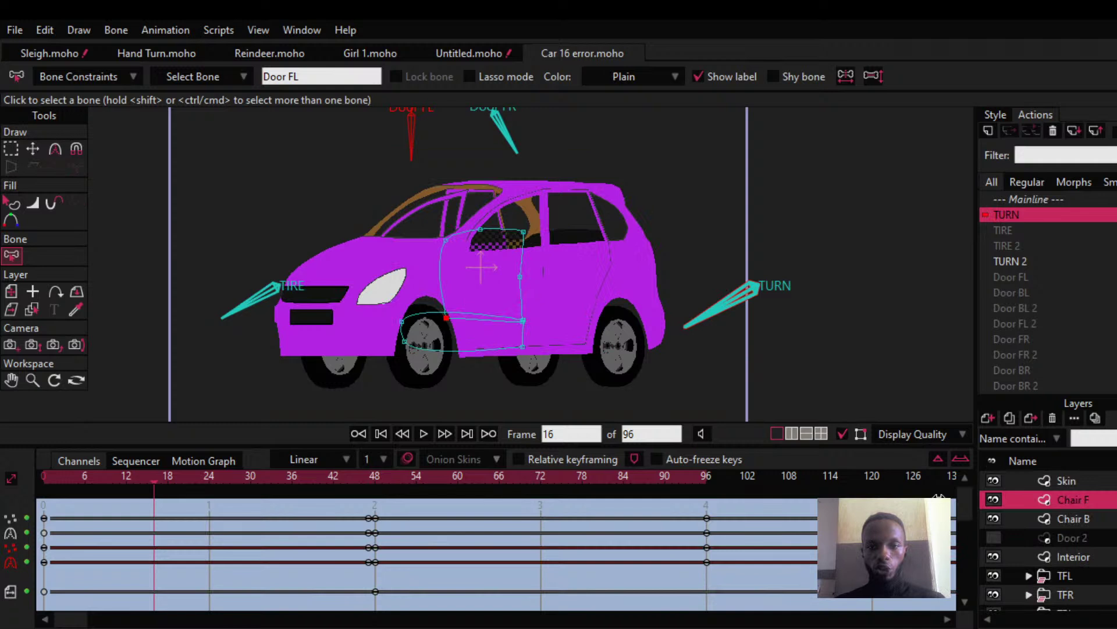
{"action": "left_click", "coordinate": [43, 477]}
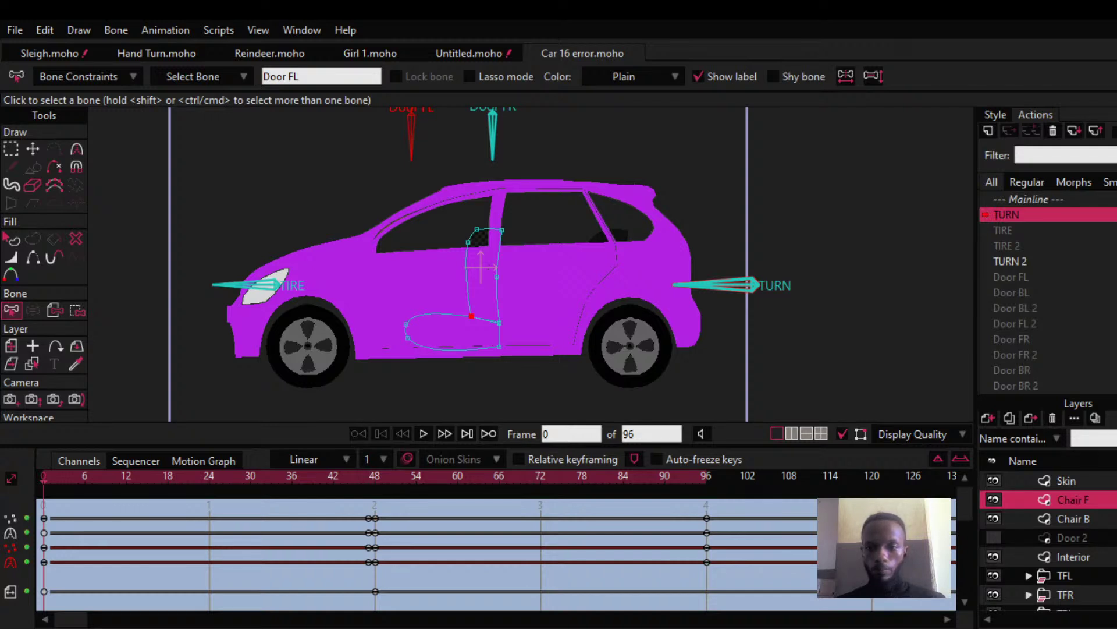
Step: Switch to Hand Turn.moho, look through the L A Rol 2 and Animation actions, and select the Character layer on the Mainline
{"action": "left_click", "coordinate": [148, 52]}
{"action": "key", "text": "0"}
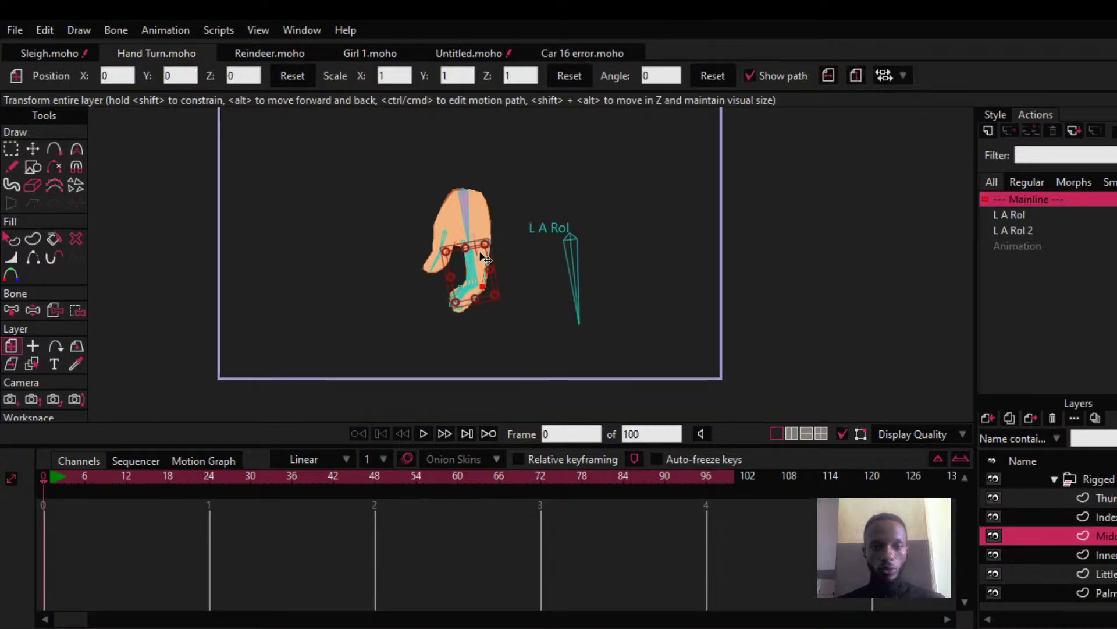
{"action": "scroll", "coordinate": [486, 259], "scroll_direction": "up", "scroll_amount": 1}
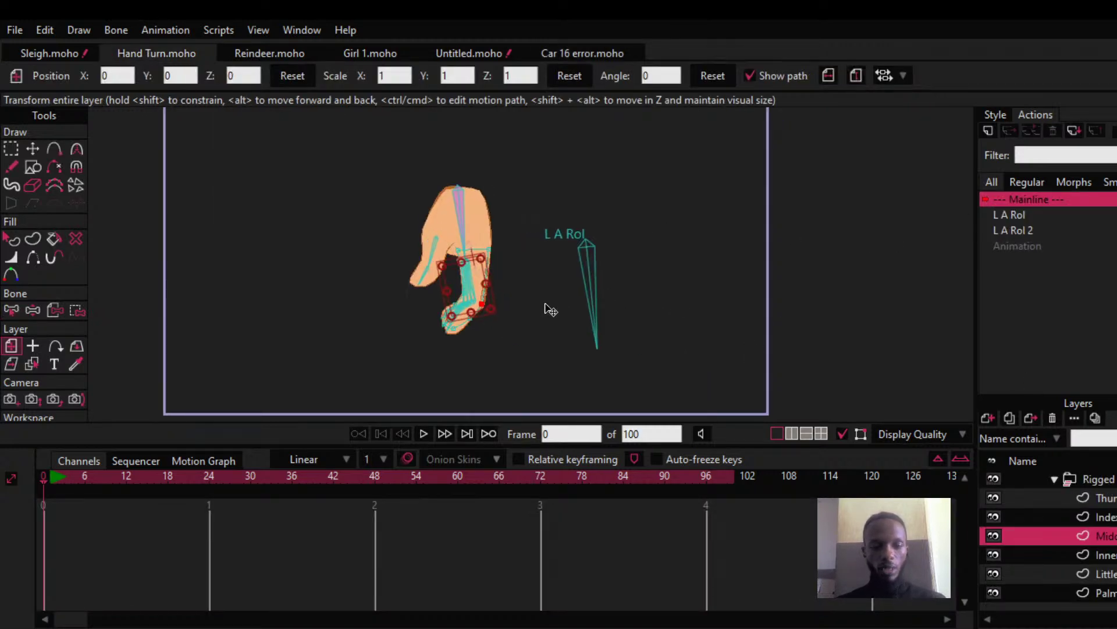
{"action": "left_click_drag", "start_coordinate": [460, 274], "coordinate": [487, 299]}
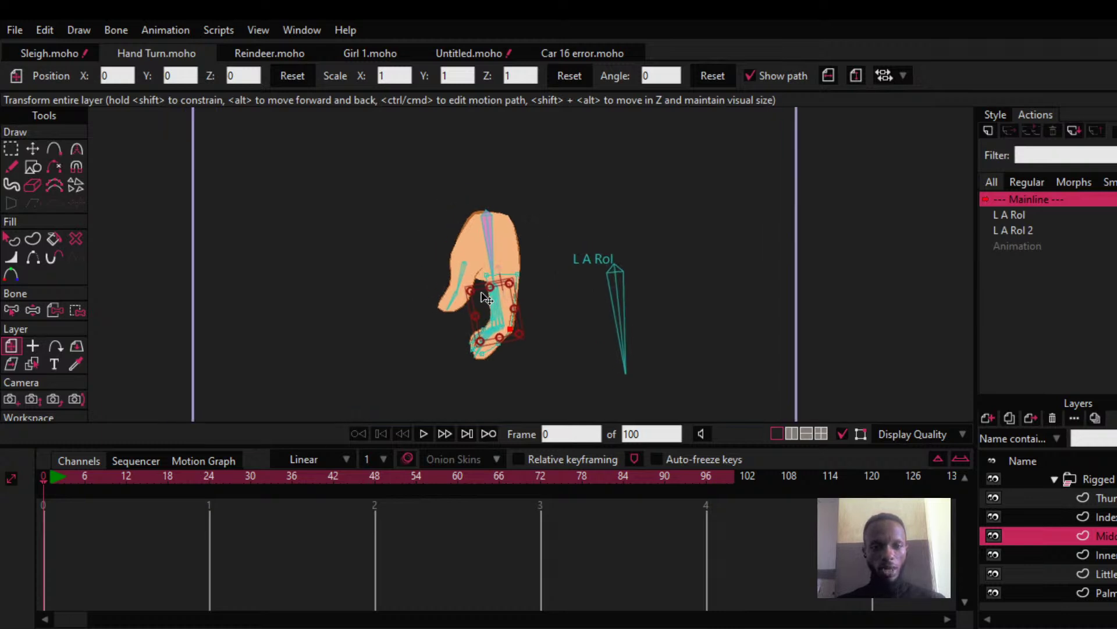
{"action": "scroll", "coordinate": [487, 299], "scroll_direction": "down", "scroll_amount": 2}
{"action": "left_click", "coordinate": [1024, 234]}
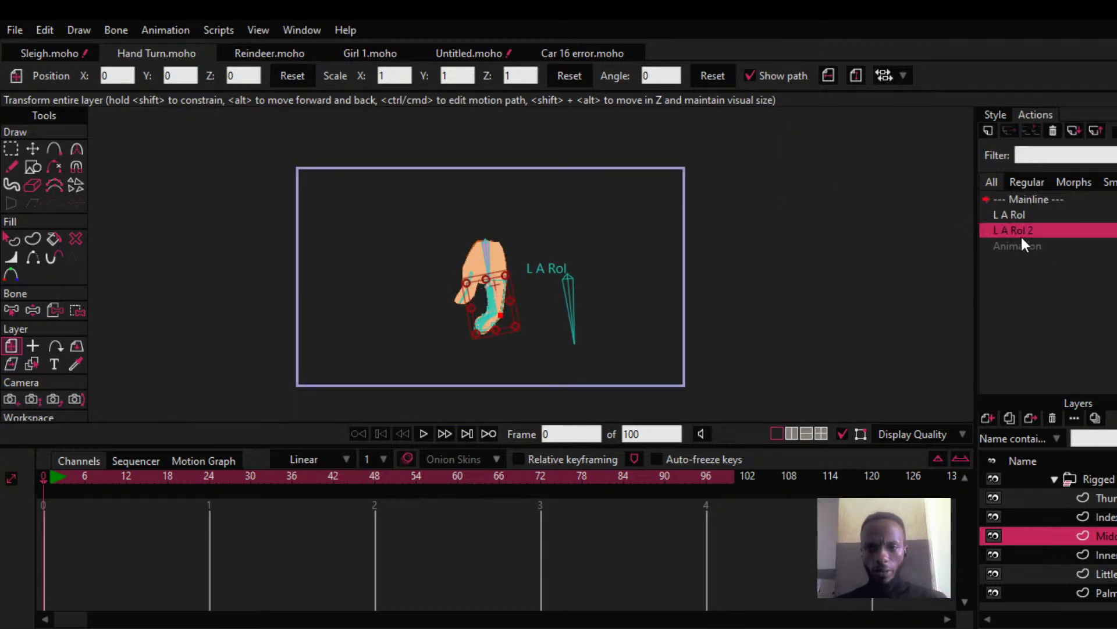
{"action": "left_click", "coordinate": [1012, 244]}
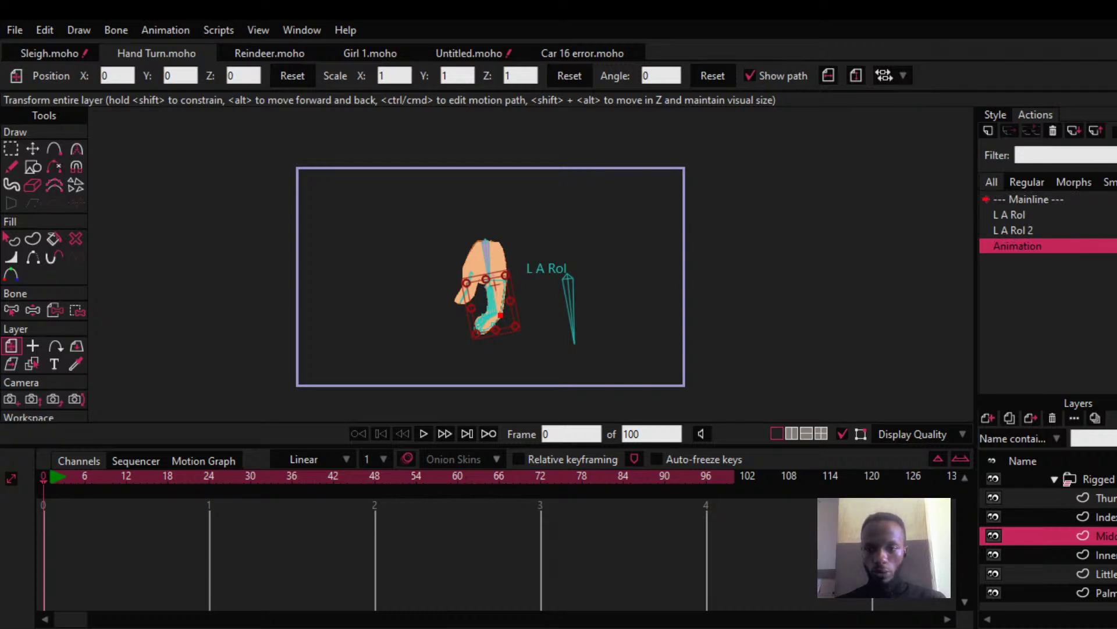
{"action": "scroll", "coordinate": [1094, 535], "scroll_direction": "up", "scroll_amount": 3}
{"action": "left_click", "coordinate": [1078, 483]}
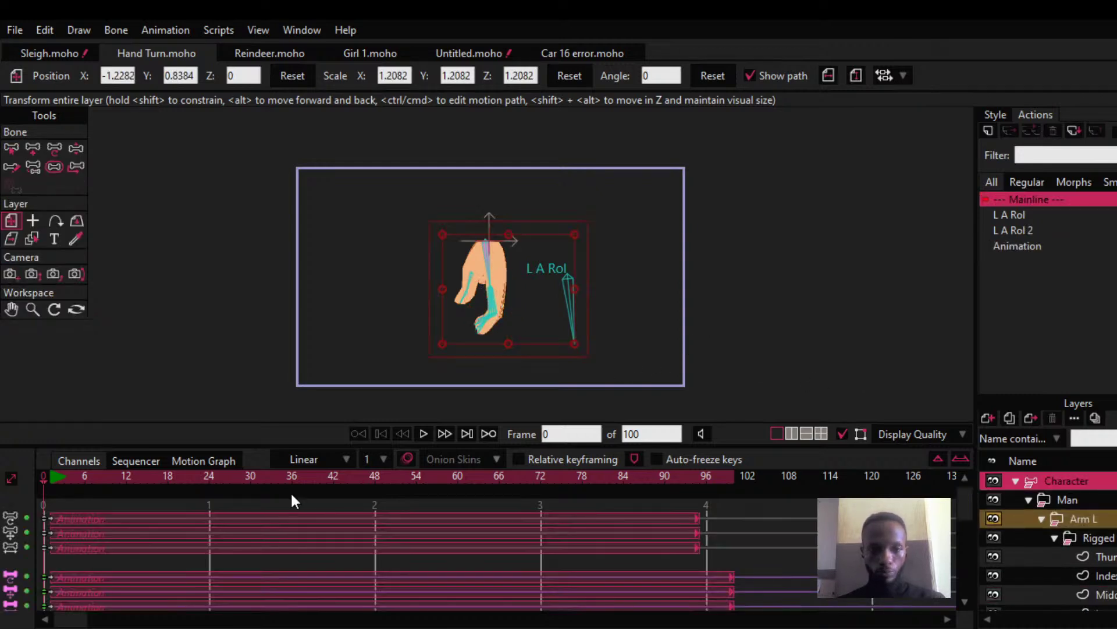
Step: Play the hand turn animation on the Mainline, then stop it and rewind to frame 0
{"action": "left_click", "coordinate": [424, 433]}
{"action": "scroll", "coordinate": [494, 279], "scroll_direction": "up", "scroll_amount": 2}
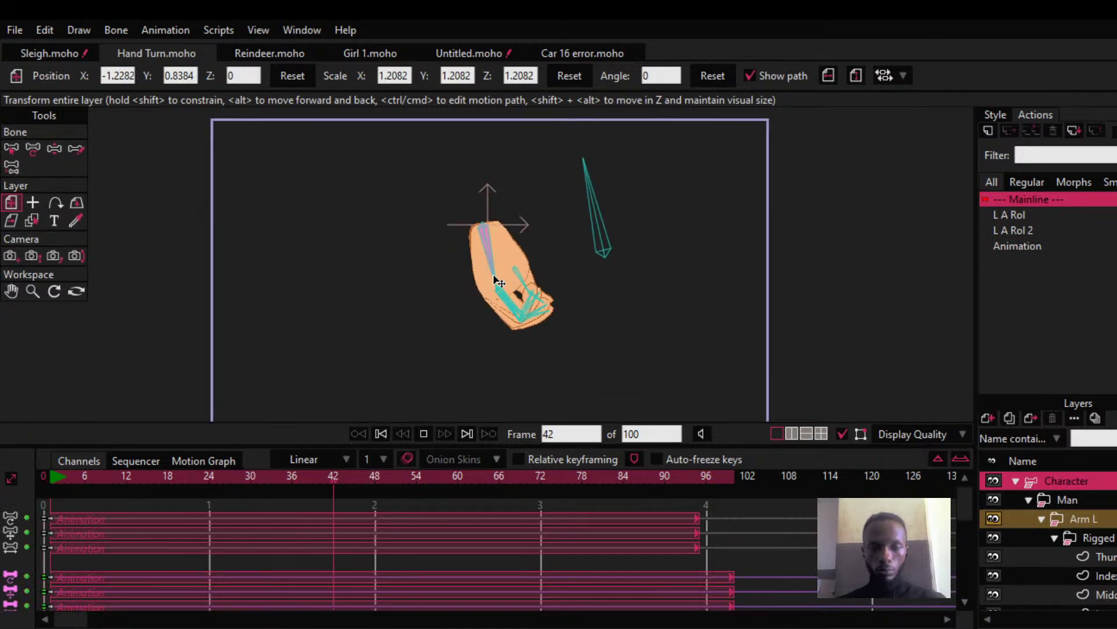
{"action": "scroll", "coordinate": [500, 297], "scroll_direction": "up", "scroll_amount": 4}
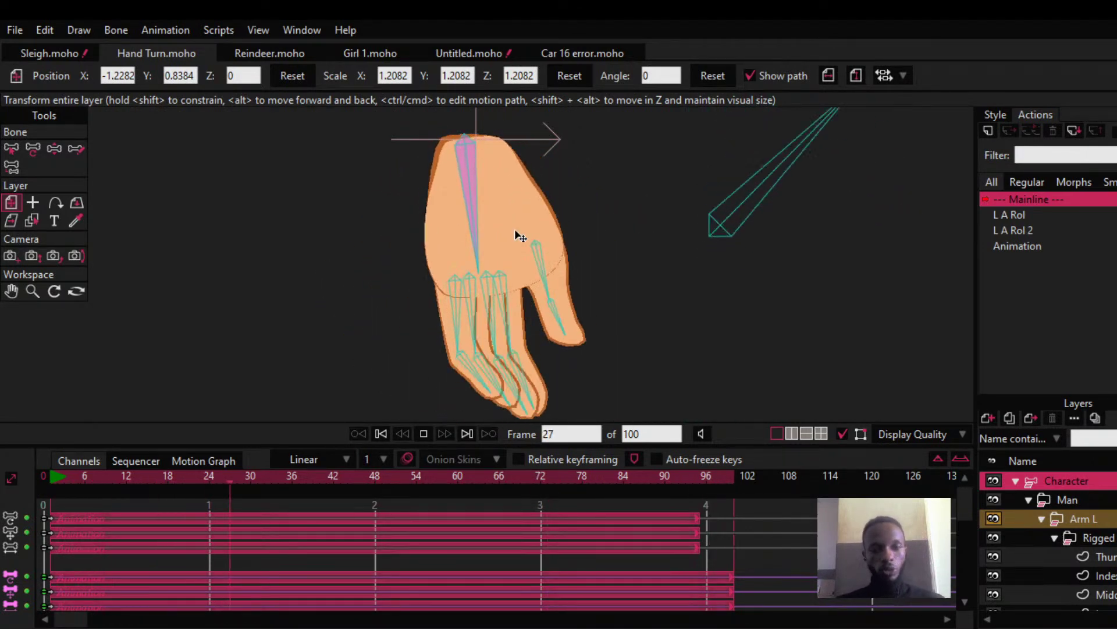
{"action": "key", "text": "space"}
{"action": "left_click", "coordinate": [381, 435]}
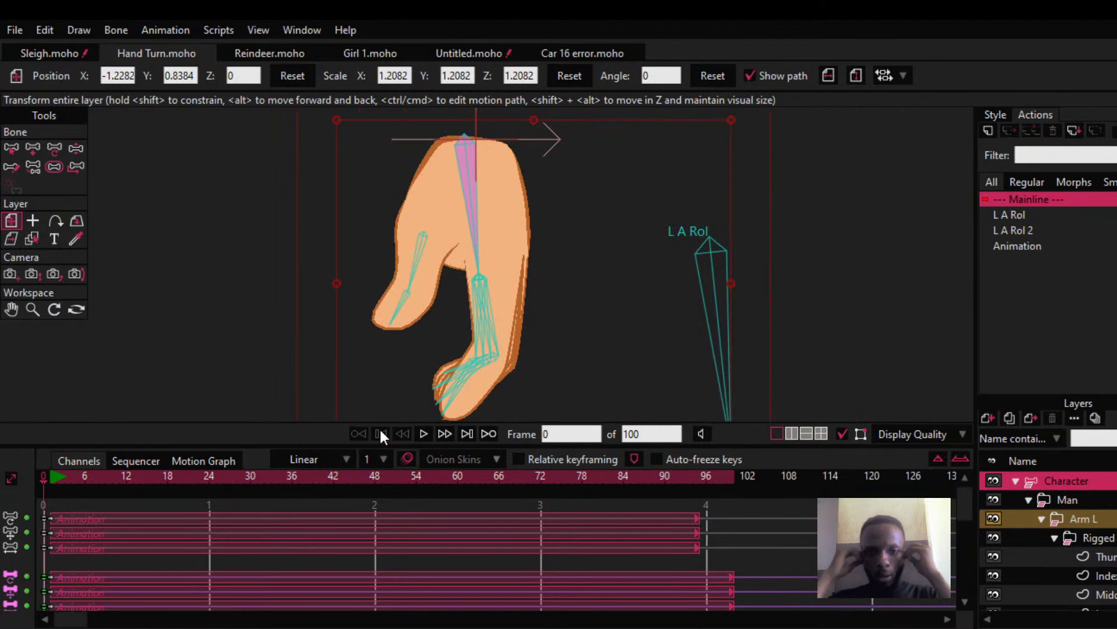
{"action": "scroll", "coordinate": [450, 342], "scroll_direction": "down", "scroll_amount": 3}
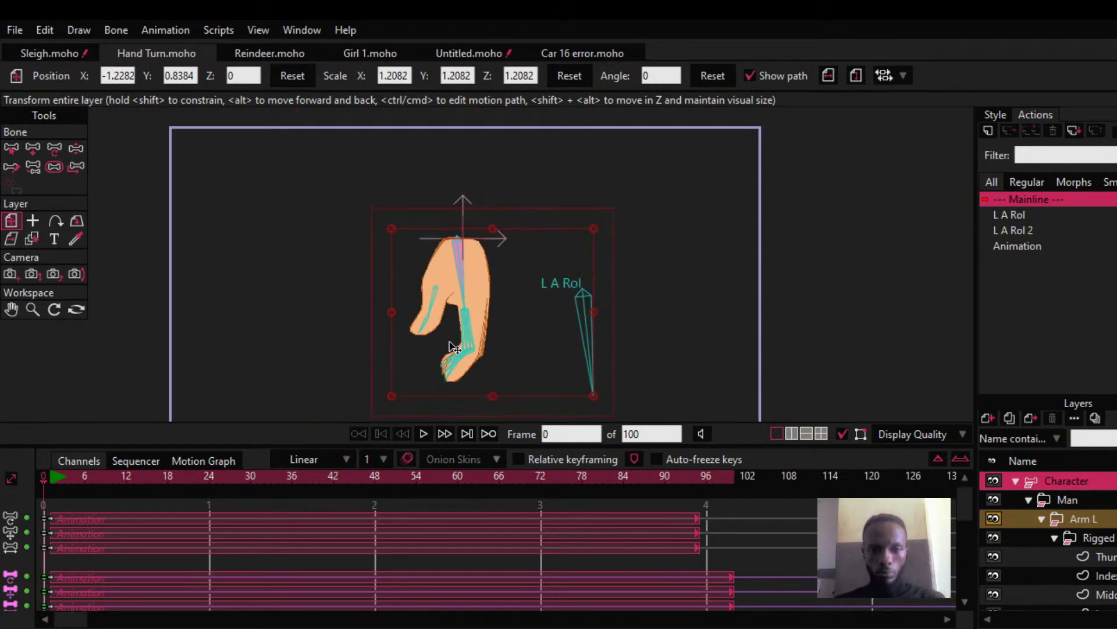
{"action": "scroll", "coordinate": [454, 347], "scroll_direction": "down", "scroll_amount": 3}
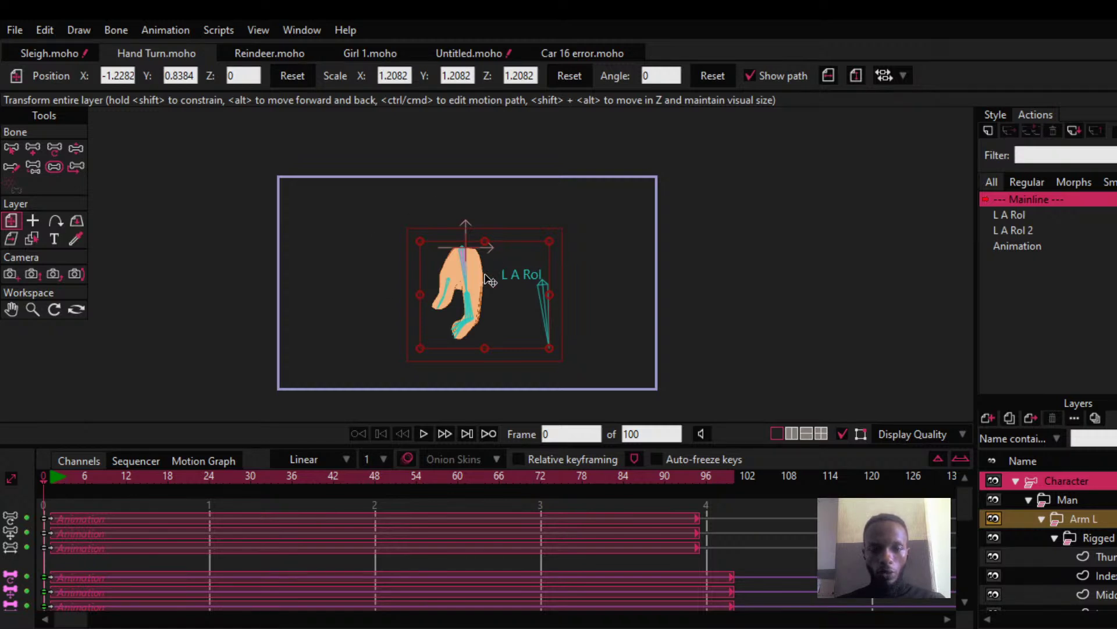
{"action": "scroll", "coordinate": [487, 280], "scroll_direction": "up", "scroll_amount": 2}
{"action": "left_click_drag", "start_coordinate": [487, 280], "coordinate": [498, 264]}
{"action": "scroll", "coordinate": [471, 250], "scroll_direction": "up", "scroll_amount": 2}
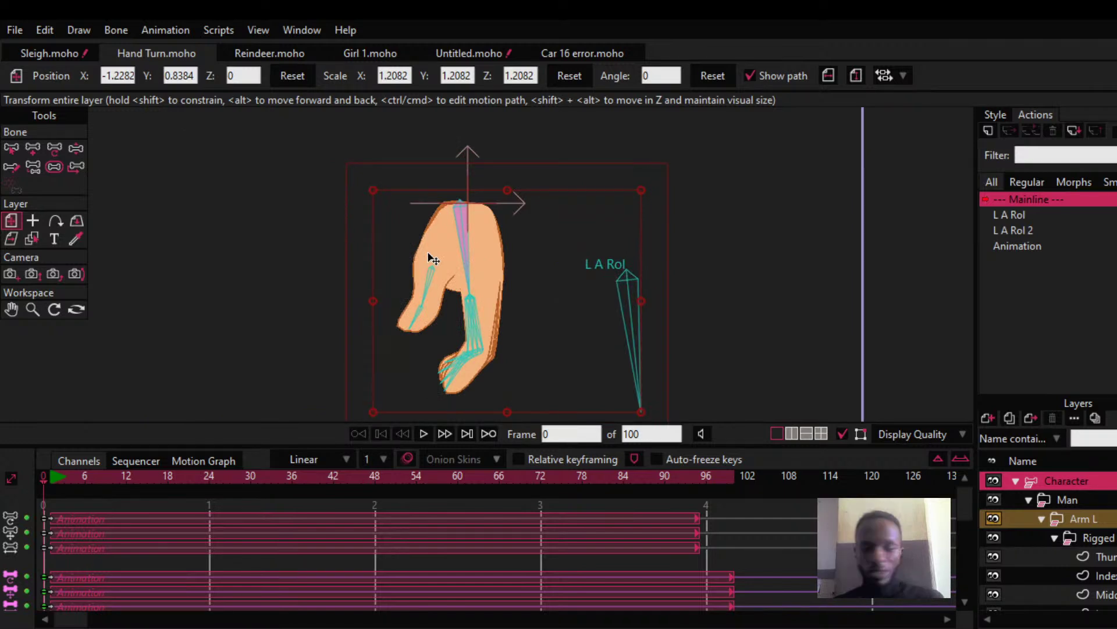
Step: Inspect the Thumb, Index, Middle, Inner, Little and Palm layers of the hand on the Mainline at frame 0
{"action": "scroll", "coordinate": [453, 236], "scroll_direction": "down", "scroll_amount": 2}
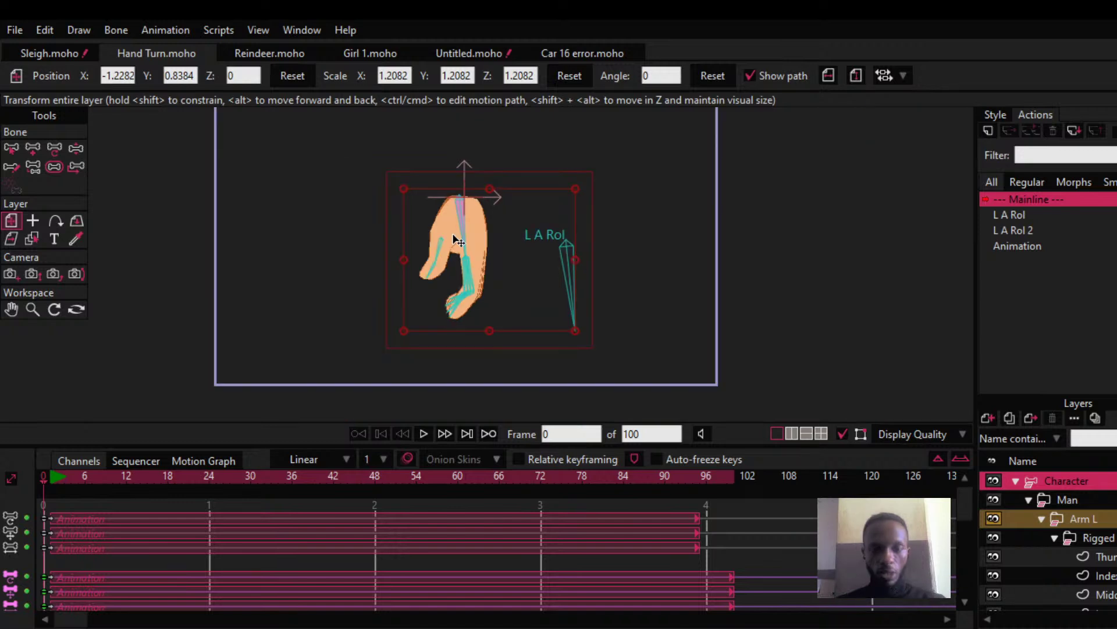
{"action": "scroll", "coordinate": [458, 241], "scroll_direction": "up", "scroll_amount": 2}
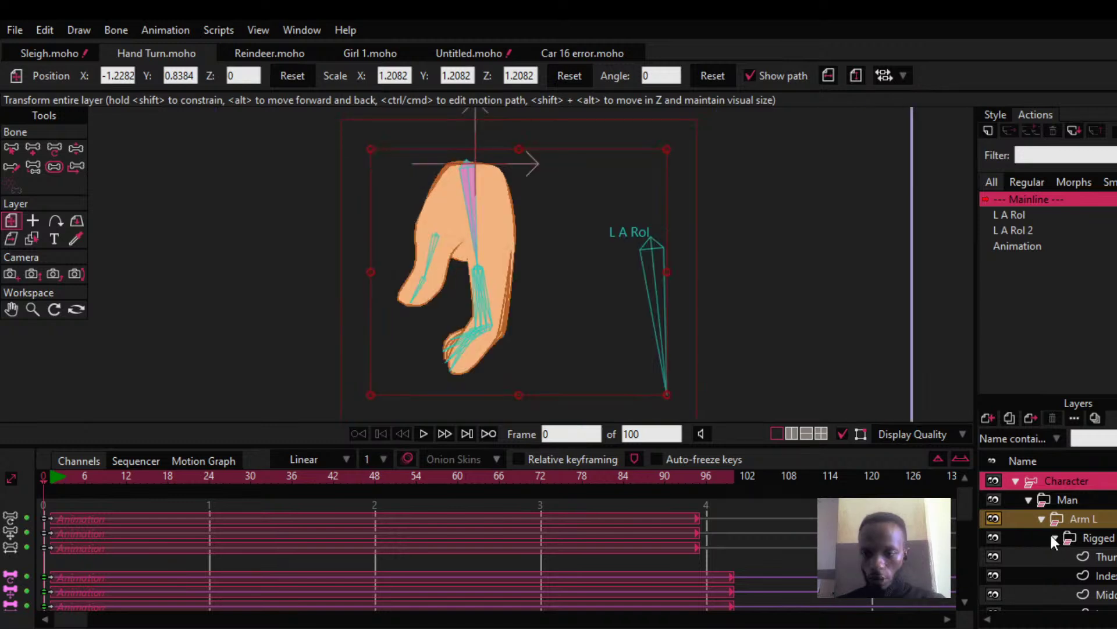
{"action": "left_click", "coordinate": [1100, 556]}
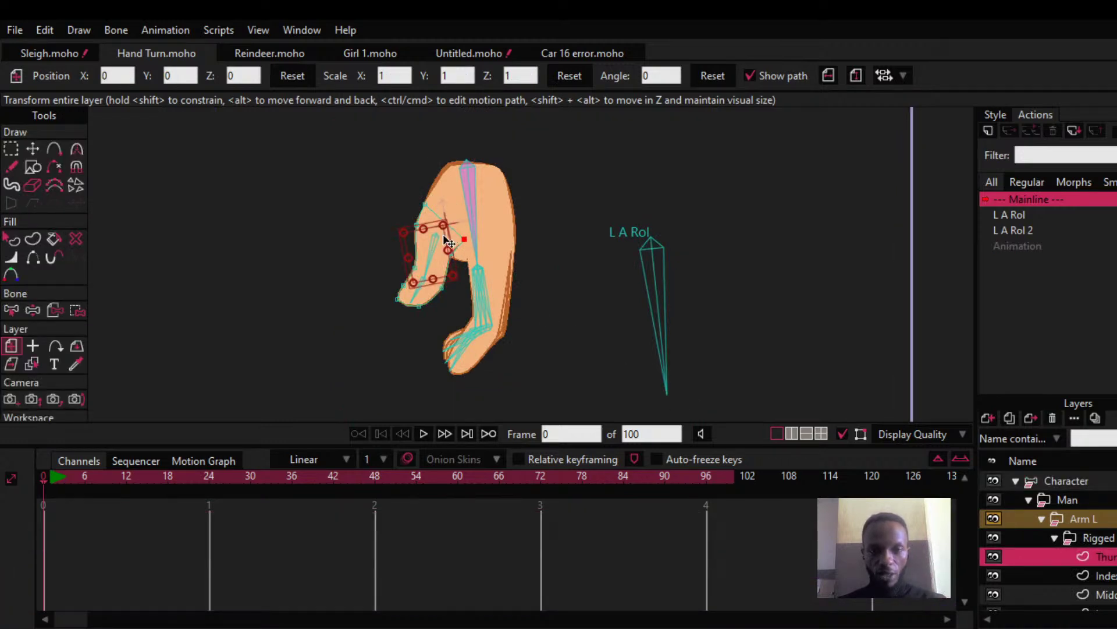
{"action": "left_click", "coordinate": [1103, 577]}
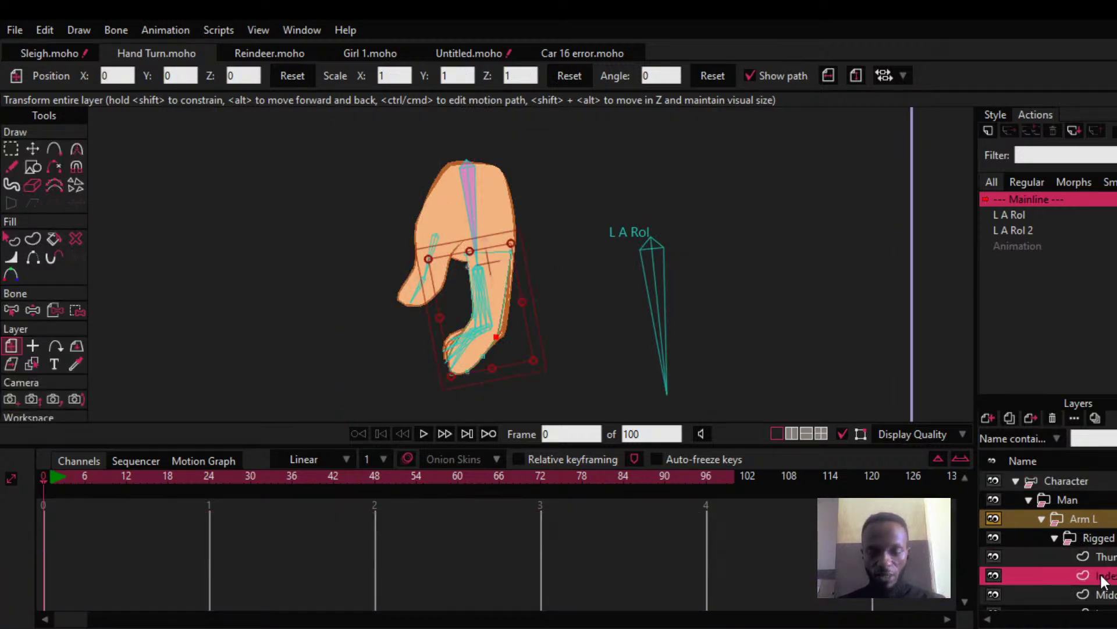
{"action": "left_click", "coordinate": [1111, 593]}
{"action": "left_click", "coordinate": [1107, 594]}
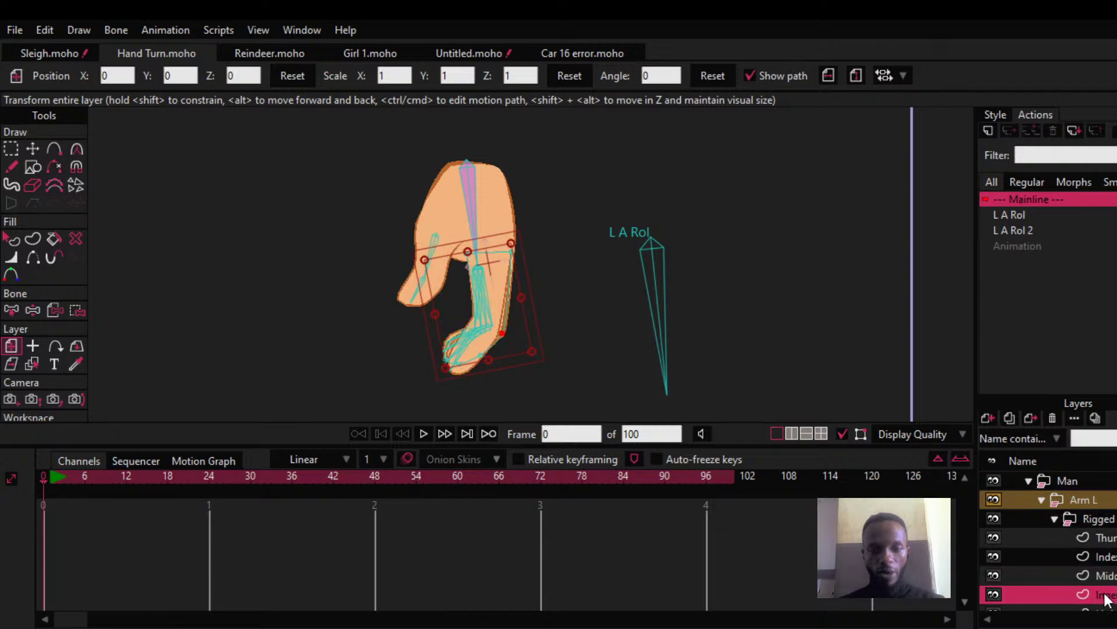
{"action": "scroll", "coordinate": [1107, 595], "scroll_direction": "down", "scroll_amount": 2}
{"action": "left_click", "coordinate": [1110, 576]}
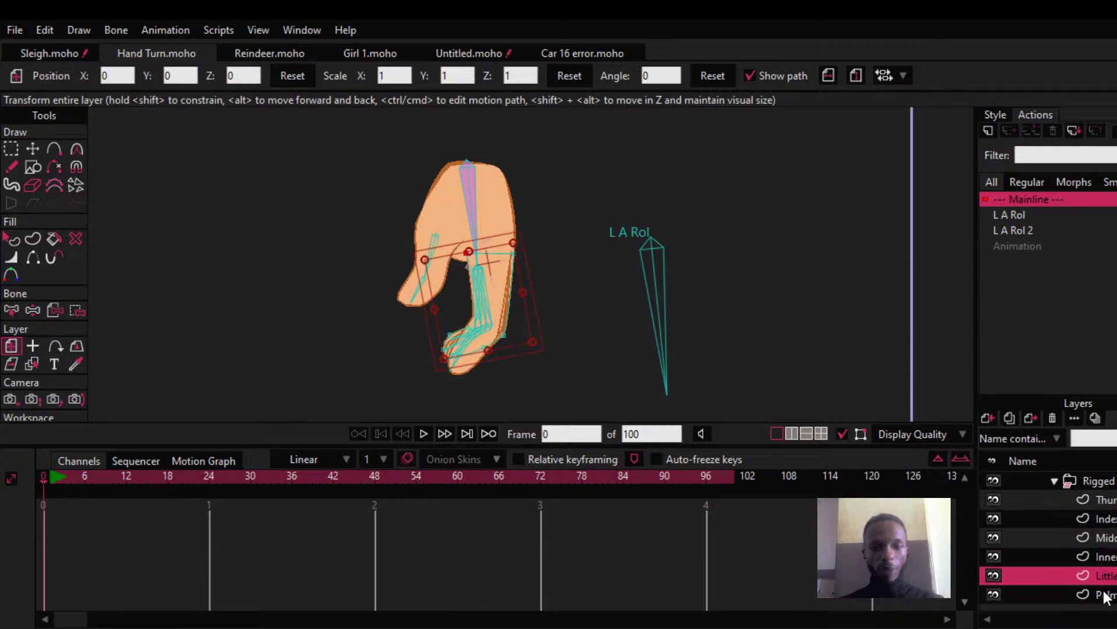
{"action": "left_click", "coordinate": [1106, 595]}
{"action": "scroll", "coordinate": [522, 283], "scroll_direction": "up", "scroll_amount": 1}
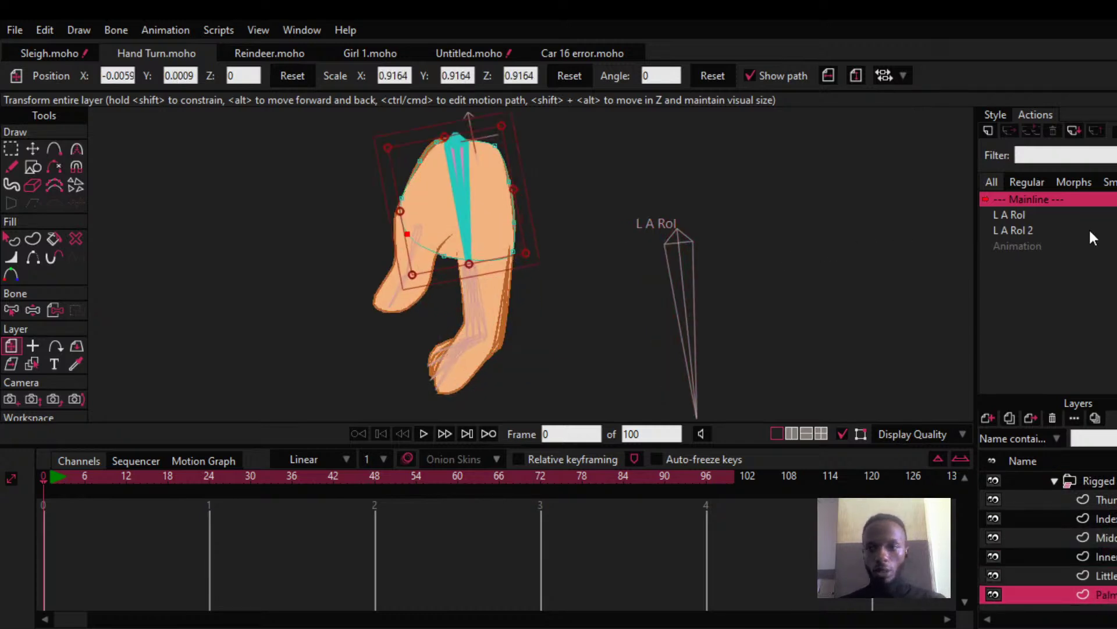
Step: Open the L A Rol action and scrub it to frame 60 to examine the turned hand and layer order
{"action": "left_click", "coordinate": [1035, 216]}
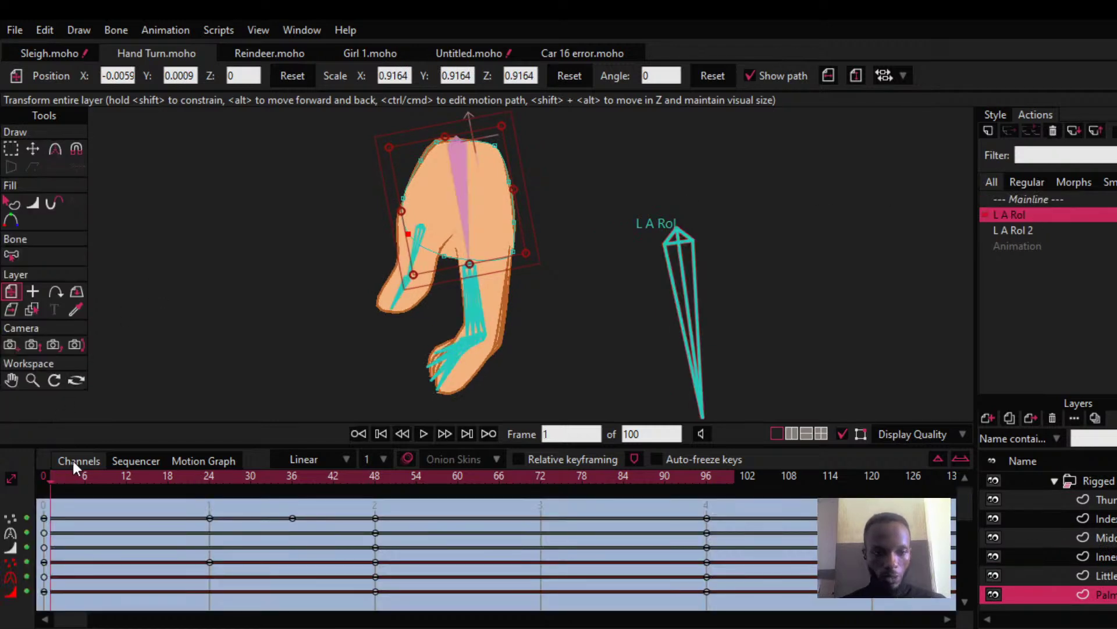
{"action": "left_click_drag", "start_coordinate": [71, 477], "coordinate": [456, 547]}
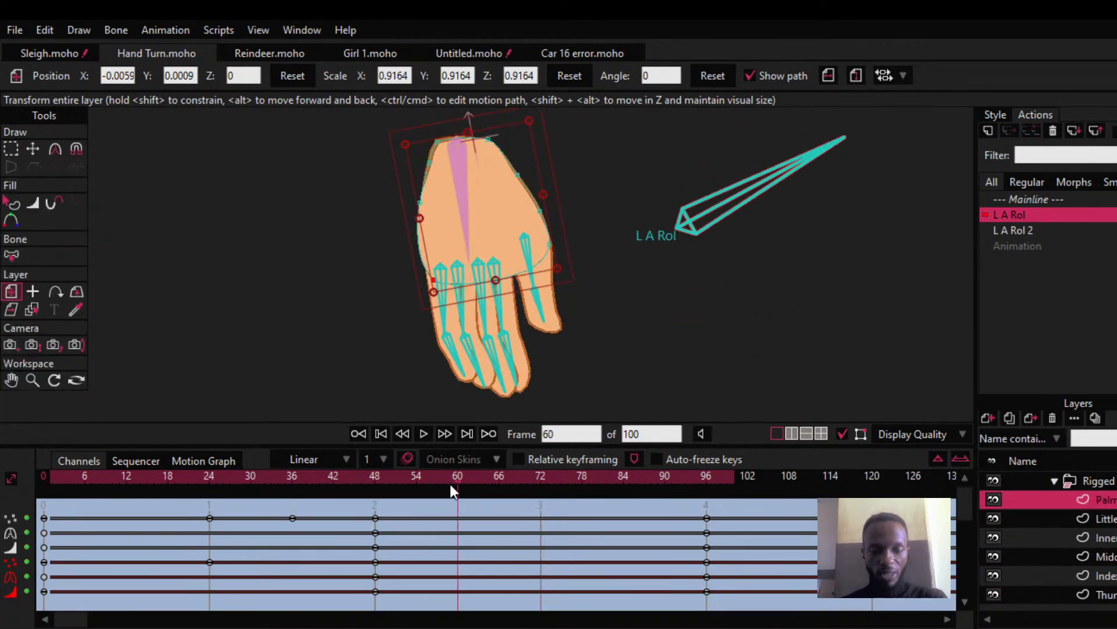
{"action": "scroll", "coordinate": [463, 268], "scroll_direction": "up", "scroll_amount": 2}
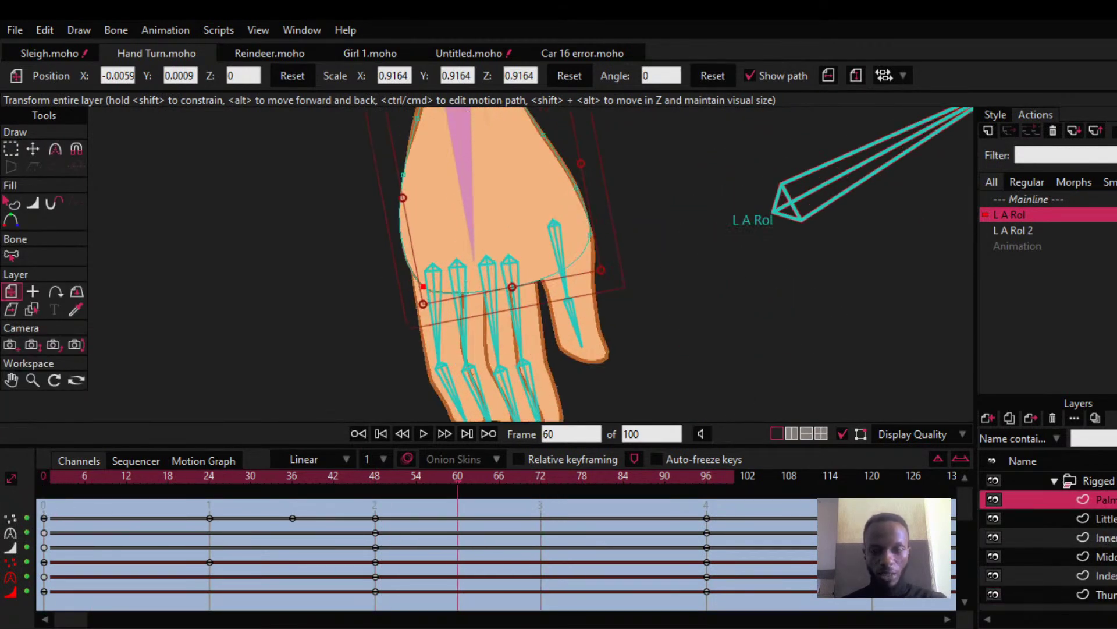
{"action": "scroll", "coordinate": [1063, 488], "scroll_direction": "up", "scroll_amount": 2}
Step: Inspect the Character layer and the Rigged group's keys at frame 60, then collapse the group and reselect Character
{"action": "left_click", "coordinate": [1084, 482]}
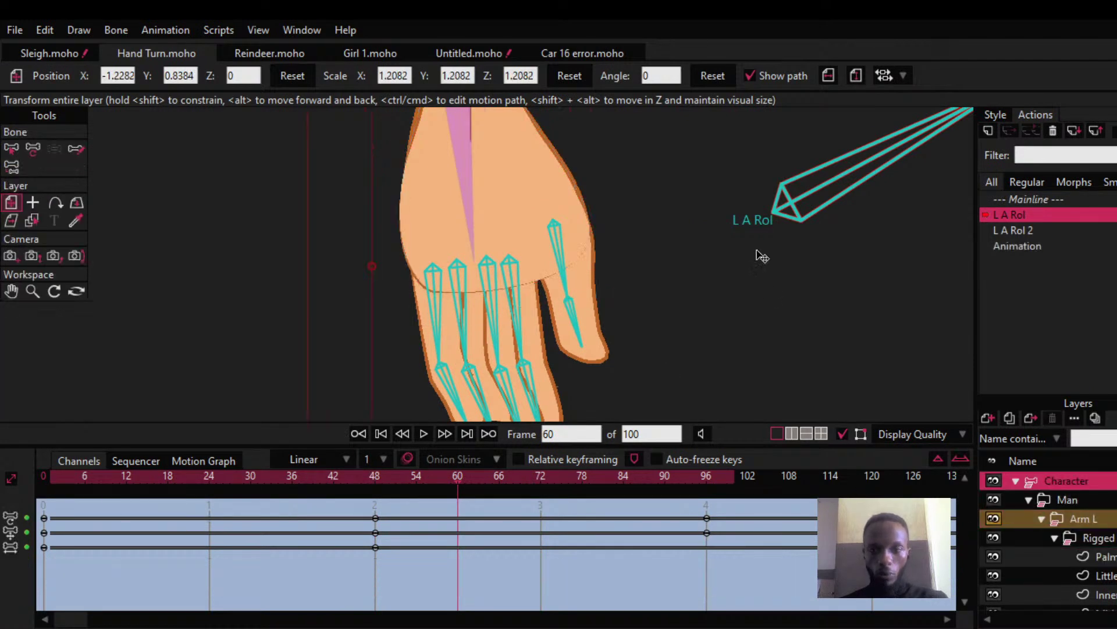
{"action": "scroll", "coordinate": [415, 271], "scroll_direction": "down", "scroll_amount": 3}
{"action": "left_click_drag", "start_coordinate": [416, 277], "coordinate": [414, 279]}
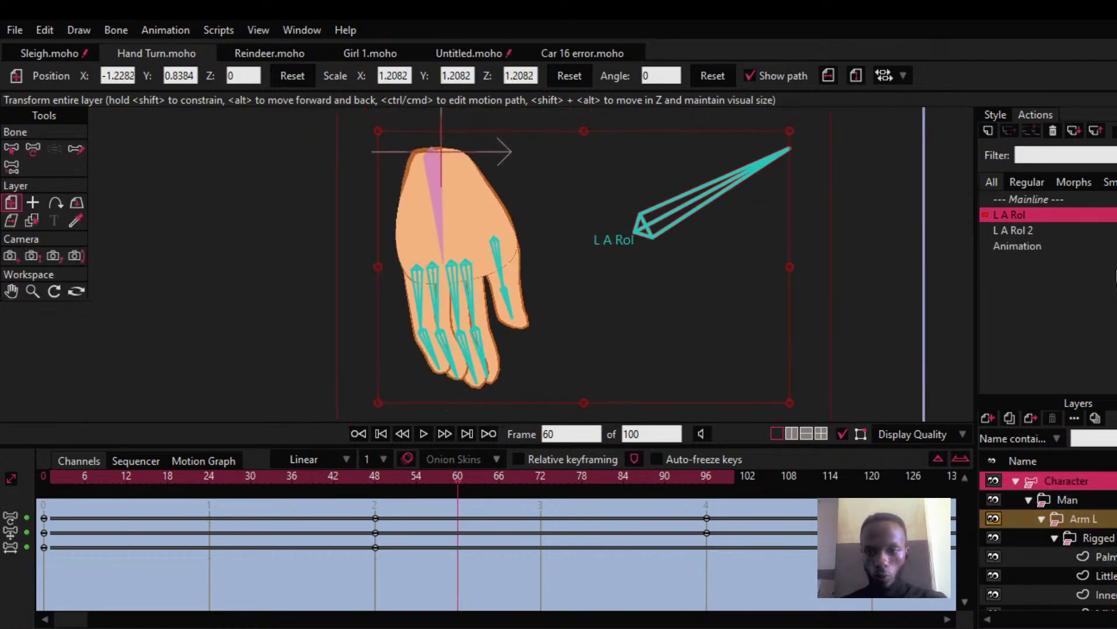
{"action": "left_click", "coordinate": [1090, 537]}
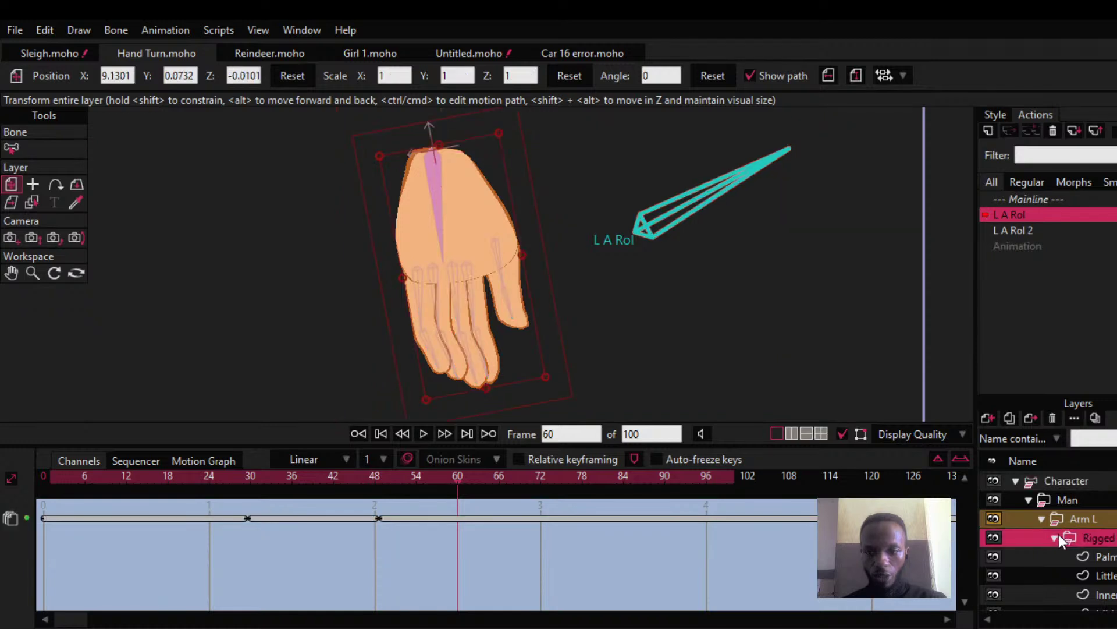
{"action": "left_click", "coordinate": [1054, 537]}
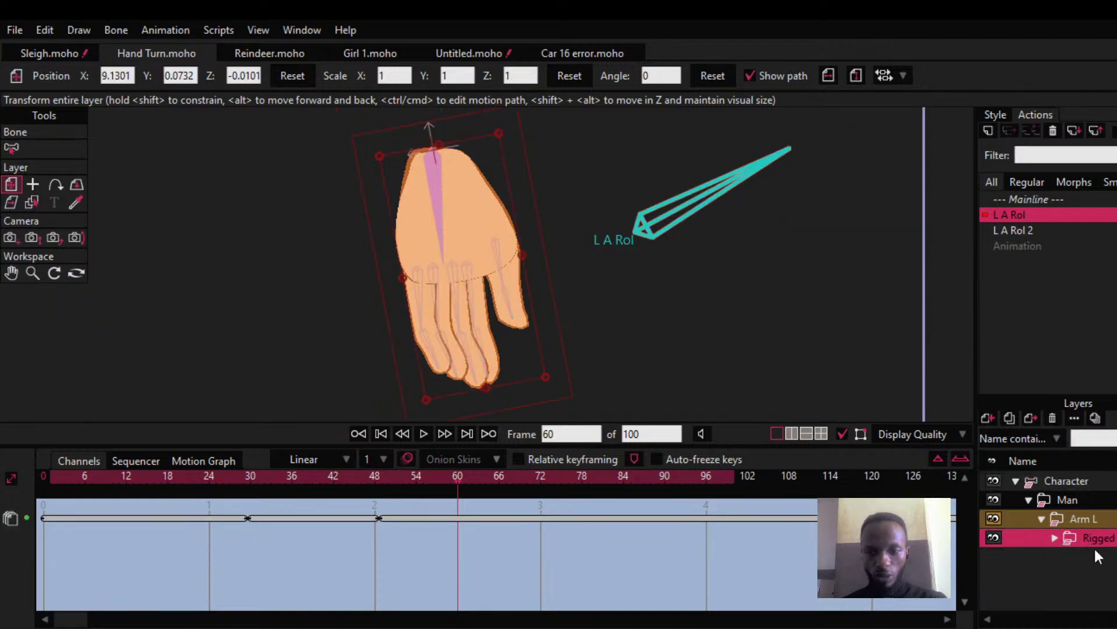
{"action": "left_click", "coordinate": [1055, 538]}
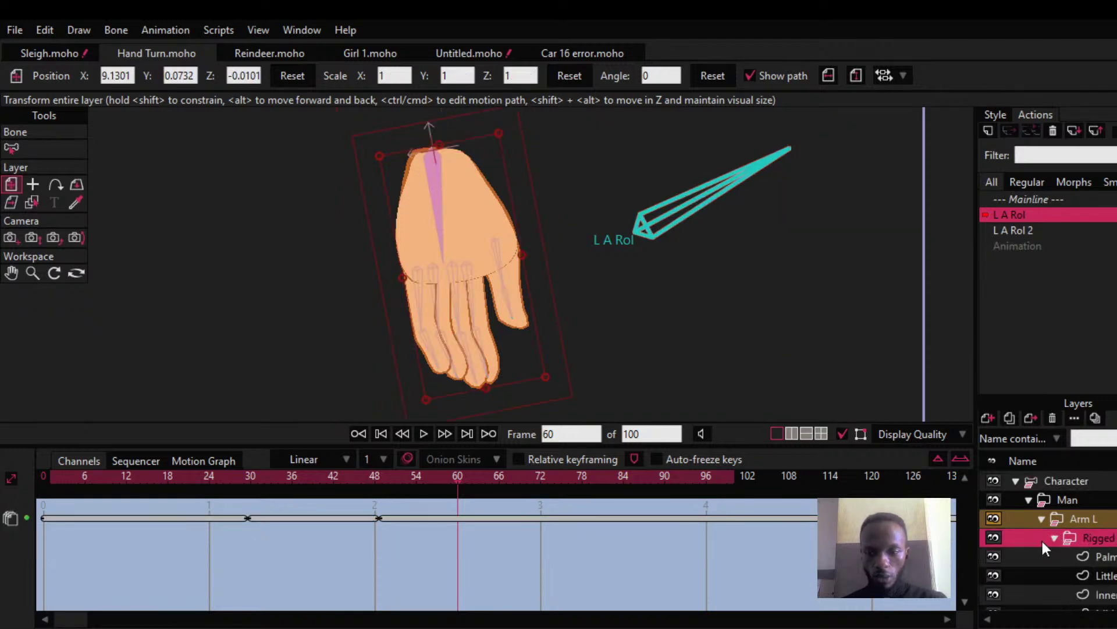
{"action": "left_click", "coordinate": [1055, 538]}
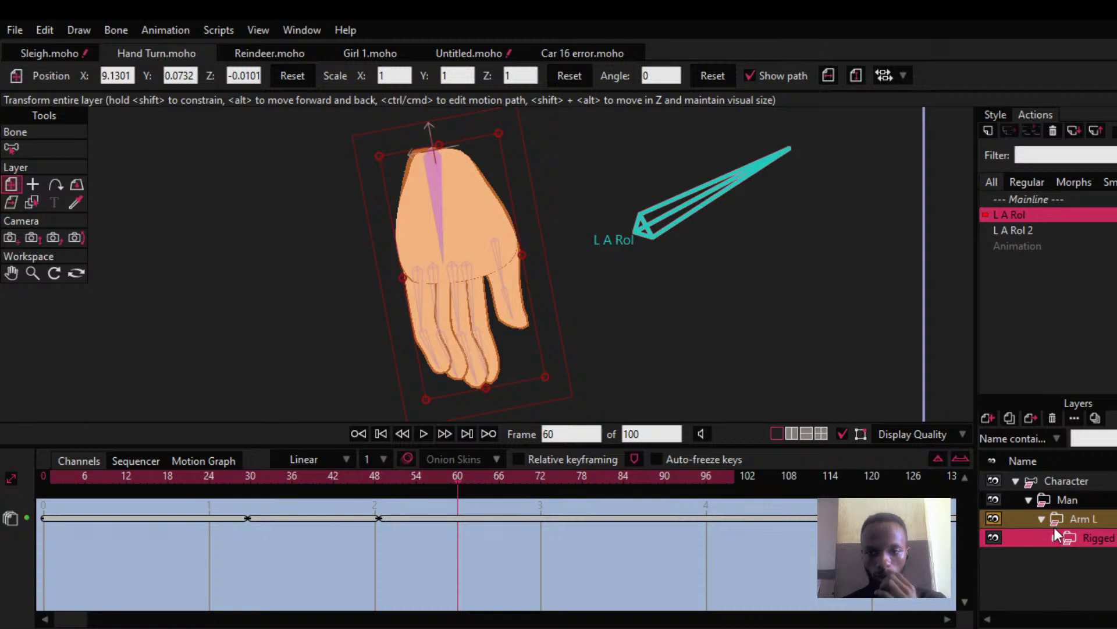
{"action": "left_click", "coordinate": [1054, 483]}
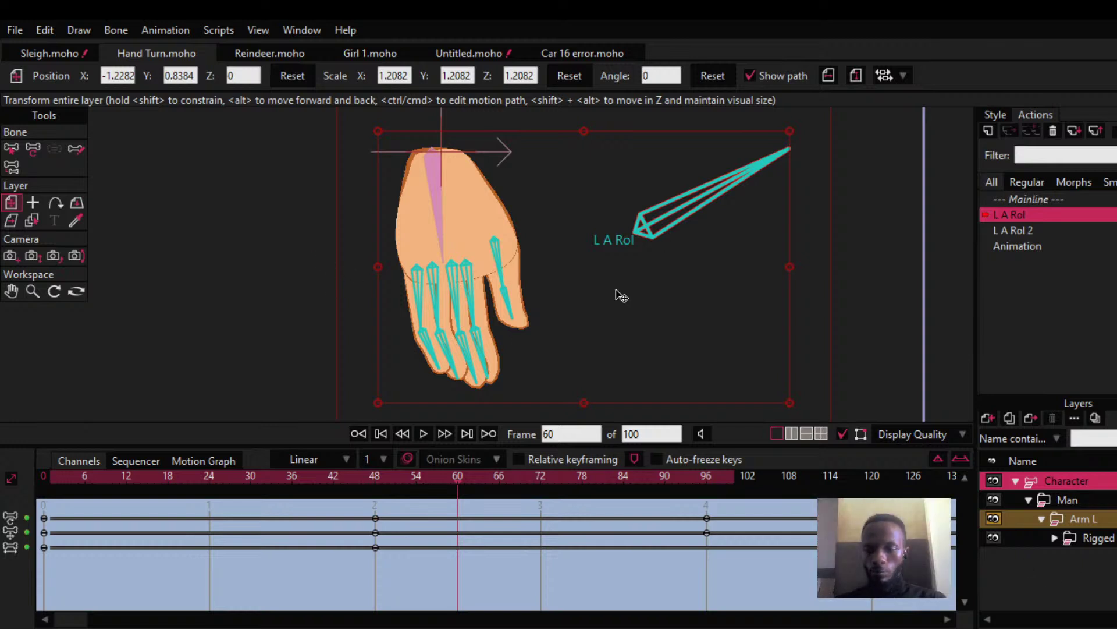
Step: Pick the palm, thumb and index finger shapes on the canvas to examine their layers at frame 60
{"action": "scroll", "coordinate": [506, 283], "scroll_direction": "up", "scroll_amount": 1}
{"action": "left_click_drag", "start_coordinate": [509, 282], "coordinate": [525, 300]}
{"action": "right_click", "coordinate": [491, 230], "text": "alt"}
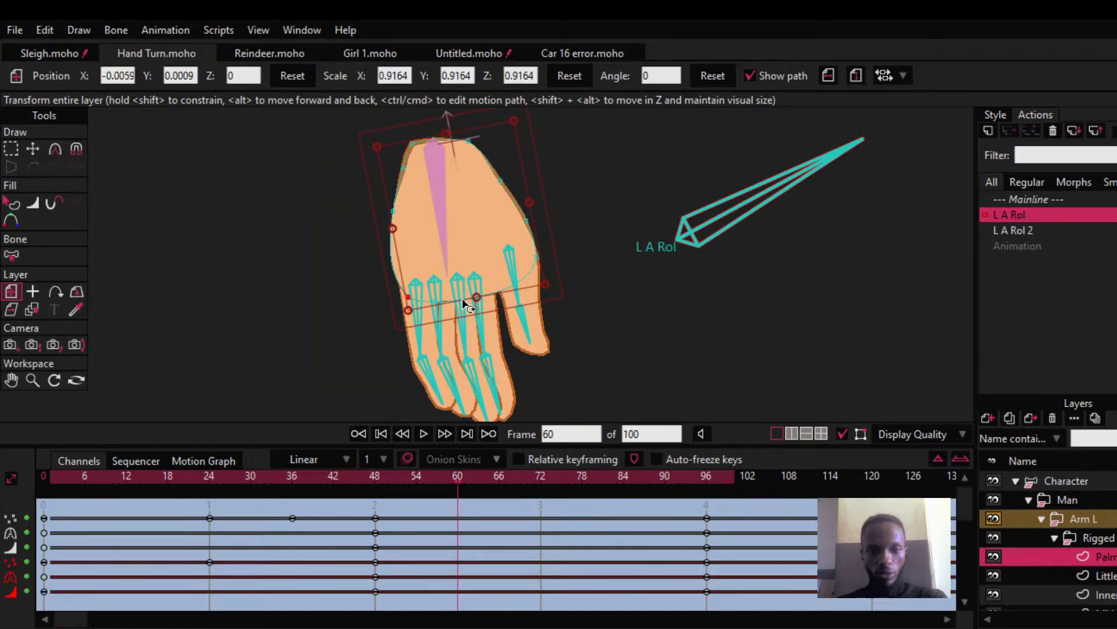
{"action": "right_click", "coordinate": [541, 322], "text": "alt"}
{"action": "right_click", "coordinate": [510, 391], "text": "alt"}
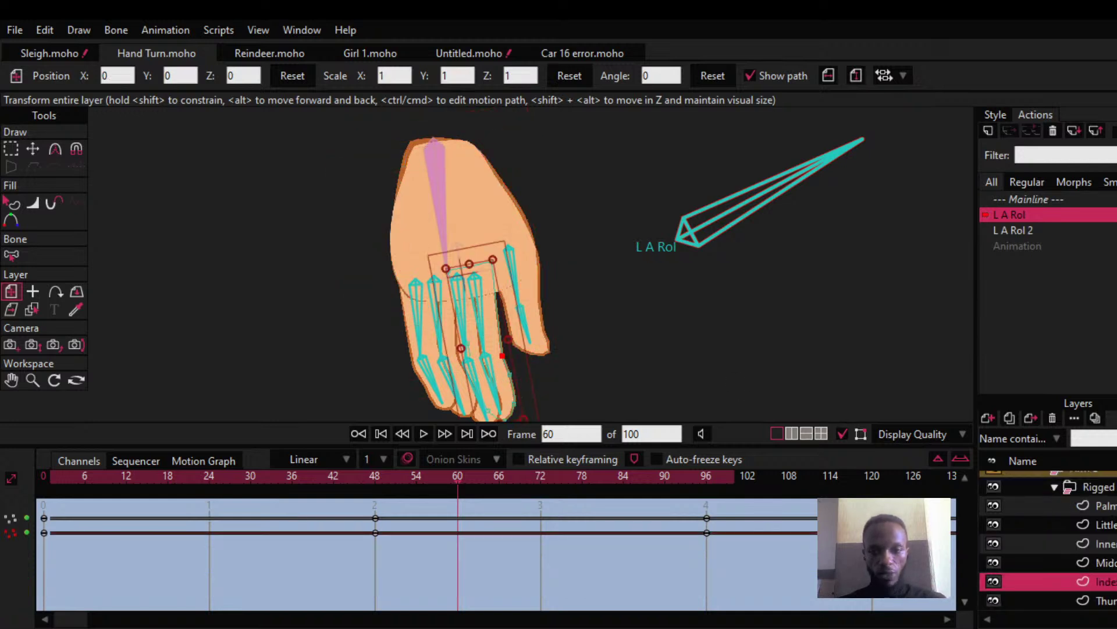
{"action": "scroll", "coordinate": [1106, 508], "scroll_direction": "up", "scroll_amount": 1}
{"action": "scroll", "coordinate": [1106, 511], "scroll_direction": "up", "scroll_amount": 2}
Step: Select the Character layer, scrub to frame 49 and inspect the finger and thumb bones with Select Bone
{"action": "left_click", "coordinate": [1072, 481]}
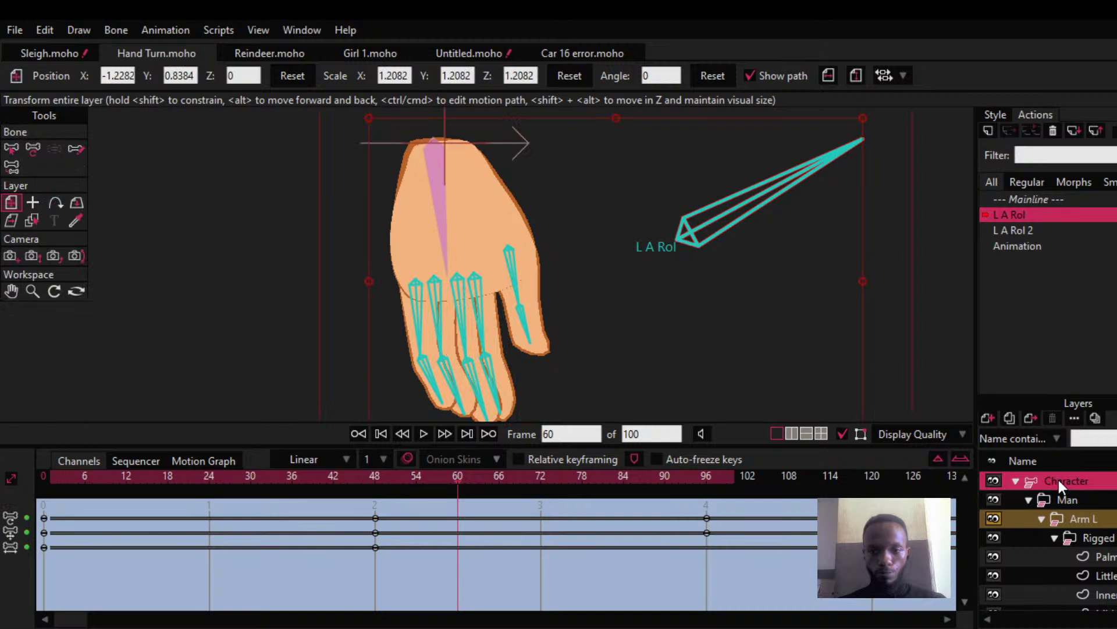
{"action": "left_click_drag", "start_coordinate": [67, 472], "coordinate": [388, 486]}
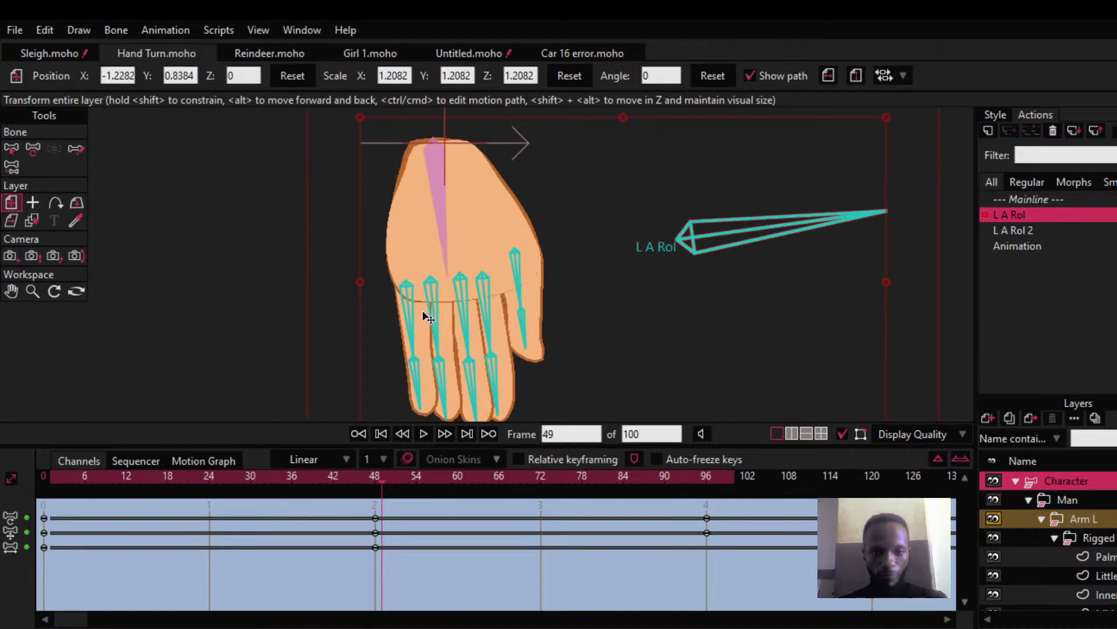
{"action": "left_click", "coordinate": [406, 298]}
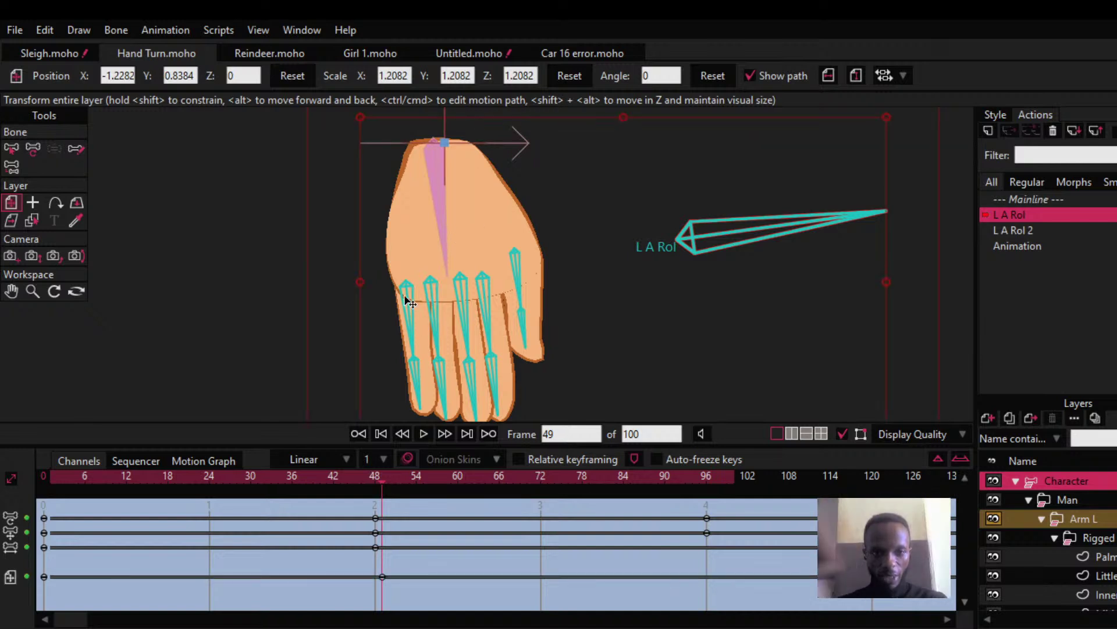
{"action": "key", "text": "z"}
{"action": "left_click", "coordinate": [415, 316]}
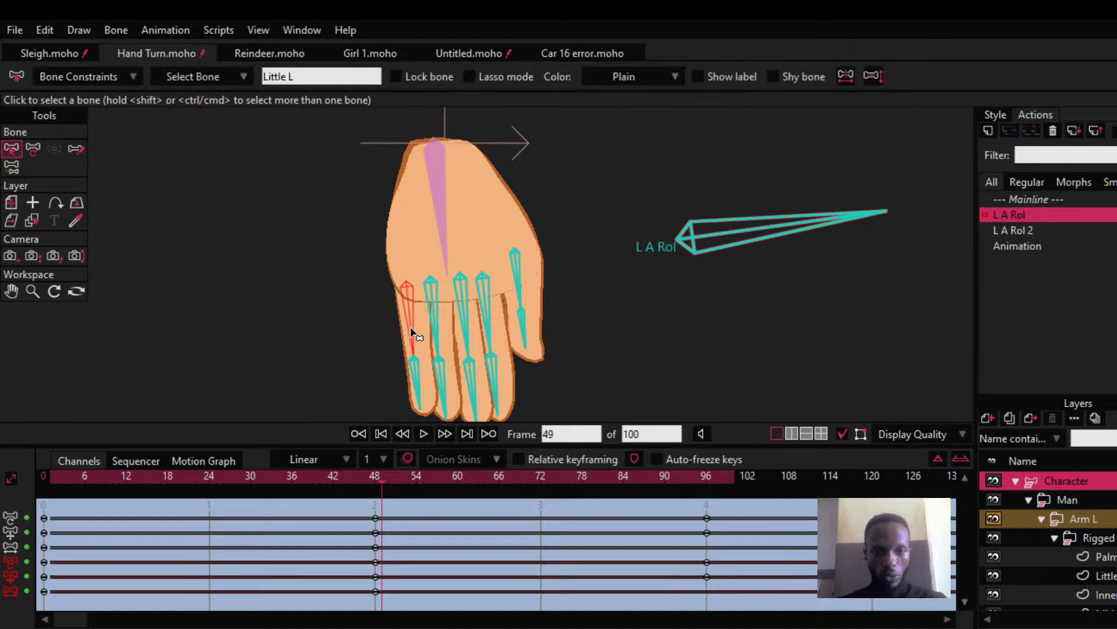
{"action": "left_click", "coordinate": [459, 315]}
{"action": "left_click", "coordinate": [479, 312]}
{"action": "left_click", "coordinate": [510, 287]}
{"action": "left_click", "coordinate": [526, 331]}
Step: Scrub the action back to frame 0 and forward to frame 48, then inspect the little, ring and middle finger bones
{"action": "left_click_drag", "start_coordinate": [110, 476], "coordinate": [3, 536]}
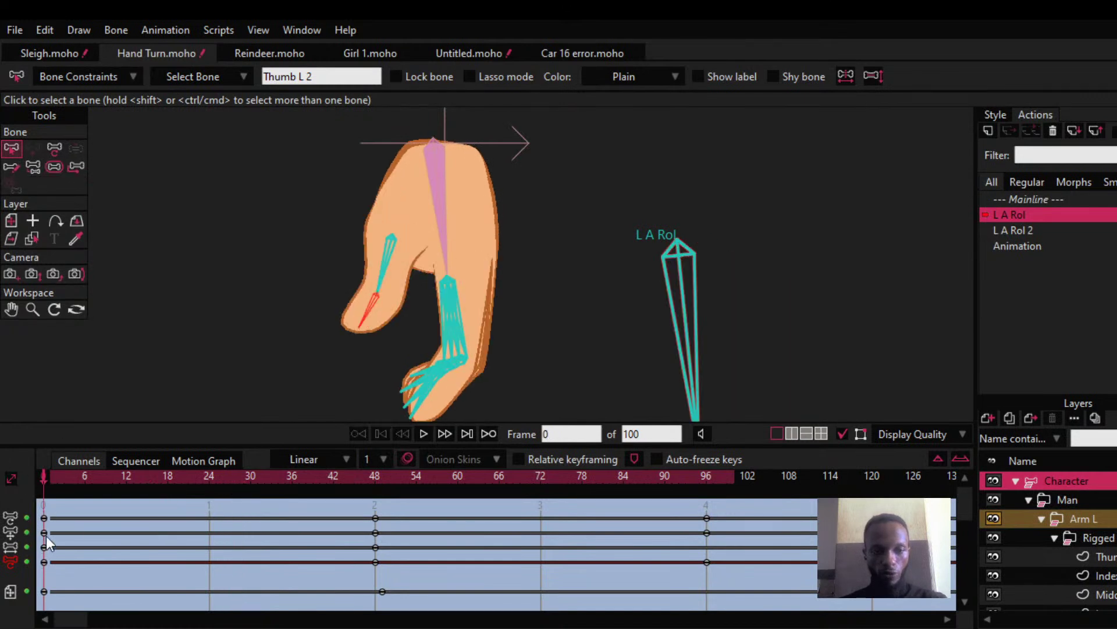
{"action": "left_click_drag", "start_coordinate": [78, 473], "coordinate": [374, 491]}
{"action": "left_click", "coordinate": [410, 328]}
{"action": "left_click", "coordinate": [428, 326]}
{"action": "left_click", "coordinate": [463, 325]}
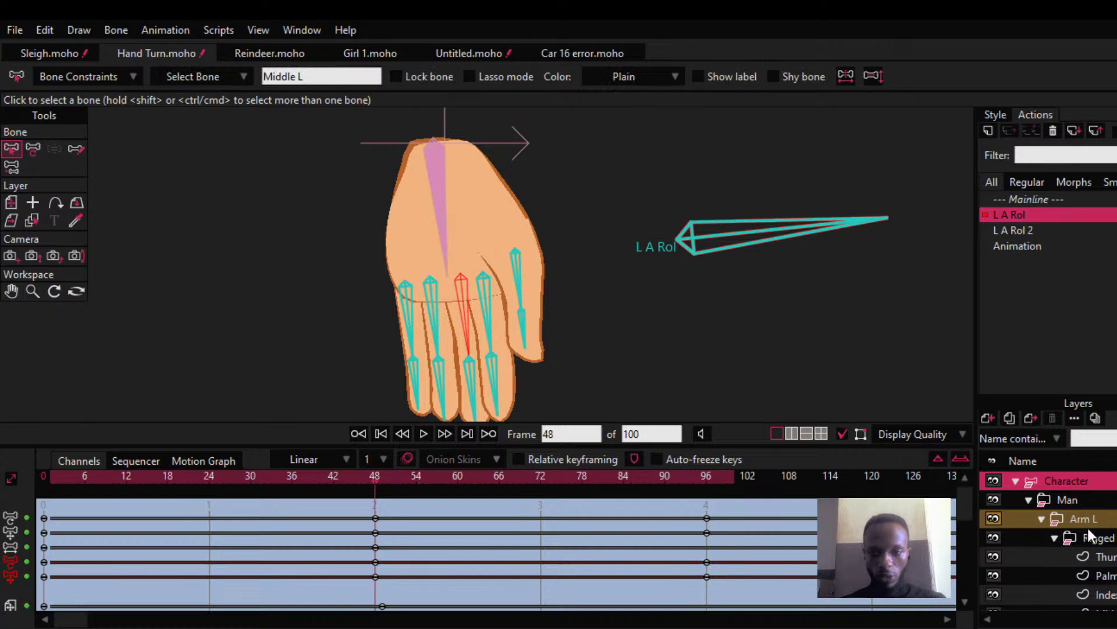
Step: Select the Thumb layer with Transform Points and scrub the early frames of L A Rol to examine its points
{"action": "left_click", "coordinate": [1115, 560]}
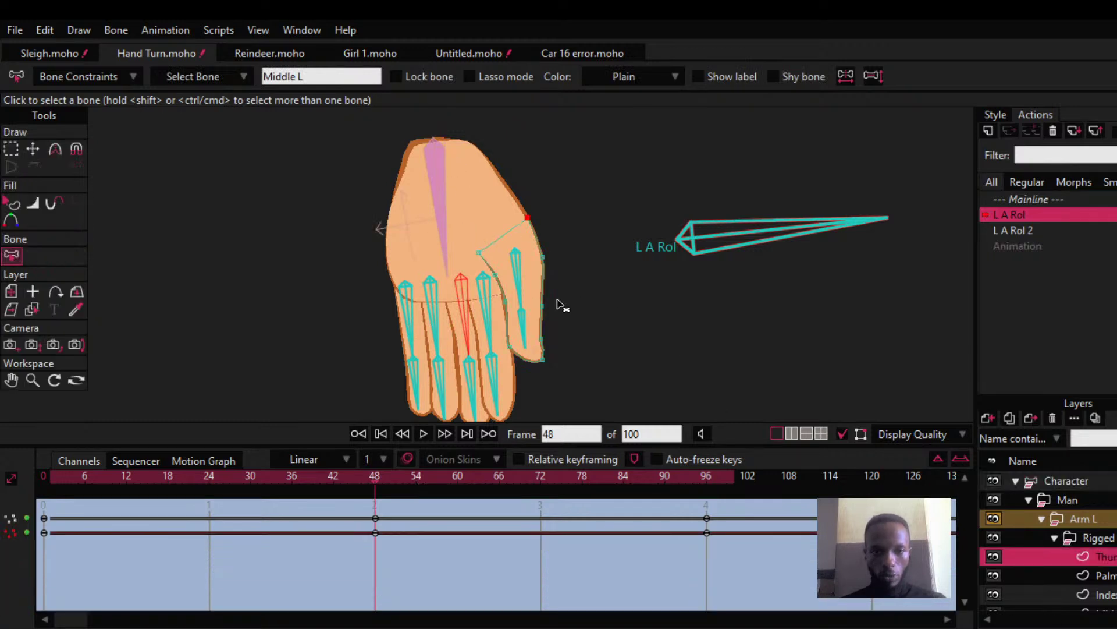
{"action": "scroll", "coordinate": [476, 268], "scroll_direction": "up", "scroll_amount": 1}
{"action": "key", "text": "t"}
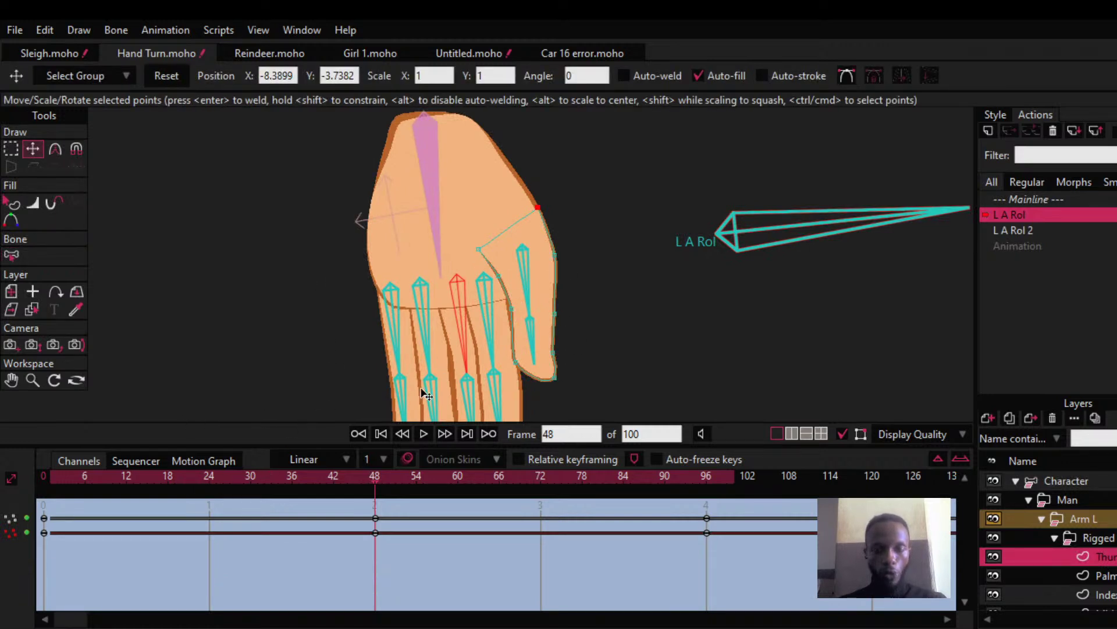
{"action": "left_click_drag", "start_coordinate": [340, 474], "coordinate": [1, 497]}
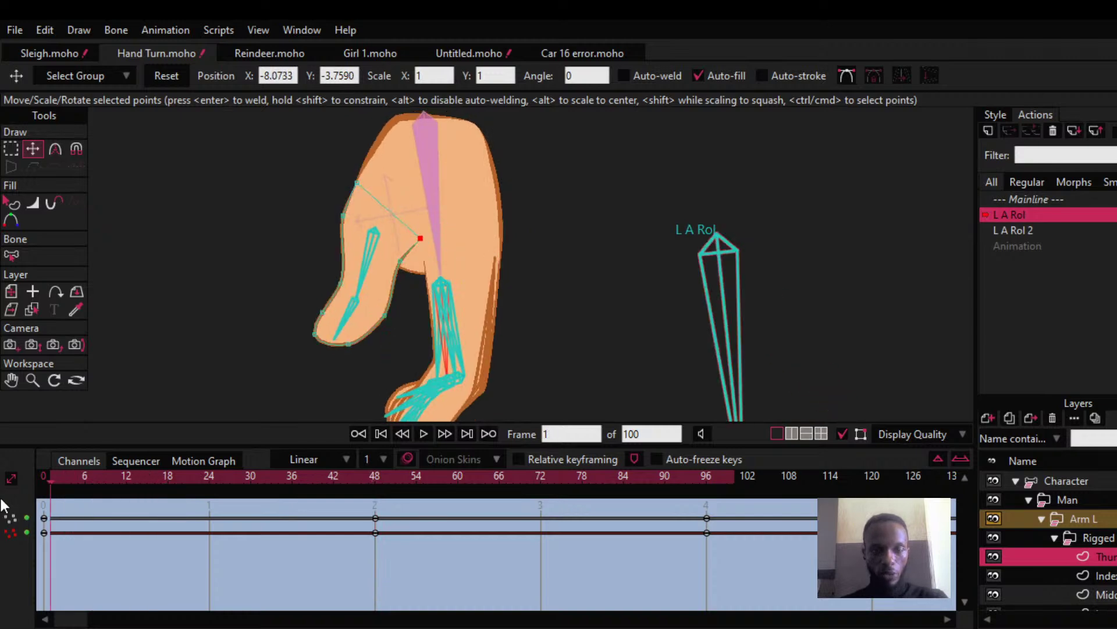
{"action": "left_click_drag", "start_coordinate": [135, 501], "coordinate": [596, 488]}
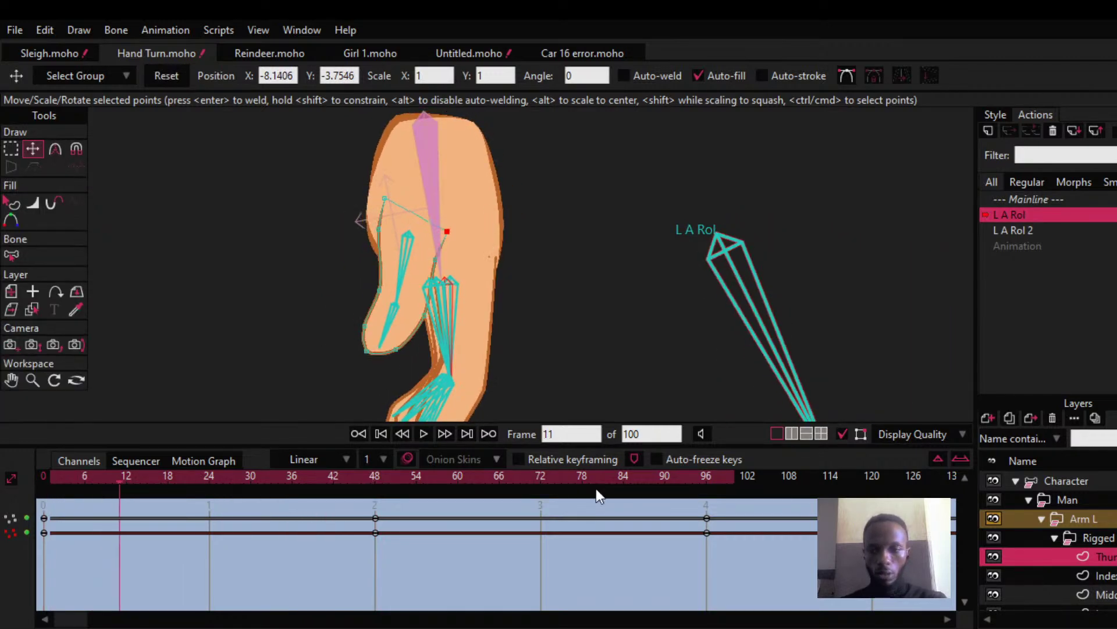
Step: Show only the Thumb layer and scrub the L A Rol action to frame 96
{"action": "left_click", "coordinate": [998, 557], "text": "alt"}
{"action": "left_click_drag", "start_coordinate": [205, 483], "coordinate": [709, 477]}
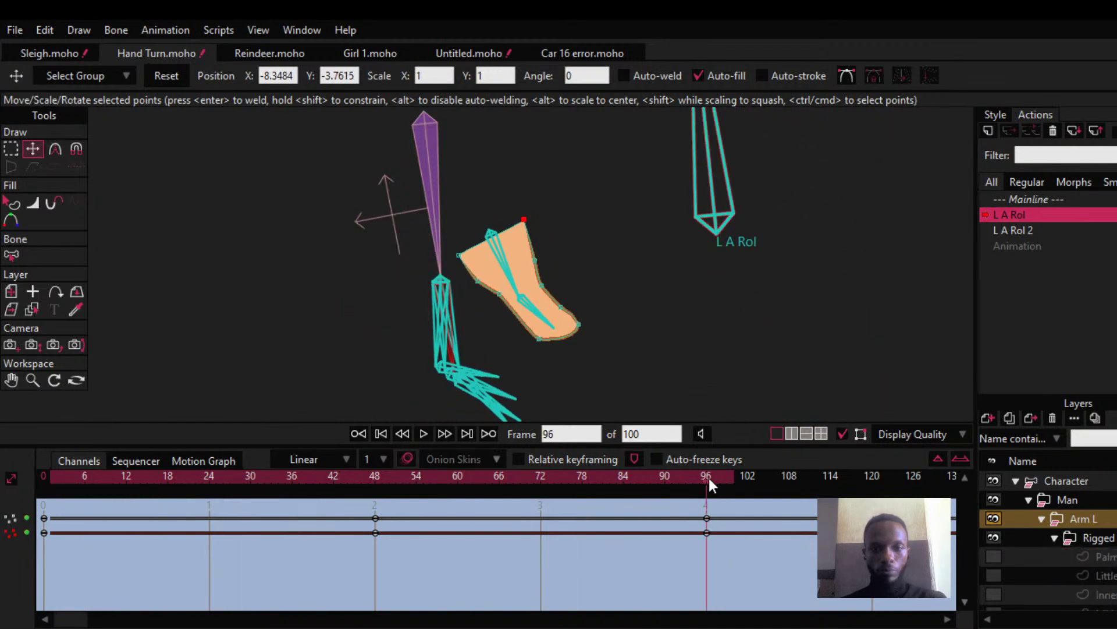
{"action": "scroll", "coordinate": [528, 324], "scroll_direction": "up", "scroll_amount": 3}
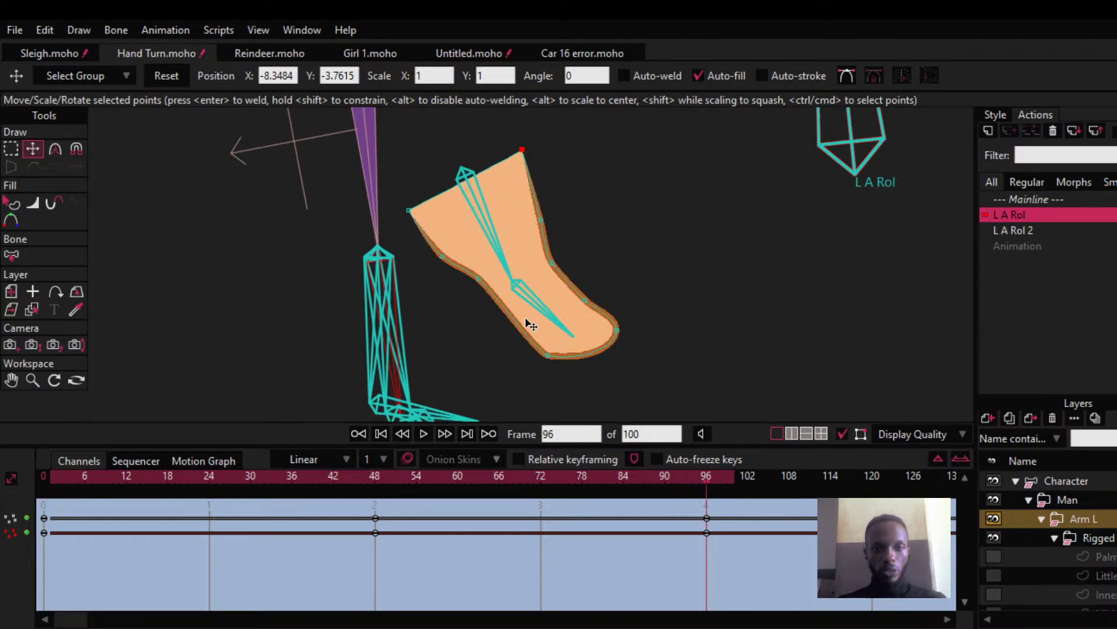
{"action": "scroll", "coordinate": [563, 293], "scroll_direction": "up", "scroll_amount": 1}
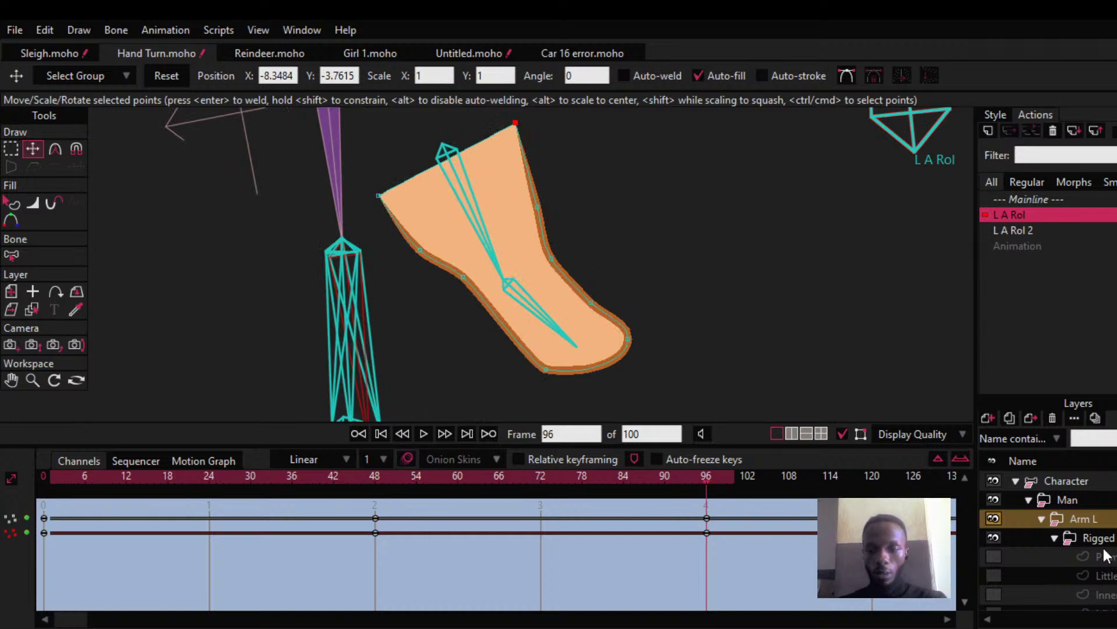
Step: Select all of the Thumb layer's points and nudge them slightly downward at frame 96
{"action": "scroll", "coordinate": [1106, 555], "scroll_direction": "down", "scroll_amount": 1}
{"action": "left_click", "coordinate": [1106, 594]}
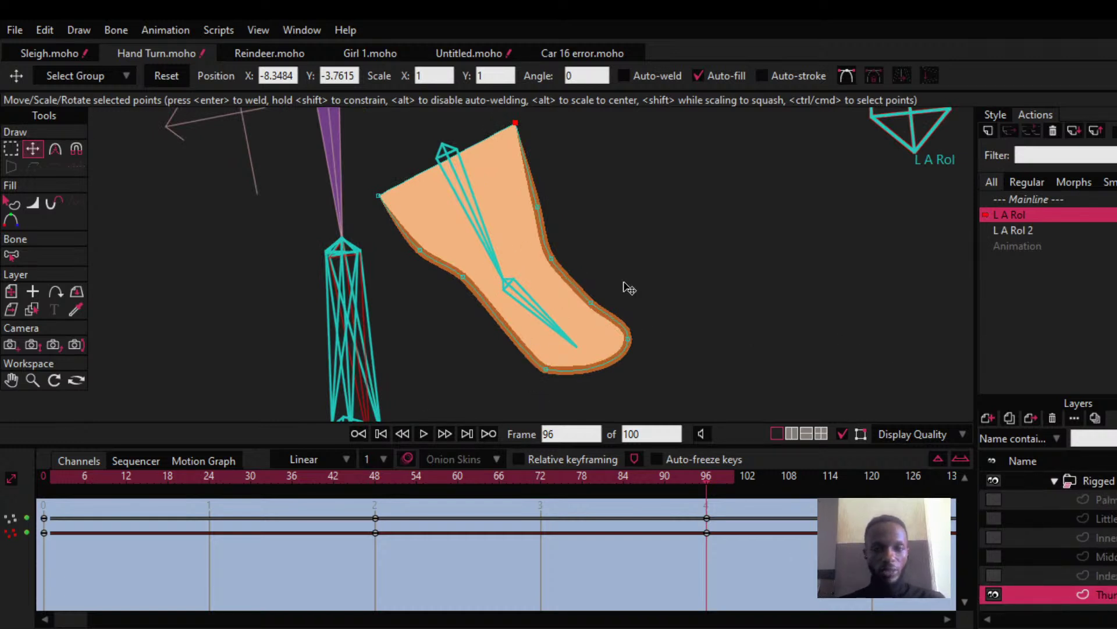
{"action": "double_click", "coordinate": [544, 324]}
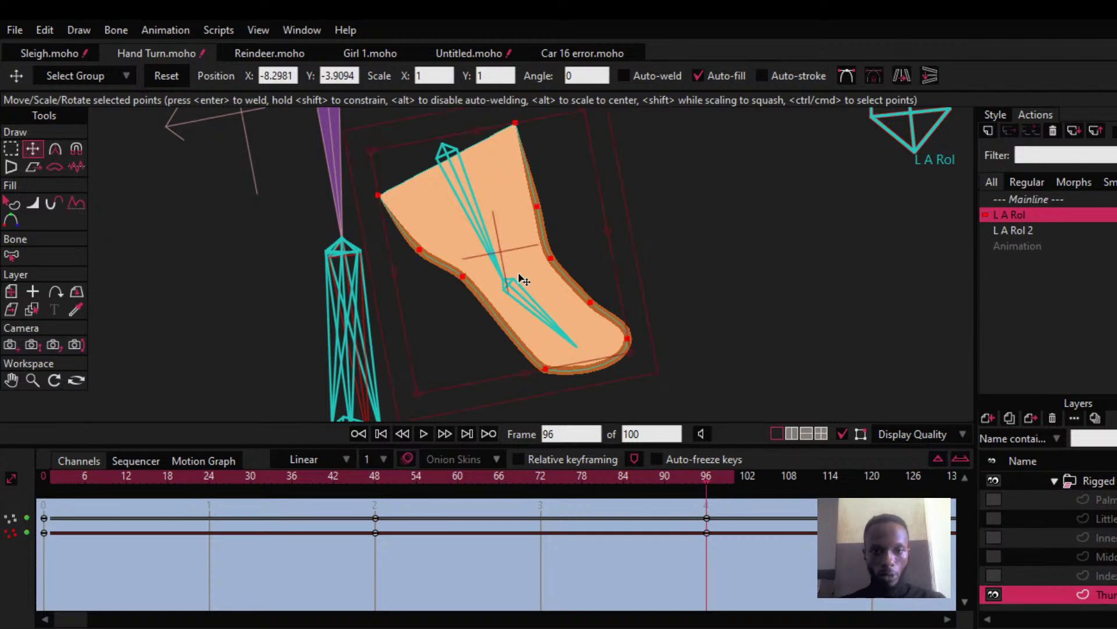
{"action": "left_click_drag", "start_coordinate": [527, 298], "coordinate": [527, 299]}
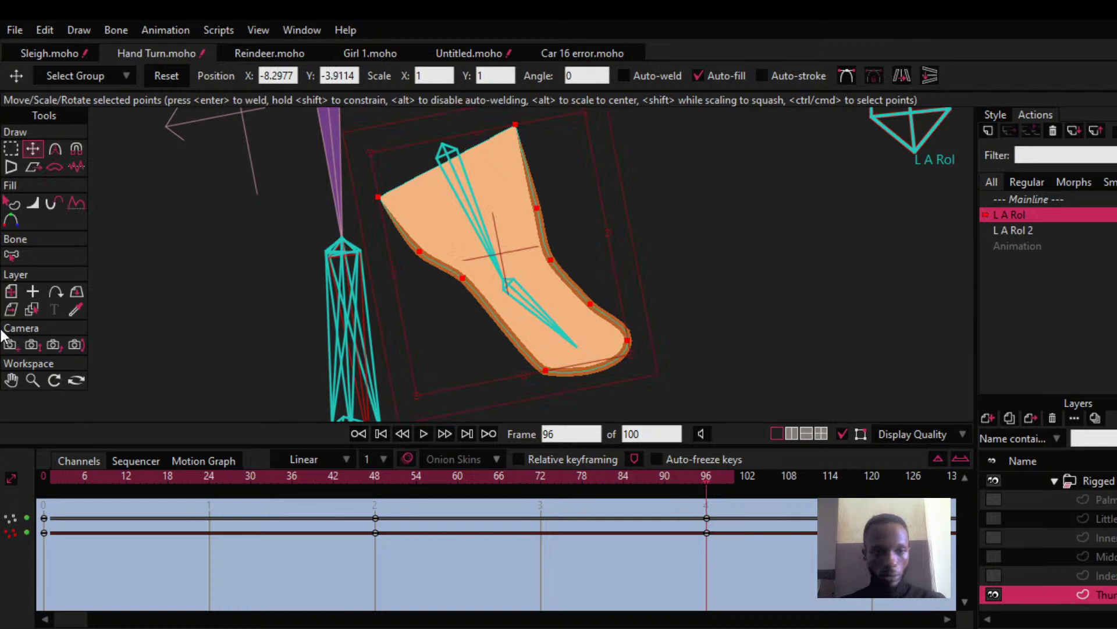
Step: Select the Thumb L 2, Thumb L and Hand L bones in turn to examine which thumb points are bound to each
{"action": "left_click", "coordinate": [14, 254]}
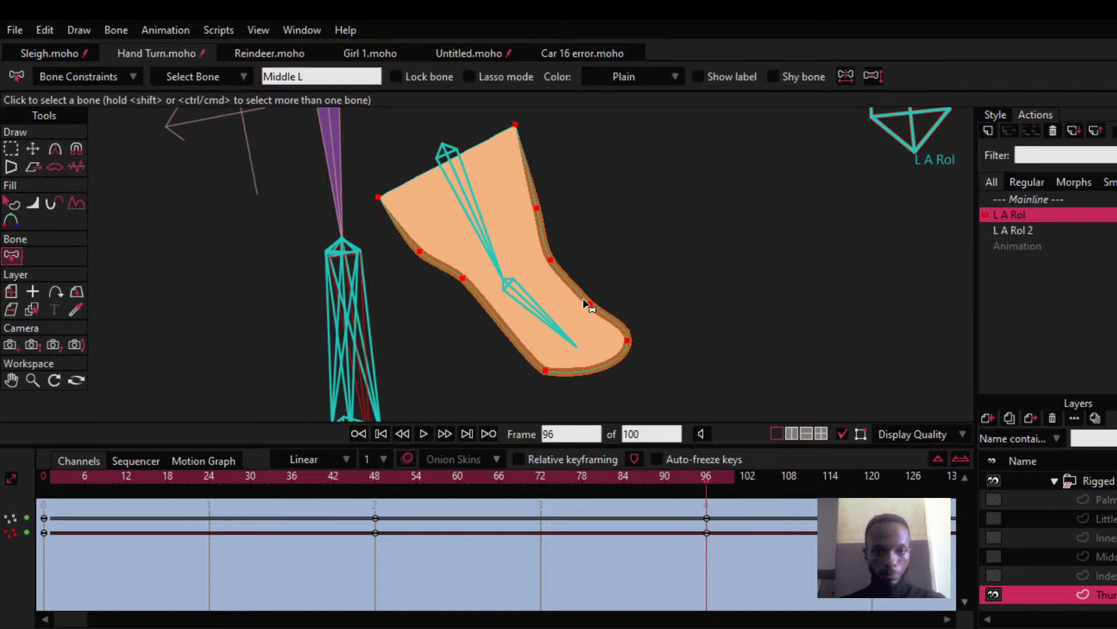
{"action": "left_click", "coordinate": [535, 314]}
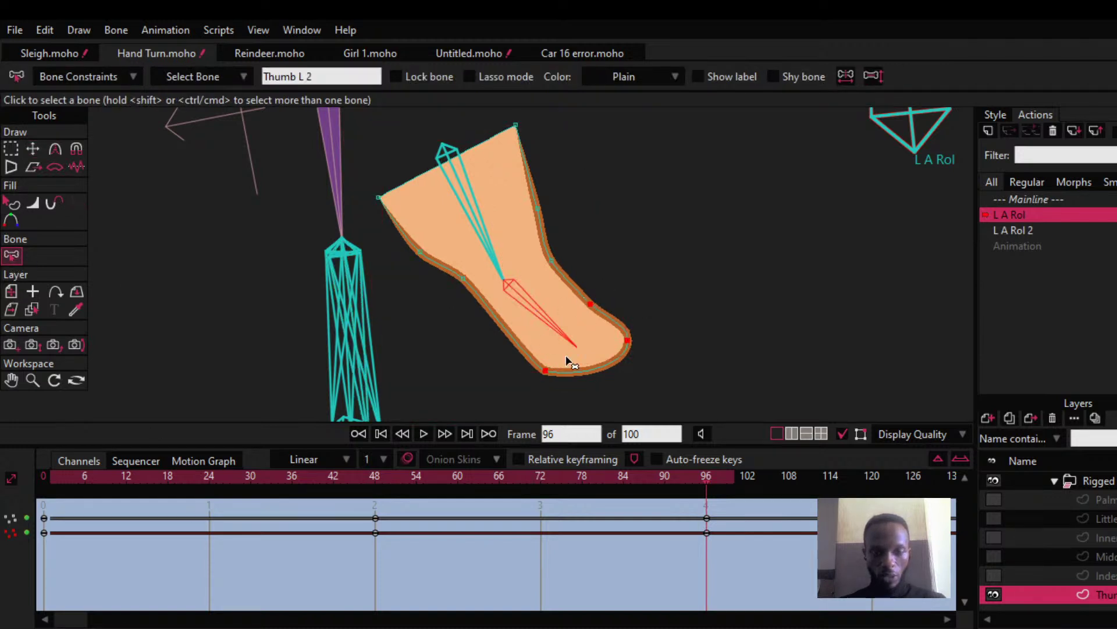
{"action": "left_click", "coordinate": [470, 189]}
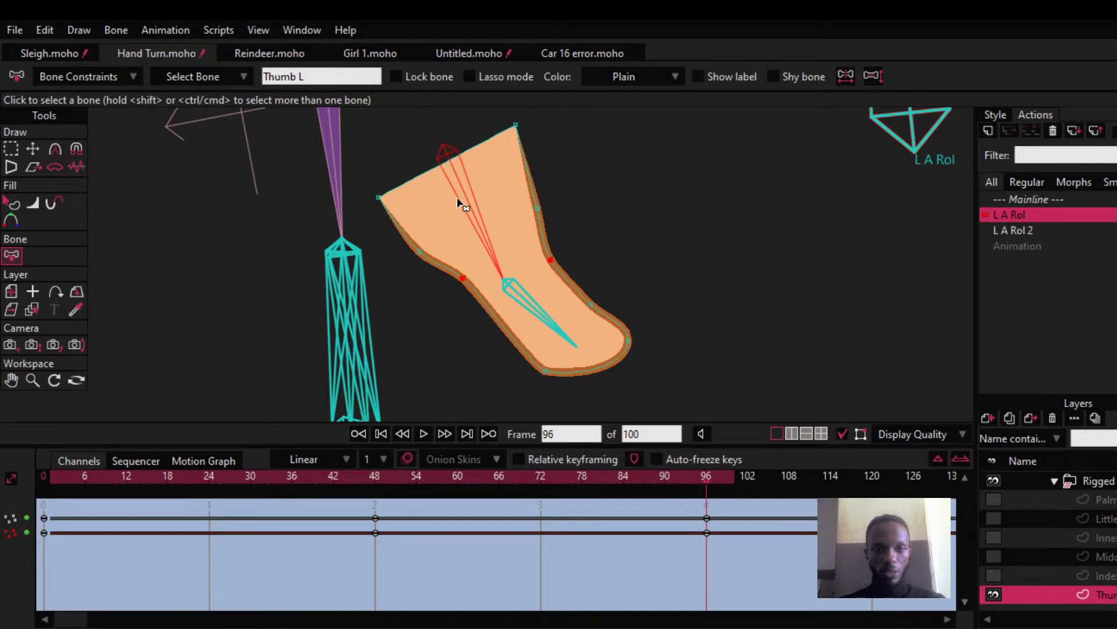
{"action": "left_click_drag", "start_coordinate": [472, 233], "coordinate": [530, 333]}
{"action": "scroll", "coordinate": [526, 317], "scroll_direction": "down", "scroll_amount": 1}
{"action": "left_click", "coordinate": [413, 262]}
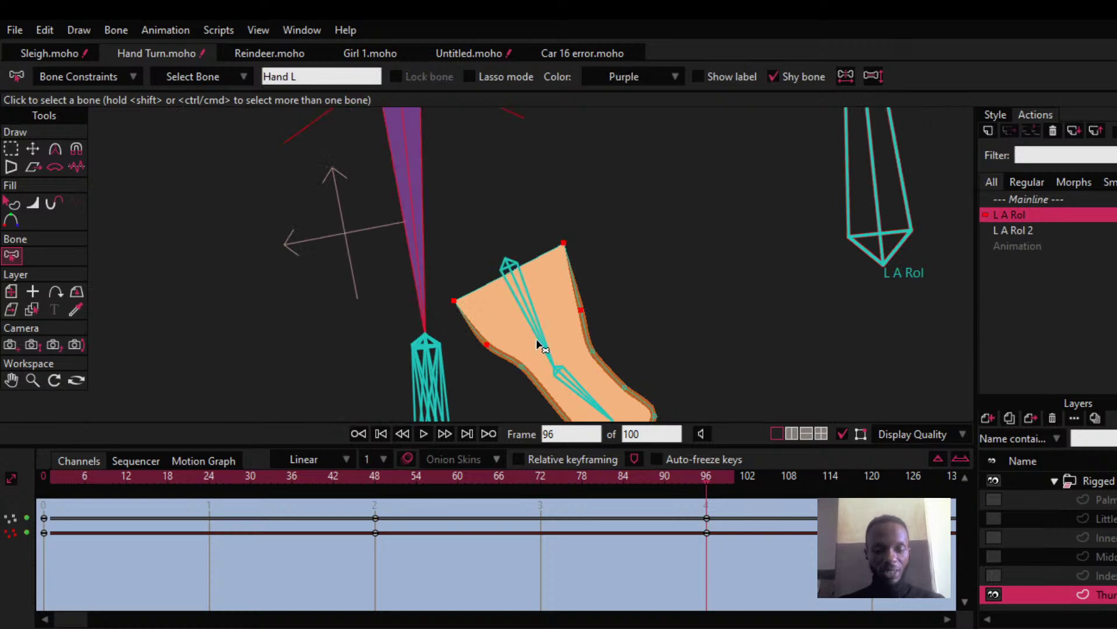
{"action": "scroll", "coordinate": [547, 348], "scroll_direction": "down", "scroll_amount": 3}
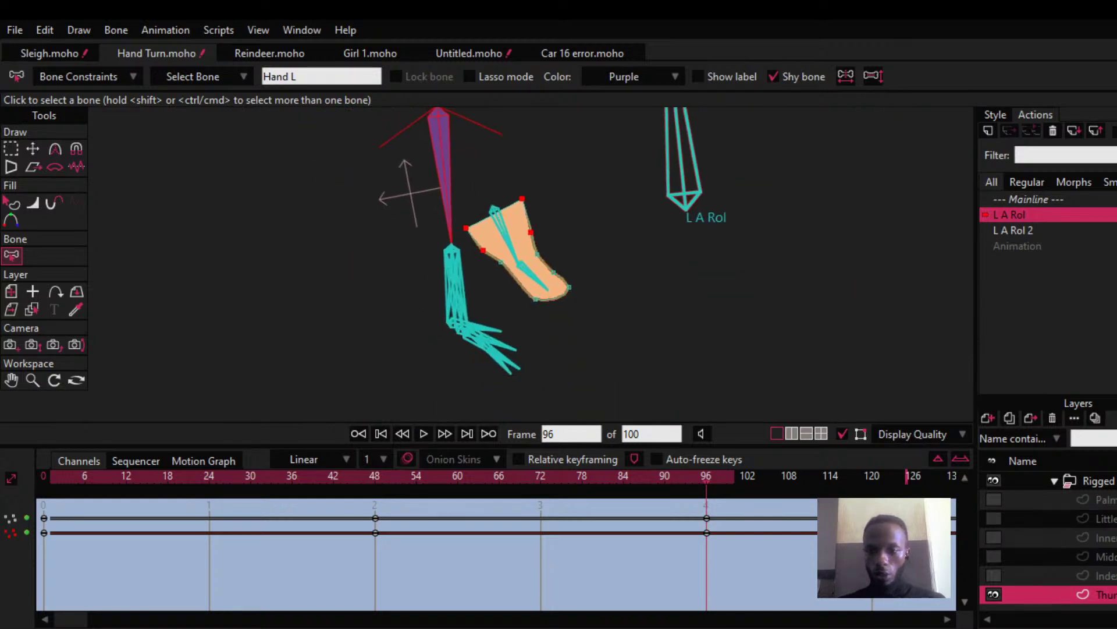
Step: Show all the other hand layers again, then select the Character layer and return from L A Rol to the Mainline
{"action": "left_click_drag", "start_coordinate": [992, 499], "coordinate": [1001, 571]}
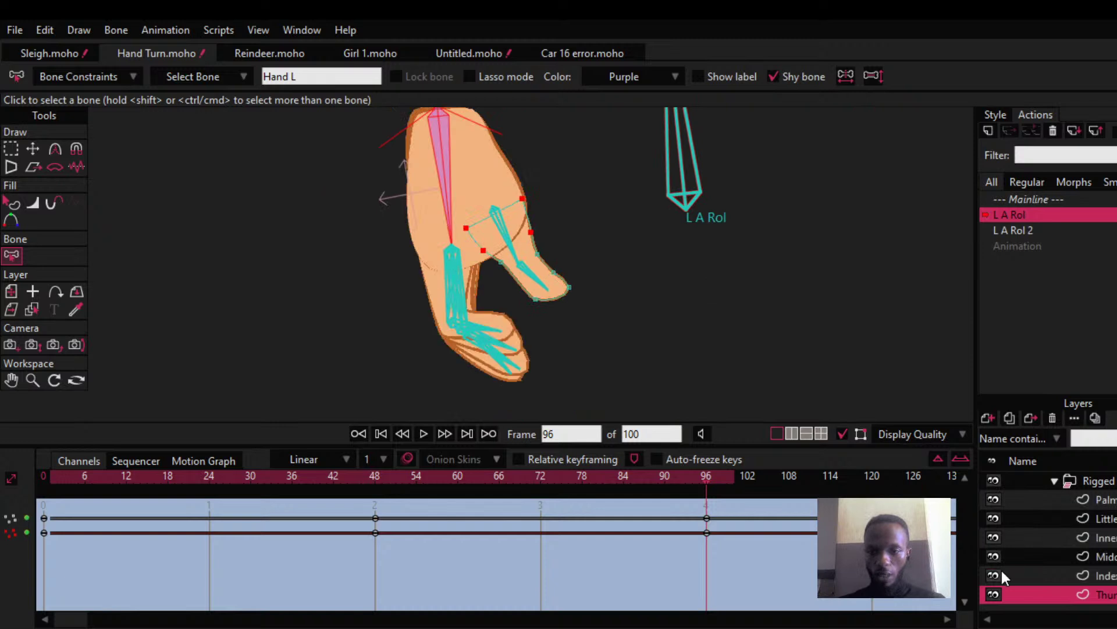
{"action": "scroll", "coordinate": [1082, 492], "scroll_direction": "up", "scroll_amount": 1}
{"action": "left_click", "coordinate": [1063, 480]}
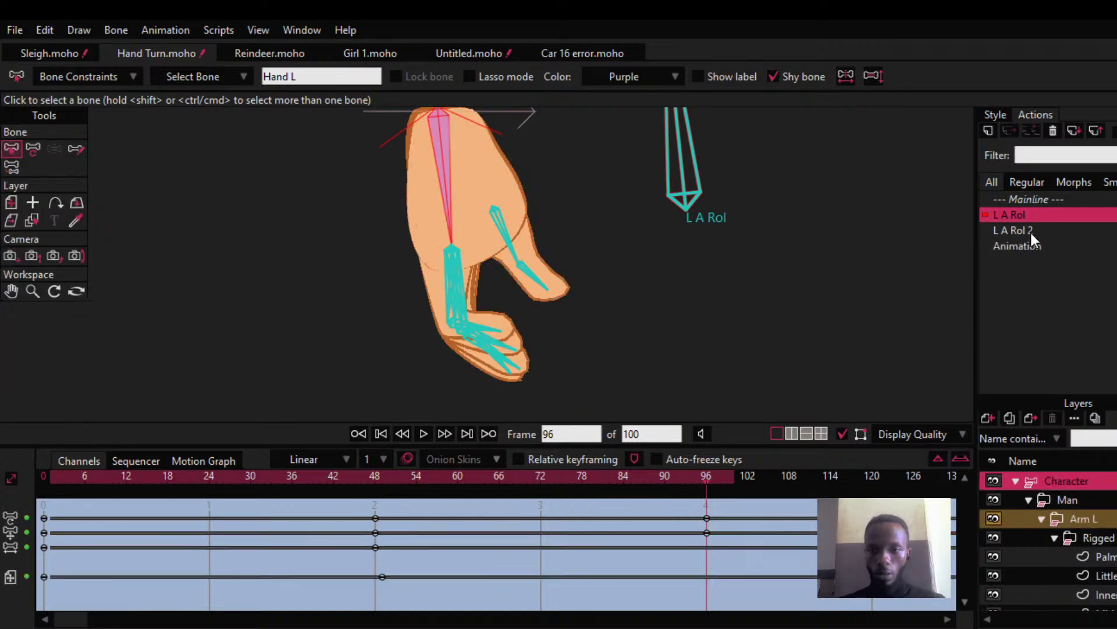
{"action": "left_click", "coordinate": [1029, 199]}
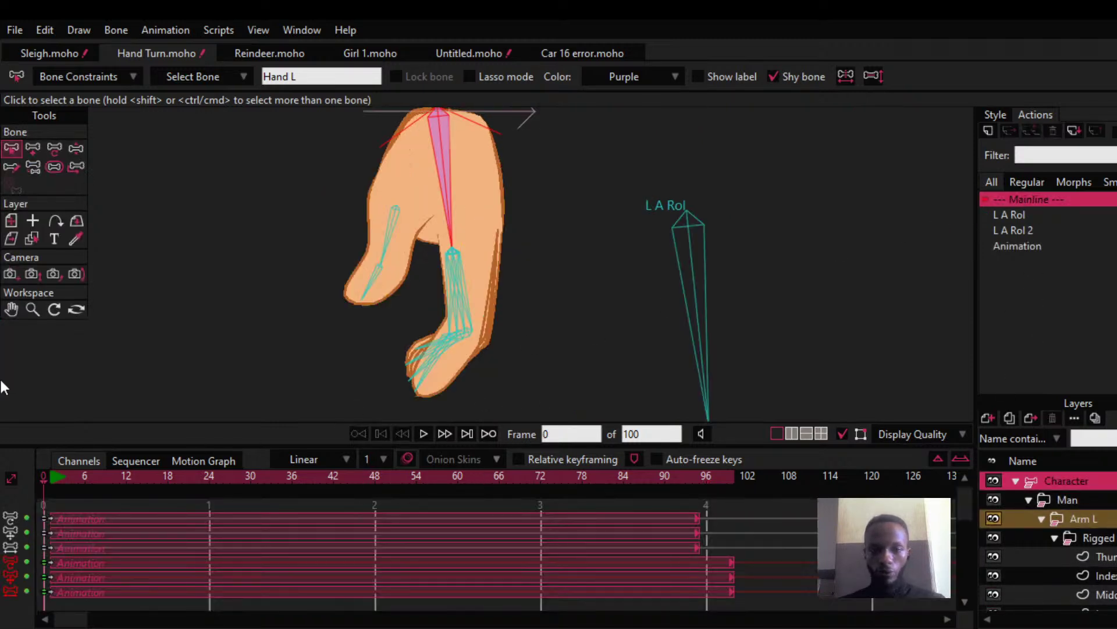
Step: Clear the Character layer's Animation action clips from the Mainline timeline and check the hand at a later frame
{"action": "left_click", "coordinate": [13, 558]}
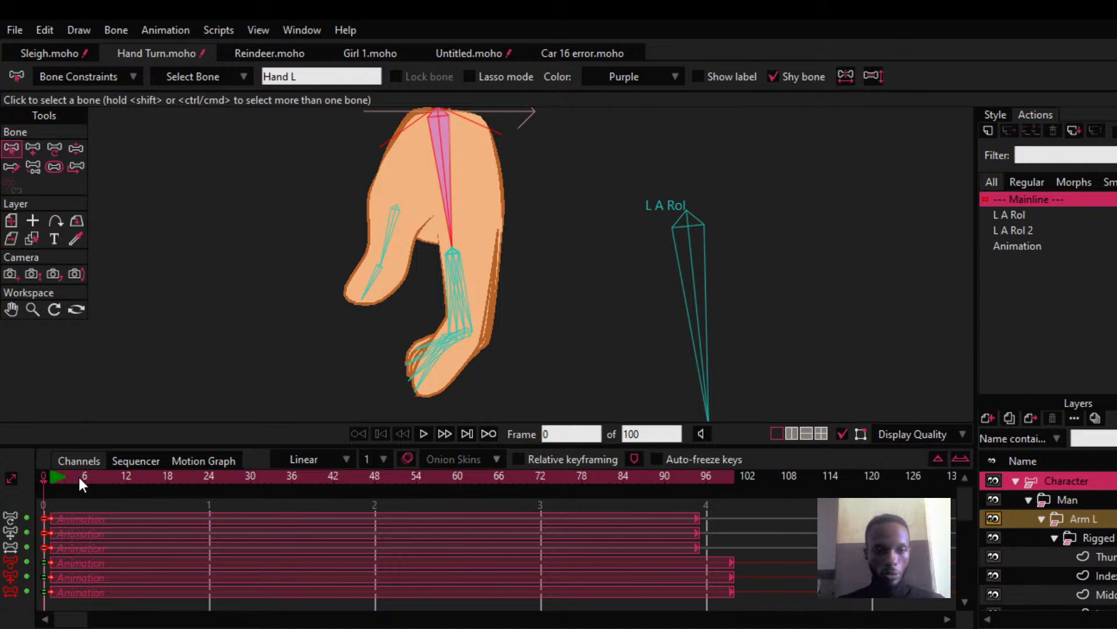
{"action": "left_click", "coordinate": [119, 475]}
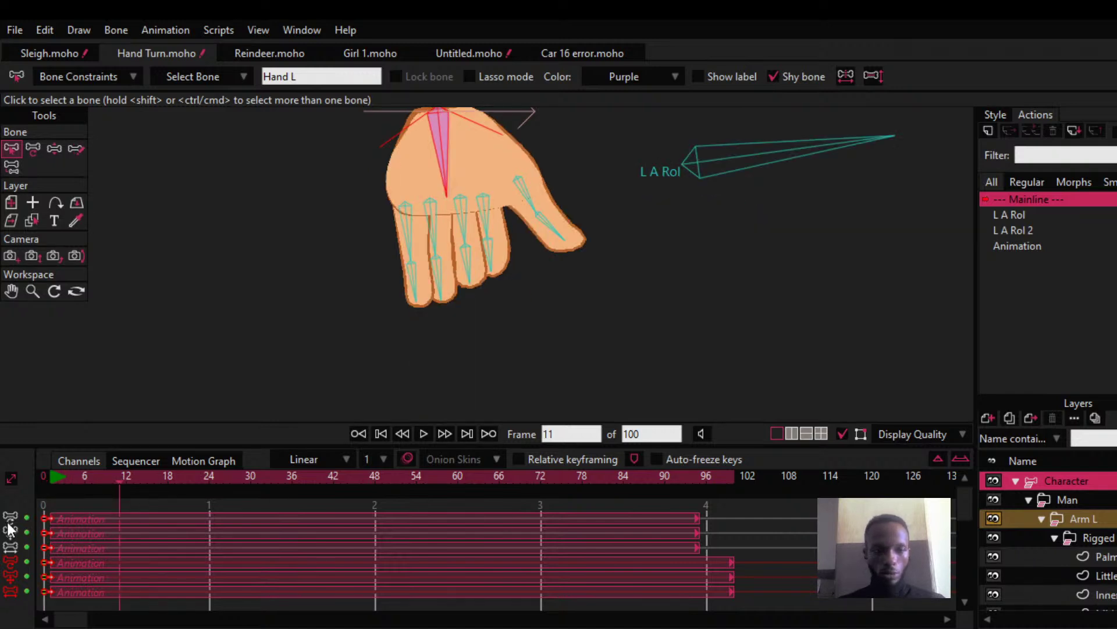
{"action": "key", "text": "ctrl+z"}
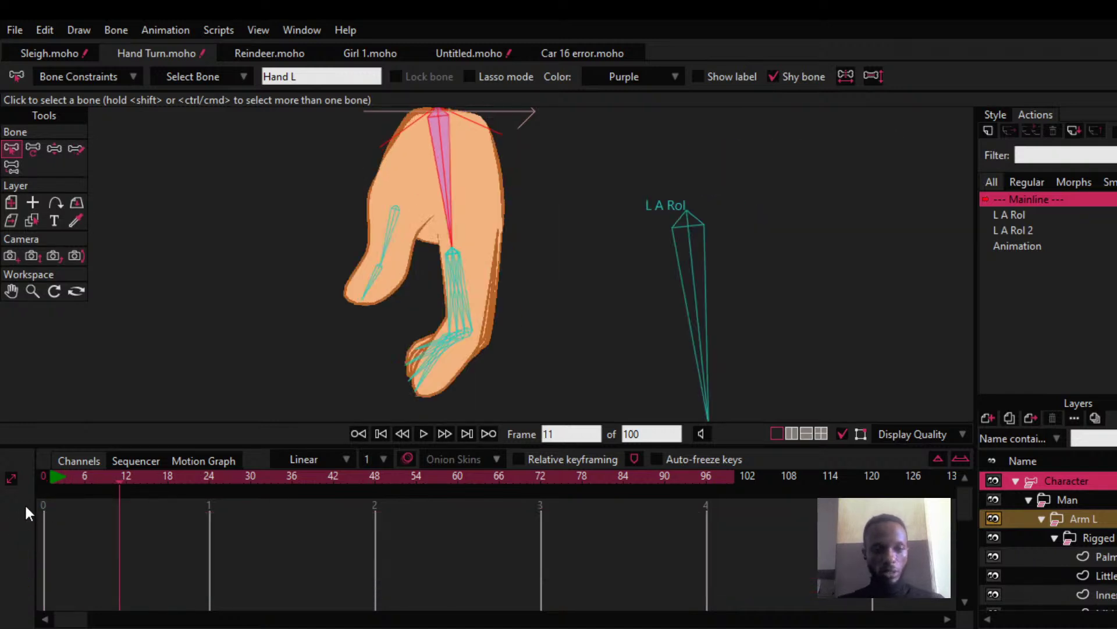
{"action": "left_click", "coordinate": [204, 476]}
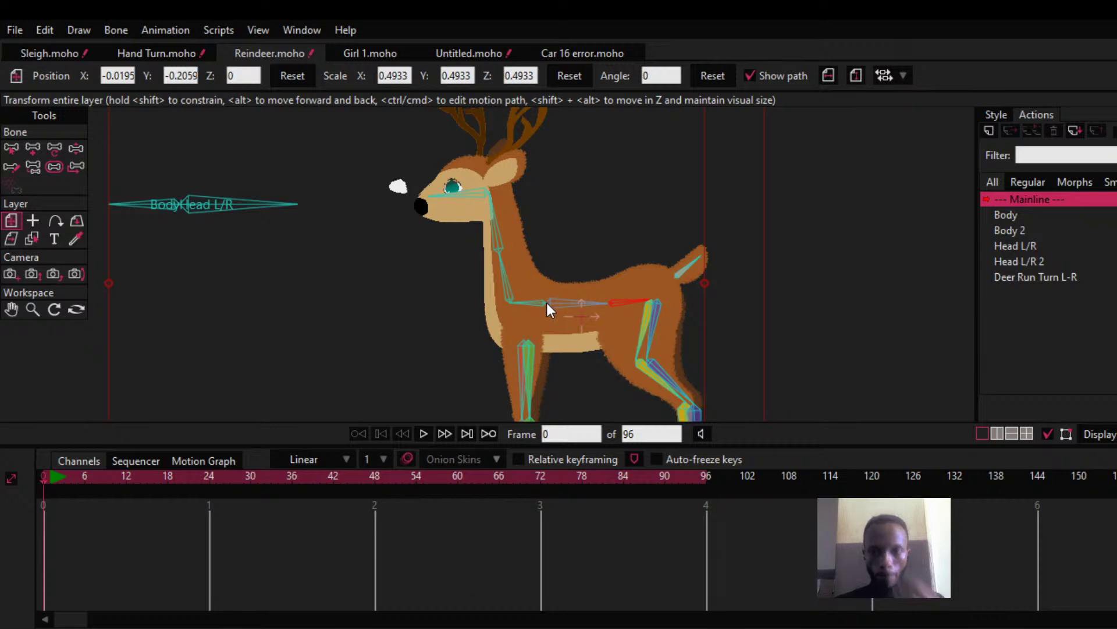
Step: In Reindeer.moho, restore the workspace layout with the Layers panel shown, and collapse the Neck and Torso groups
{"action": "scroll", "coordinate": [475, 316], "scroll_direction": "down", "scroll_amount": 7}
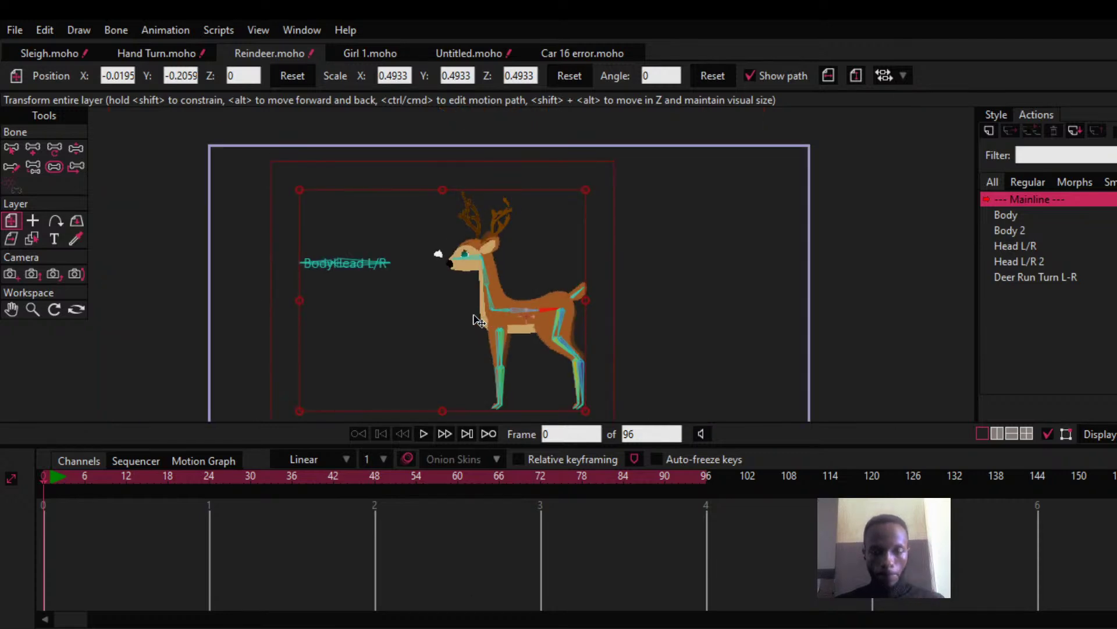
{"action": "scroll", "coordinate": [484, 319], "scroll_direction": "up", "scroll_amount": 10}
{"action": "scroll", "coordinate": [420, 279], "scroll_direction": "down", "scroll_amount": 8}
{"action": "scroll", "coordinate": [420, 278], "scroll_direction": "up", "scroll_amount": 2}
{"action": "scroll", "coordinate": [497, 320], "scroll_direction": "up", "scroll_amount": 6}
{"action": "scroll", "coordinate": [495, 321], "scroll_direction": "down", "scroll_amount": 7}
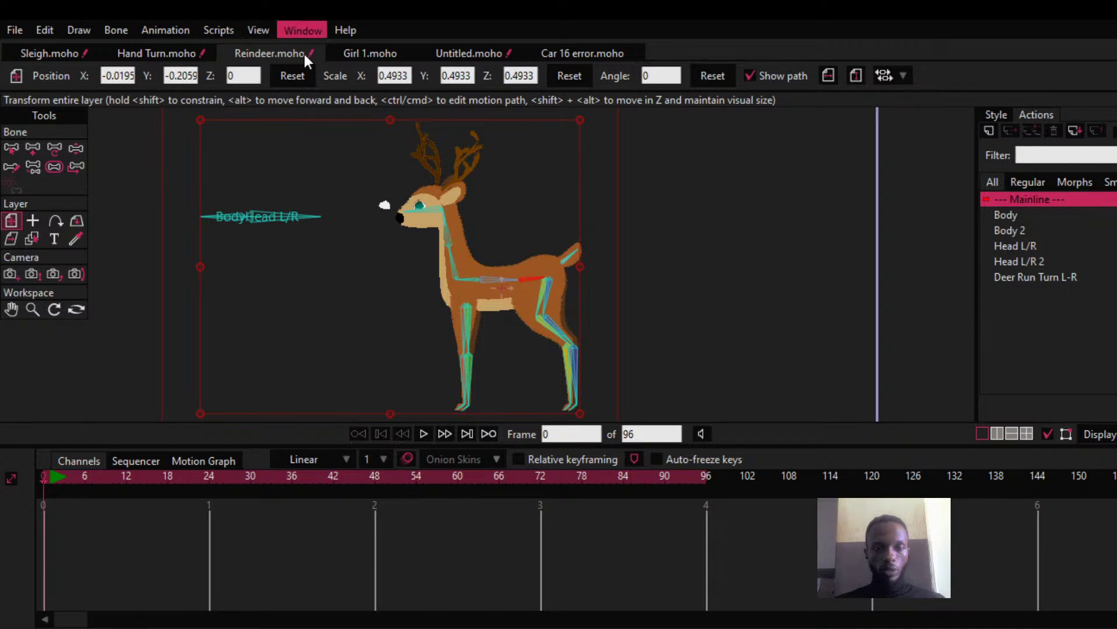
{"action": "left_click", "coordinate": [536, 178]}
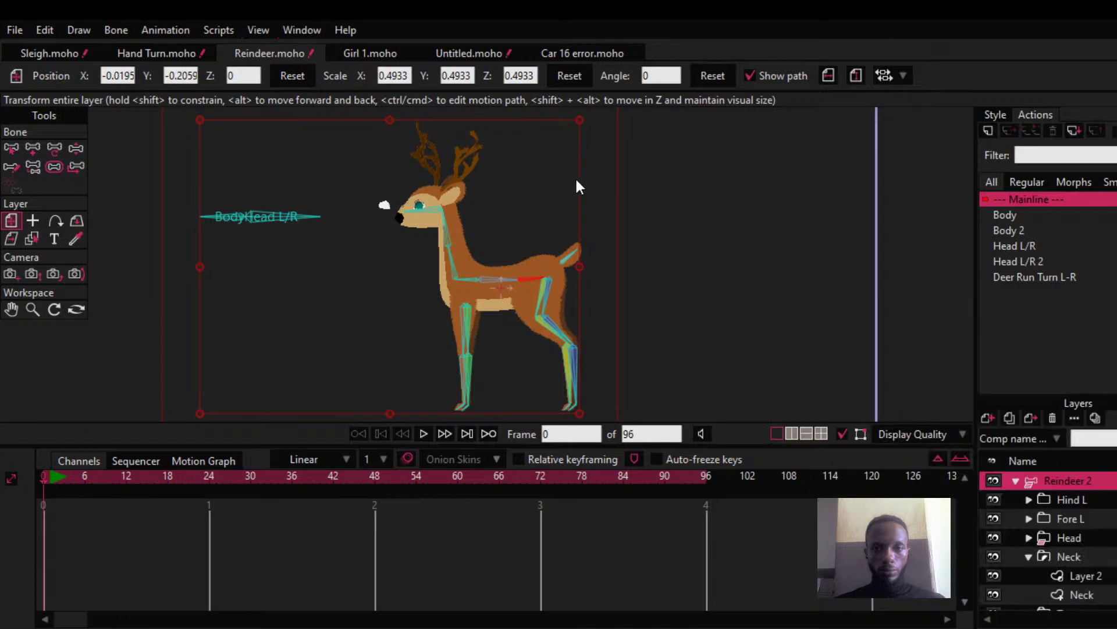
{"action": "left_click", "coordinate": [1028, 557]}
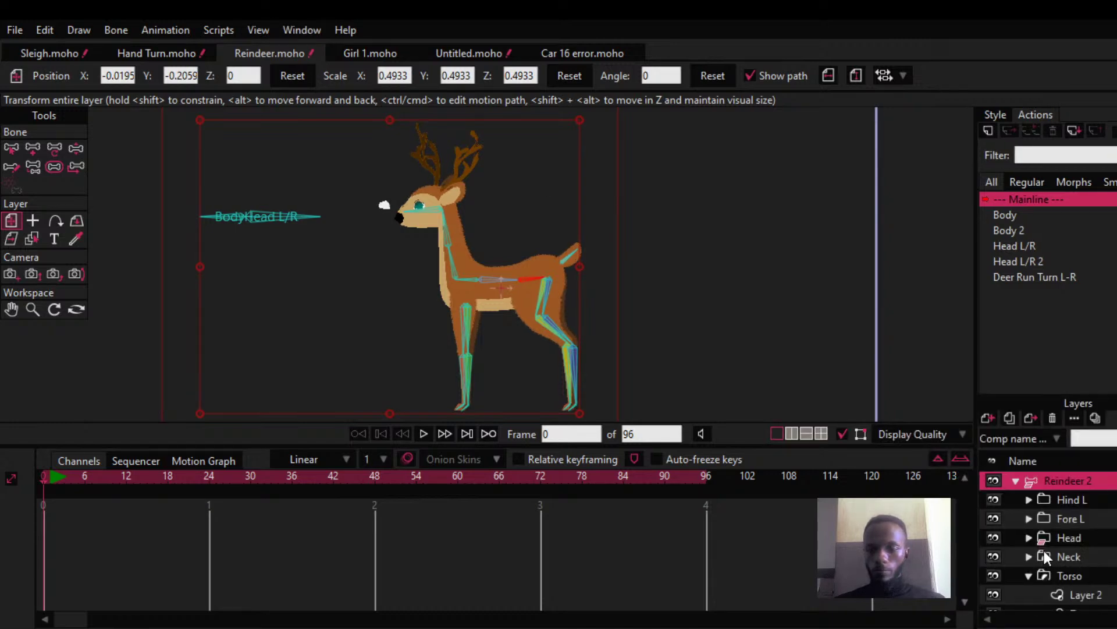
{"action": "left_click", "coordinate": [1027, 576]}
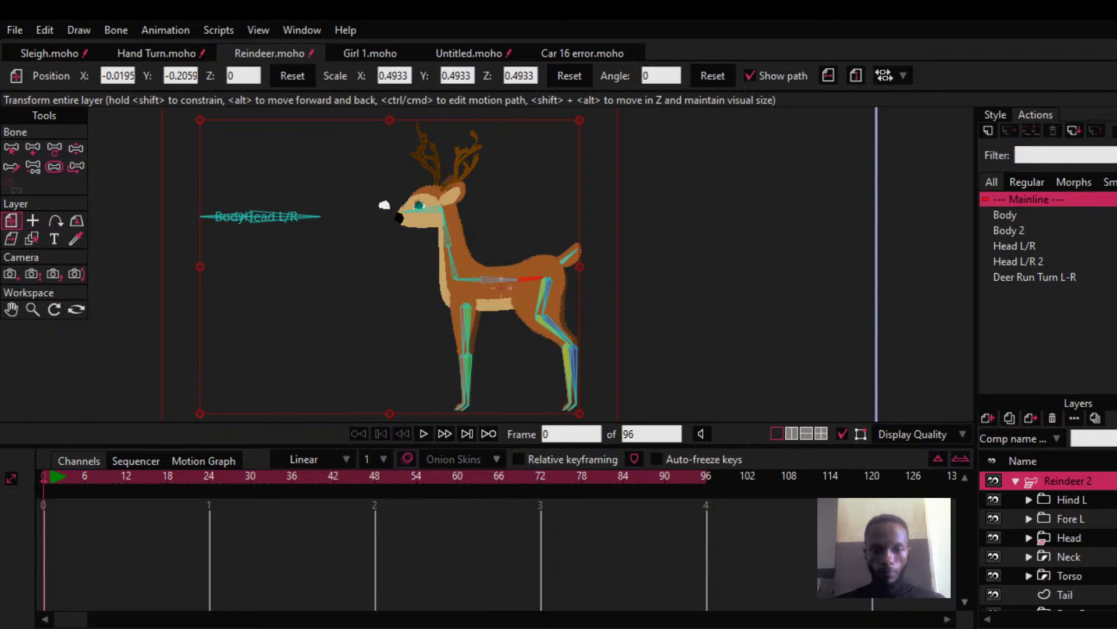
Step: Examine the reindeer's side view, including its head, body, legs and bones
{"action": "scroll", "coordinate": [480, 224], "scroll_direction": "up", "scroll_amount": 2}
{"action": "scroll", "coordinate": [480, 225], "scroll_direction": "down", "scroll_amount": 5}
{"action": "left_click_drag", "start_coordinate": [467, 298], "coordinate": [439, 274]}
{"action": "scroll", "coordinate": [436, 272], "scroll_direction": "up", "scroll_amount": 4}
{"action": "left_click_drag", "start_coordinate": [459, 234], "coordinate": [442, 270]}
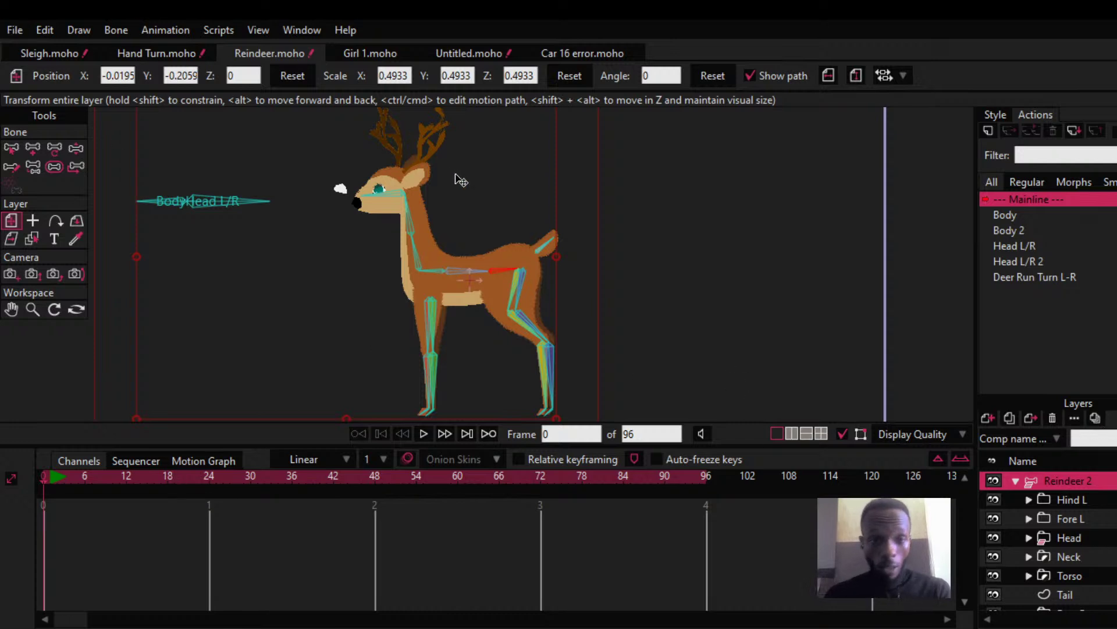
{"action": "scroll", "coordinate": [454, 215], "scroll_direction": "down", "scroll_amount": 2}
{"action": "scroll", "coordinate": [434, 255], "scroll_direction": "up", "scroll_amount": 2}
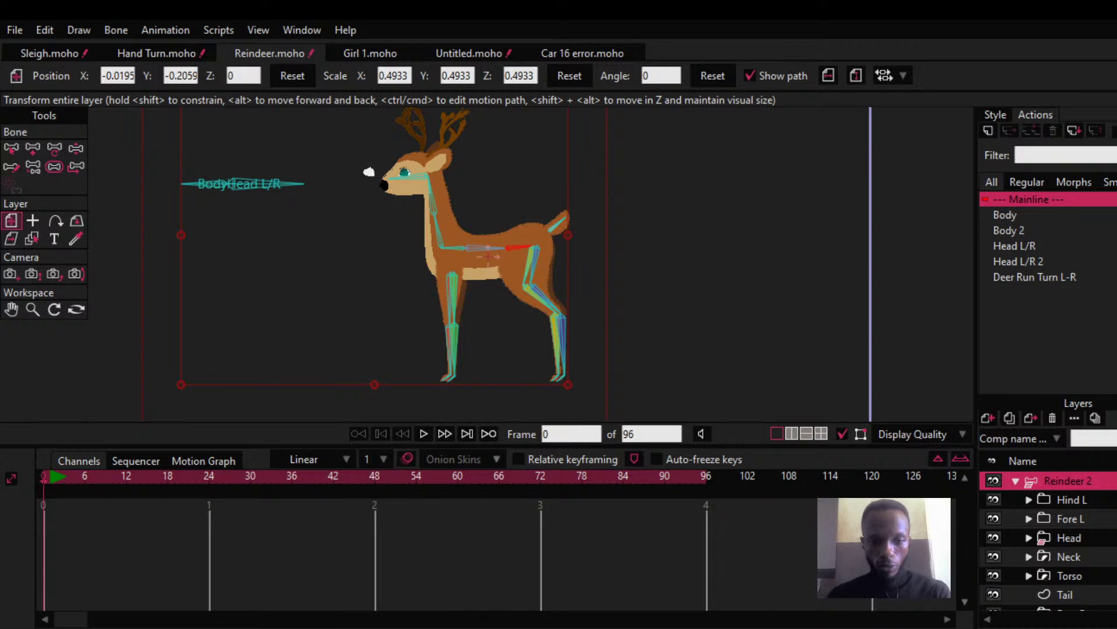
{"action": "left_click_drag", "start_coordinate": [458, 232], "coordinate": [456, 263]}
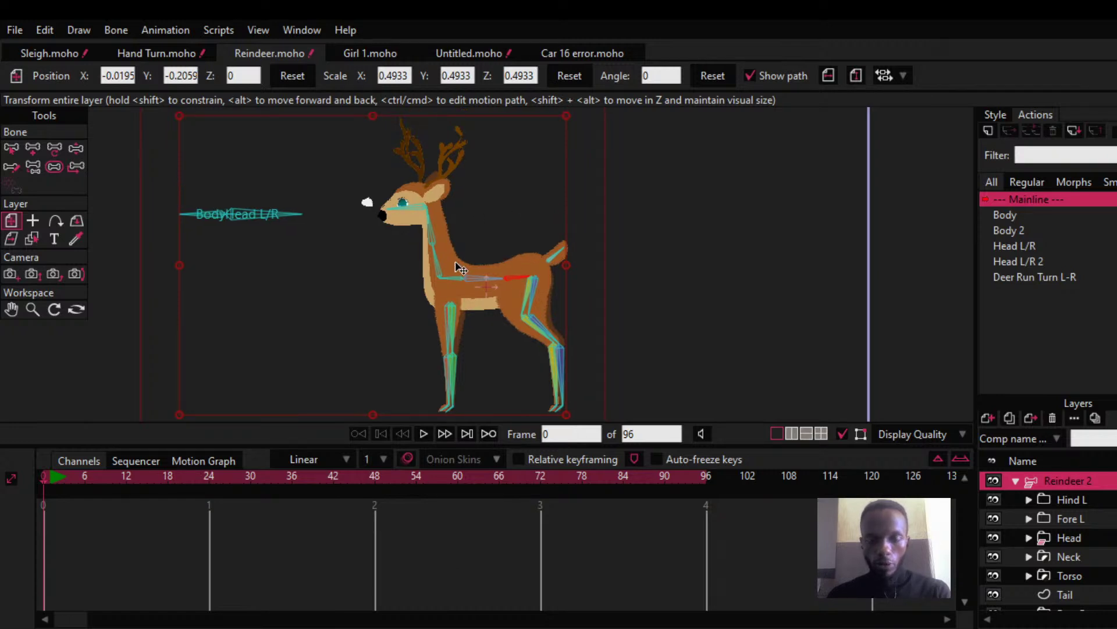
{"action": "scroll", "coordinate": [461, 269], "scroll_direction": "down", "scroll_amount": 2}
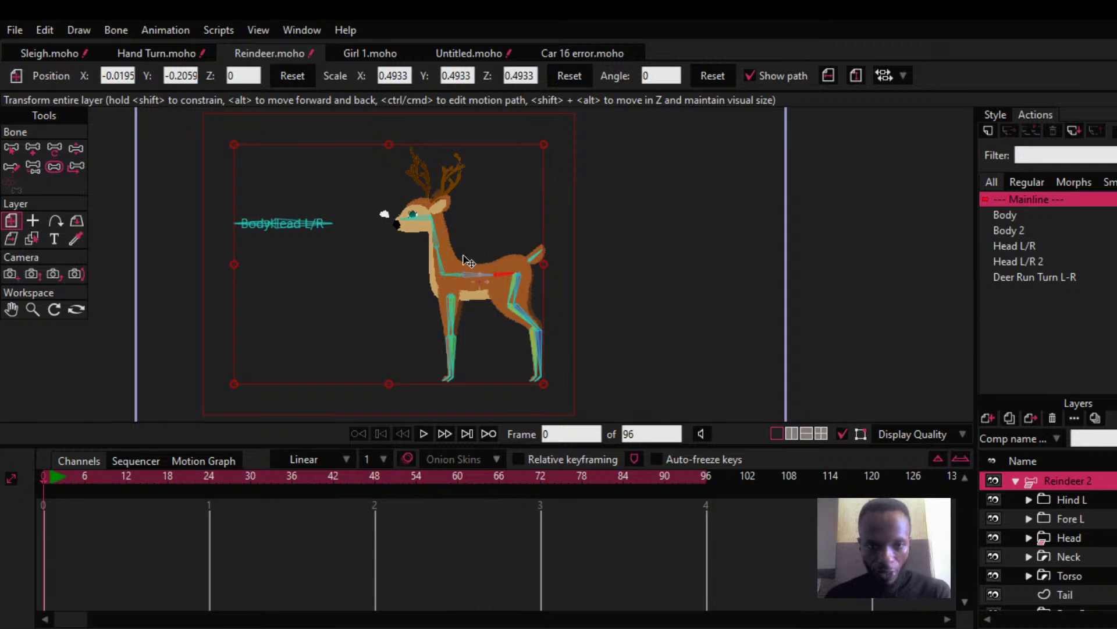
{"action": "scroll", "coordinate": [466, 261], "scroll_direction": "up", "scroll_amount": 4}
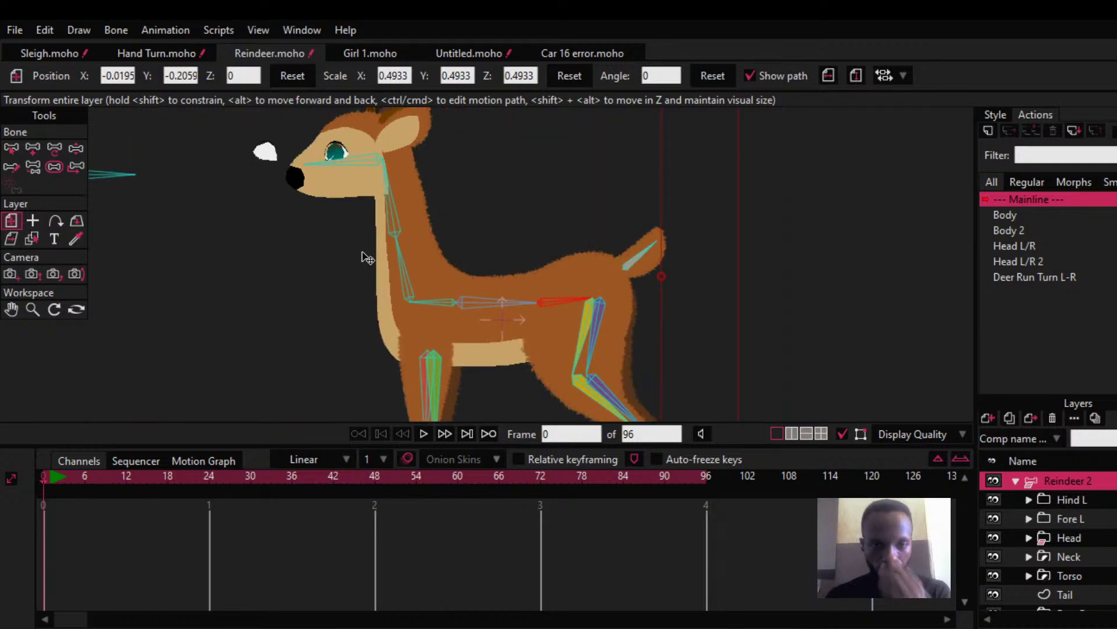
{"action": "left_click_drag", "start_coordinate": [371, 215], "coordinate": [377, 283]}
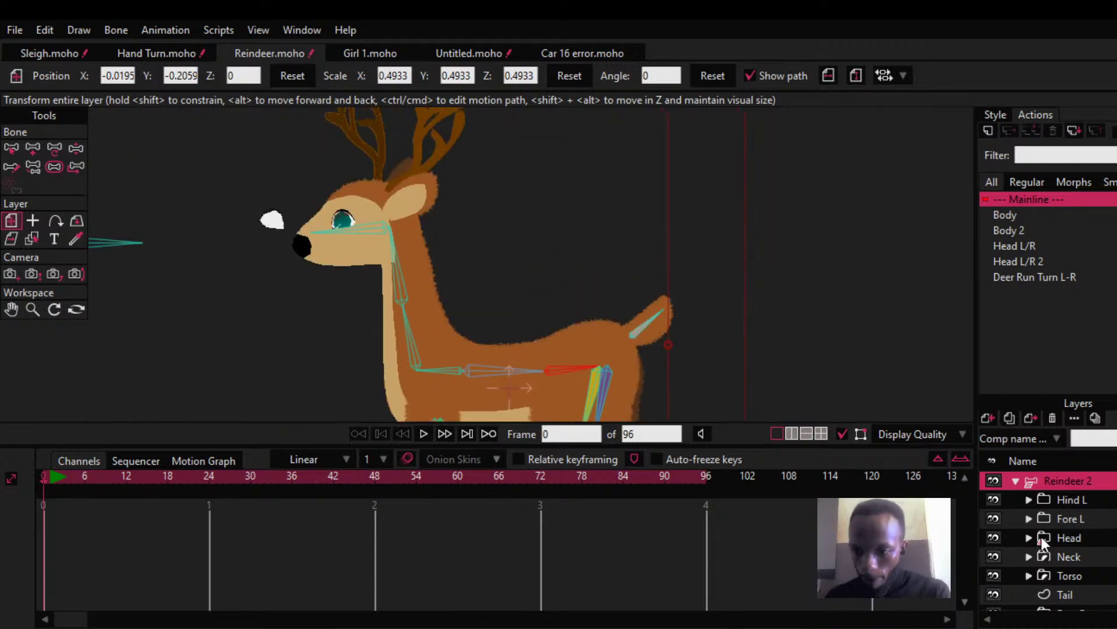
Step: Select the Head layer and toggle its visibility repeatedly to see which parts of the reindeer it contains
{"action": "left_click", "coordinate": [1092, 539]}
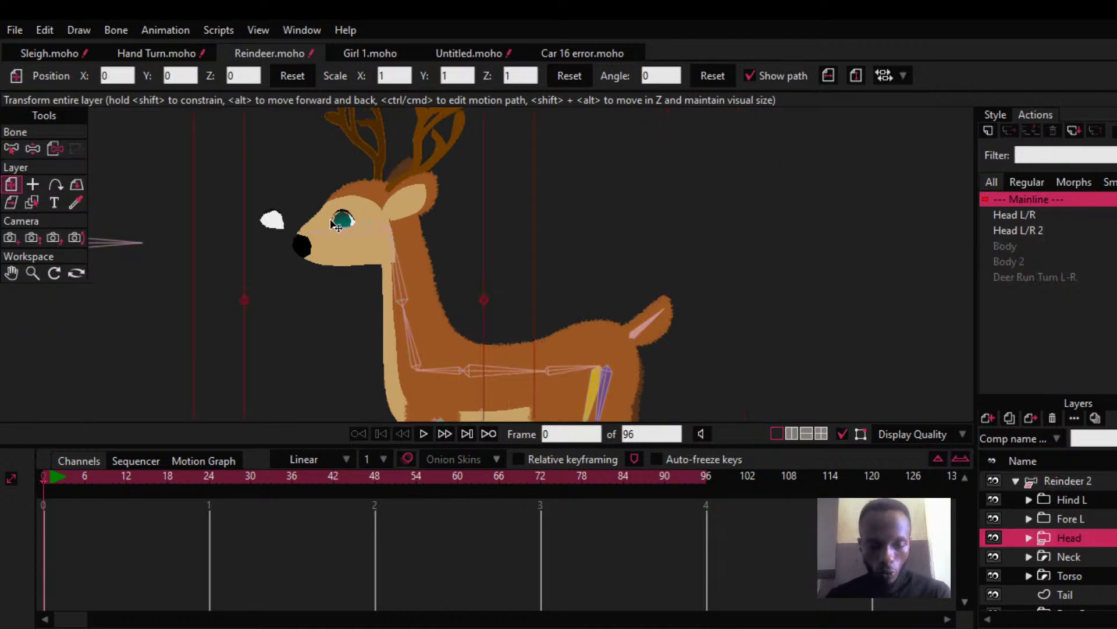
{"action": "scroll", "coordinate": [354, 224], "scroll_direction": "down", "scroll_amount": 2}
{"action": "left_click_drag", "start_coordinate": [359, 231], "coordinate": [415, 240]}
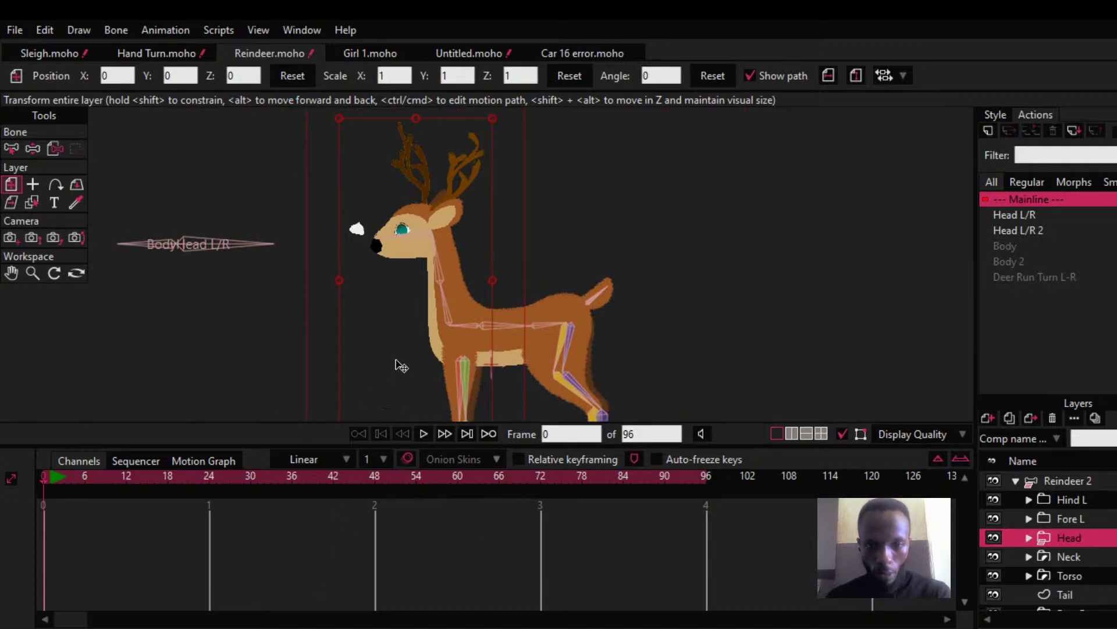
{"action": "scroll", "coordinate": [381, 227], "scroll_direction": "up", "scroll_amount": 2}
{"action": "left_click", "coordinate": [990, 536]}
{"action": "left_click", "coordinate": [990, 537]}
{"action": "left_click", "coordinate": [990, 537]}
{"action": "left_click", "coordinate": [989, 537]}
{"action": "left_click", "coordinate": [990, 537]}
{"action": "left_click", "coordinate": [989, 537]}
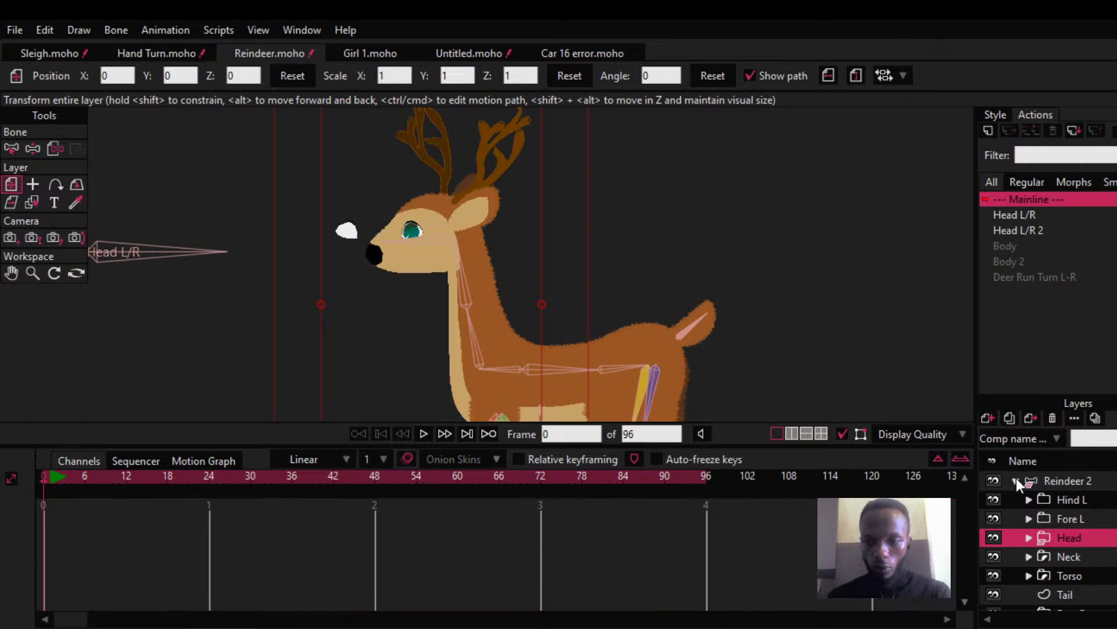
Step: Collapse the Reindeer 2 layer and delete the hidden Shadow and BG layers
{"action": "left_click", "coordinate": [1074, 480]}
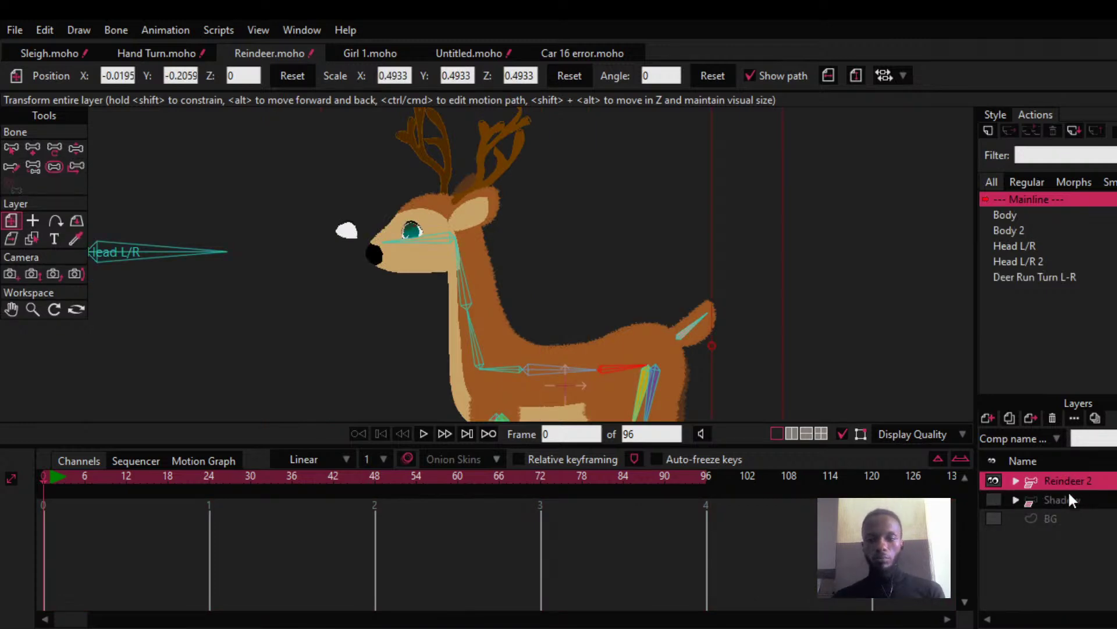
{"action": "left_click", "coordinate": [1070, 498]}
{"action": "left_click", "coordinate": [1064, 517], "text": "shift"}
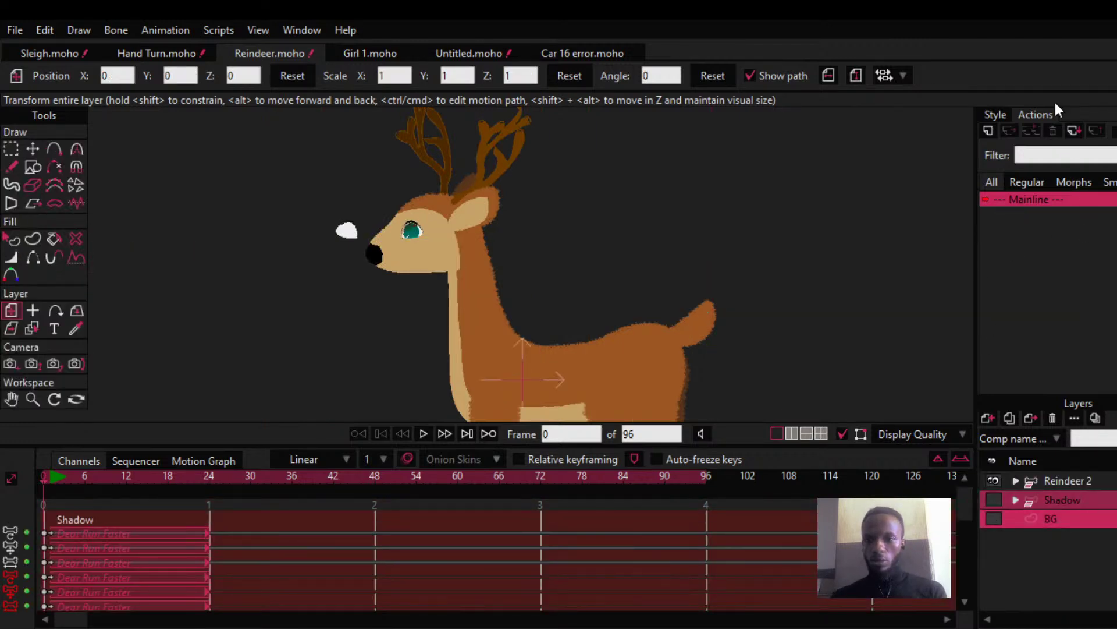
{"action": "left_click", "coordinate": [1068, 130]}
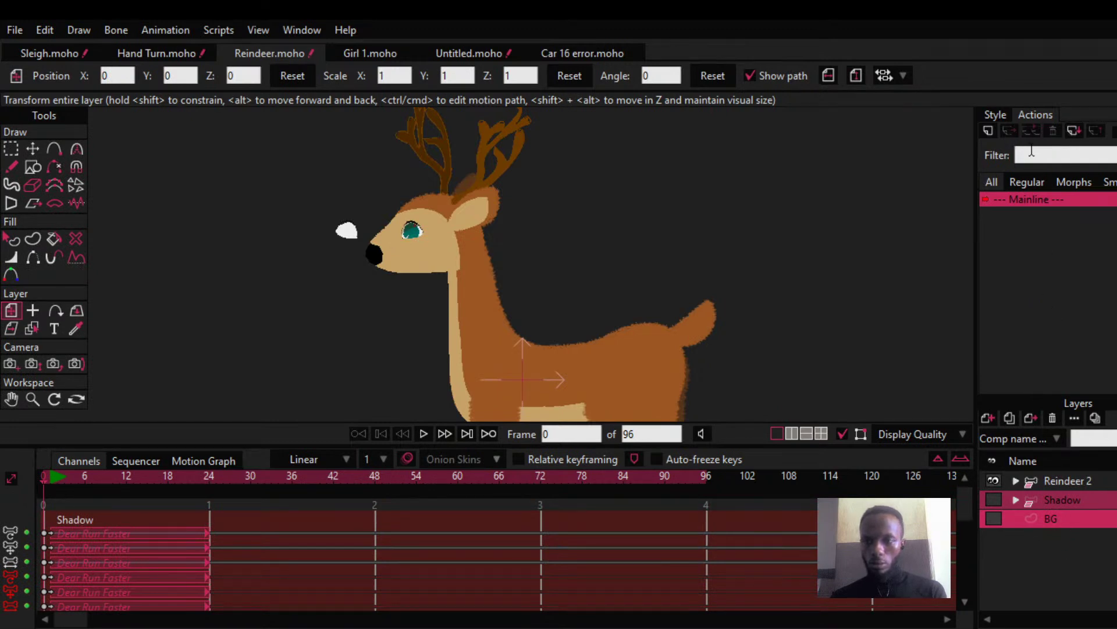
{"action": "left_click", "coordinate": [1049, 499]}
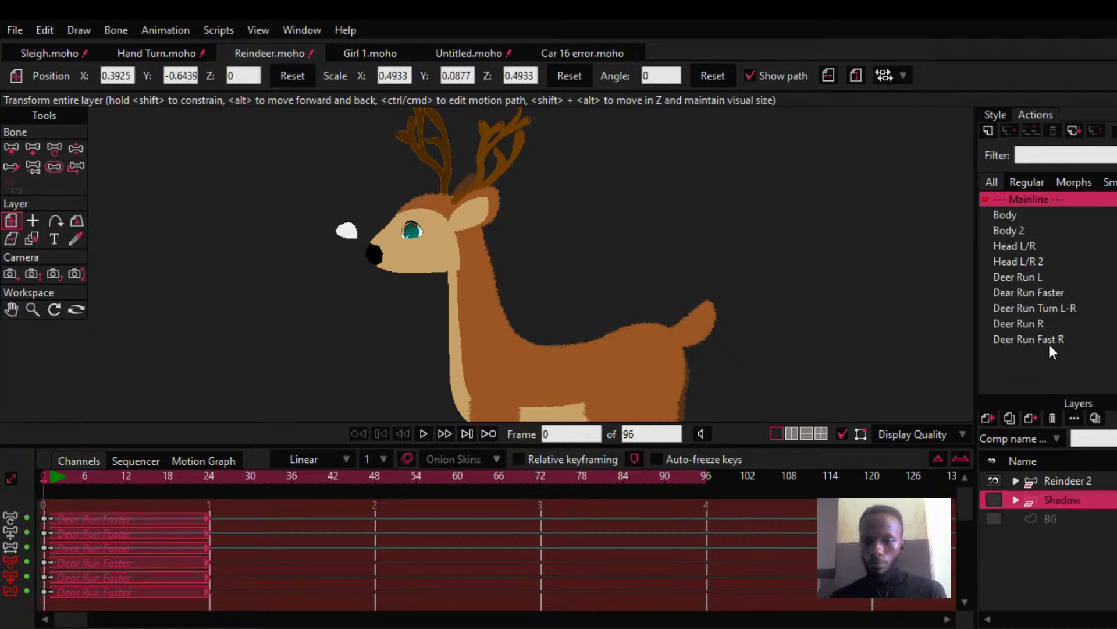
{"action": "left_click", "coordinate": [1052, 417]}
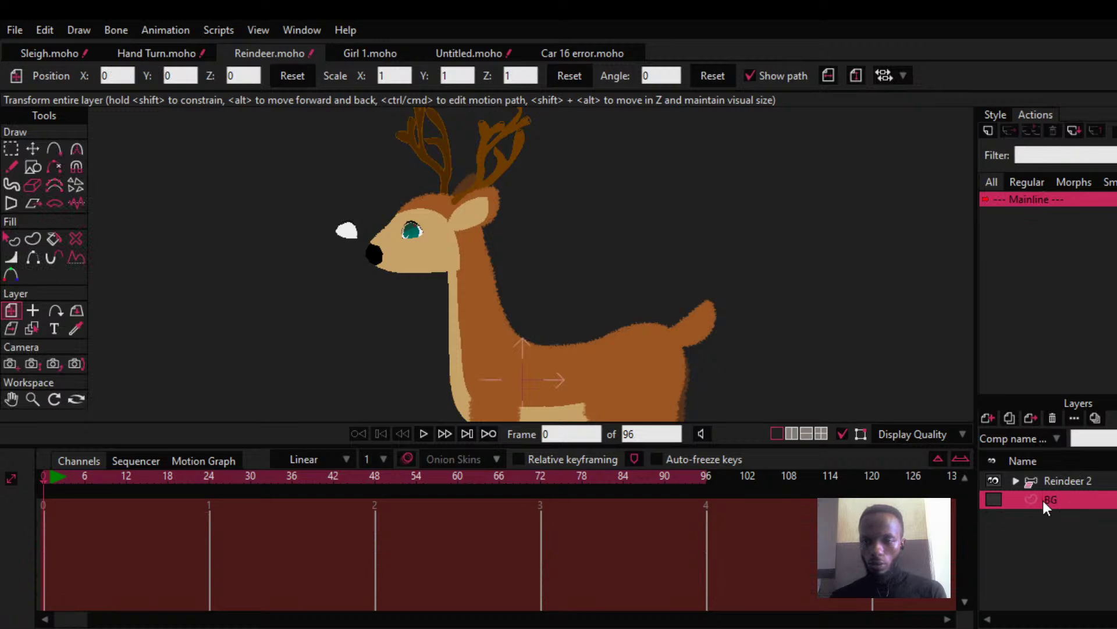
{"action": "left_click", "coordinate": [1053, 418]}
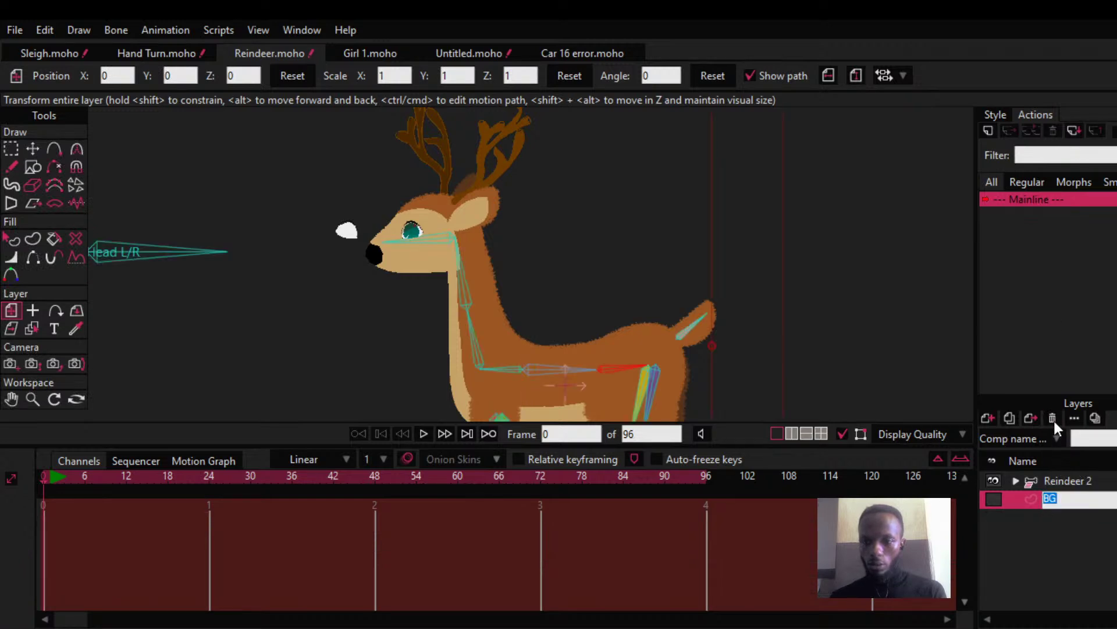
{"action": "left_click_drag", "start_coordinate": [640, 279], "coordinate": [665, 236]}
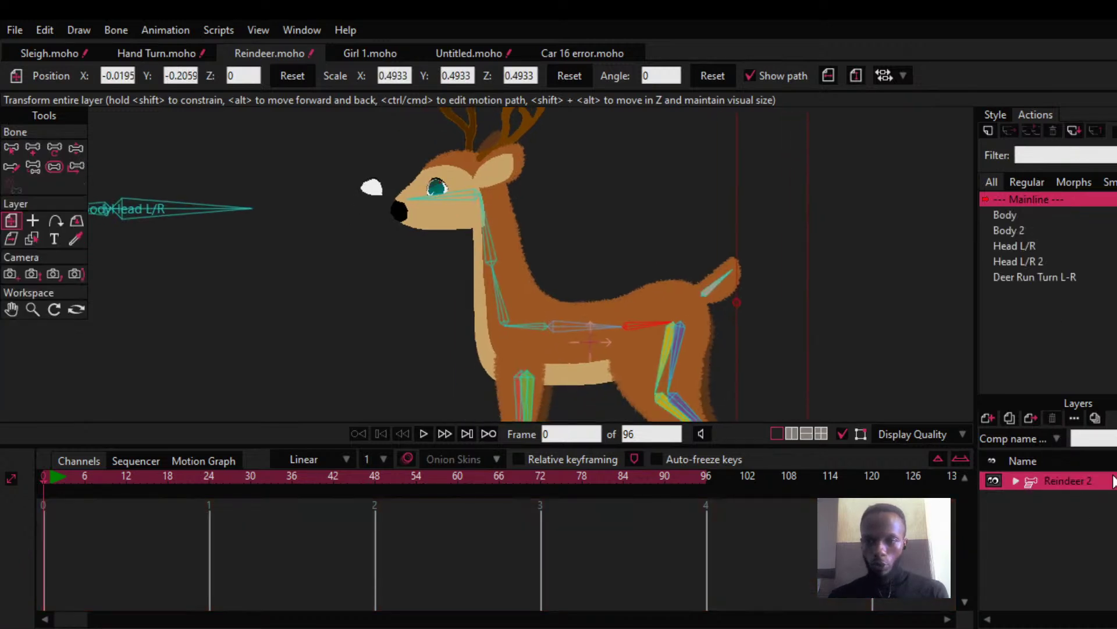
Step: Expand Reindeer 2, select the Hind L group and toggle its visibility to see which leg it holds
{"action": "left_click", "coordinate": [1017, 481]}
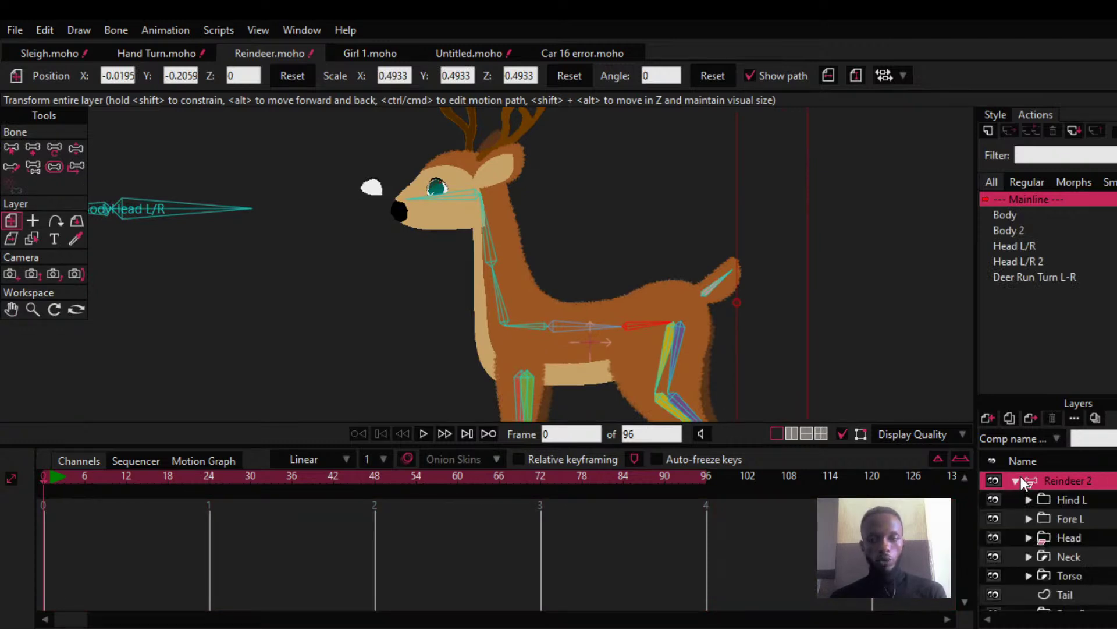
{"action": "scroll", "coordinate": [531, 180], "scroll_direction": "down", "scroll_amount": 3}
{"action": "left_click_drag", "start_coordinate": [563, 249], "coordinate": [555, 280]}
{"action": "left_click", "coordinate": [1070, 499]}
{"action": "scroll", "coordinate": [610, 332], "scroll_direction": "up", "scroll_amount": 4}
{"action": "left_click", "coordinate": [993, 496]}
{"action": "left_click", "coordinate": [993, 496]}
{"action": "left_click", "coordinate": [993, 494]}
{"action": "left_click", "coordinate": [993, 496]}
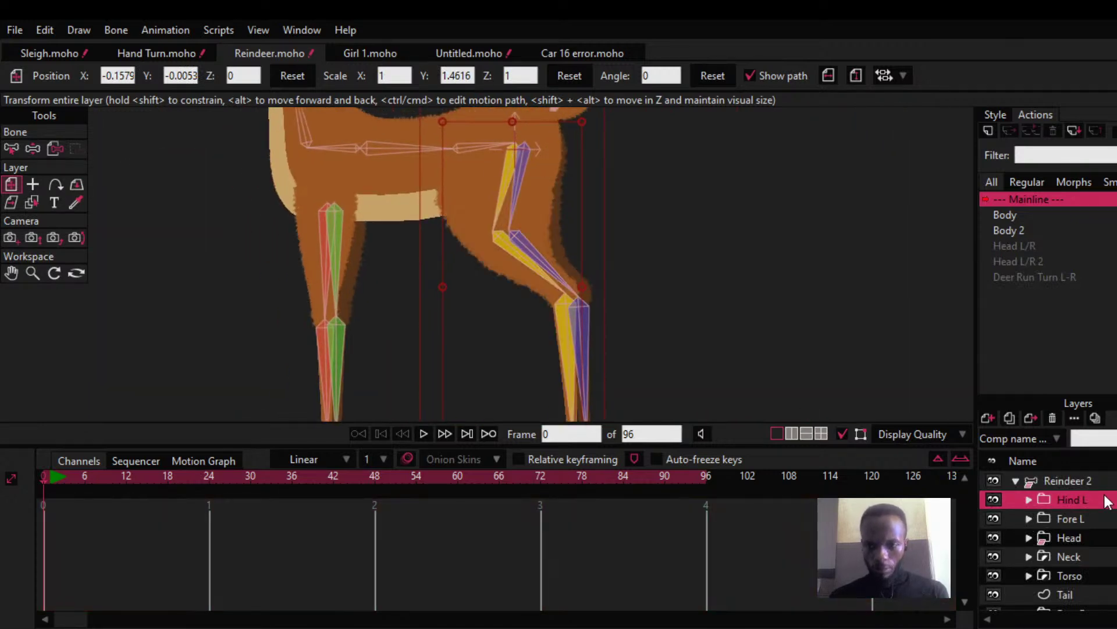
Step: Toggle the Fore L group's visibility repeatedly to see which front leg of the reindeer it holds
{"action": "left_click", "coordinate": [993, 517]}
{"action": "left_click", "coordinate": [993, 517]}
{"action": "left_click", "coordinate": [994, 517]}
{"action": "left_click", "coordinate": [993, 514]}
{"action": "left_click", "coordinate": [994, 515]}
{"action": "left_click", "coordinate": [994, 516]}
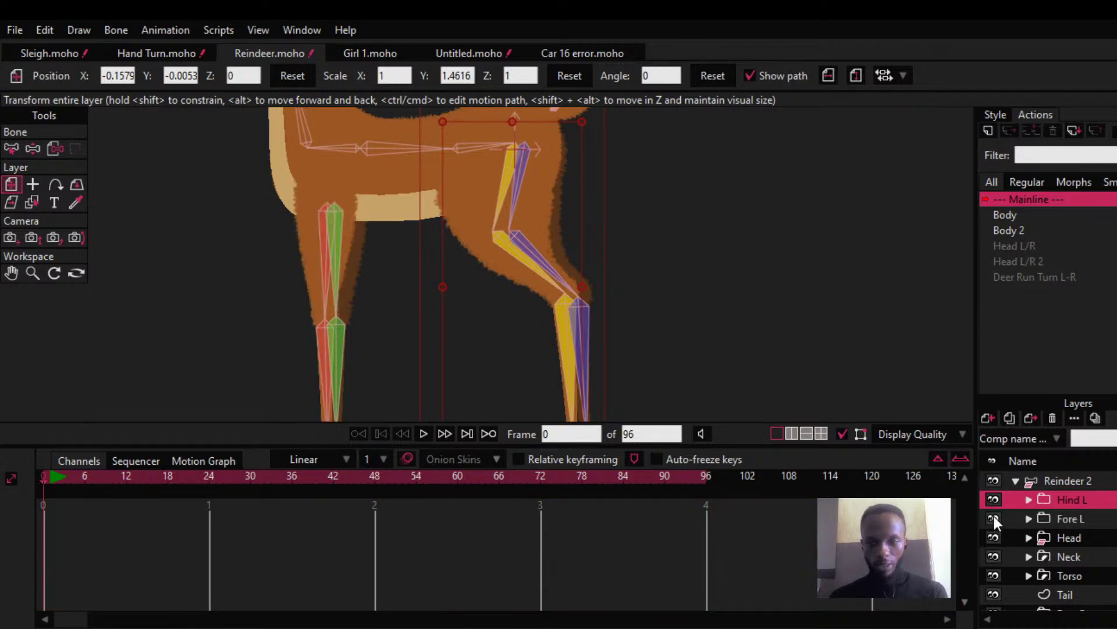
Step: Hide and show the Head group repeatedly to compare the reindeer with and without its head parts
{"action": "left_click", "coordinate": [991, 537]}
{"action": "scroll", "coordinate": [630, 369], "scroll_direction": "down", "scroll_amount": 3}
{"action": "left_click_drag", "start_coordinate": [630, 368], "coordinate": [653, 379]}
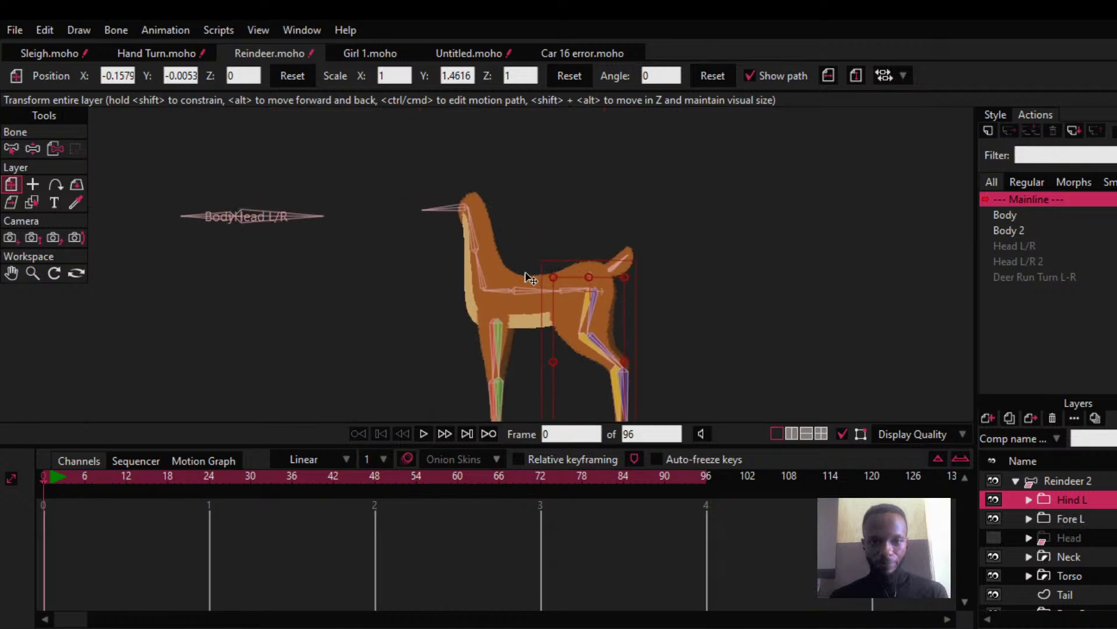
{"action": "scroll", "coordinate": [519, 235], "scroll_direction": "up", "scroll_amount": 4}
{"action": "left_click_drag", "start_coordinate": [519, 235], "coordinate": [575, 274]}
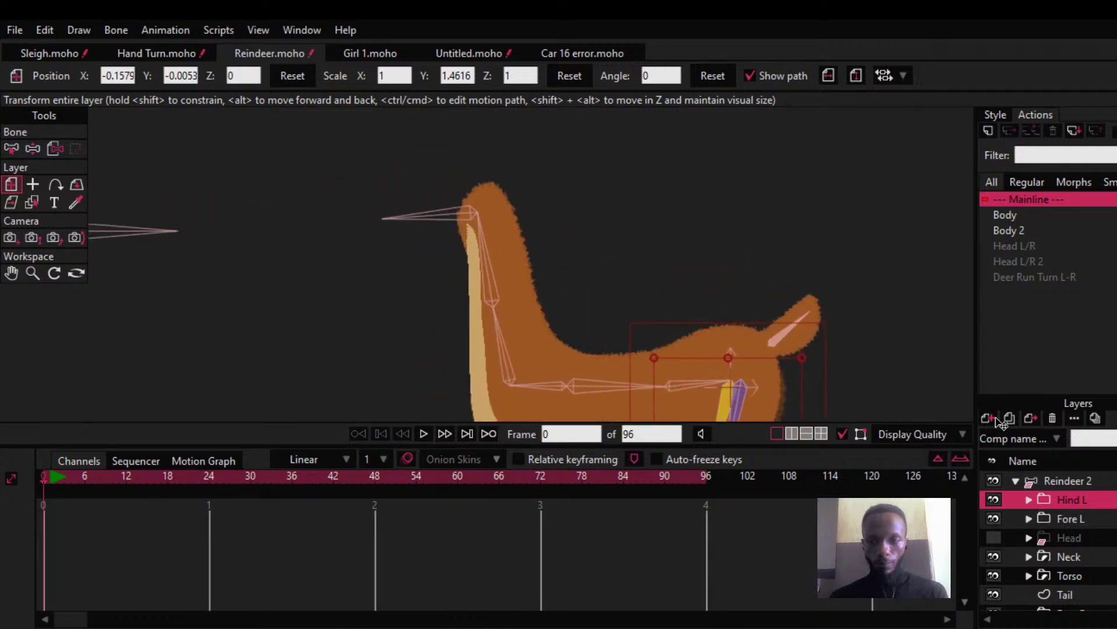
{"action": "left_click", "coordinate": [994, 533]}
{"action": "left_click", "coordinate": [995, 534]}
{"action": "left_click", "coordinate": [996, 534]}
{"action": "left_click", "coordinate": [997, 532]}
{"action": "left_click", "coordinate": [996, 532]}
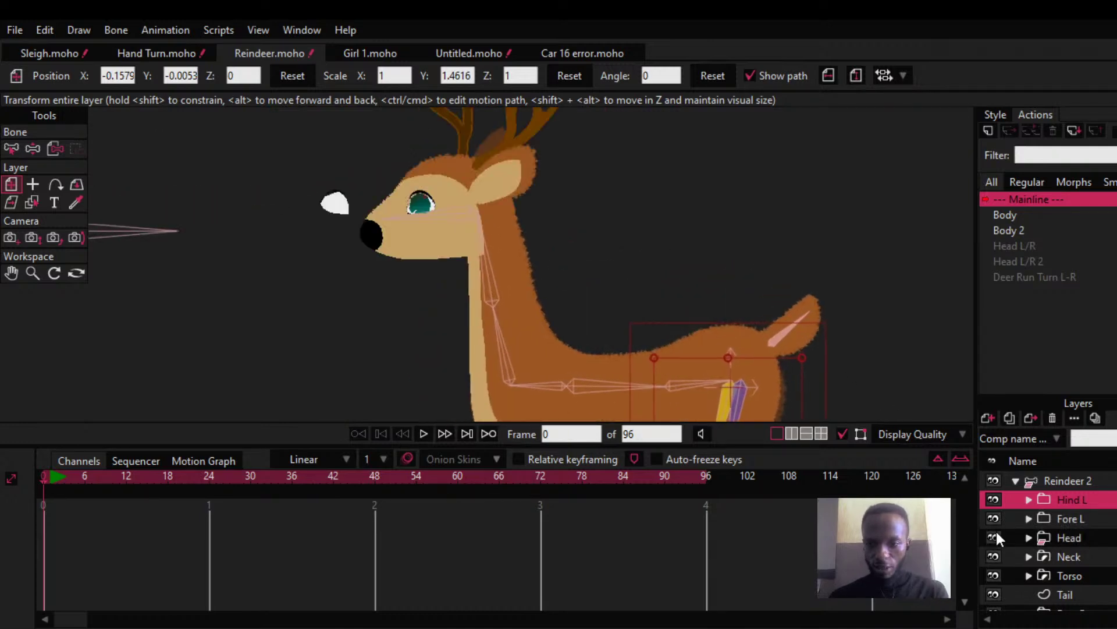
Step: Toggle the Neck group's visibility repeatedly to see which part of the reindeer it covers
{"action": "left_click", "coordinate": [989, 554]}
{"action": "left_click", "coordinate": [987, 554]}
{"action": "left_click", "coordinate": [989, 553]}
{"action": "left_click", "coordinate": [990, 552]}
{"action": "left_click", "coordinate": [990, 550]}
{"action": "left_click", "coordinate": [989, 549]}
{"action": "scroll", "coordinate": [543, 304], "scroll_direction": "down", "scroll_amount": 3}
{"action": "scroll", "coordinate": [536, 287], "scroll_direction": "up", "scroll_amount": 2}
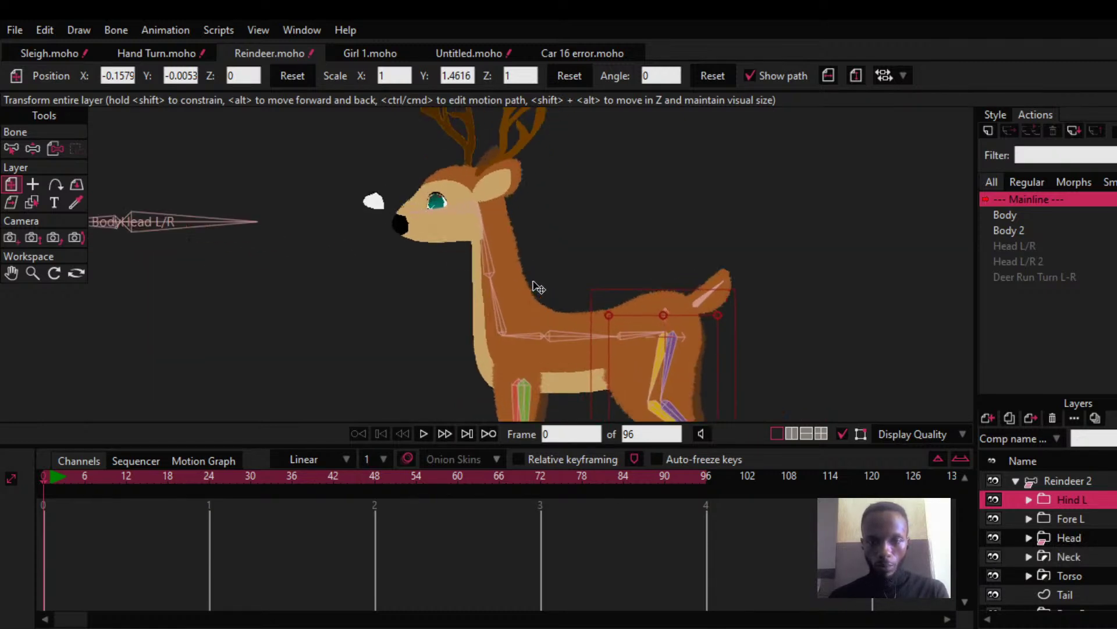
Step: Toggle the Torso group's visibility repeatedly to see which part of the reindeer's body it contains
{"action": "left_click", "coordinate": [986, 574]}
{"action": "left_click", "coordinate": [986, 574]}
{"action": "left_click", "coordinate": [986, 574]}
{"action": "left_click", "coordinate": [986, 574]}
{"action": "left_click", "coordinate": [986, 574]}
{"action": "left_click", "coordinate": [985, 574]}
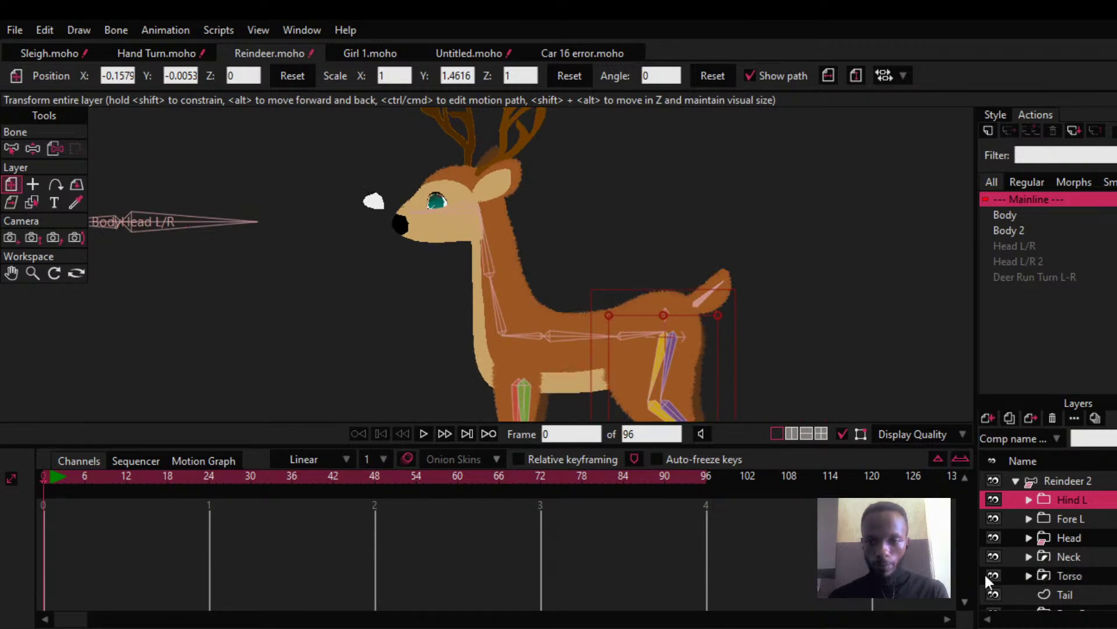
Step: Toggle the Tail layer's visibility to identify its artwork, leaving the layer shown
{"action": "scroll", "coordinate": [1021, 567], "scroll_direction": "down", "scroll_amount": 1}
{"action": "left_click", "coordinate": [987, 576]}
{"action": "left_click", "coordinate": [987, 576]}
{"action": "left_click", "coordinate": [987, 576]}
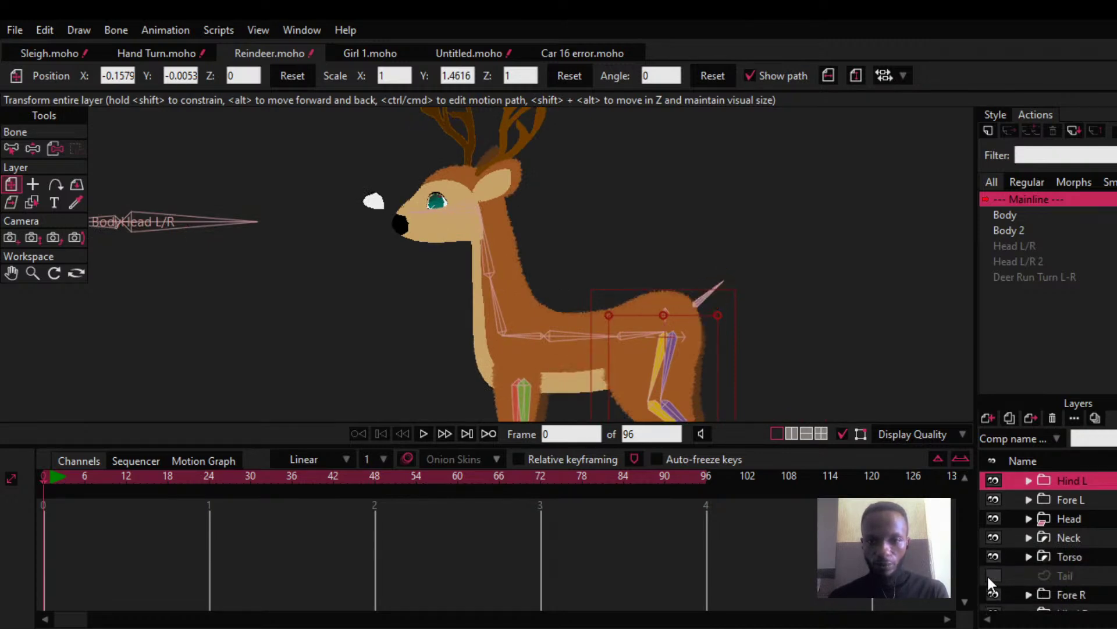
{"action": "scroll", "coordinate": [1020, 581], "scroll_direction": "down", "scroll_amount": 1}
{"action": "left_click", "coordinate": [993, 559]}
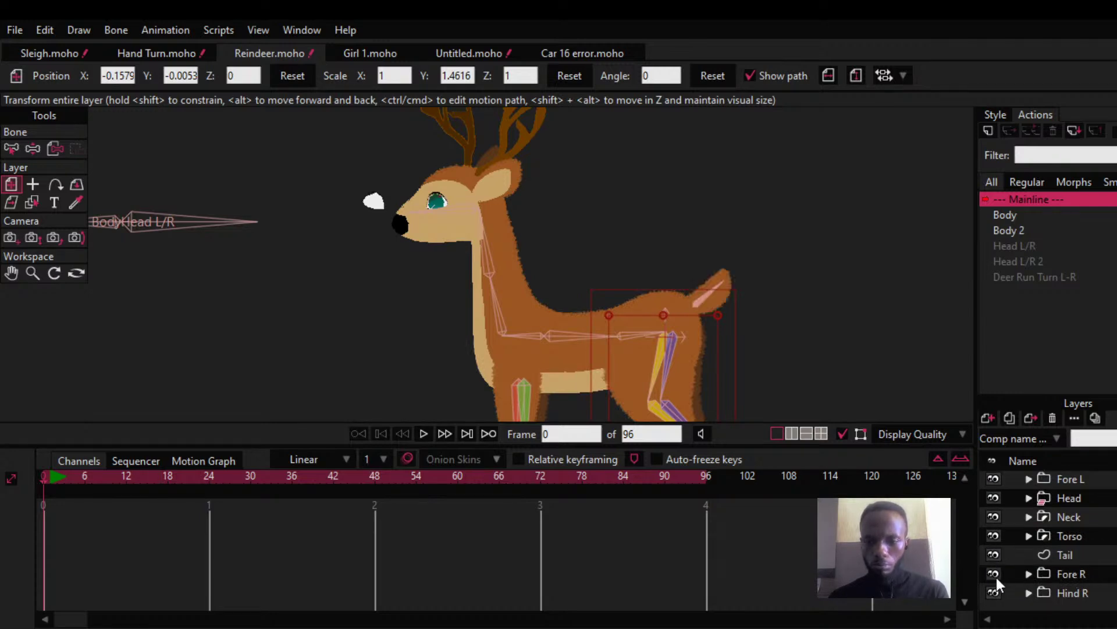
Step: Toggle the Fore R group's visibility repeatedly while examining the reindeer's front legs, leaving the group shown
{"action": "left_click", "coordinate": [994, 575]}
{"action": "left_click", "coordinate": [994, 576]}
{"action": "left_click", "coordinate": [994, 575]}
{"action": "scroll", "coordinate": [559, 261], "scroll_direction": "down", "scroll_amount": 4}
{"action": "left_click_drag", "start_coordinate": [583, 288], "coordinate": [575, 216]}
{"action": "scroll", "coordinate": [543, 257], "scroll_direction": "up", "scroll_amount": 6}
{"action": "left_click", "coordinate": [995, 572]}
{"action": "left_click", "coordinate": [995, 572]}
{"action": "left_click", "coordinate": [996, 573]}
{"action": "left_click", "coordinate": [994, 574]}
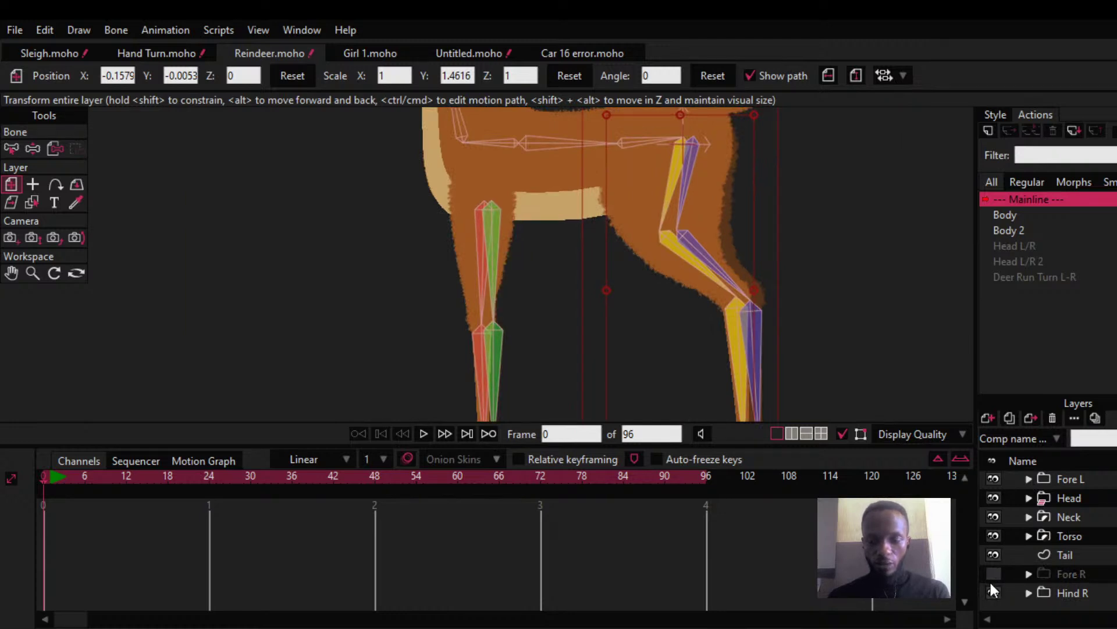
{"action": "left_click", "coordinate": [992, 572]}
Step: Hide and show the Hind R group to see which back leg it holds
{"action": "left_click", "coordinate": [992, 591]}
{"action": "left_click", "coordinate": [992, 590]}
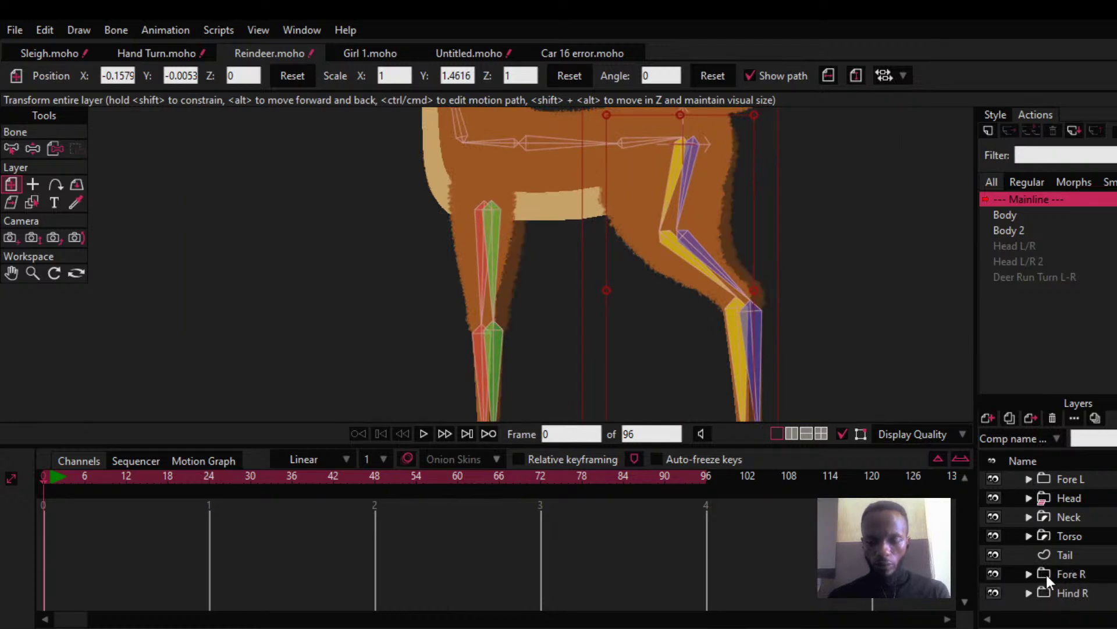
{"action": "scroll", "coordinate": [545, 226], "scroll_direction": "down", "scroll_amount": 3}
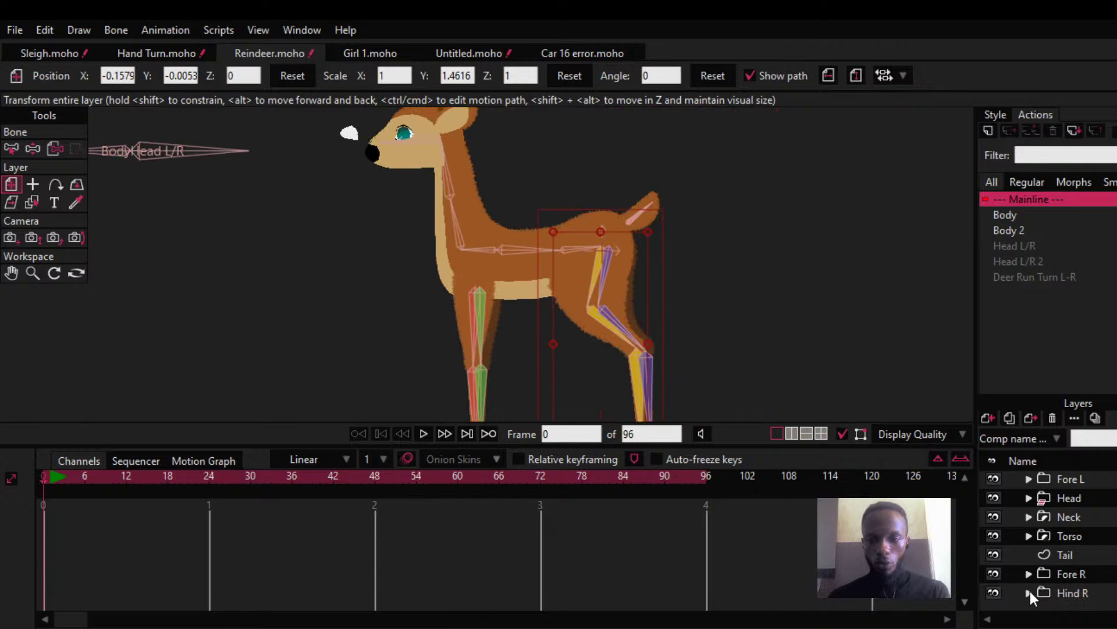
Step: Expand the Hind L group and select its Upper layer to inspect the upper back leg shape
{"action": "scroll", "coordinate": [1042, 559], "scroll_direction": "up", "scroll_amount": 2}
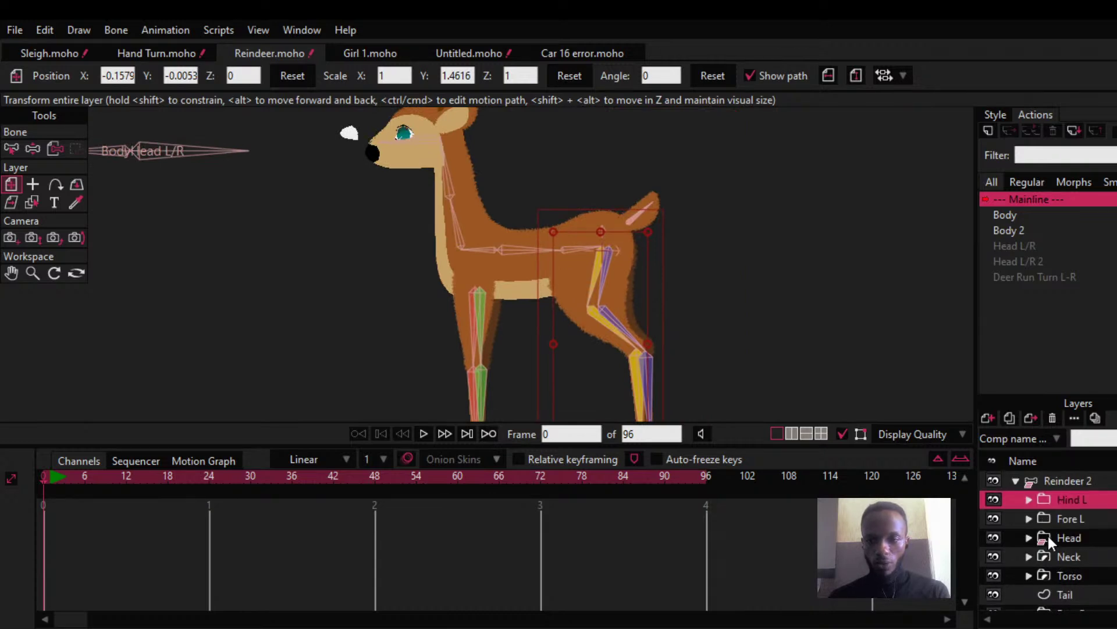
{"action": "left_click", "coordinate": [1028, 500]}
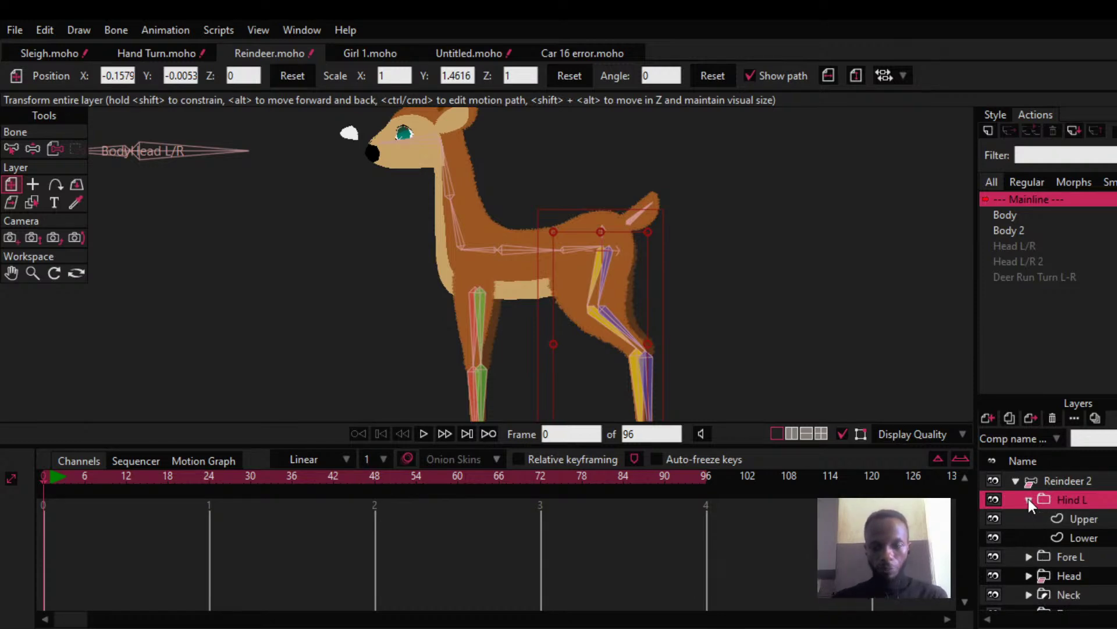
{"action": "left_click", "coordinate": [1079, 519]}
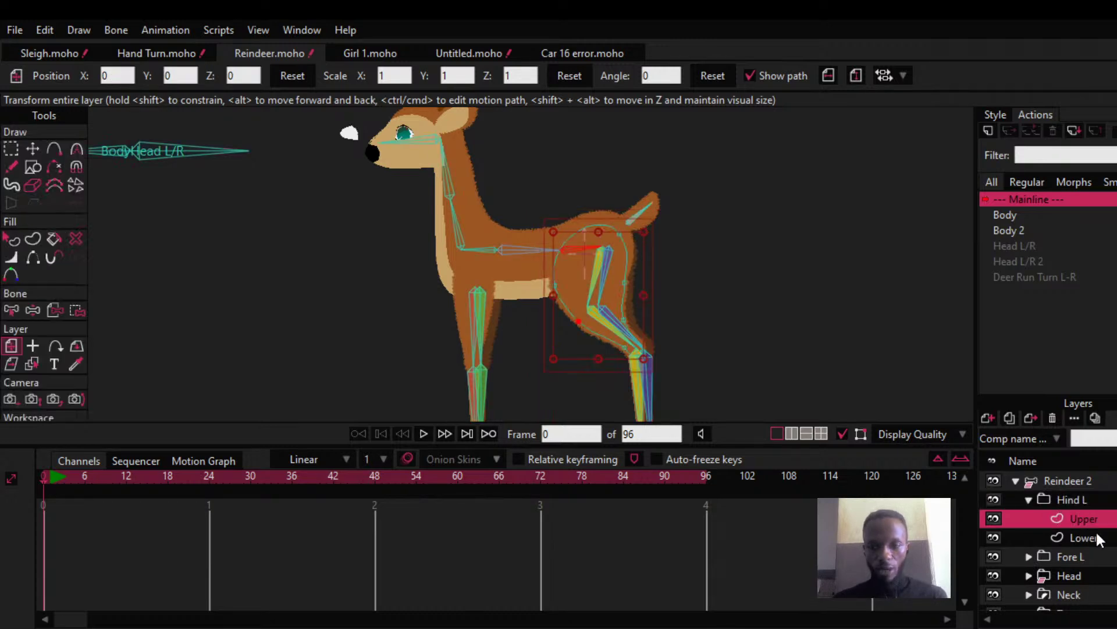